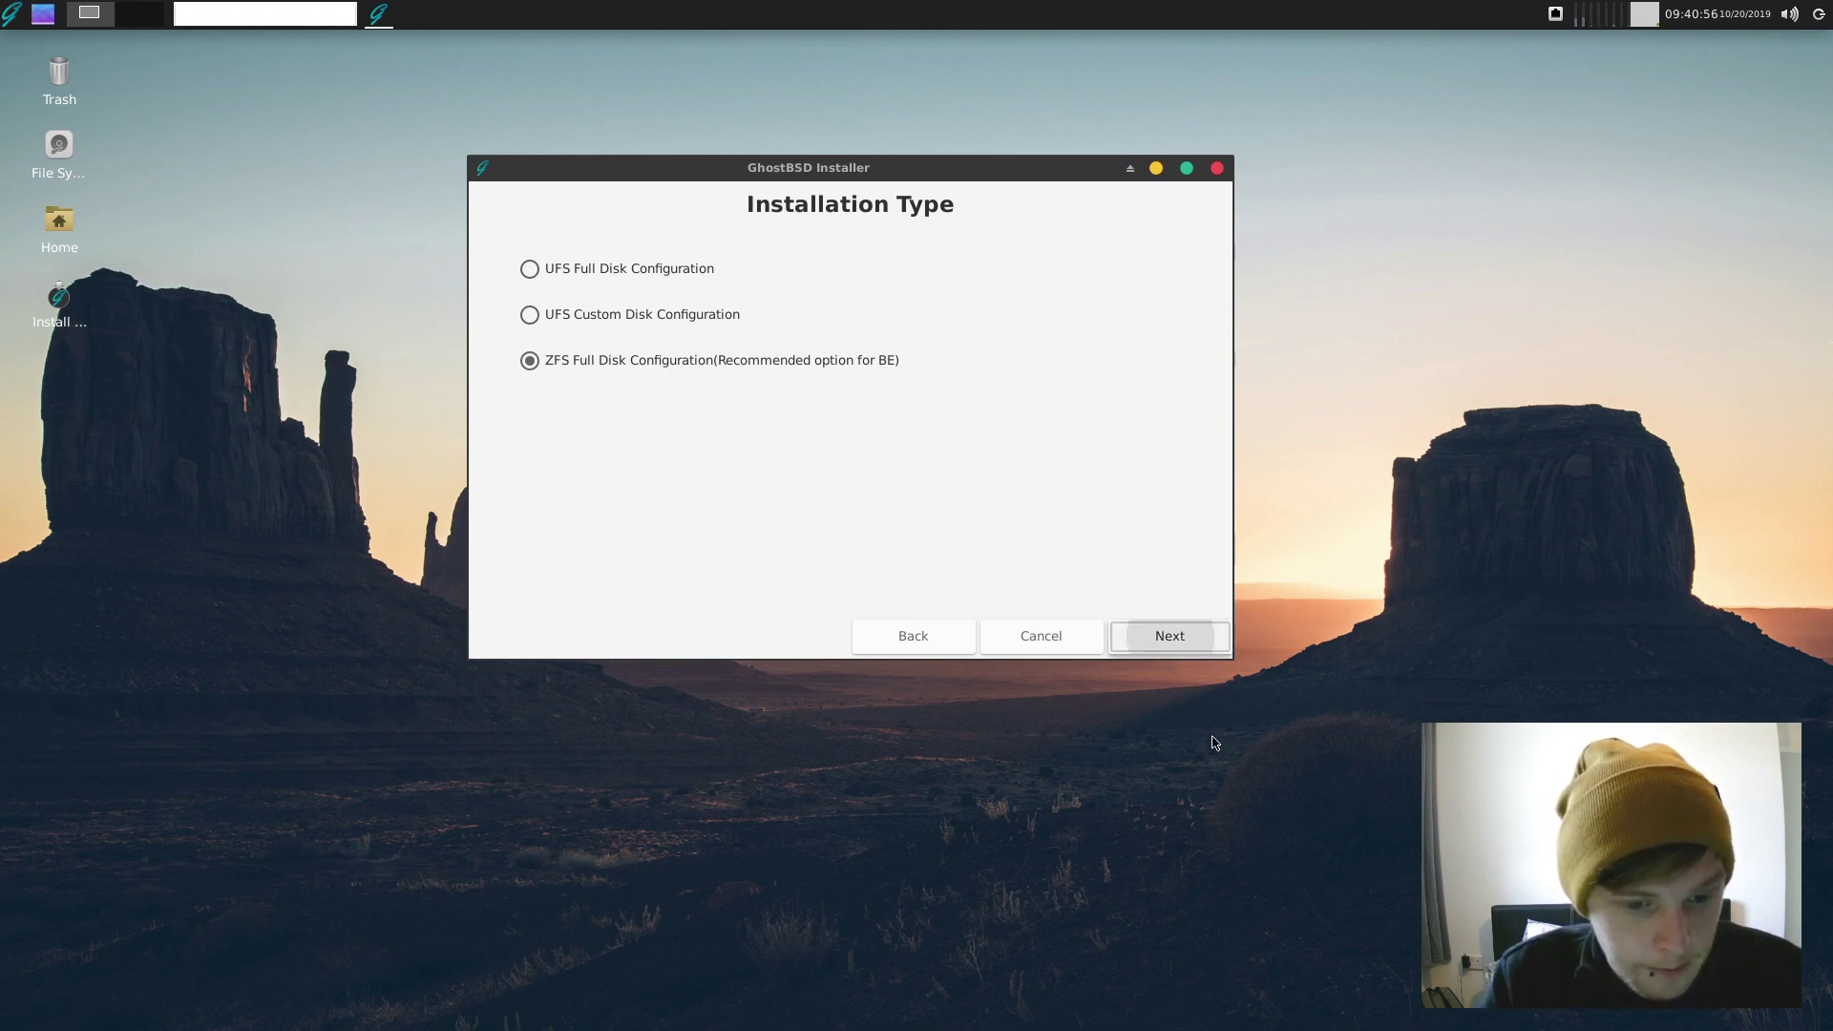
- Keep the ZFS full-disk configuration and choose ada0 as the install disk
key(Return)
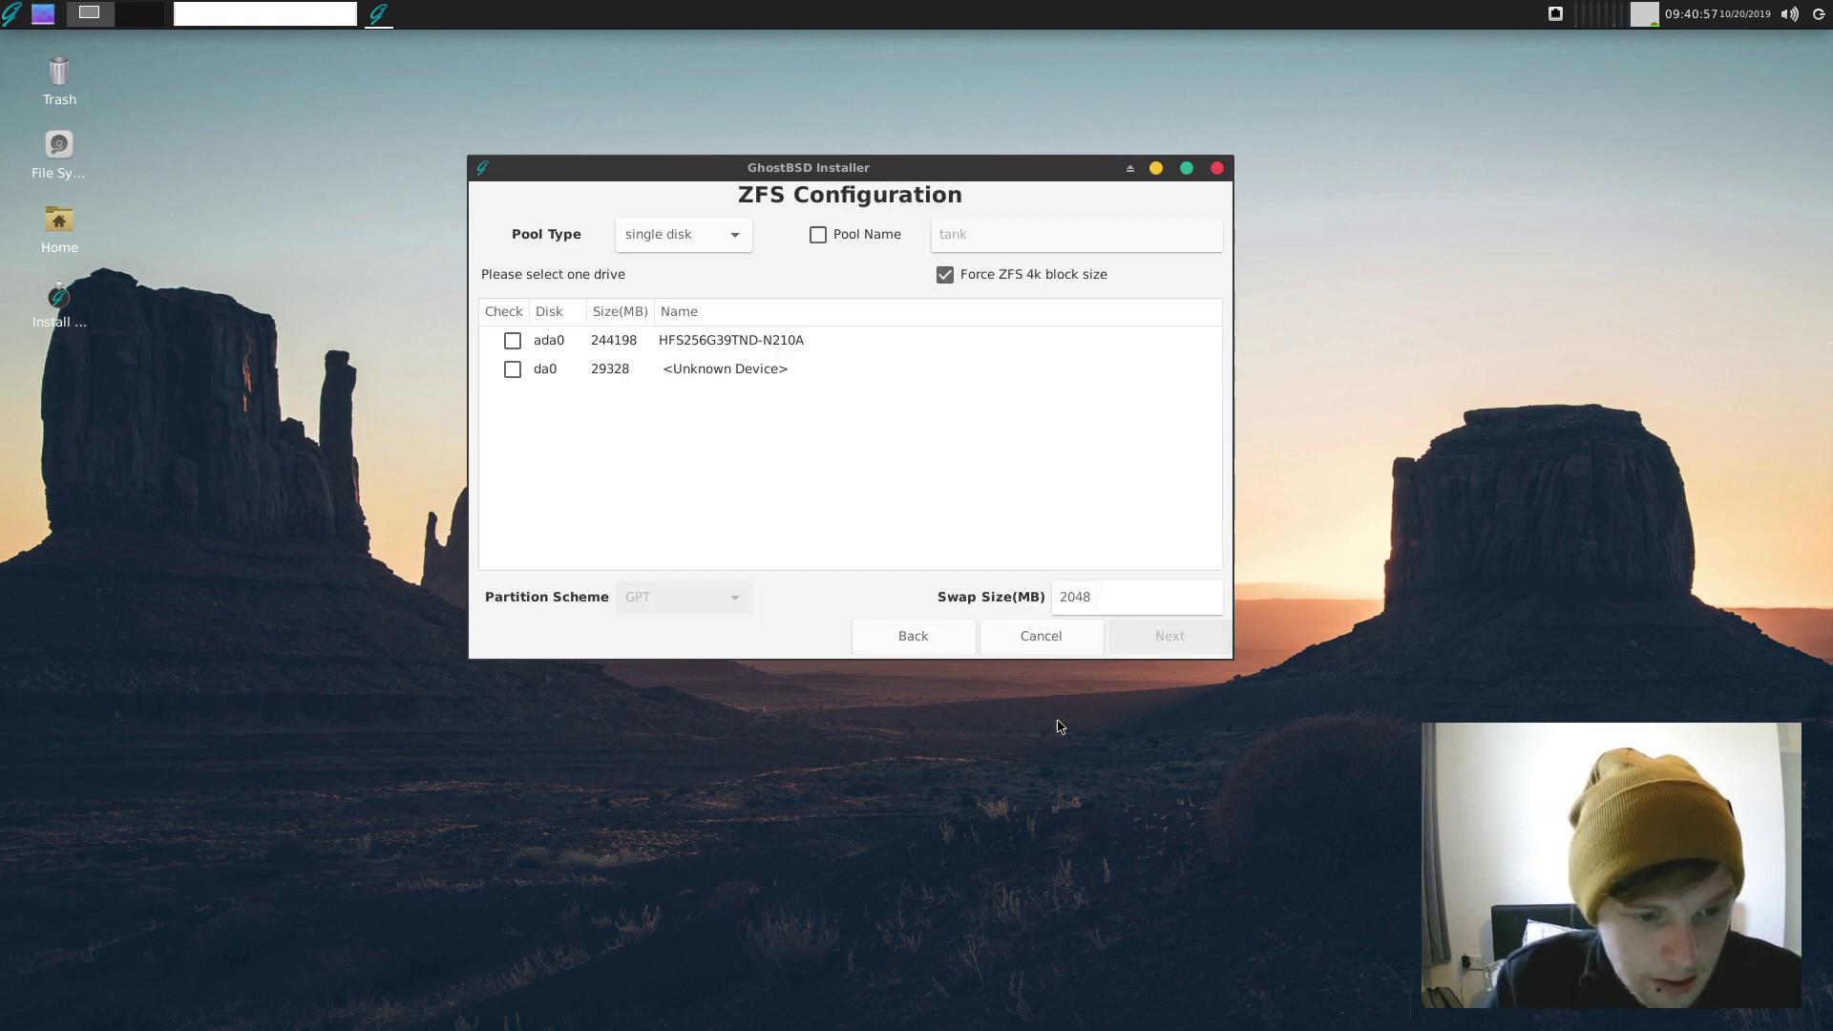
click(594, 372)
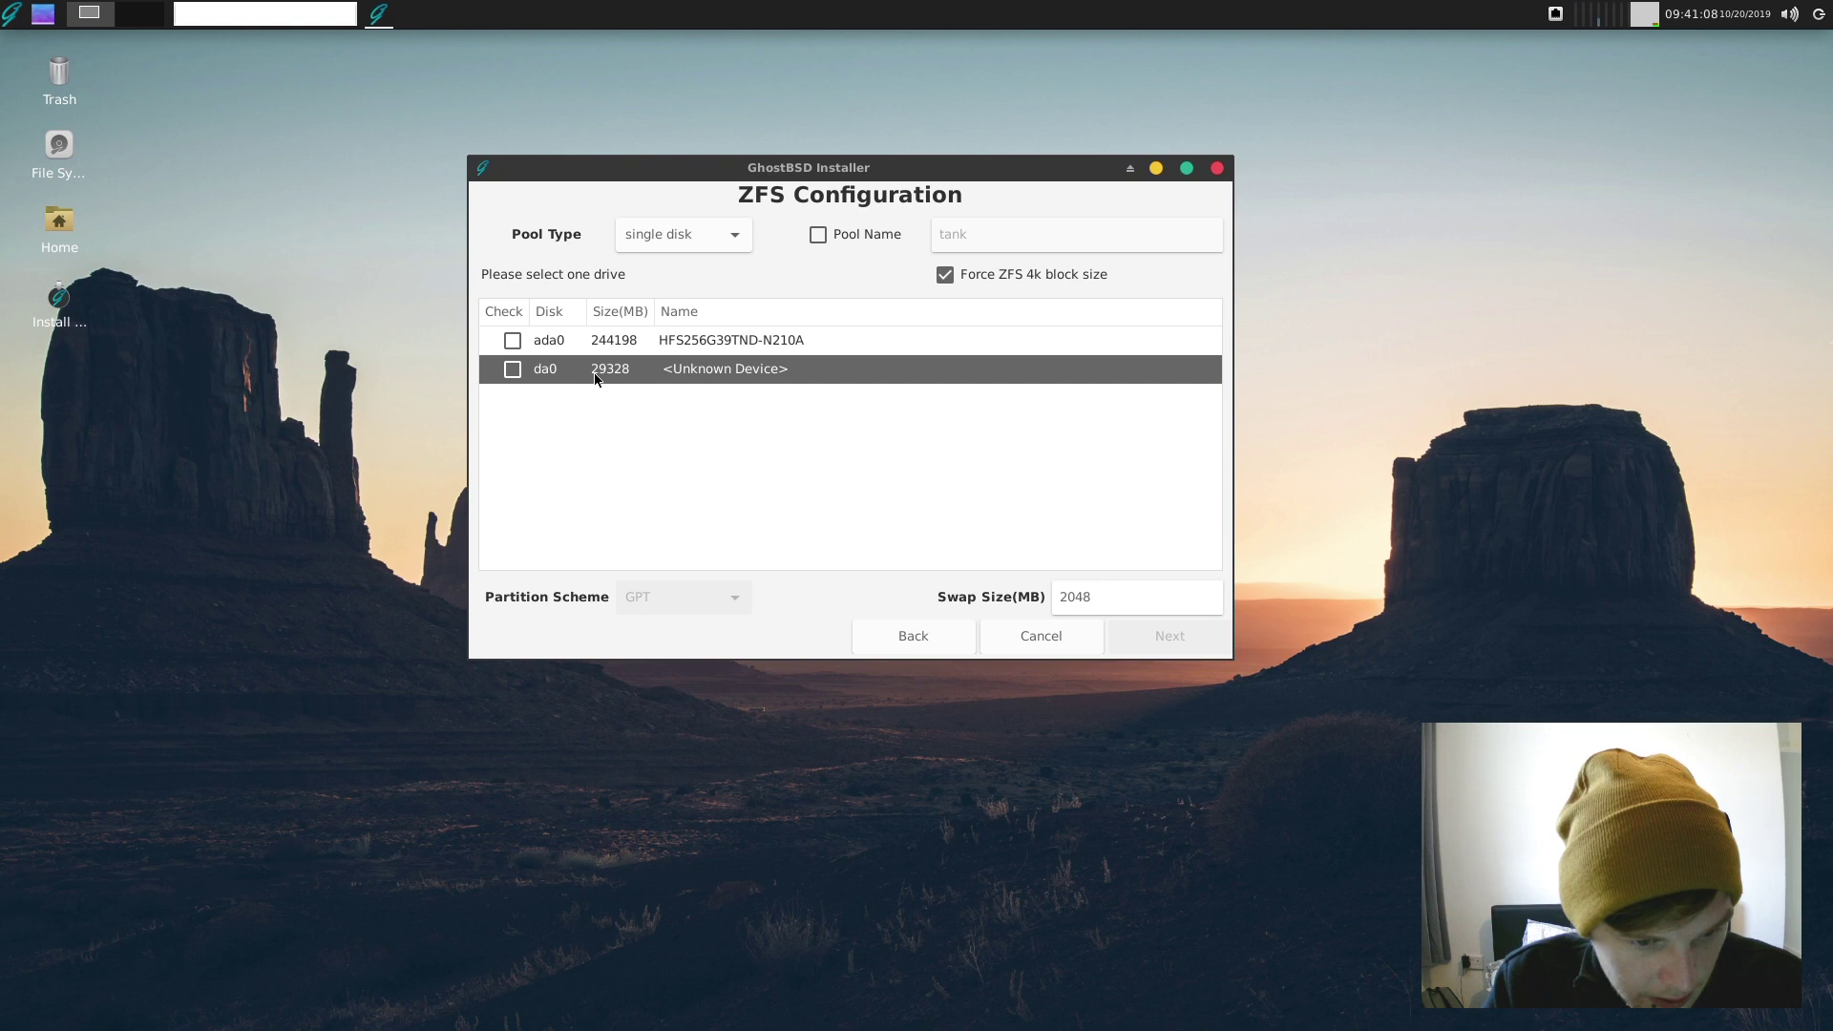
click(721, 350)
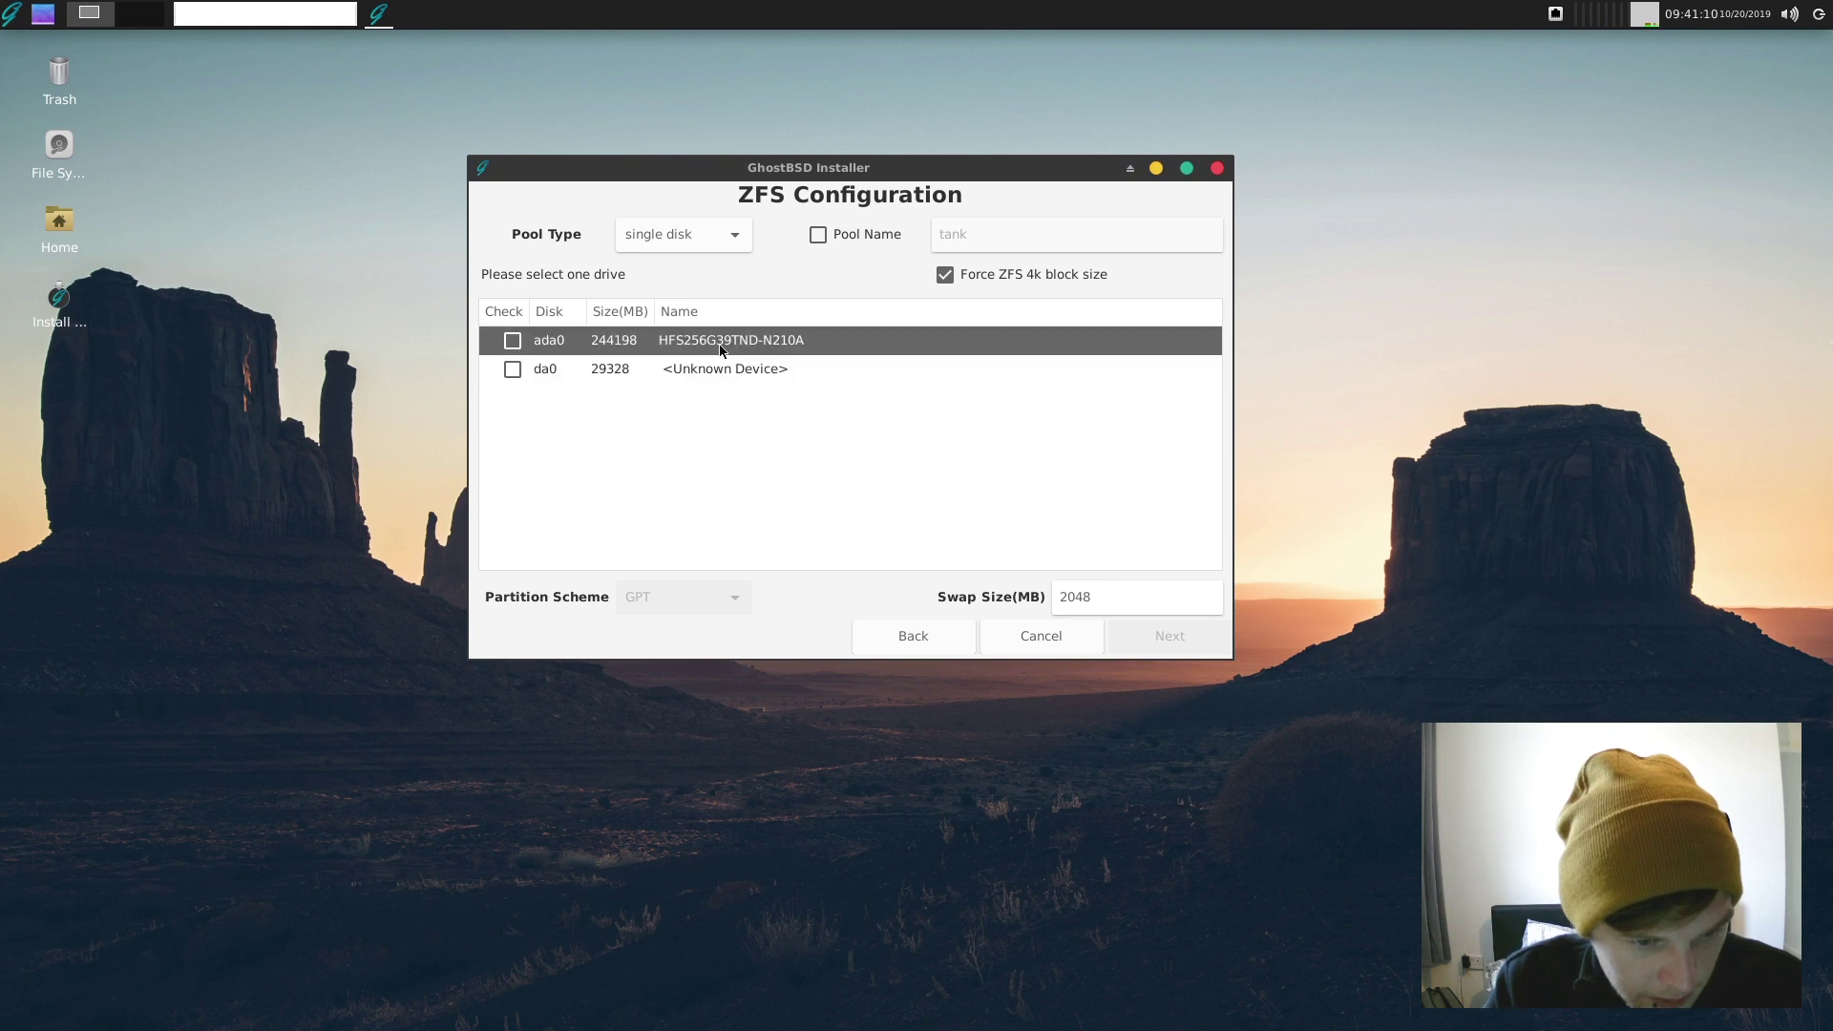
click(513, 341)
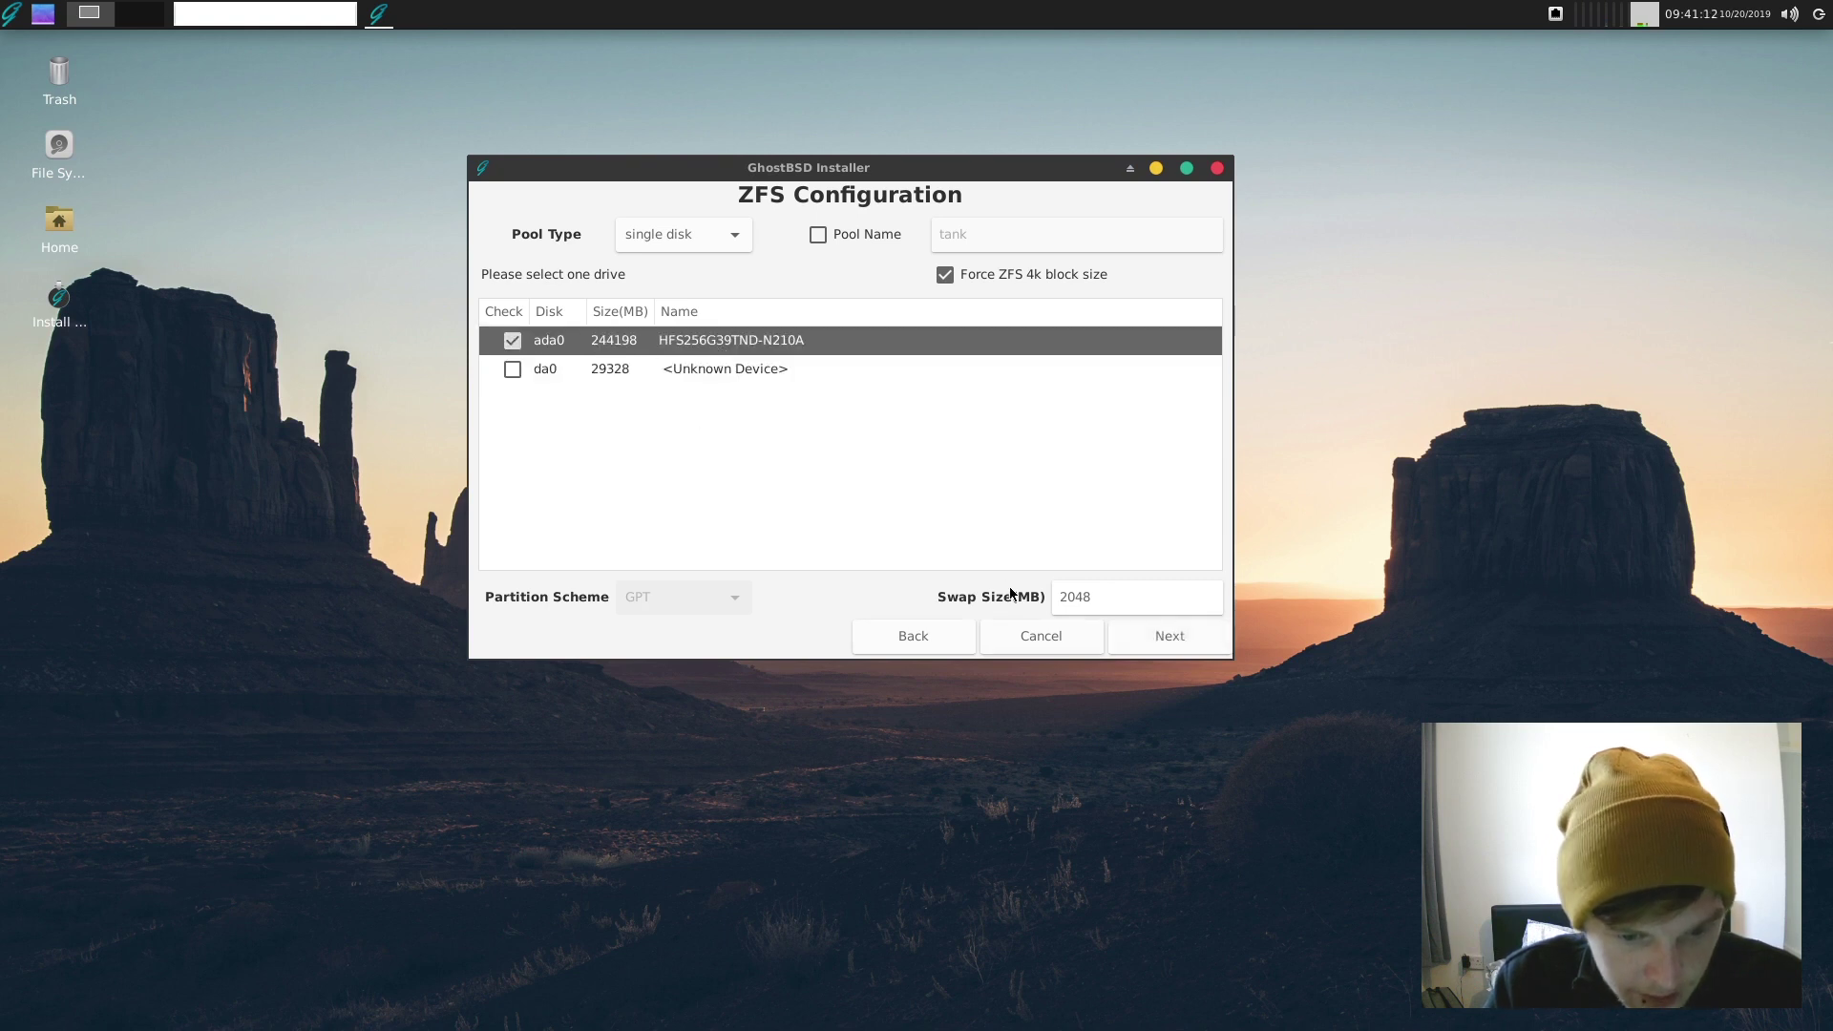
click(1166, 635)
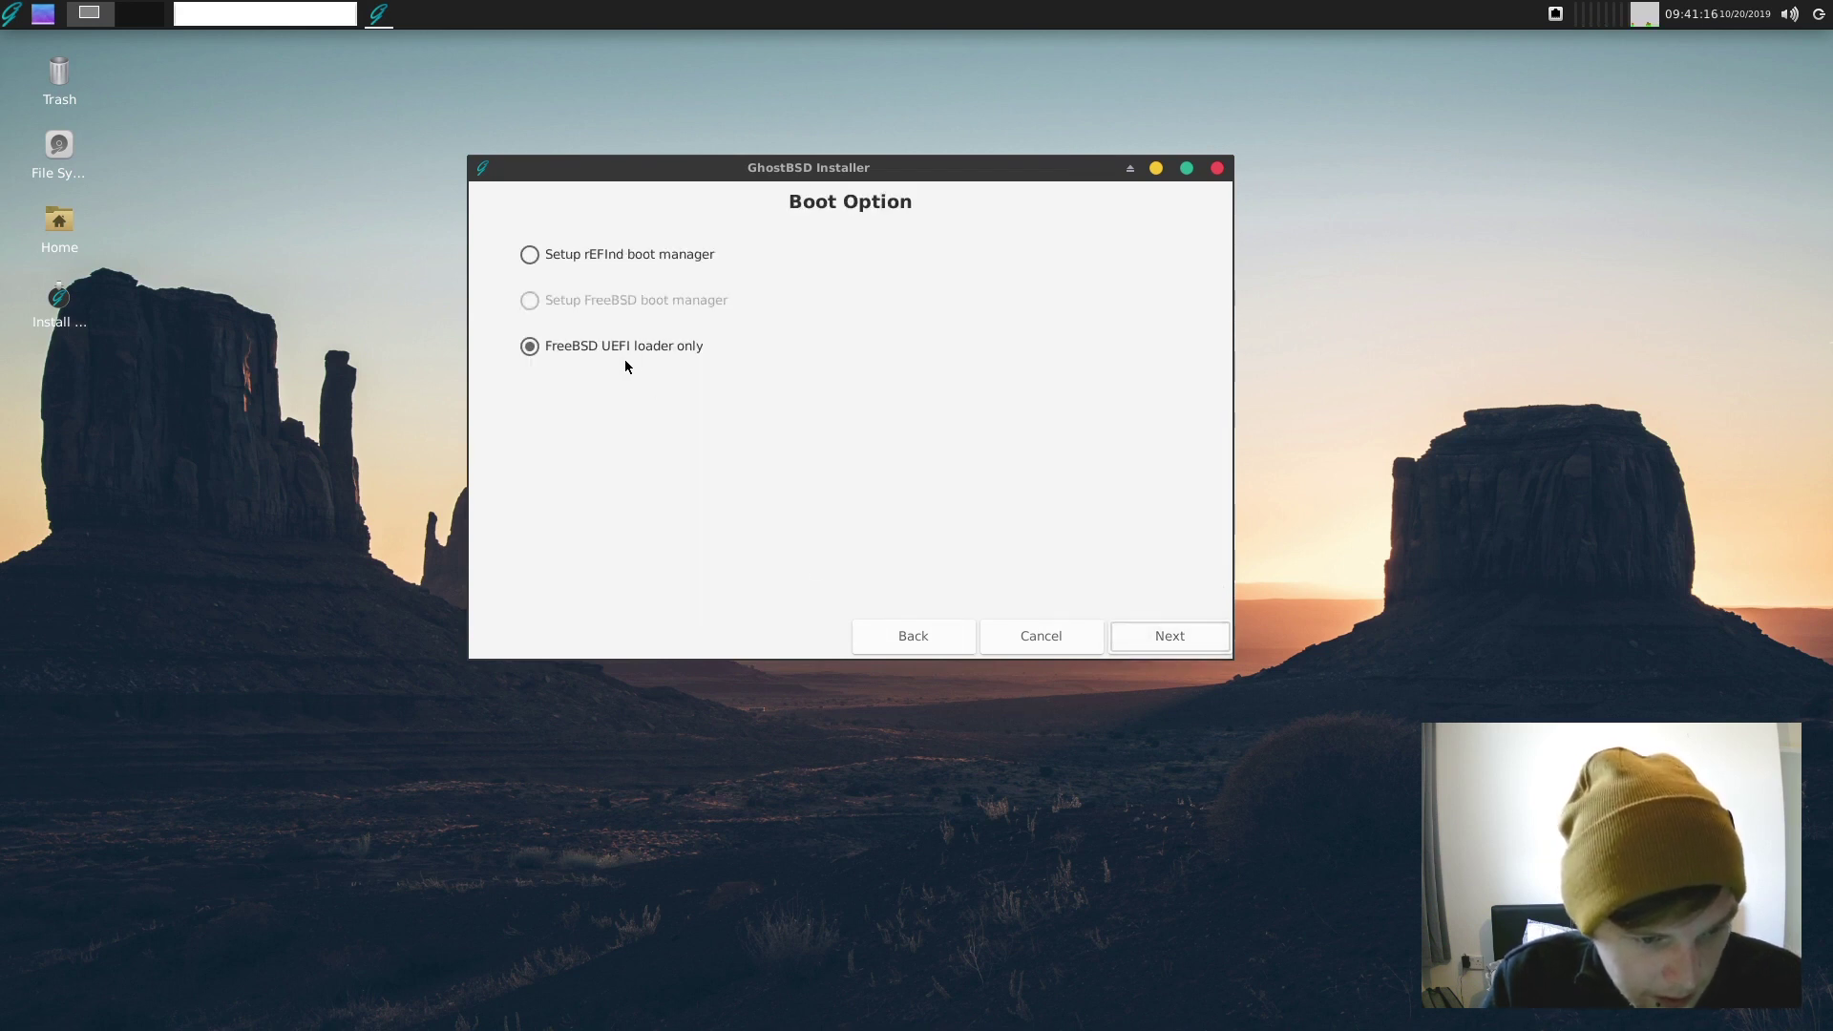
- Keep the UEFI-loader-only boot option and set and confirm the root password
click(1141, 637)
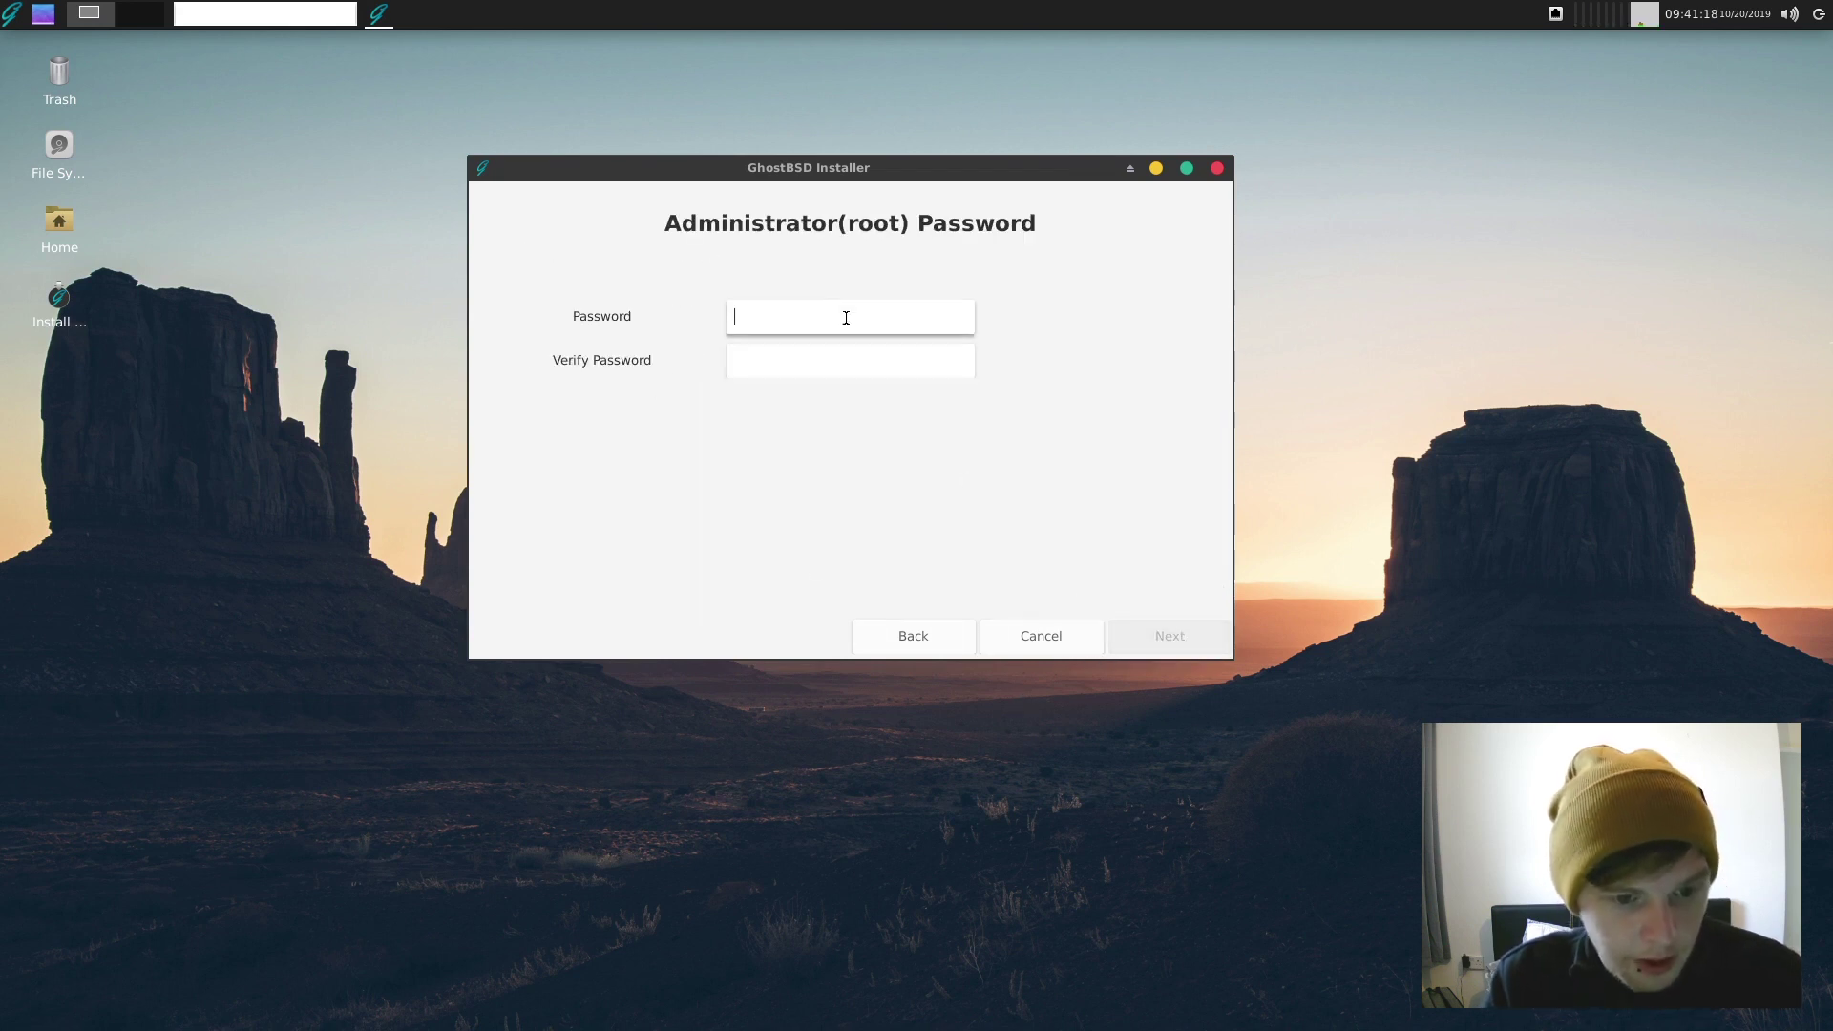
text(********)
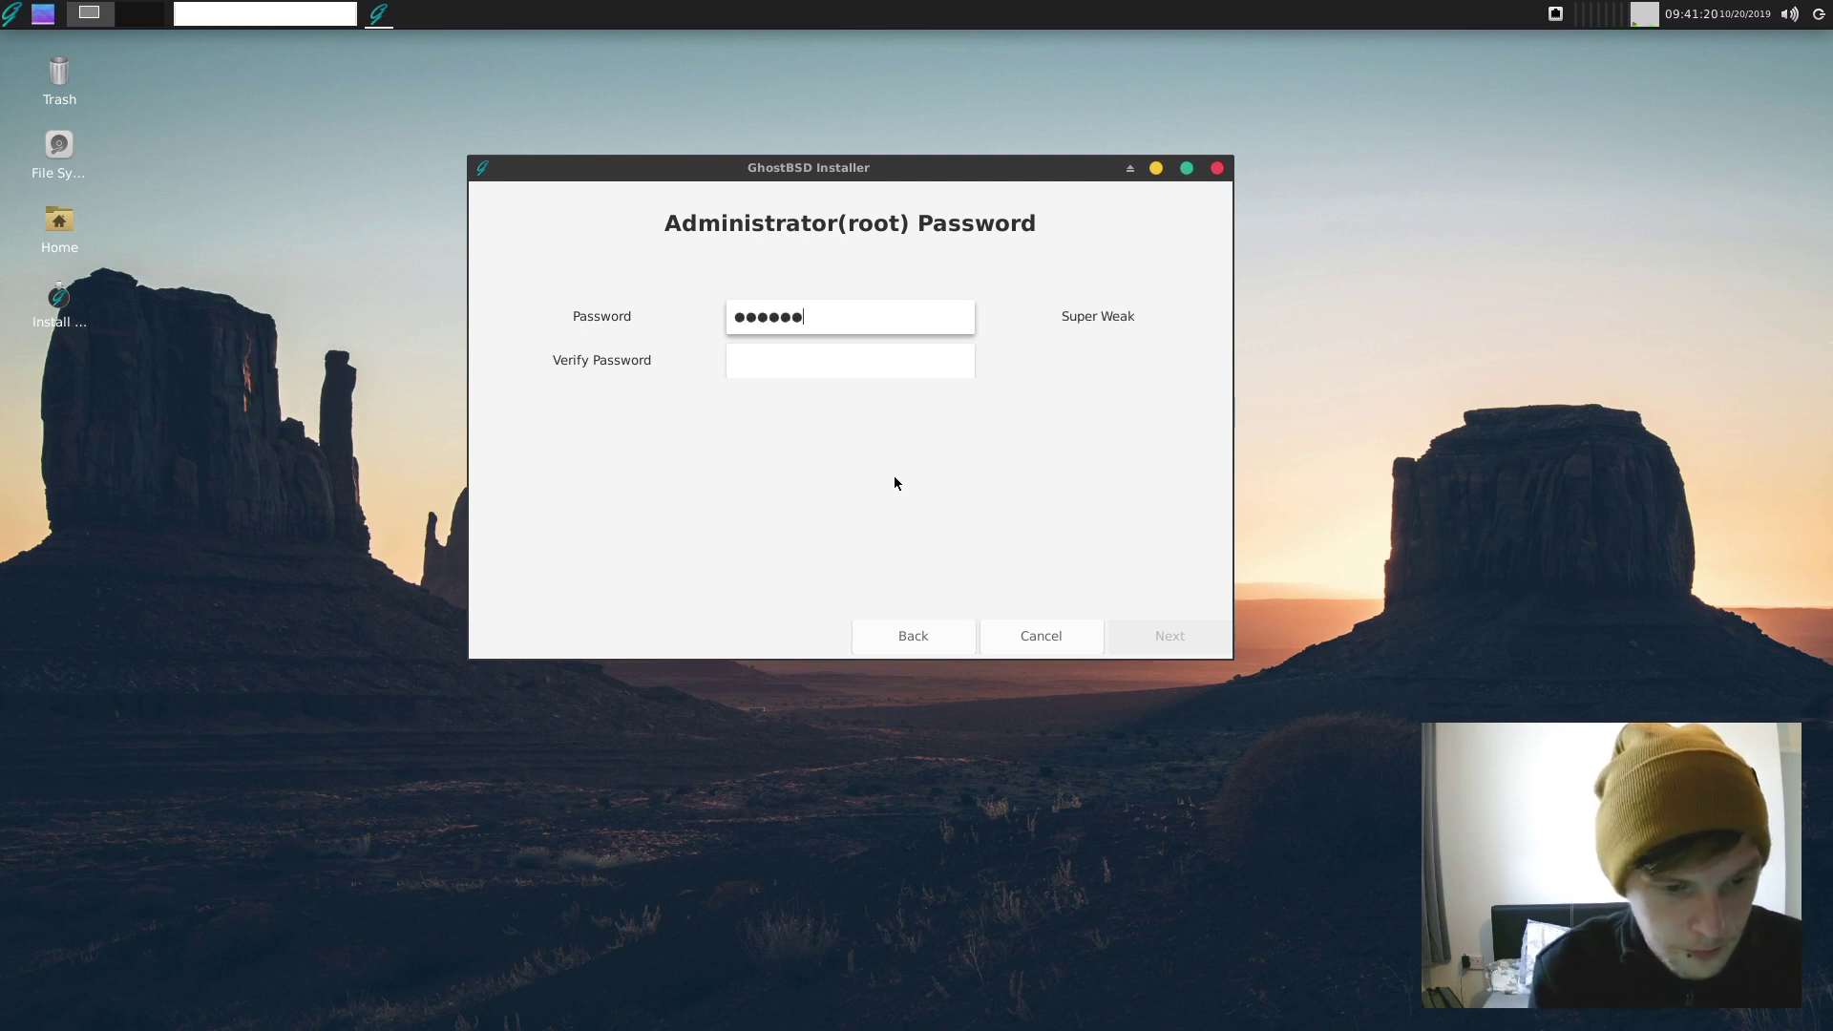
key(Tab)
text(********)
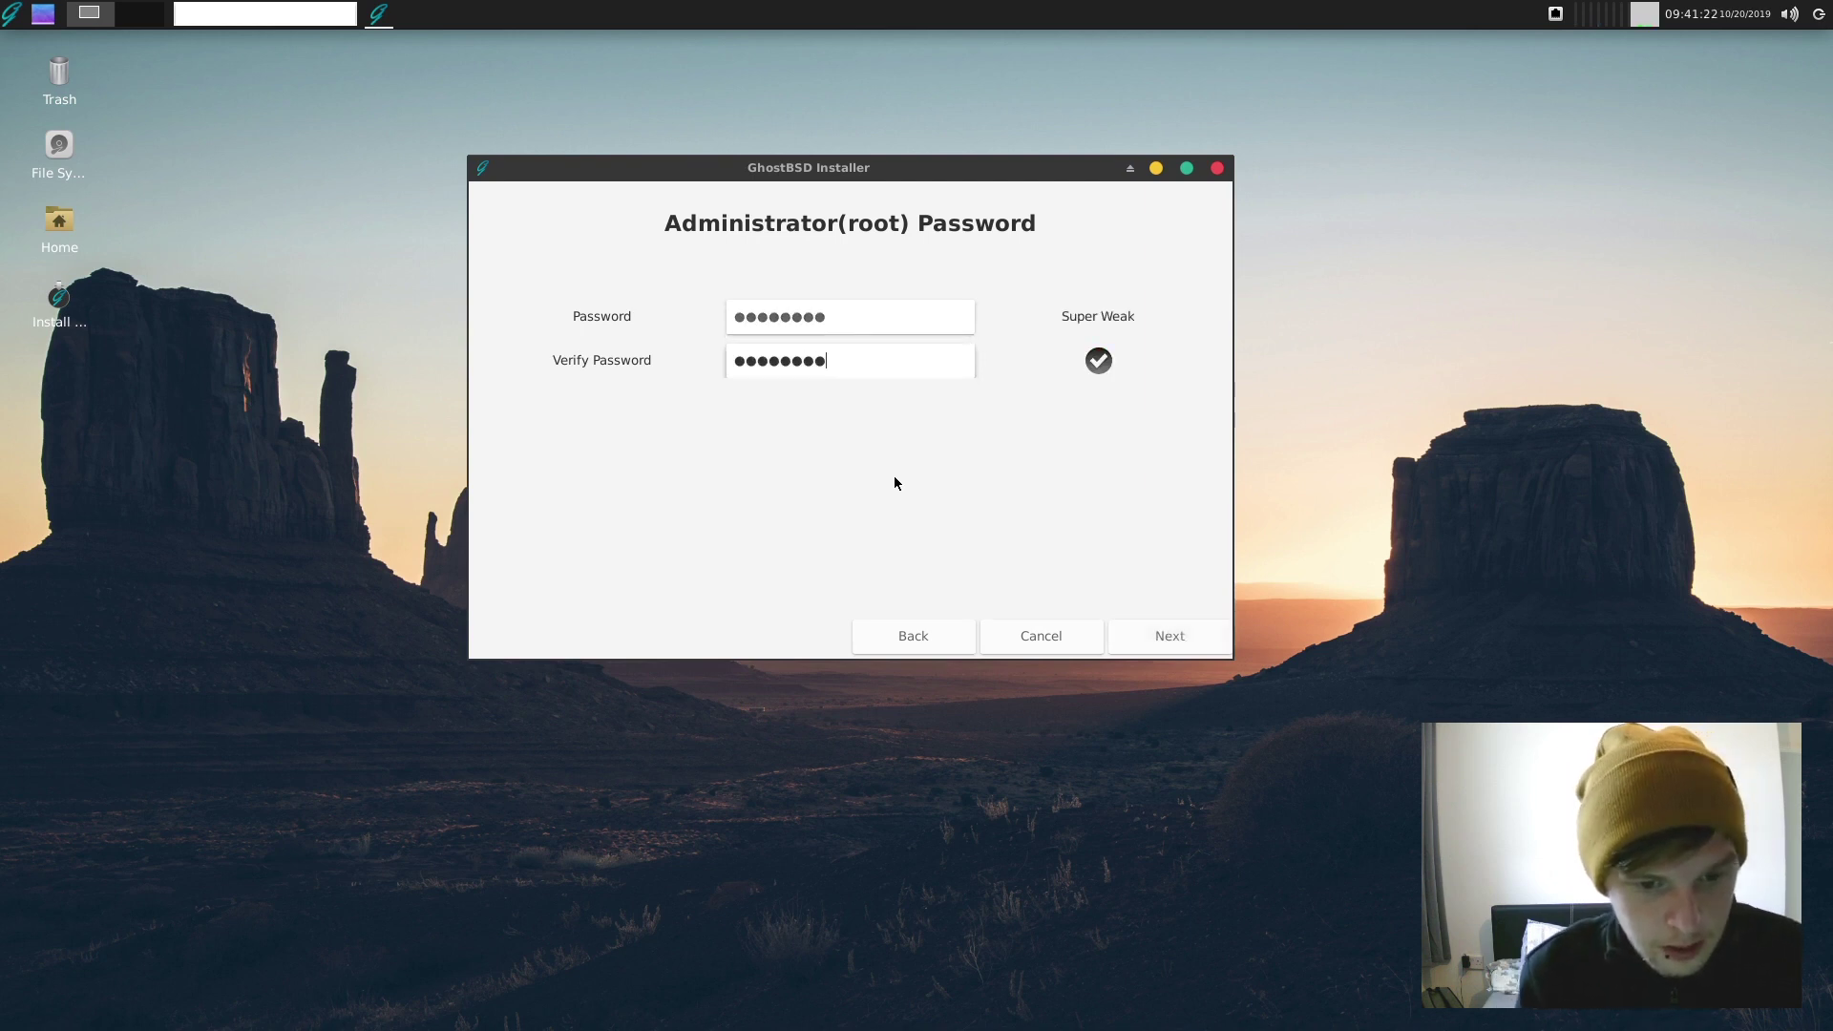
click(1166, 640)
- Fill in the user account's name and password, choose bash as shell, and start installing
click(859, 278)
text(tyler)
key(Tab)
key(Tab)
key(Tab)
text(********)
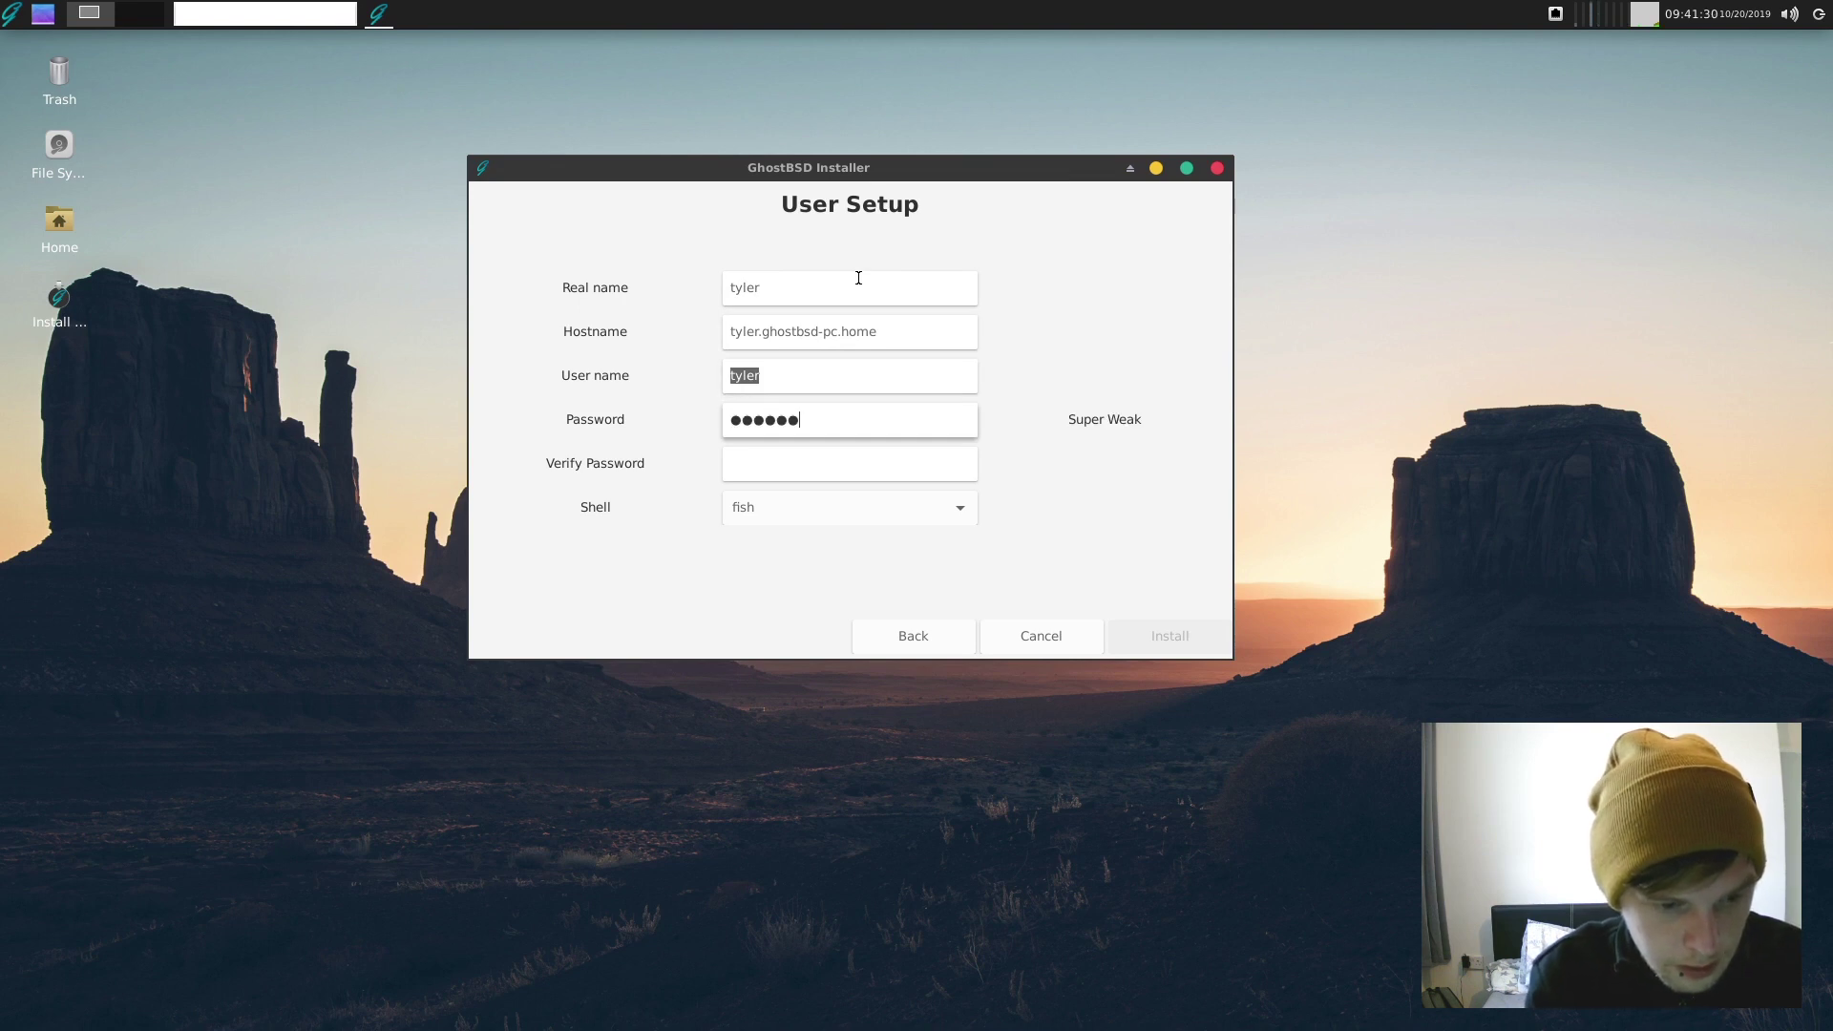
key(Tab)
text(*******)
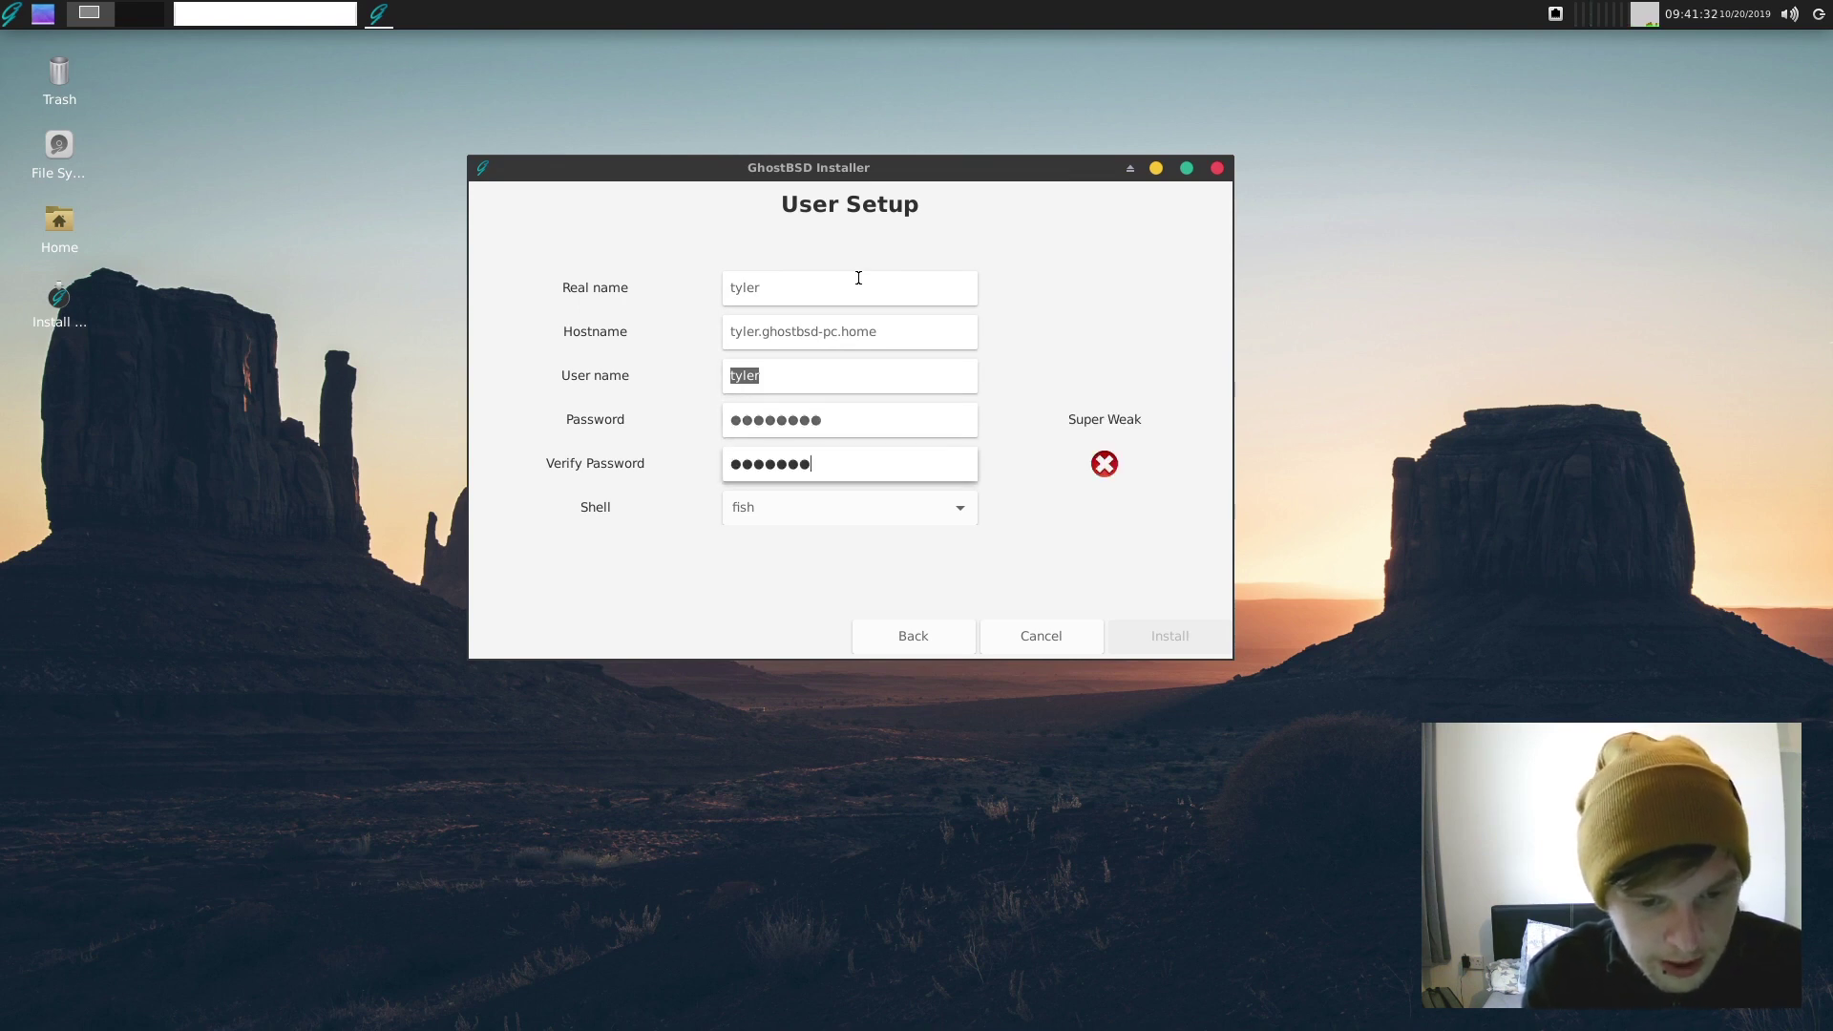
text(*)
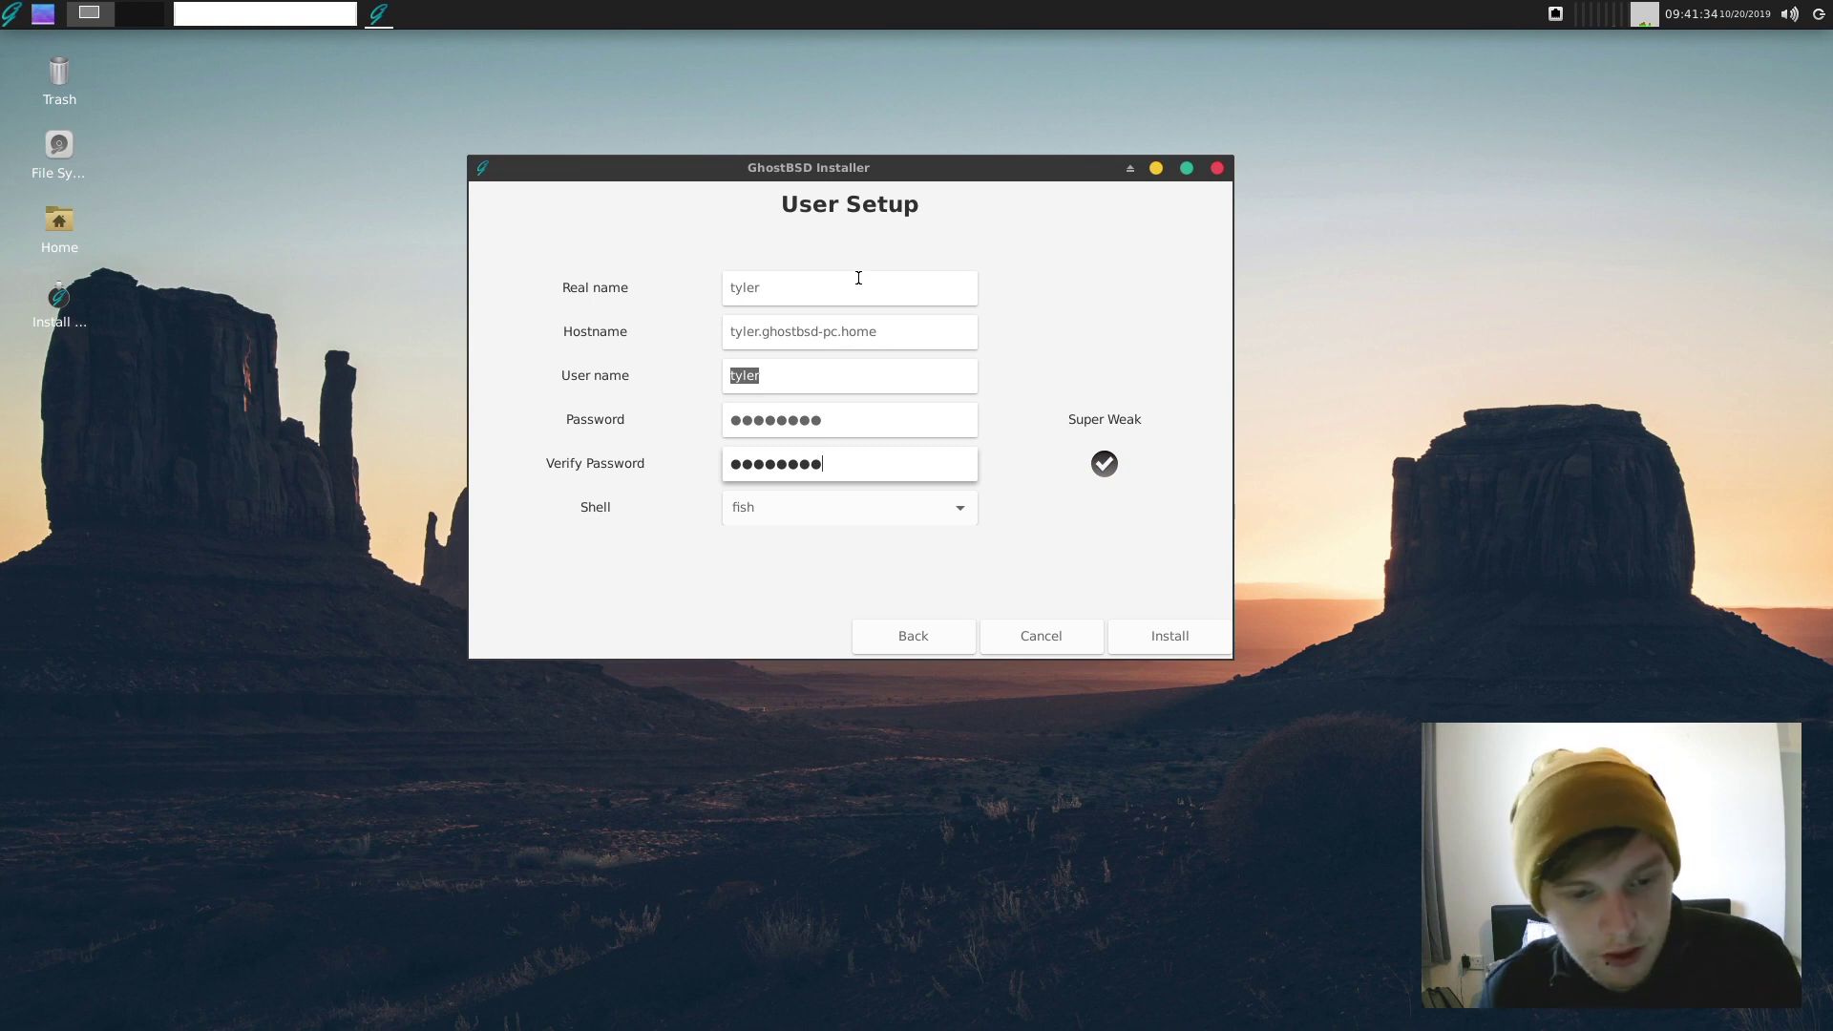
click(829, 510)
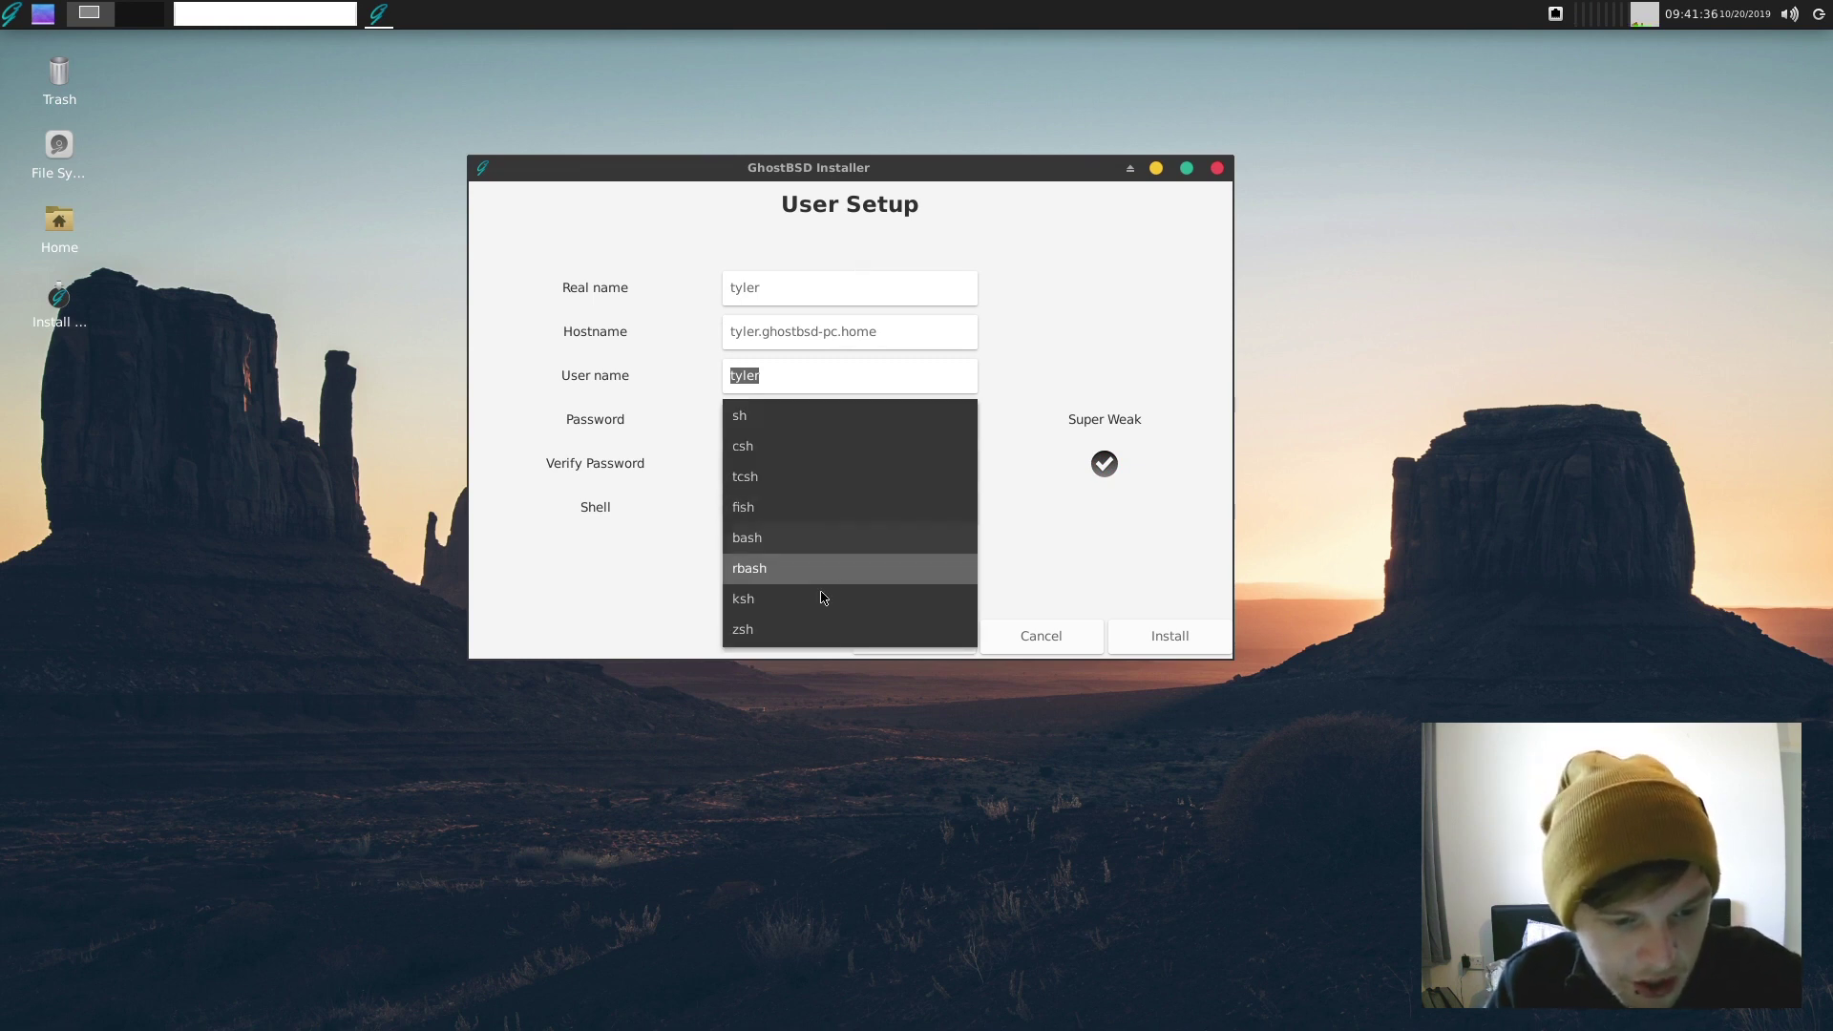
click(812, 537)
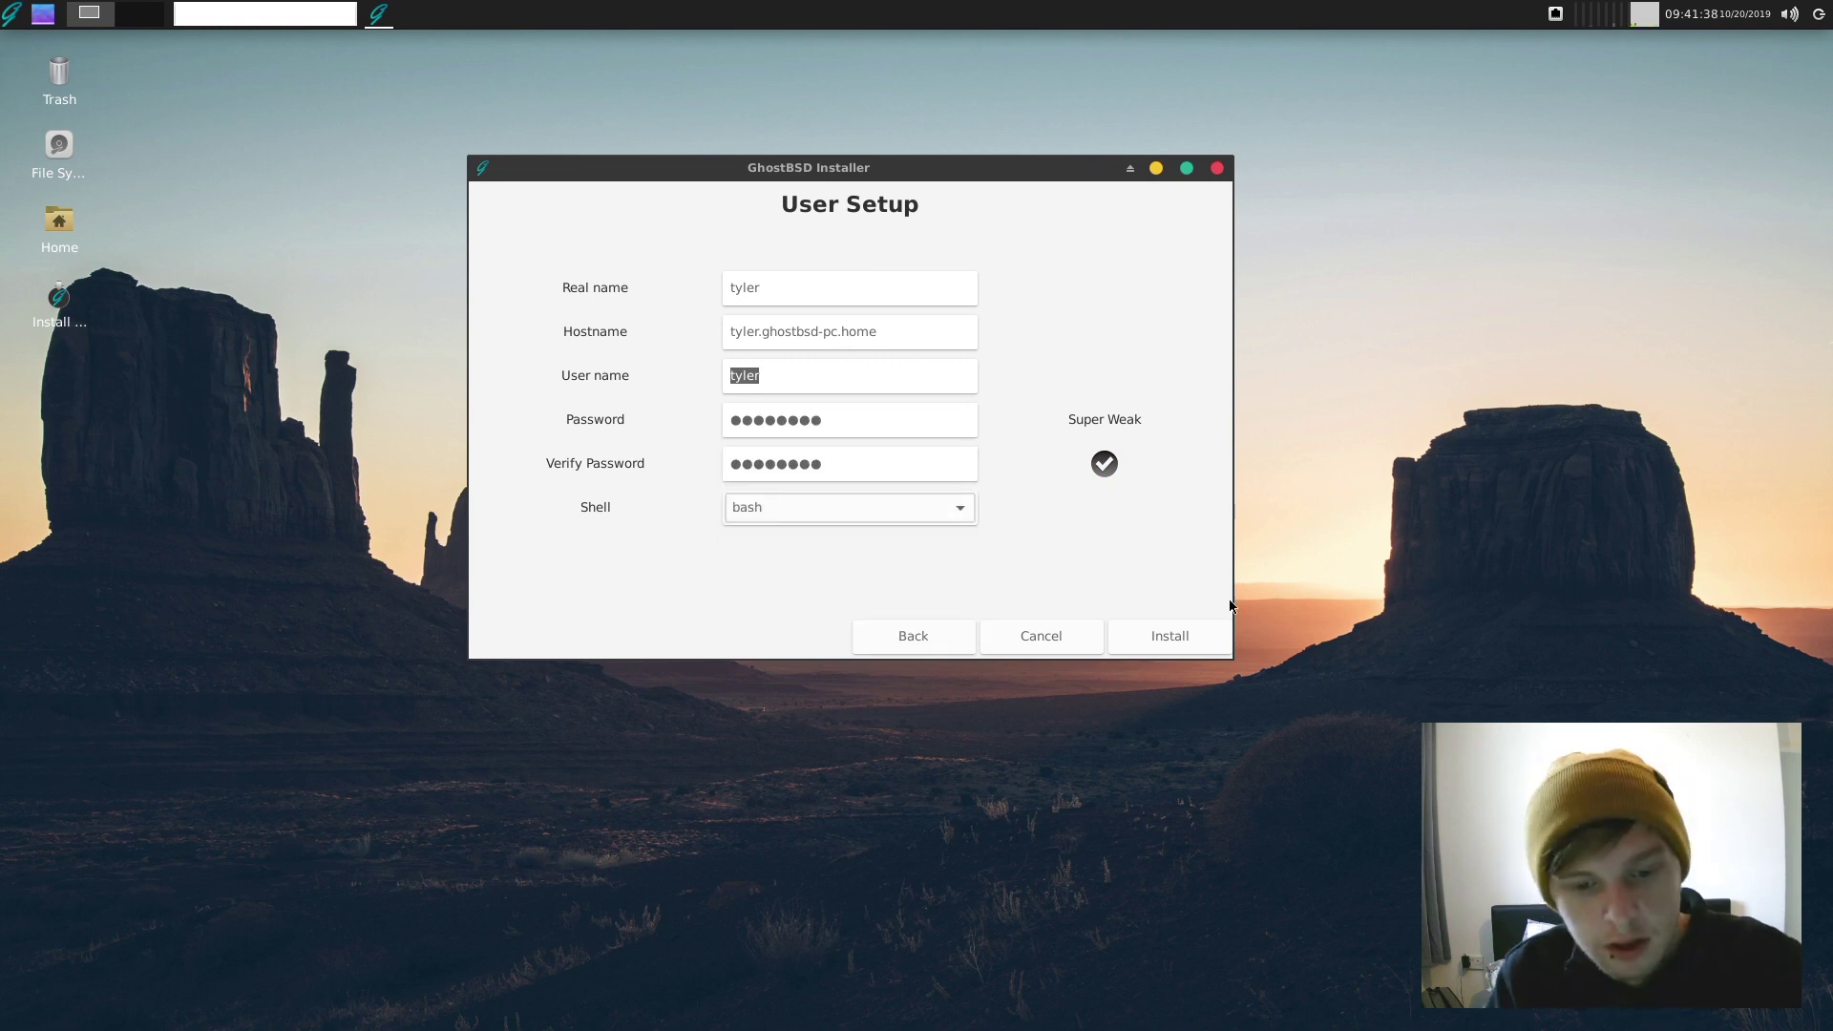
click(1180, 634)
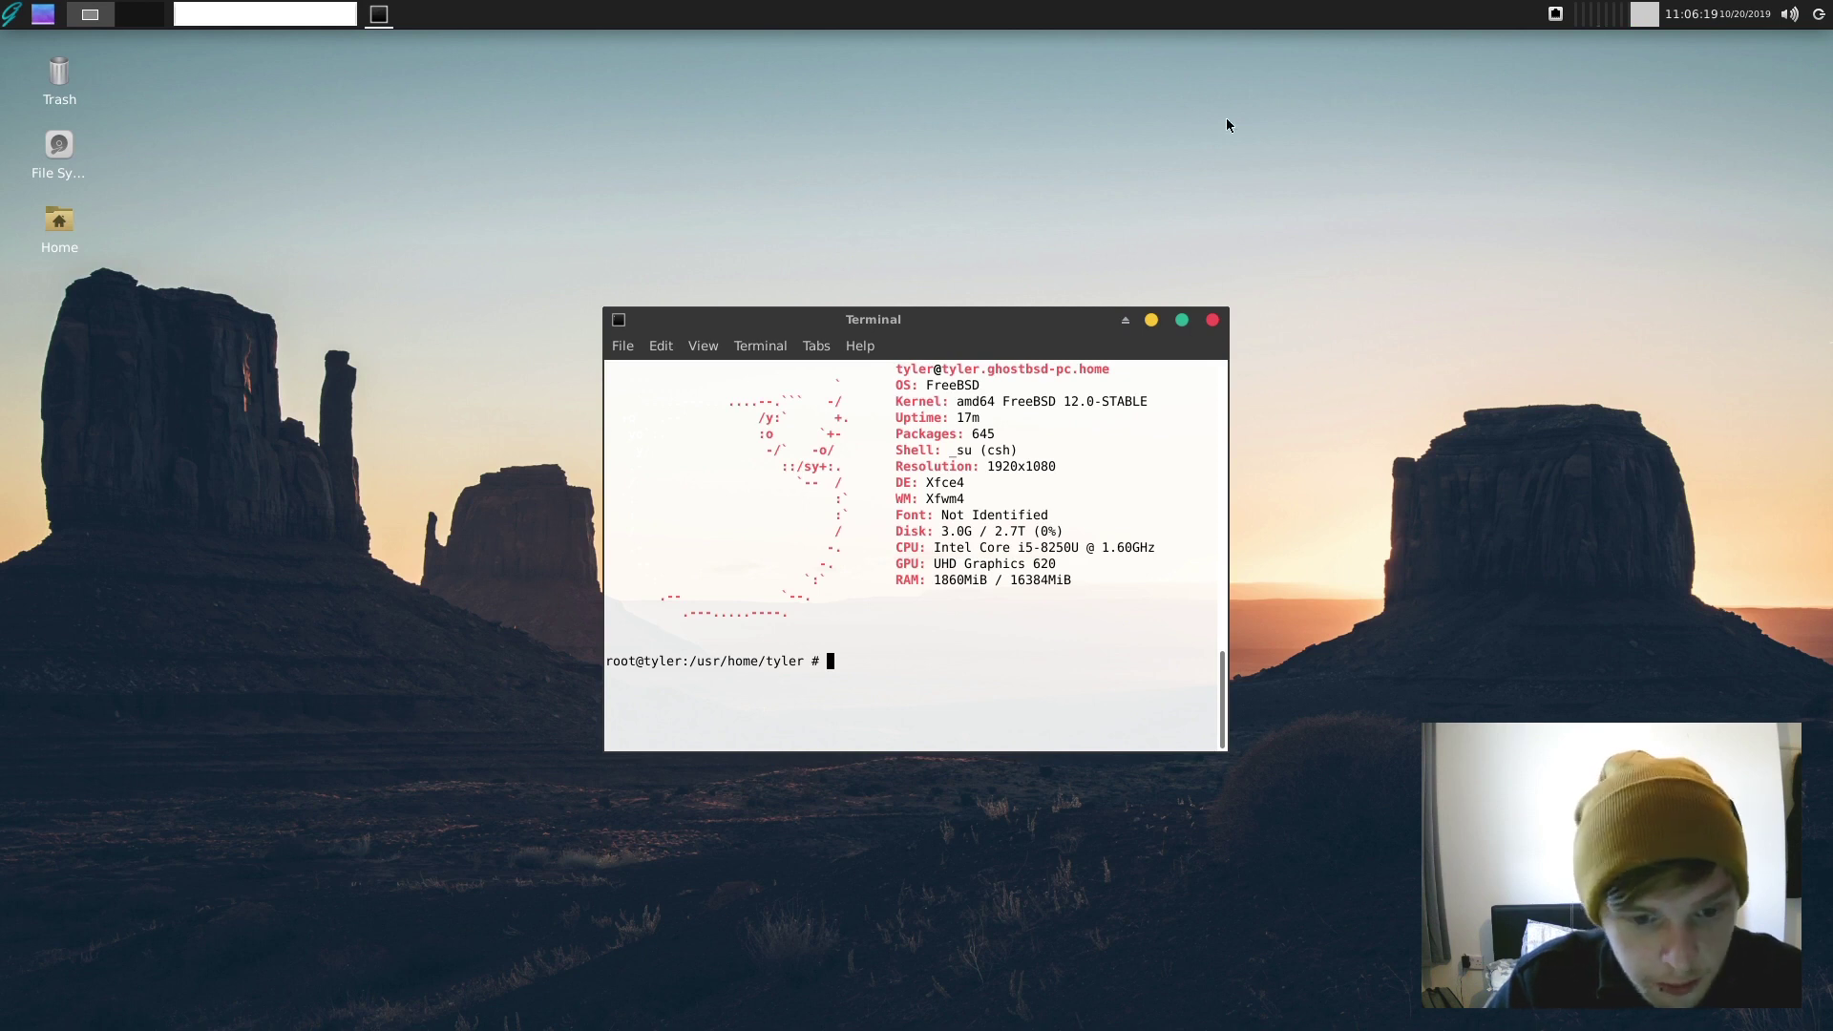
- Close the Terminal and bring up Panel Preferences on its Items list
click(1214, 320)
click(1012, 626)
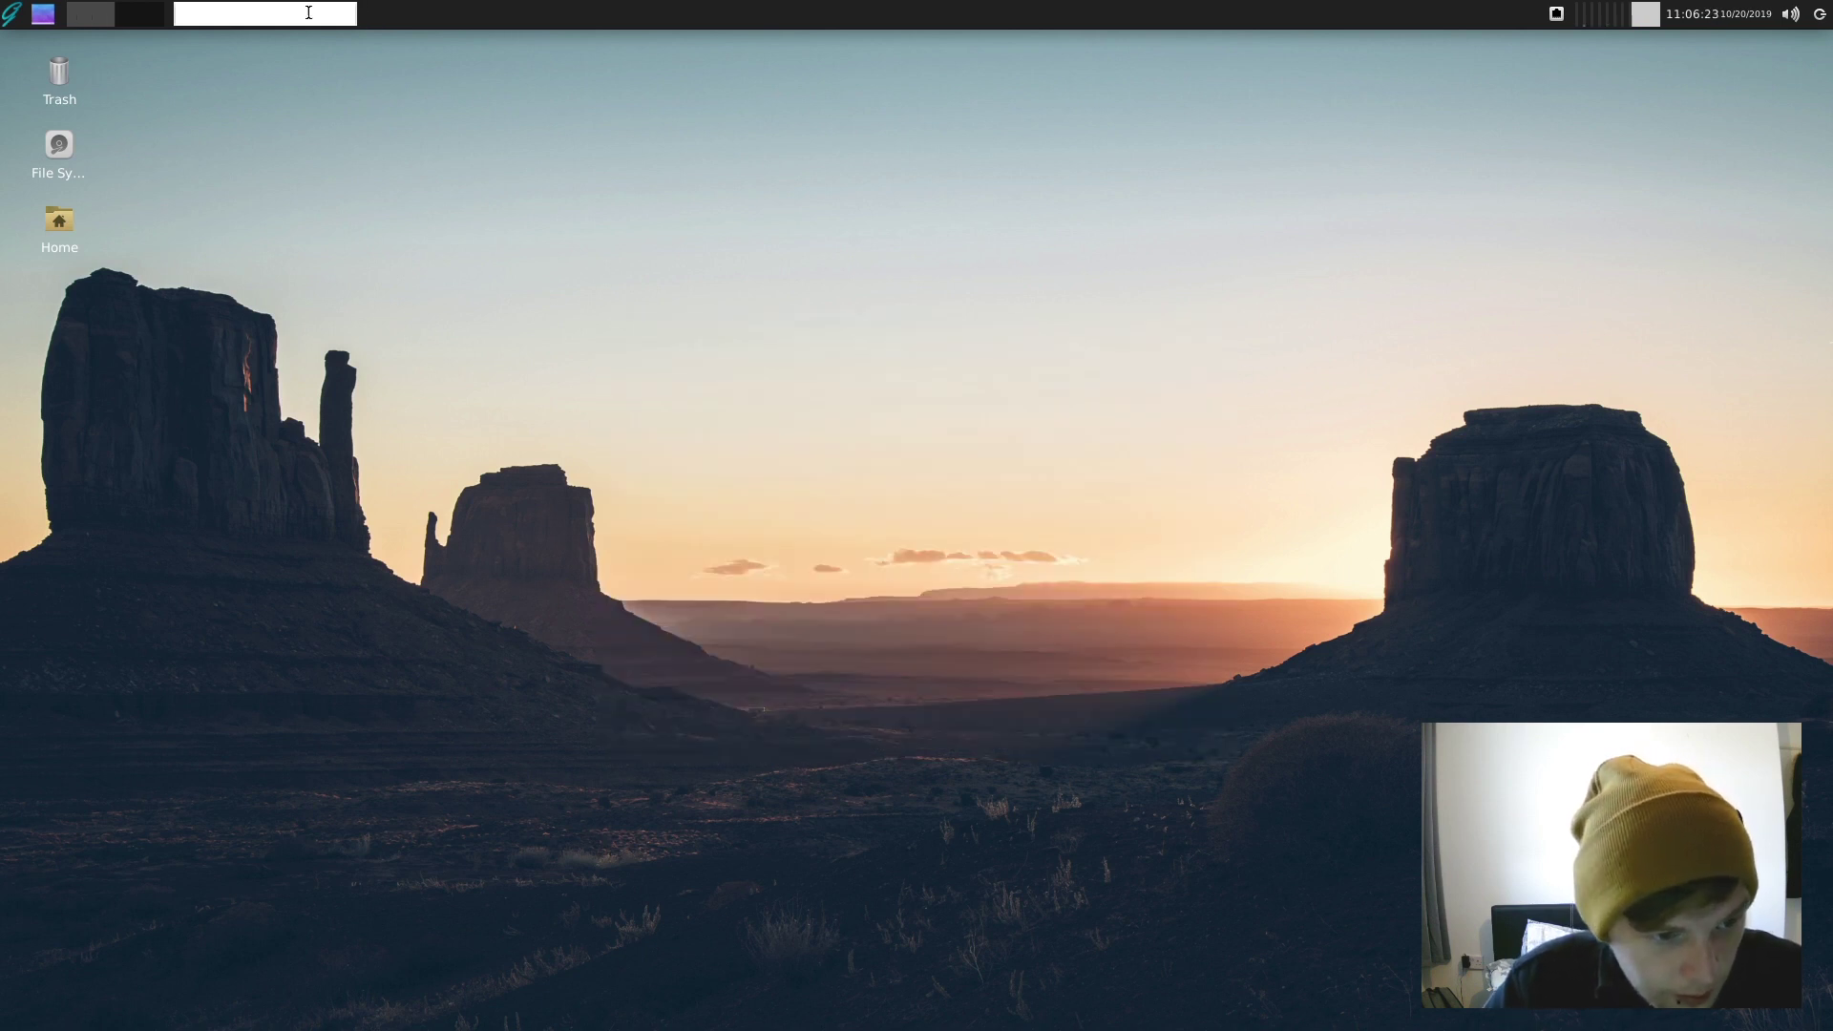
right_click(412, 23)
click(307, 14)
right_click(306, 13)
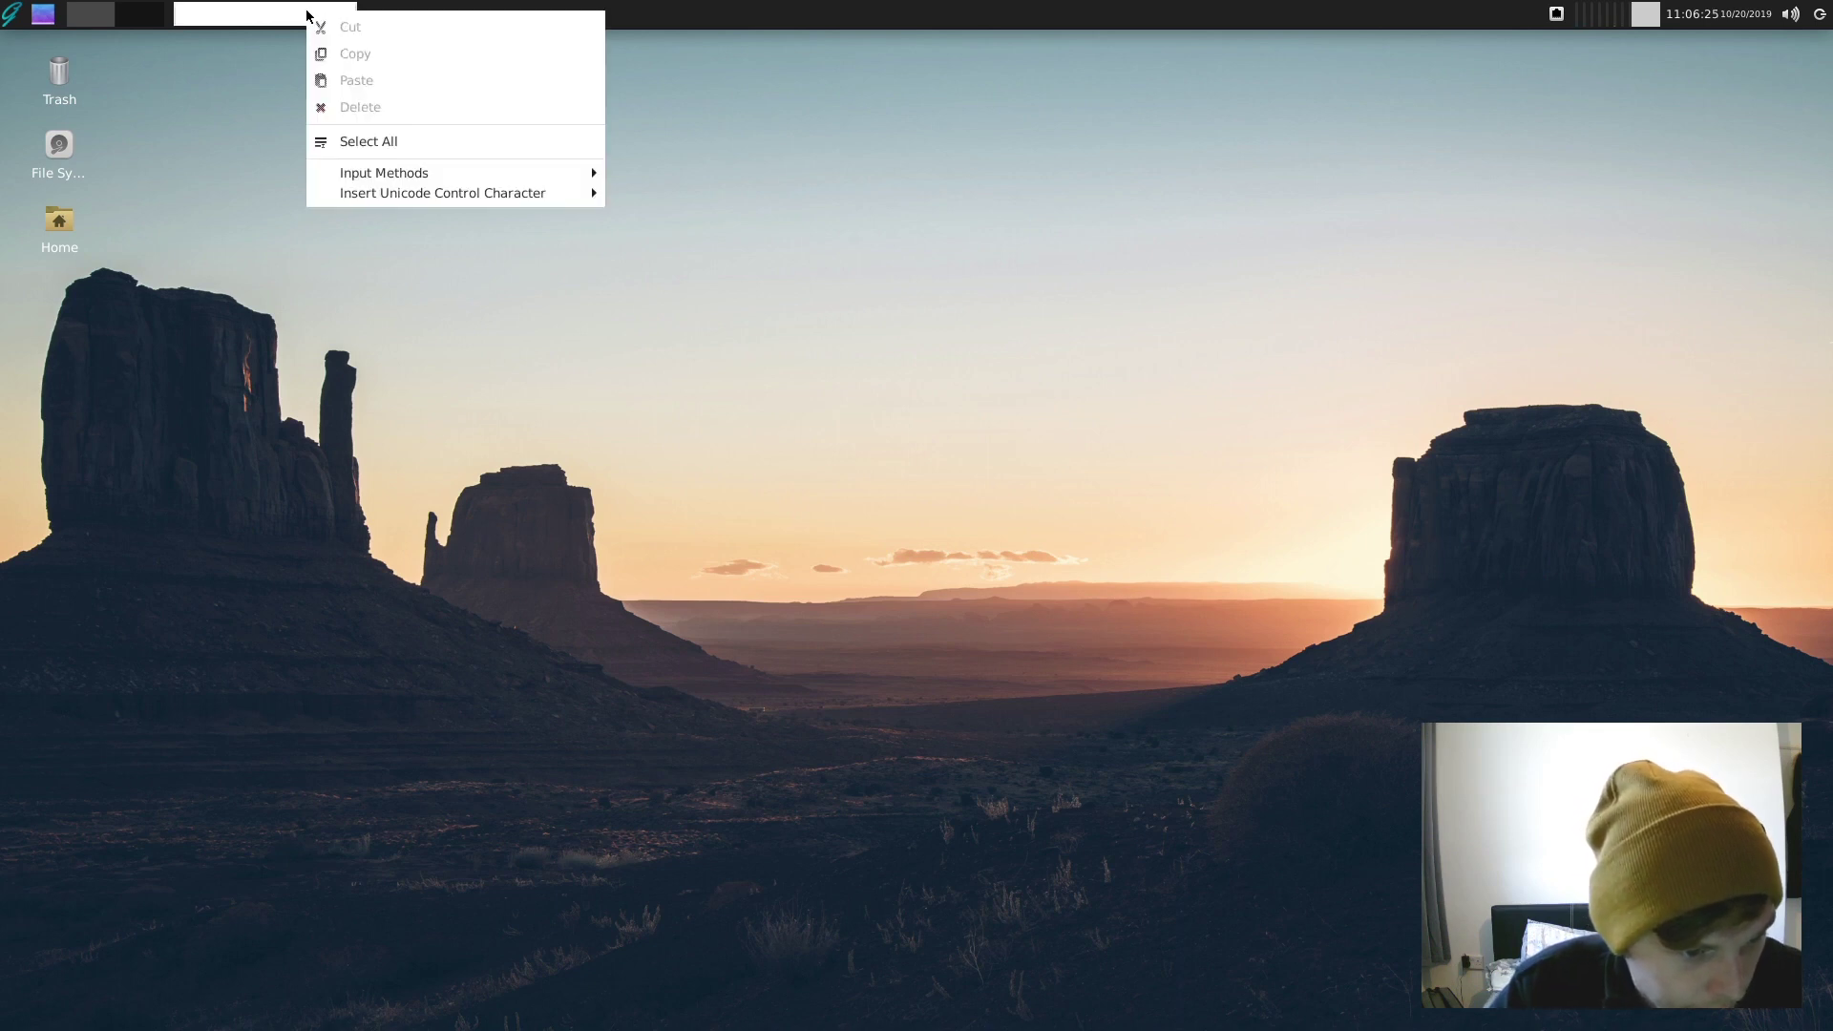
right_click(706, 24)
mouse_move(804, 161)
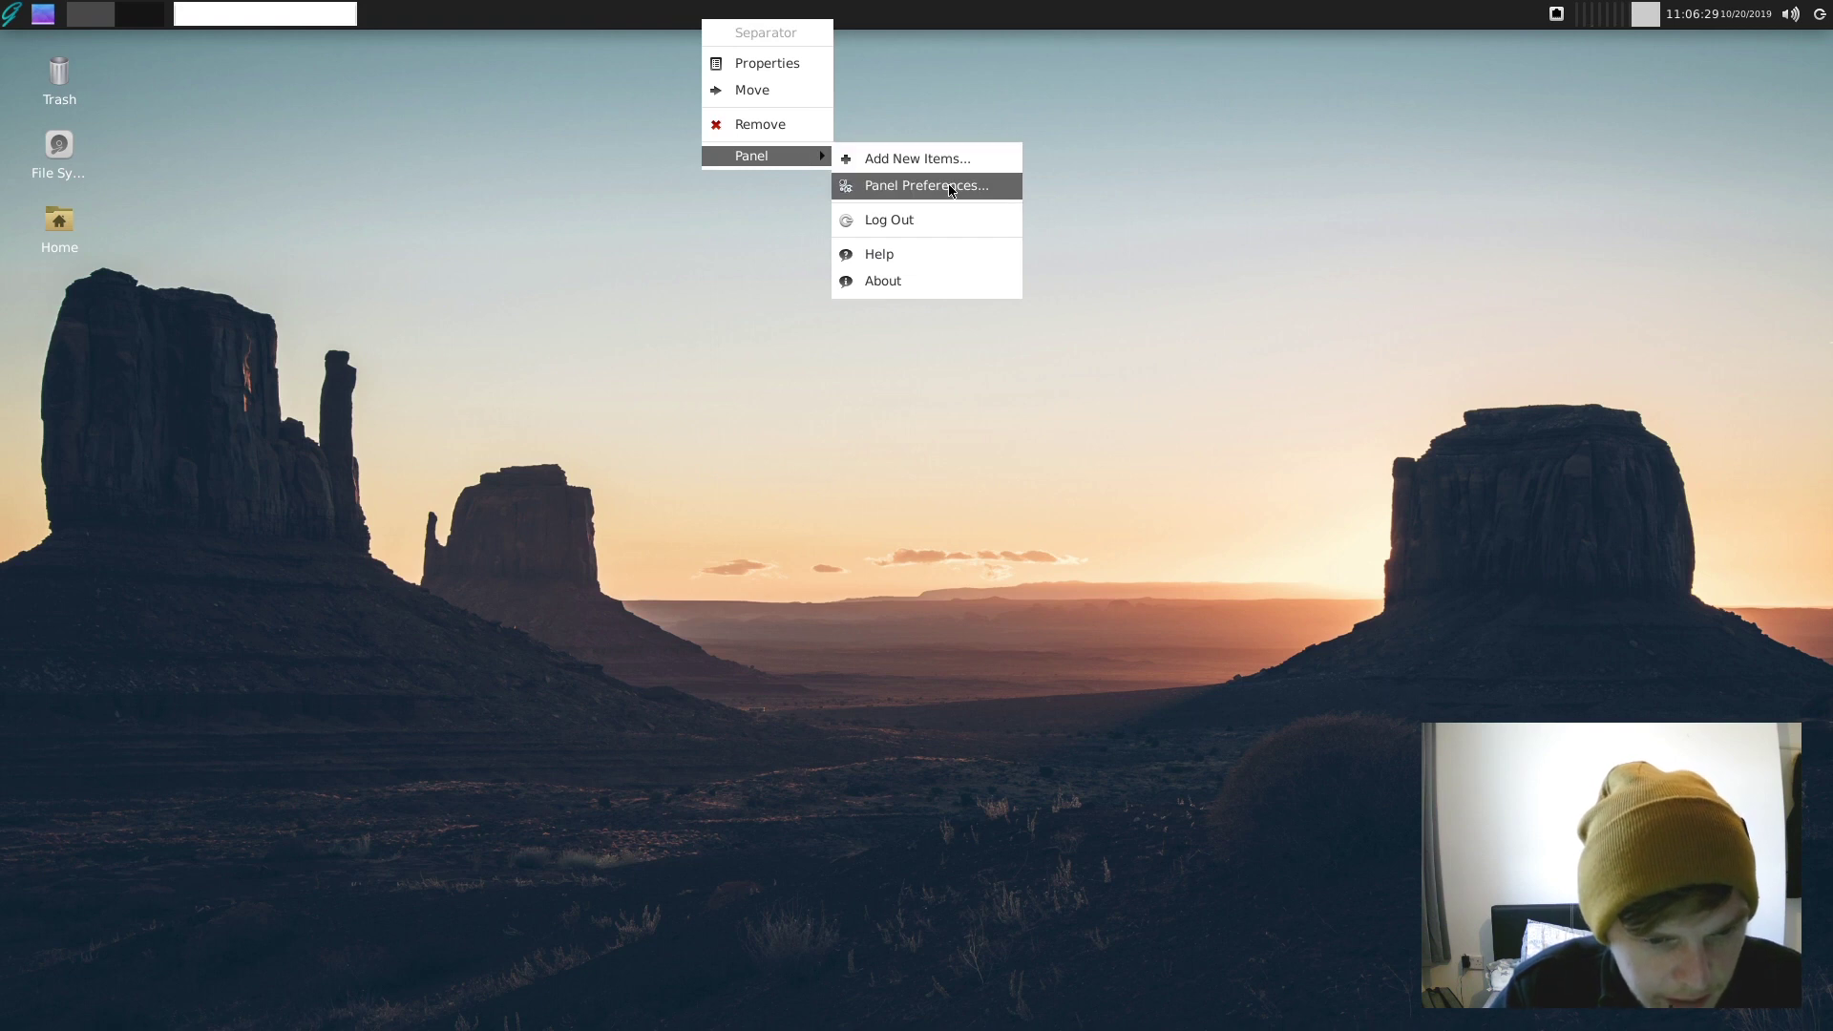
click(948, 181)
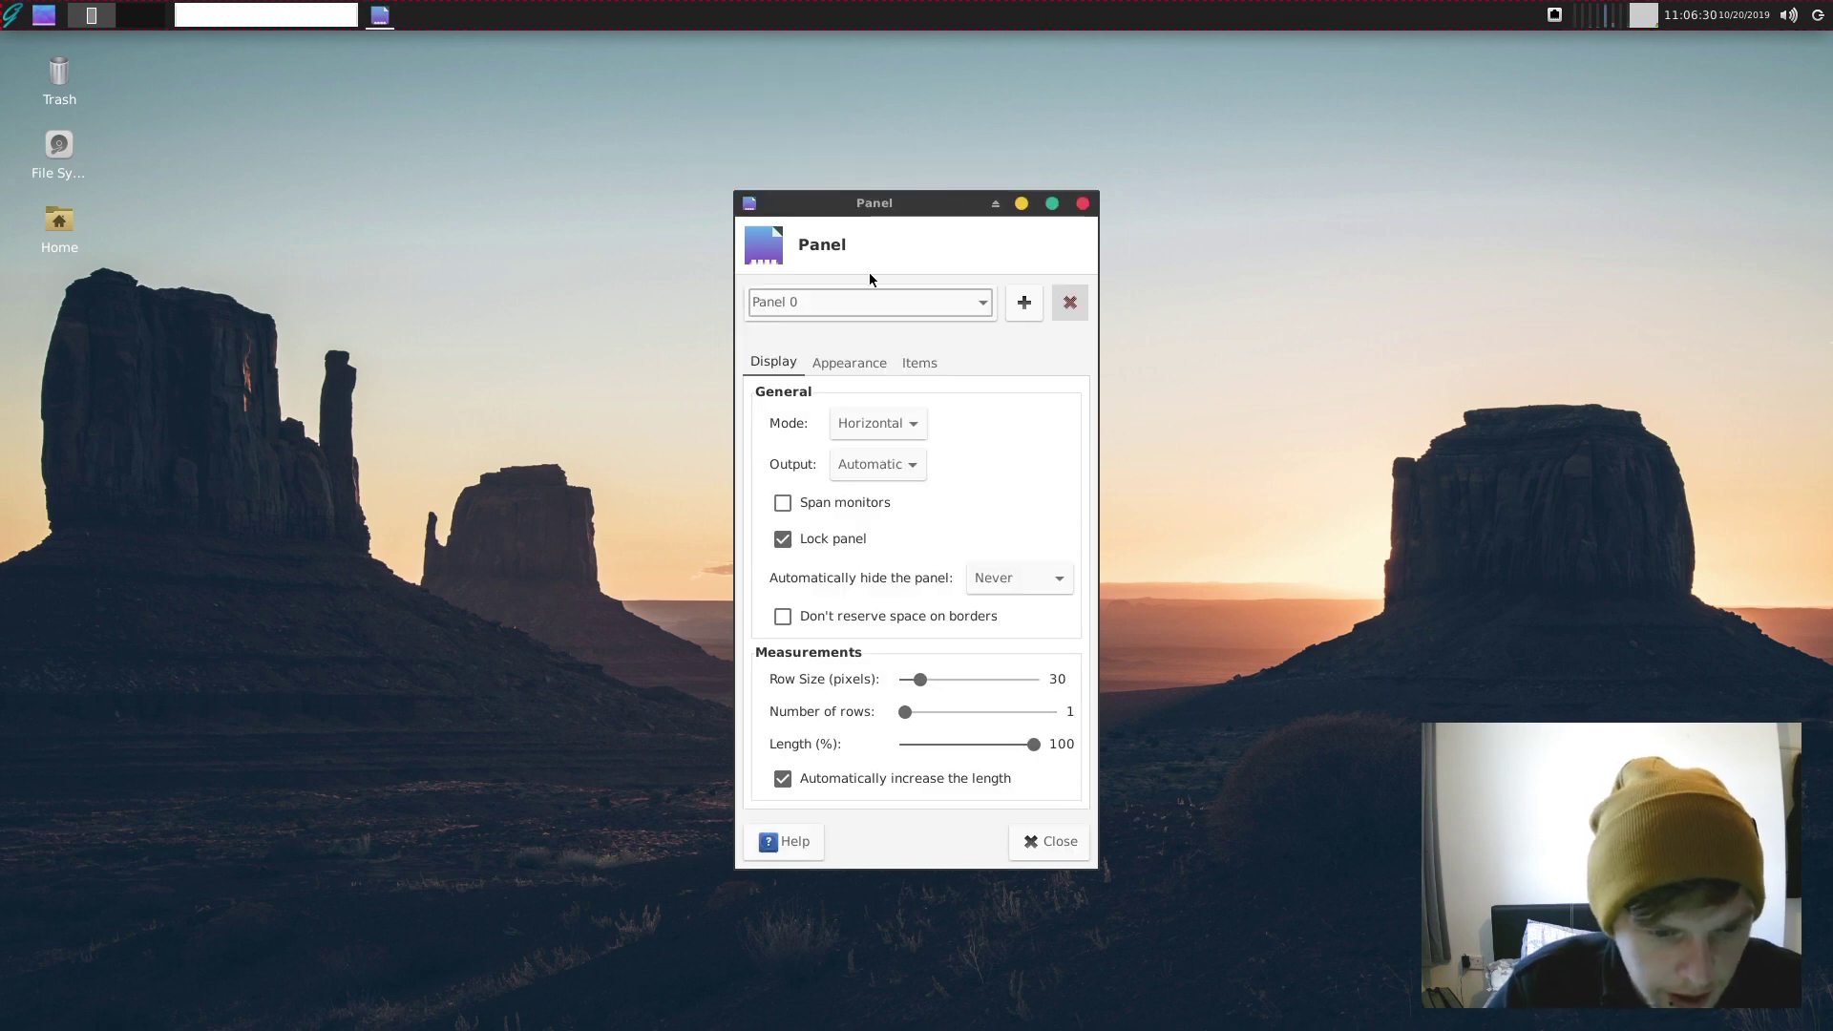
click(933, 364)
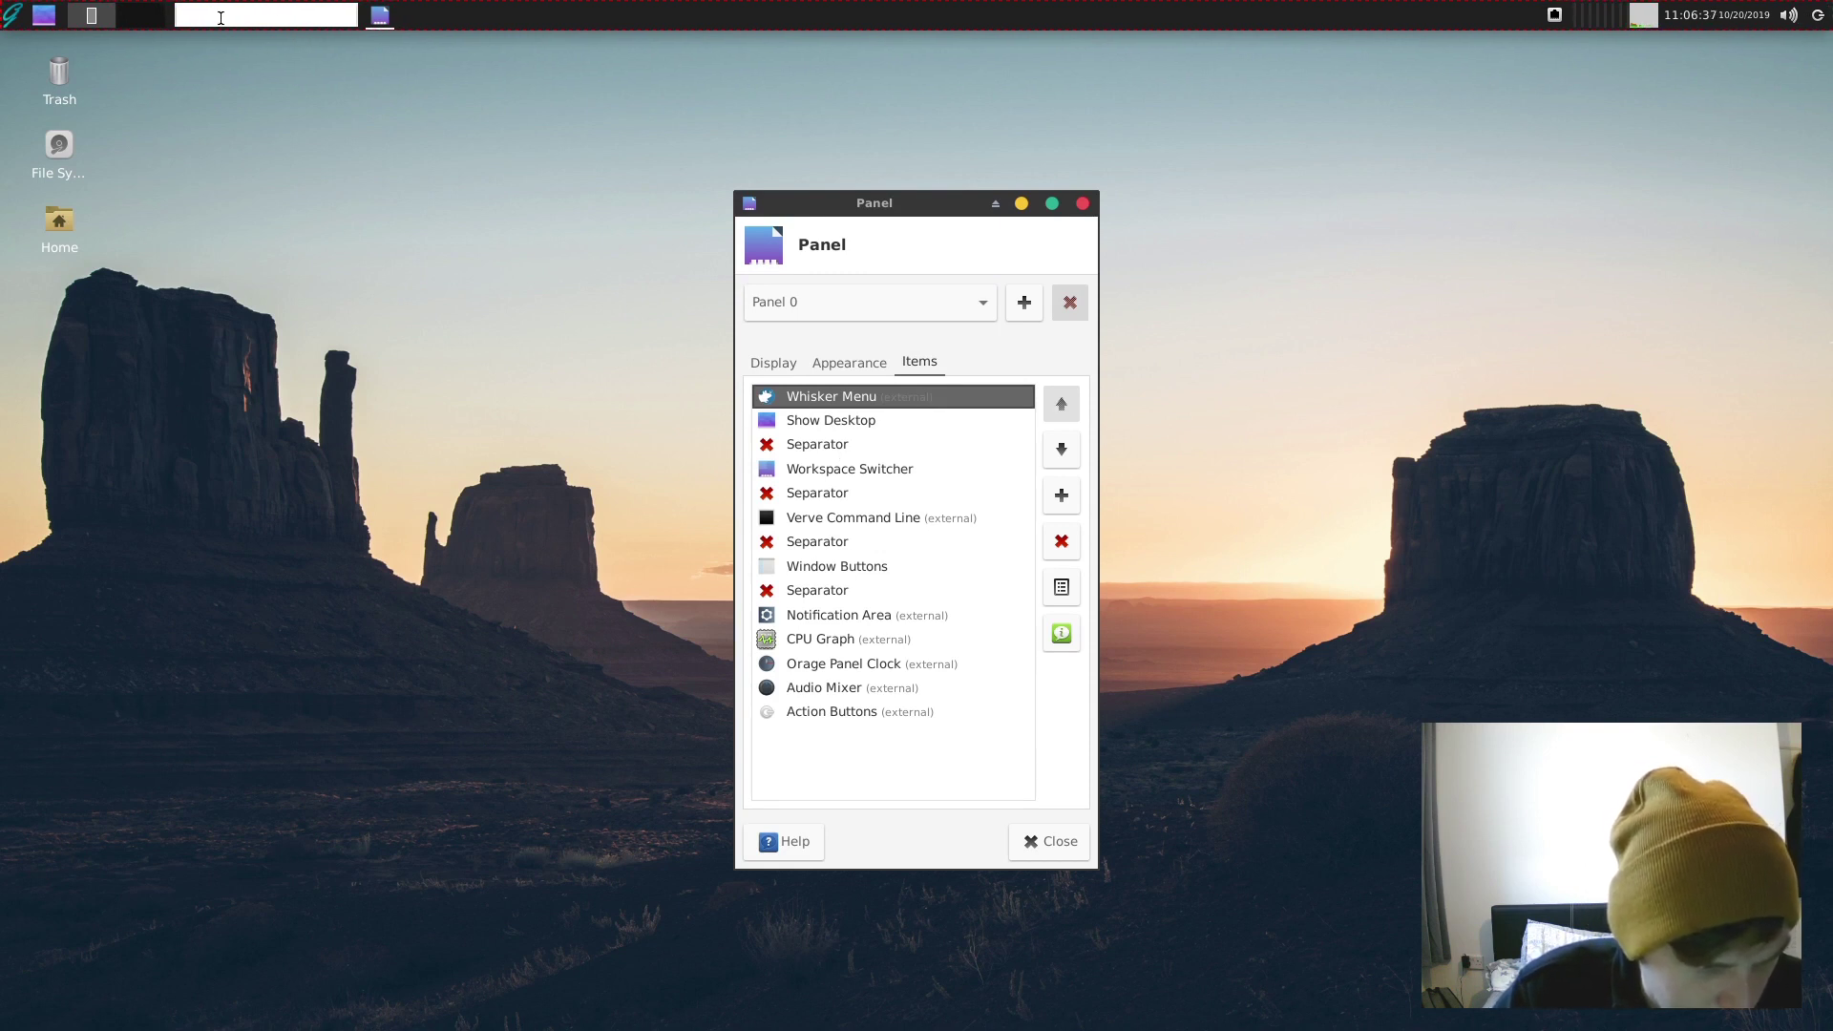
- Run 'pkg install htop' from Verve Command Line, then remove Verve from the panel
click(899, 520)
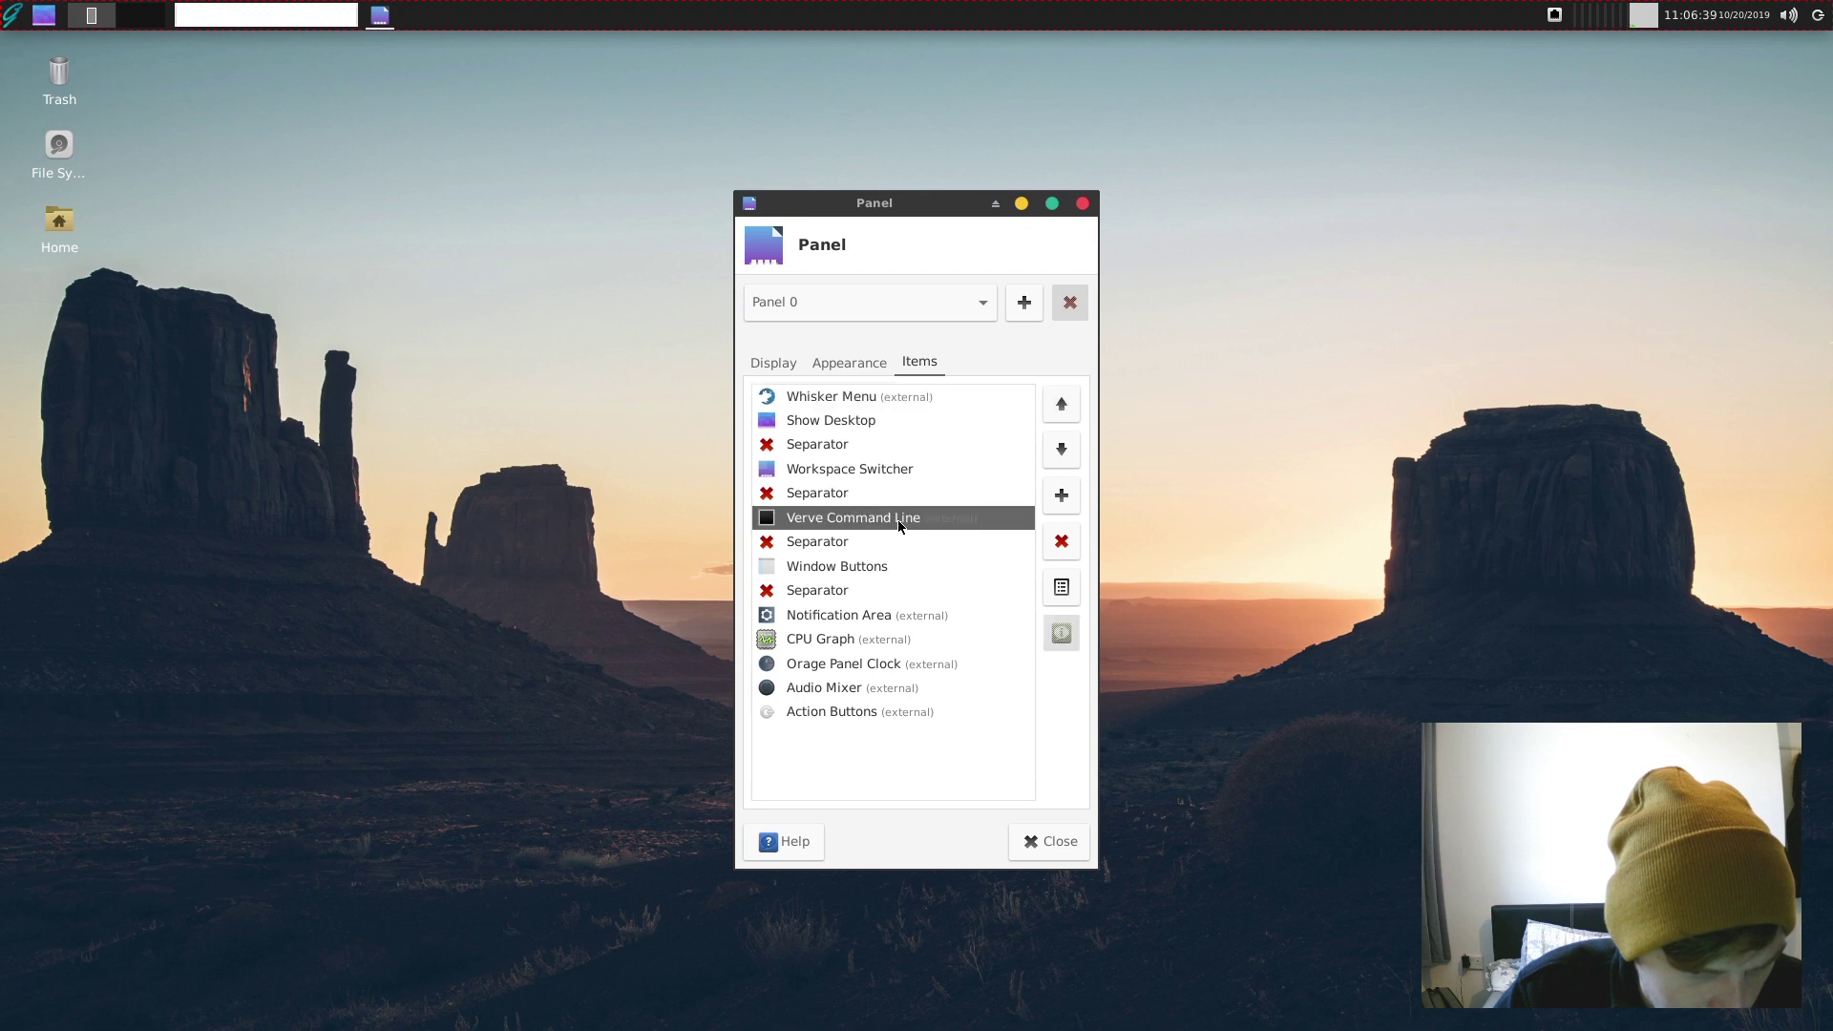
click(287, 11)
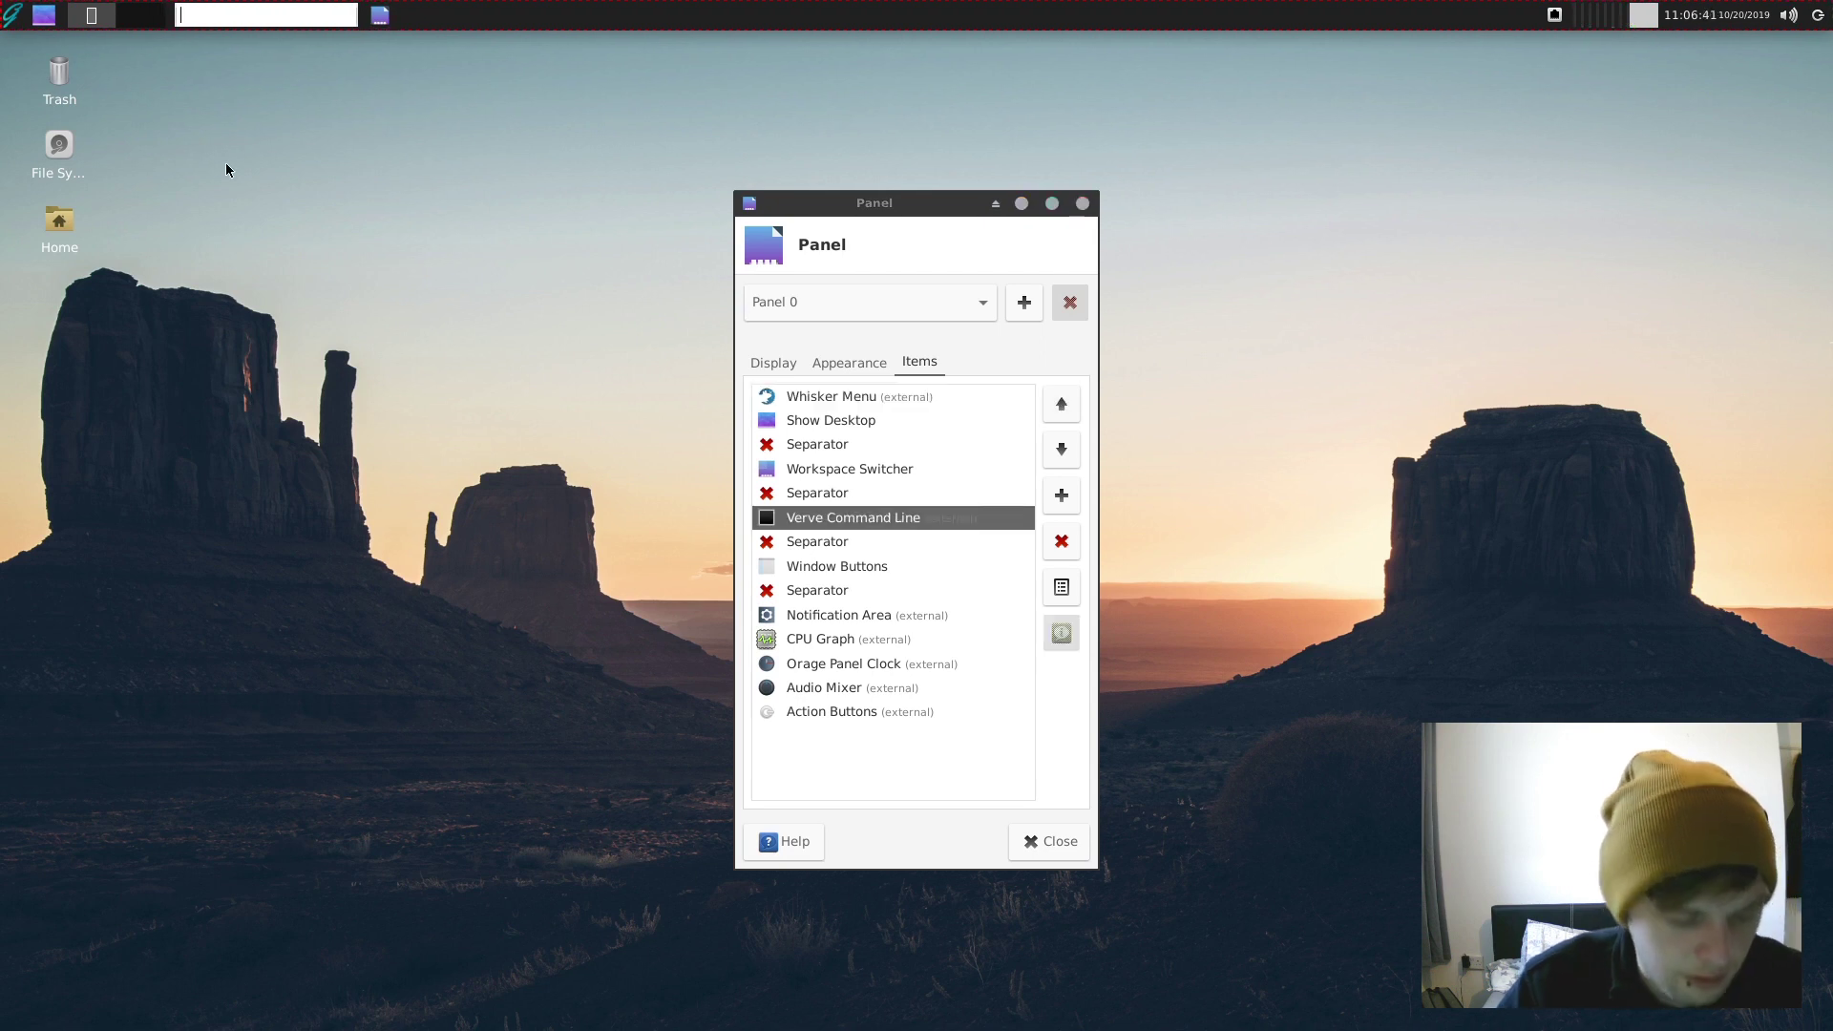
text(pkg install htop)
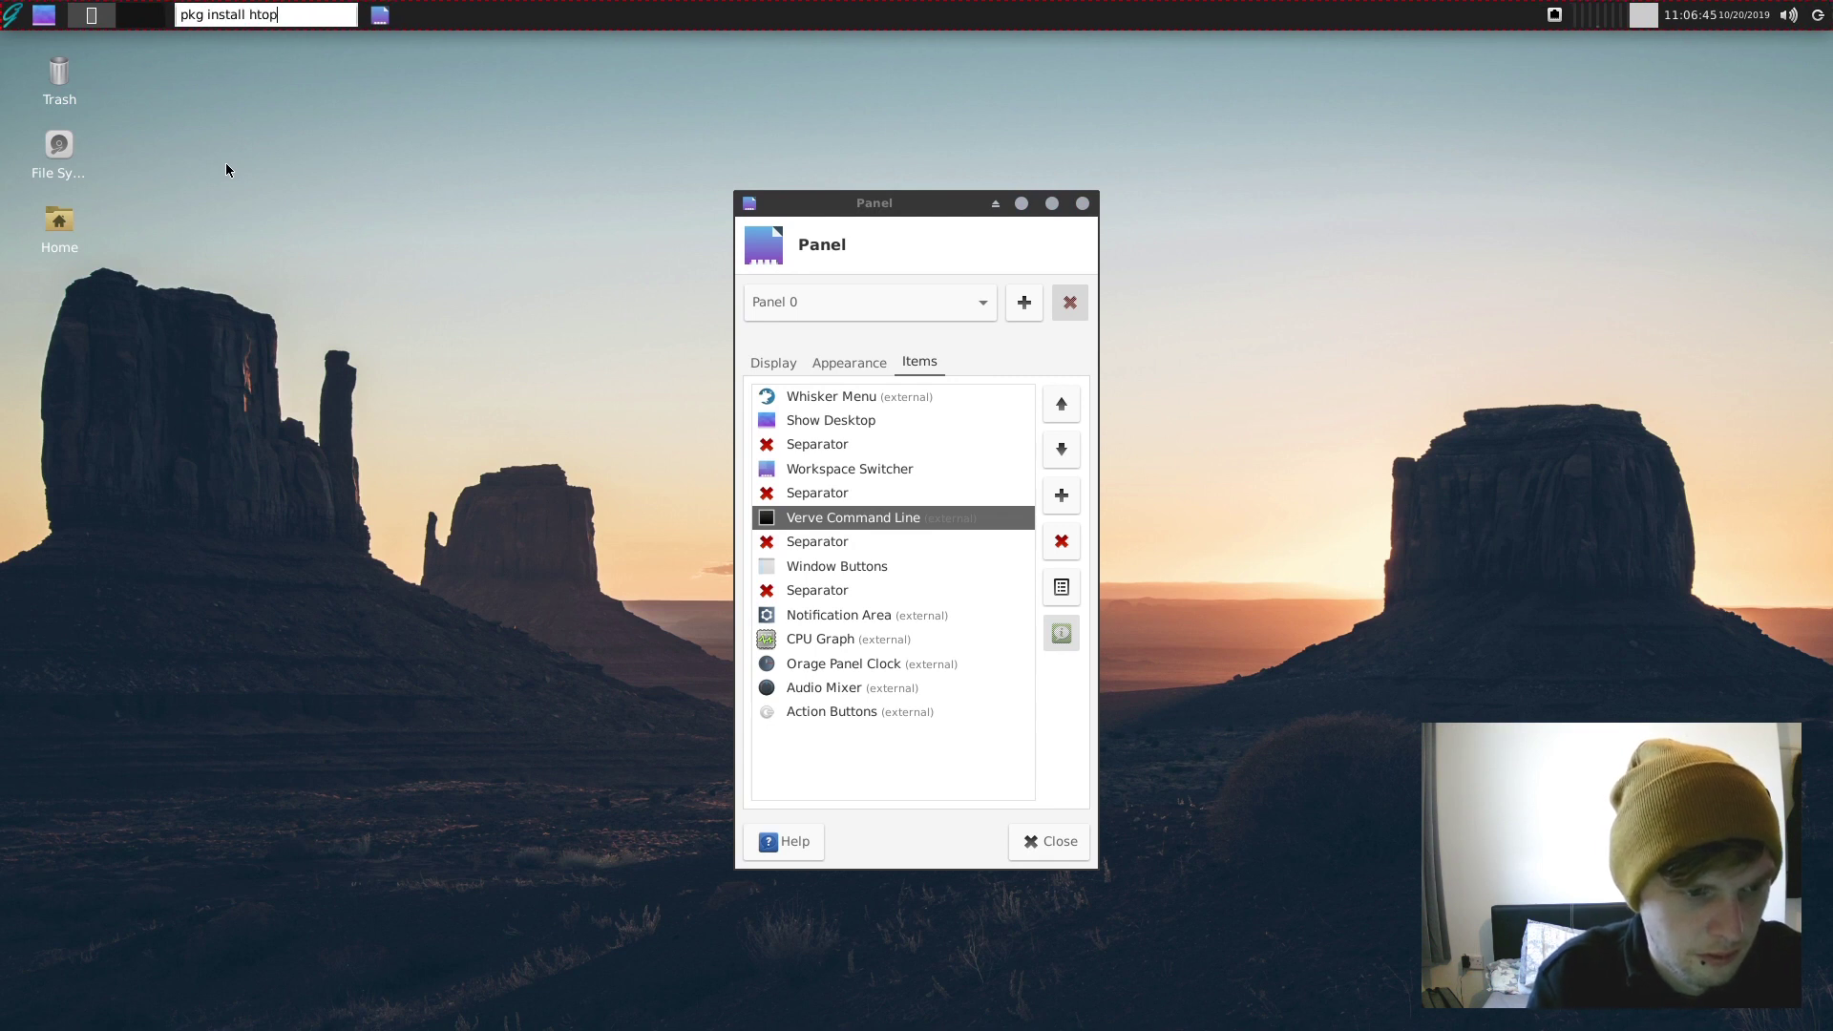
key(Return)
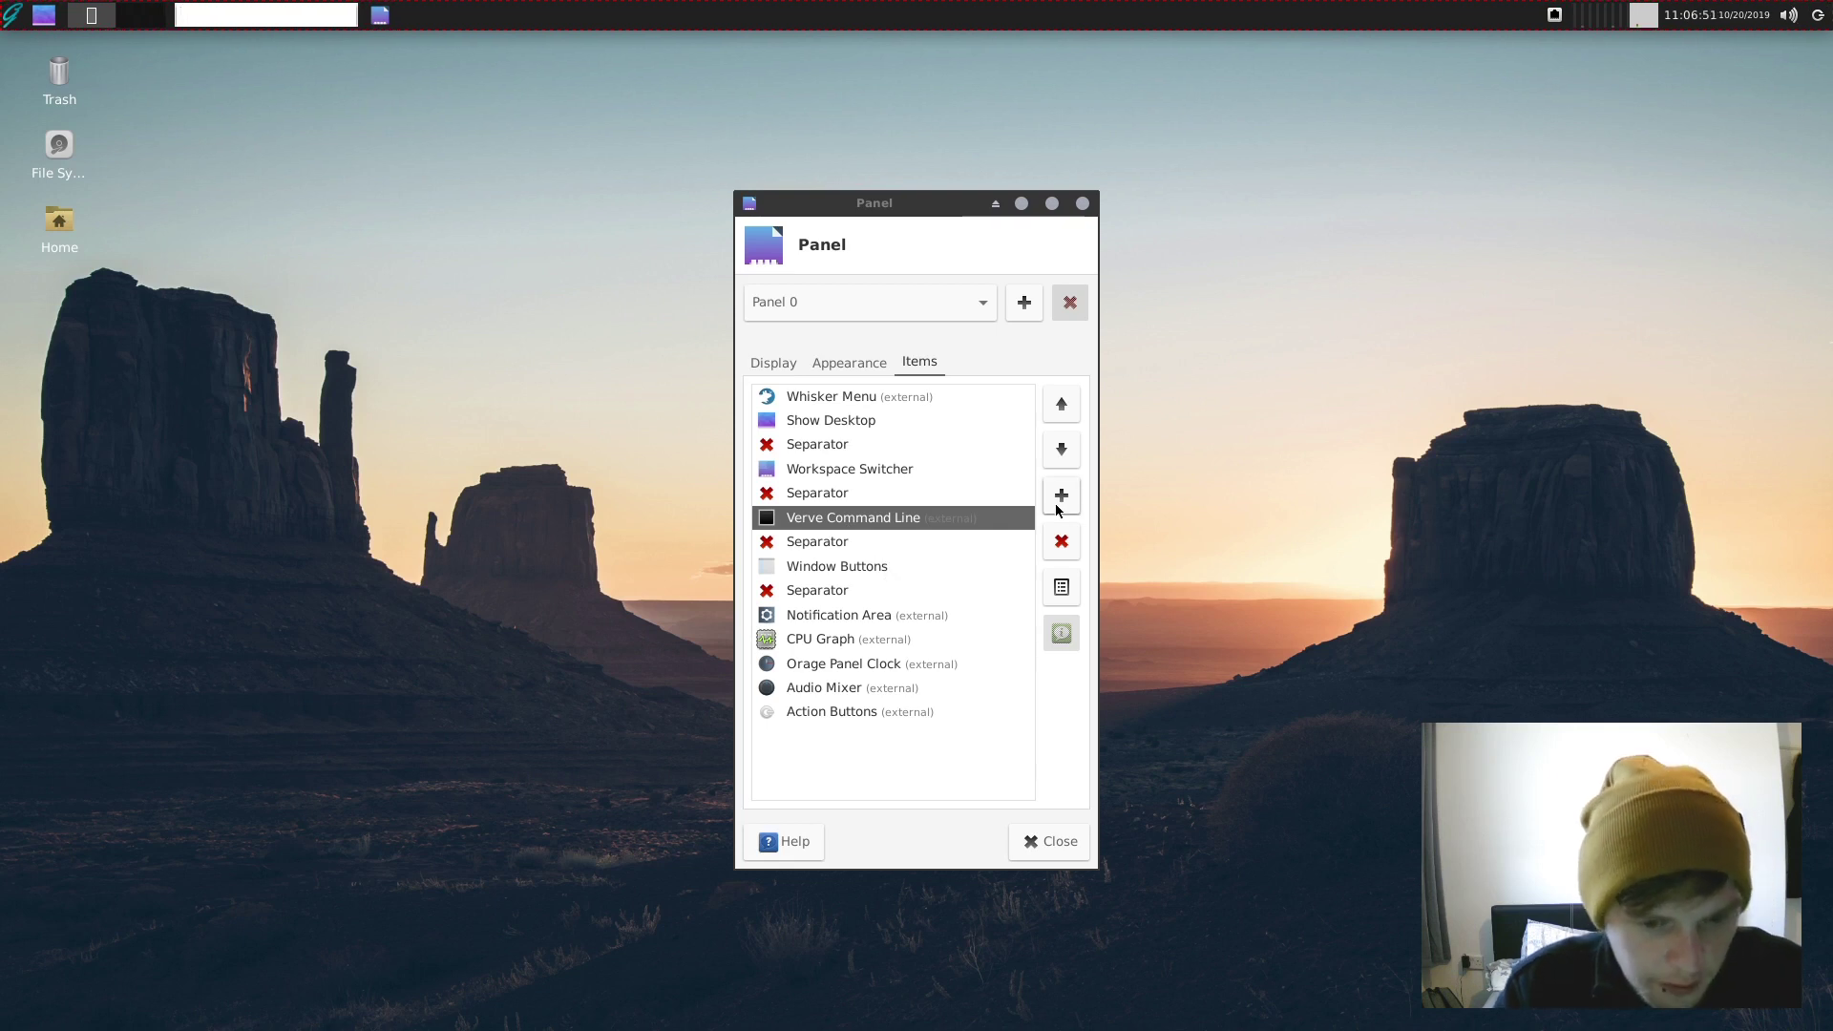
click(1061, 540)
click(1178, 601)
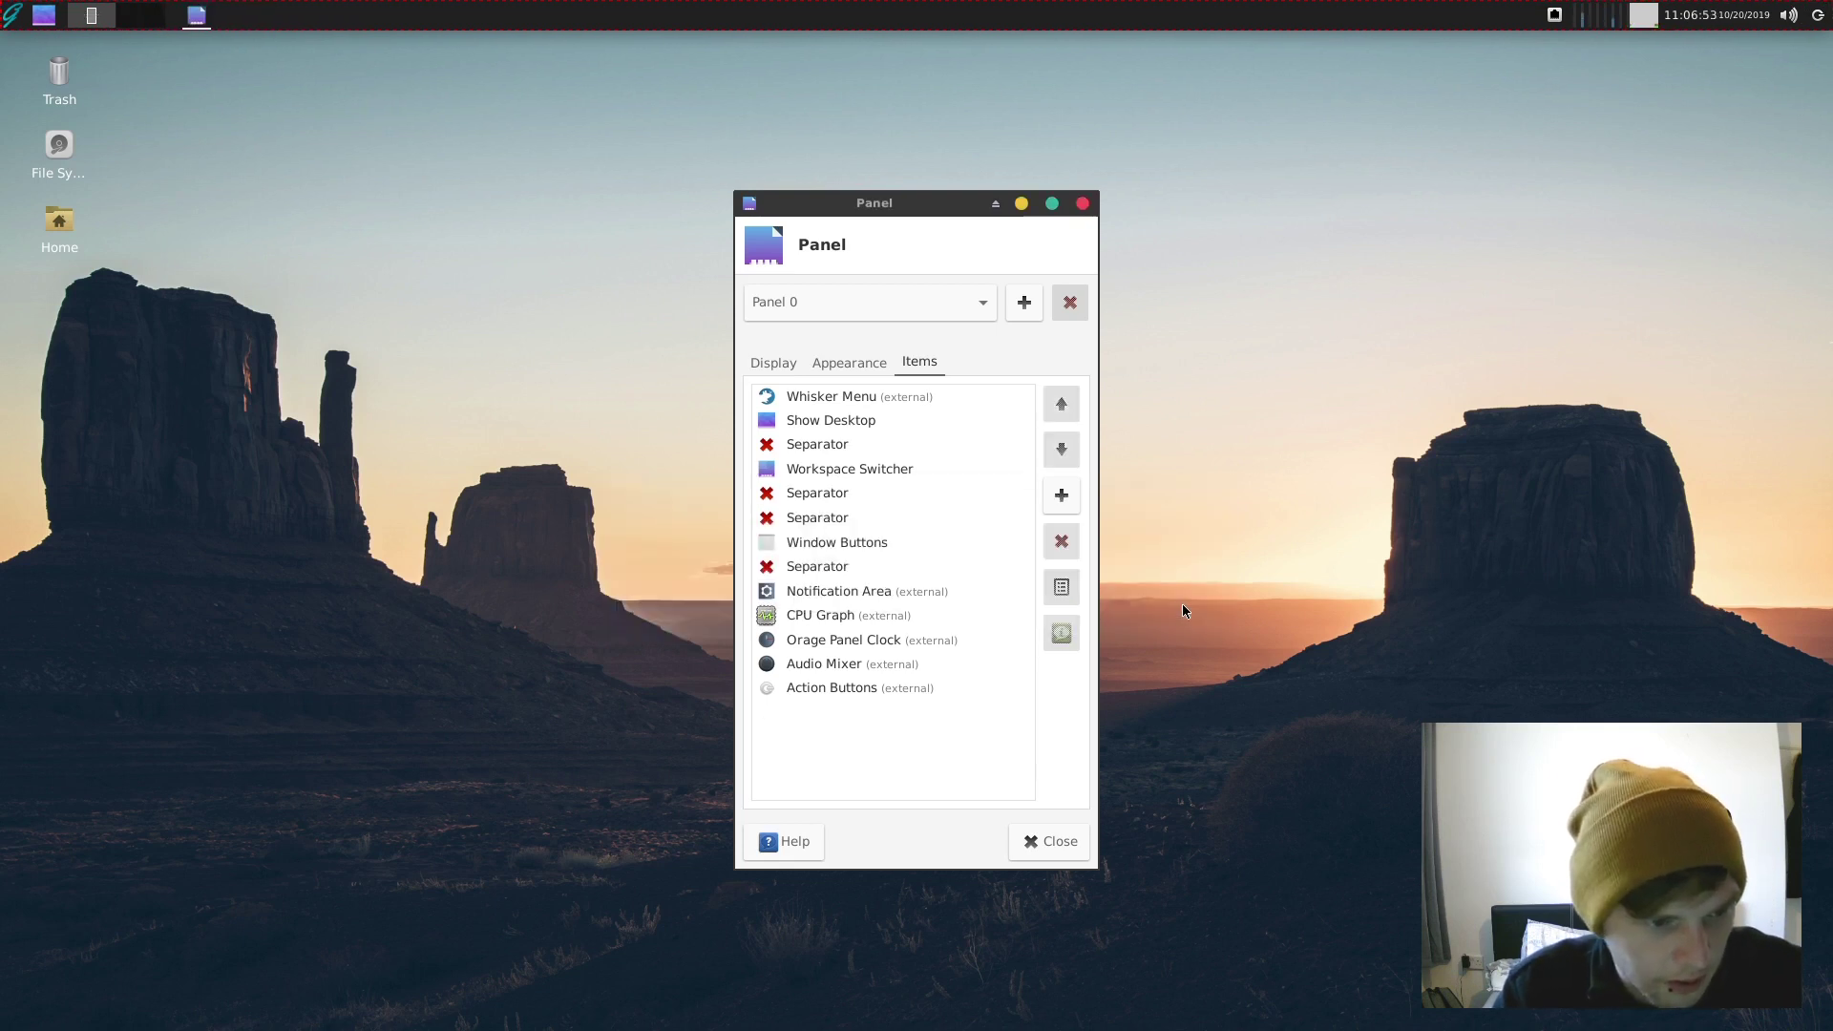
- Move Workspace Switcher down to just before Notification Area and close Panel Preferences
click(840, 469)
click(1058, 448)
click(1058, 449)
click(1058, 448)
click(1058, 448)
click(1057, 448)
click(1064, 411)
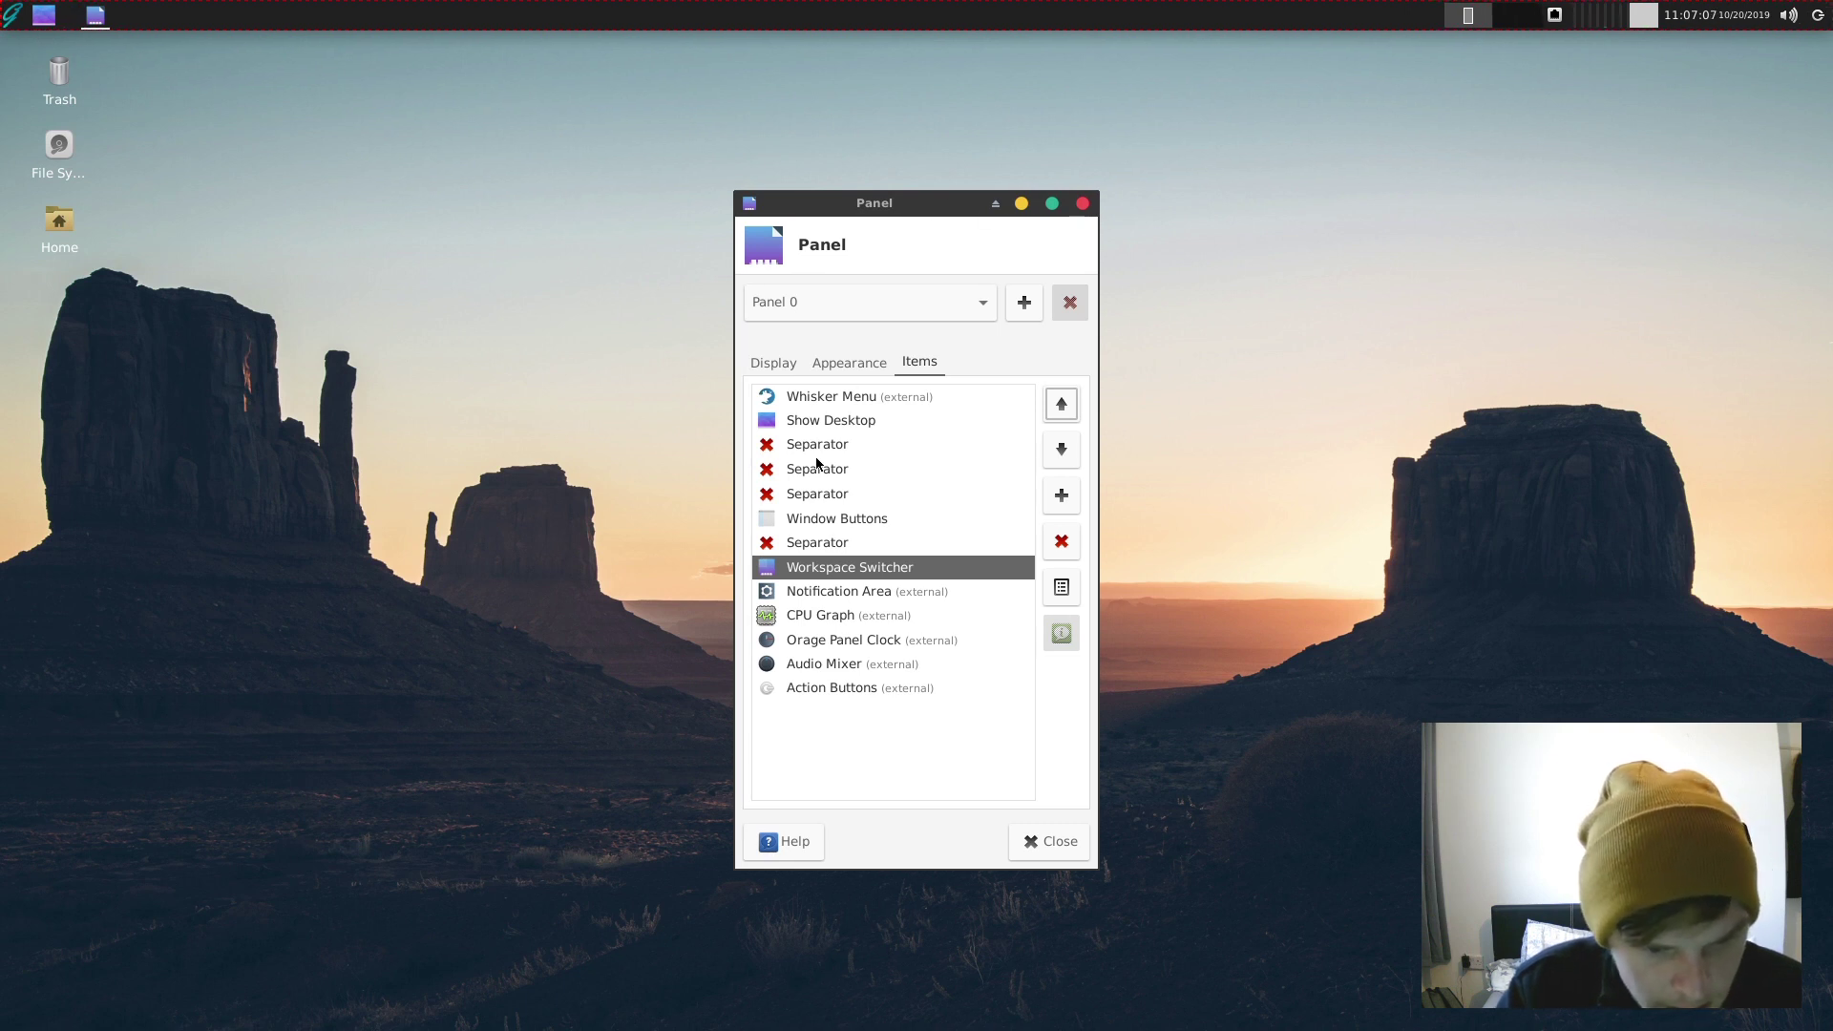
click(1055, 844)
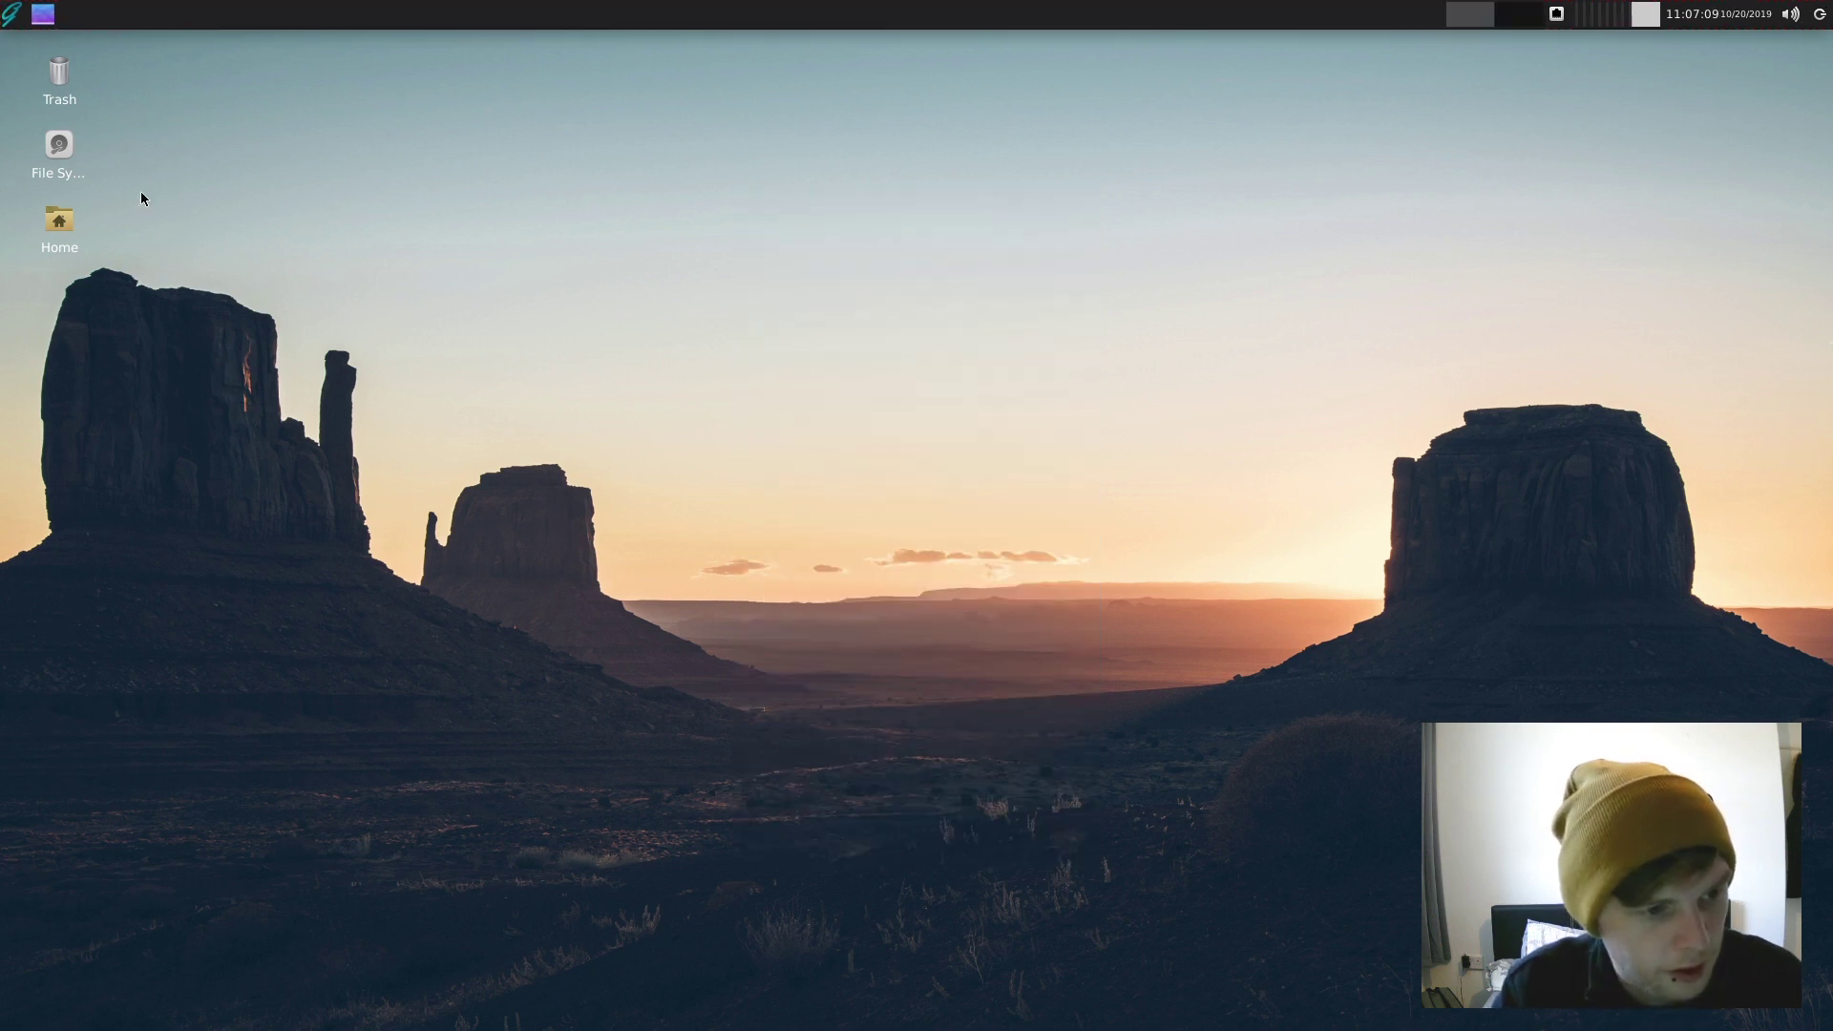
- Find Keyboard settings via a 'key' menu search and show Application Shortcuts
click(11, 13)
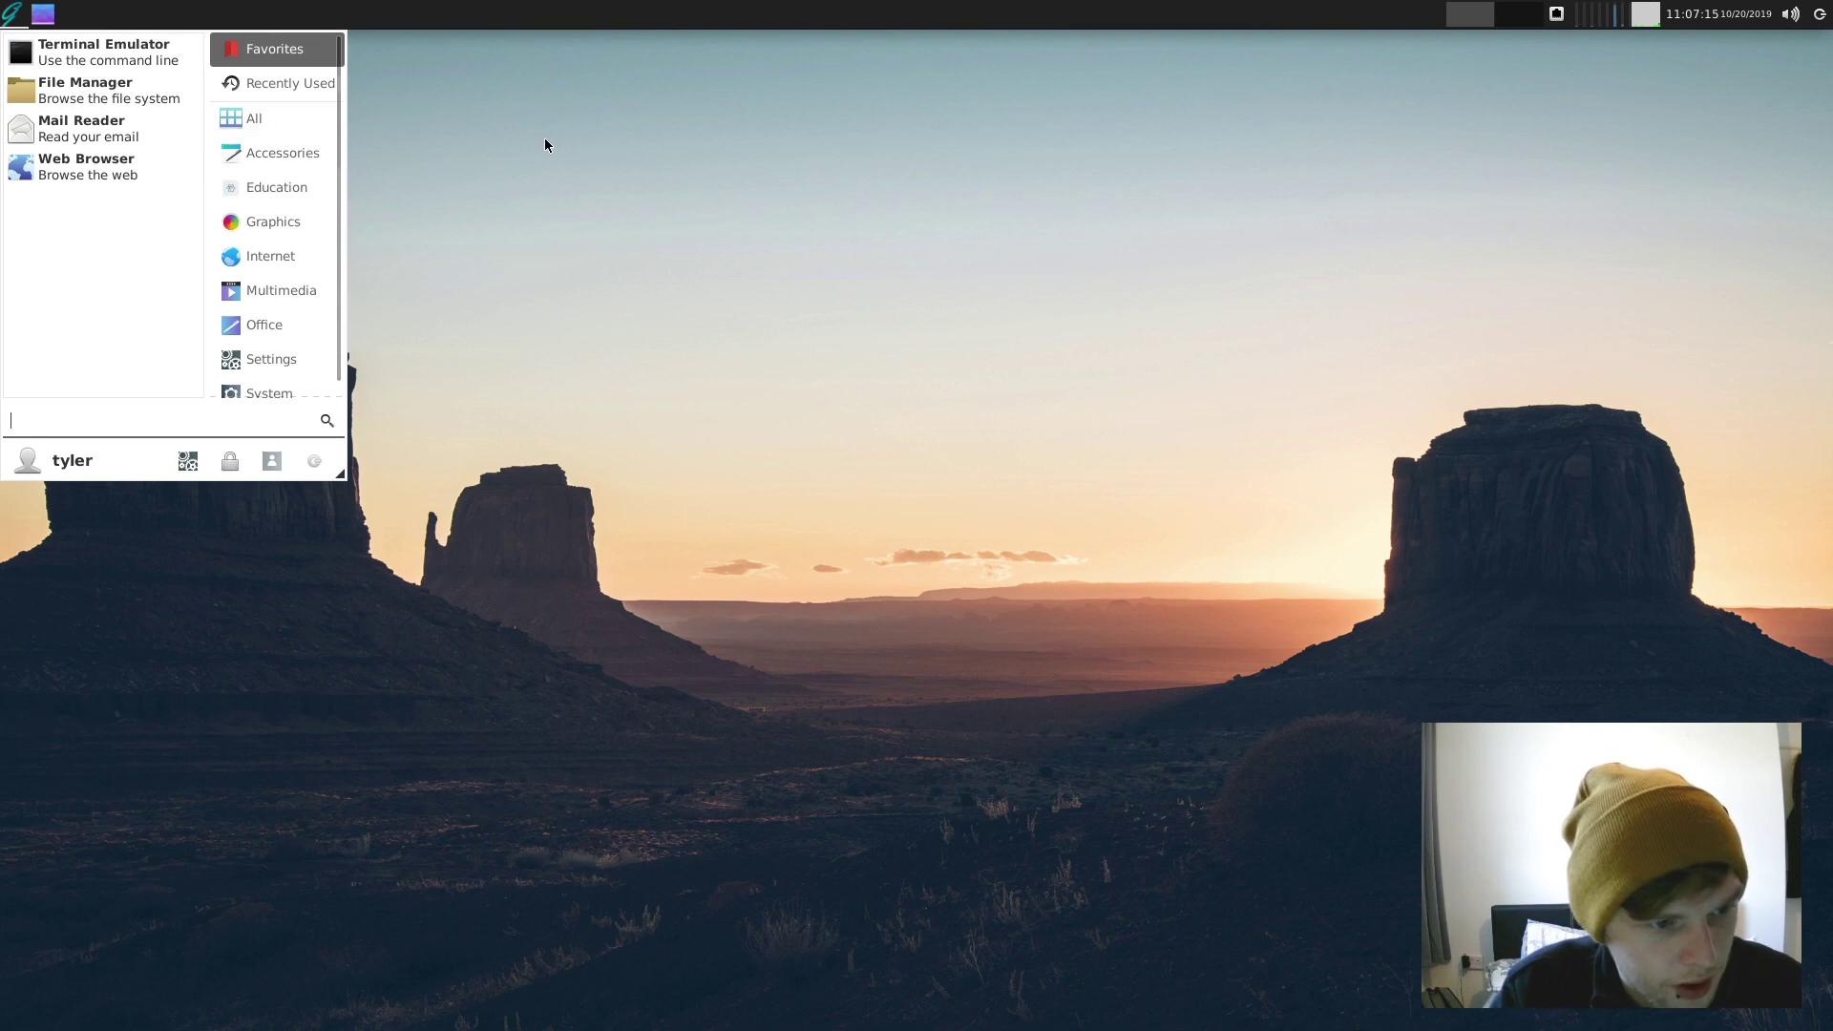
text(key)
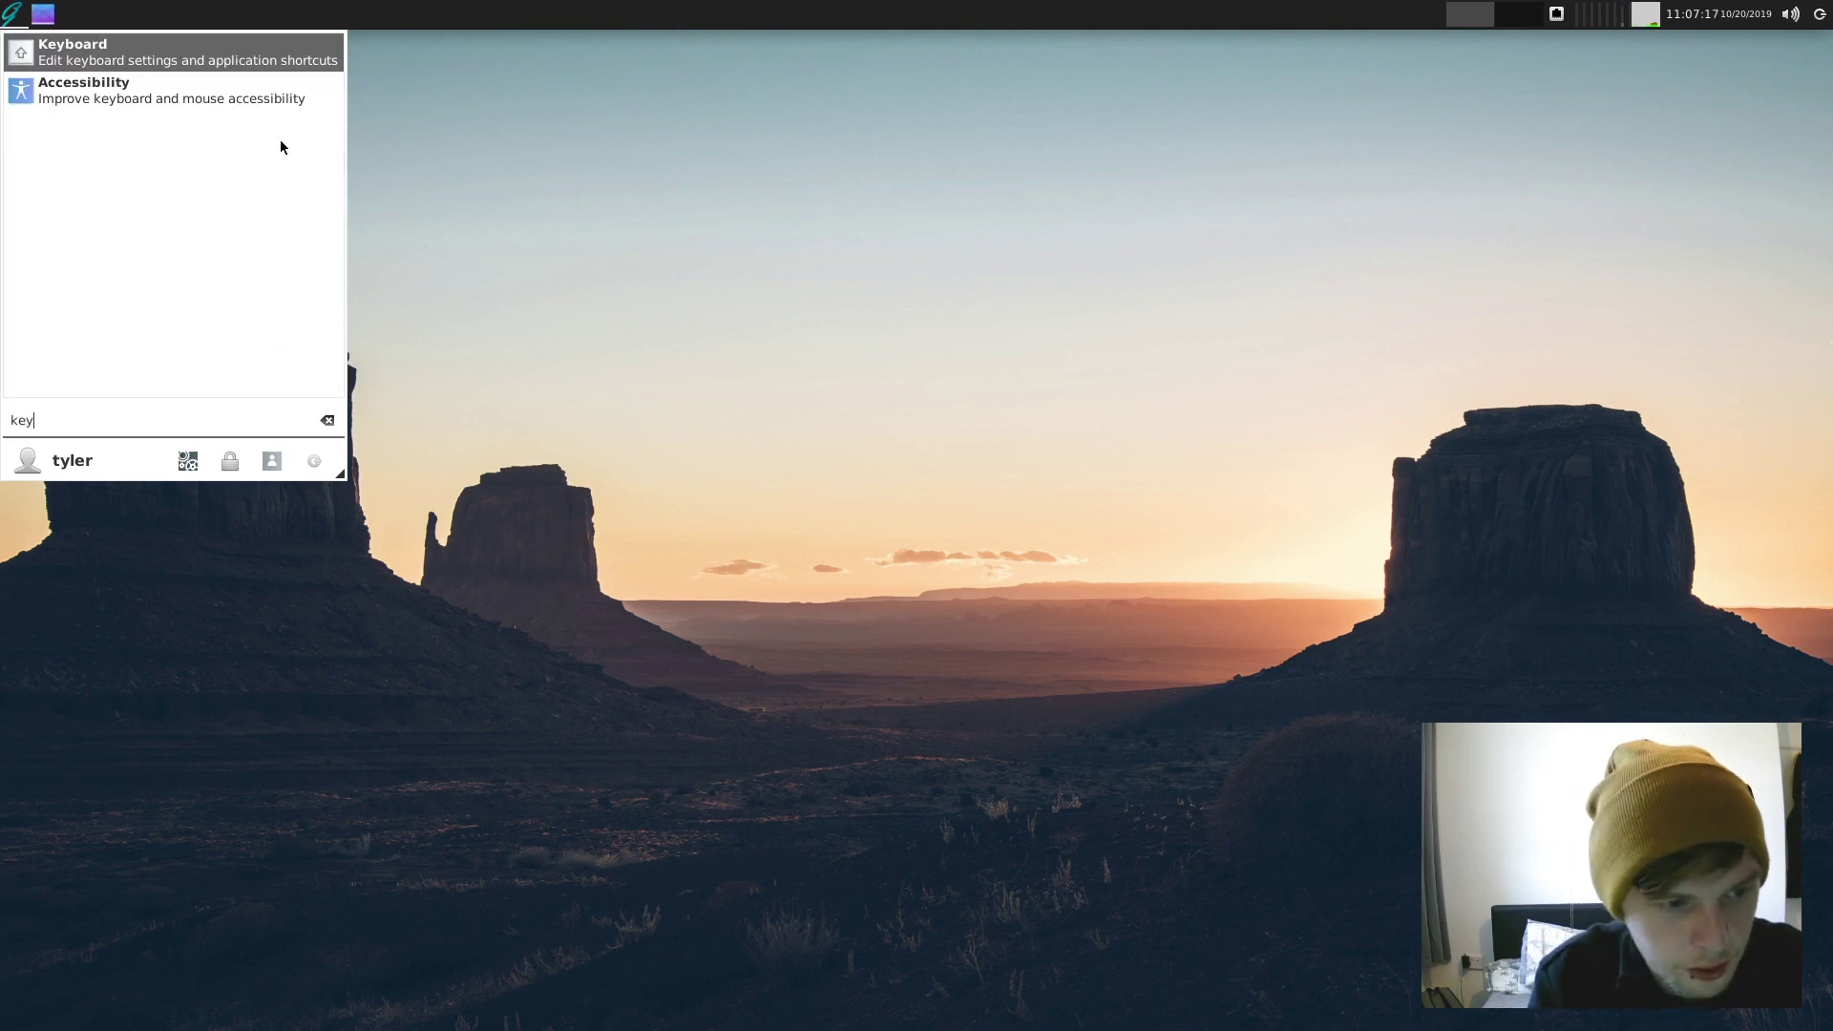
key(Return)
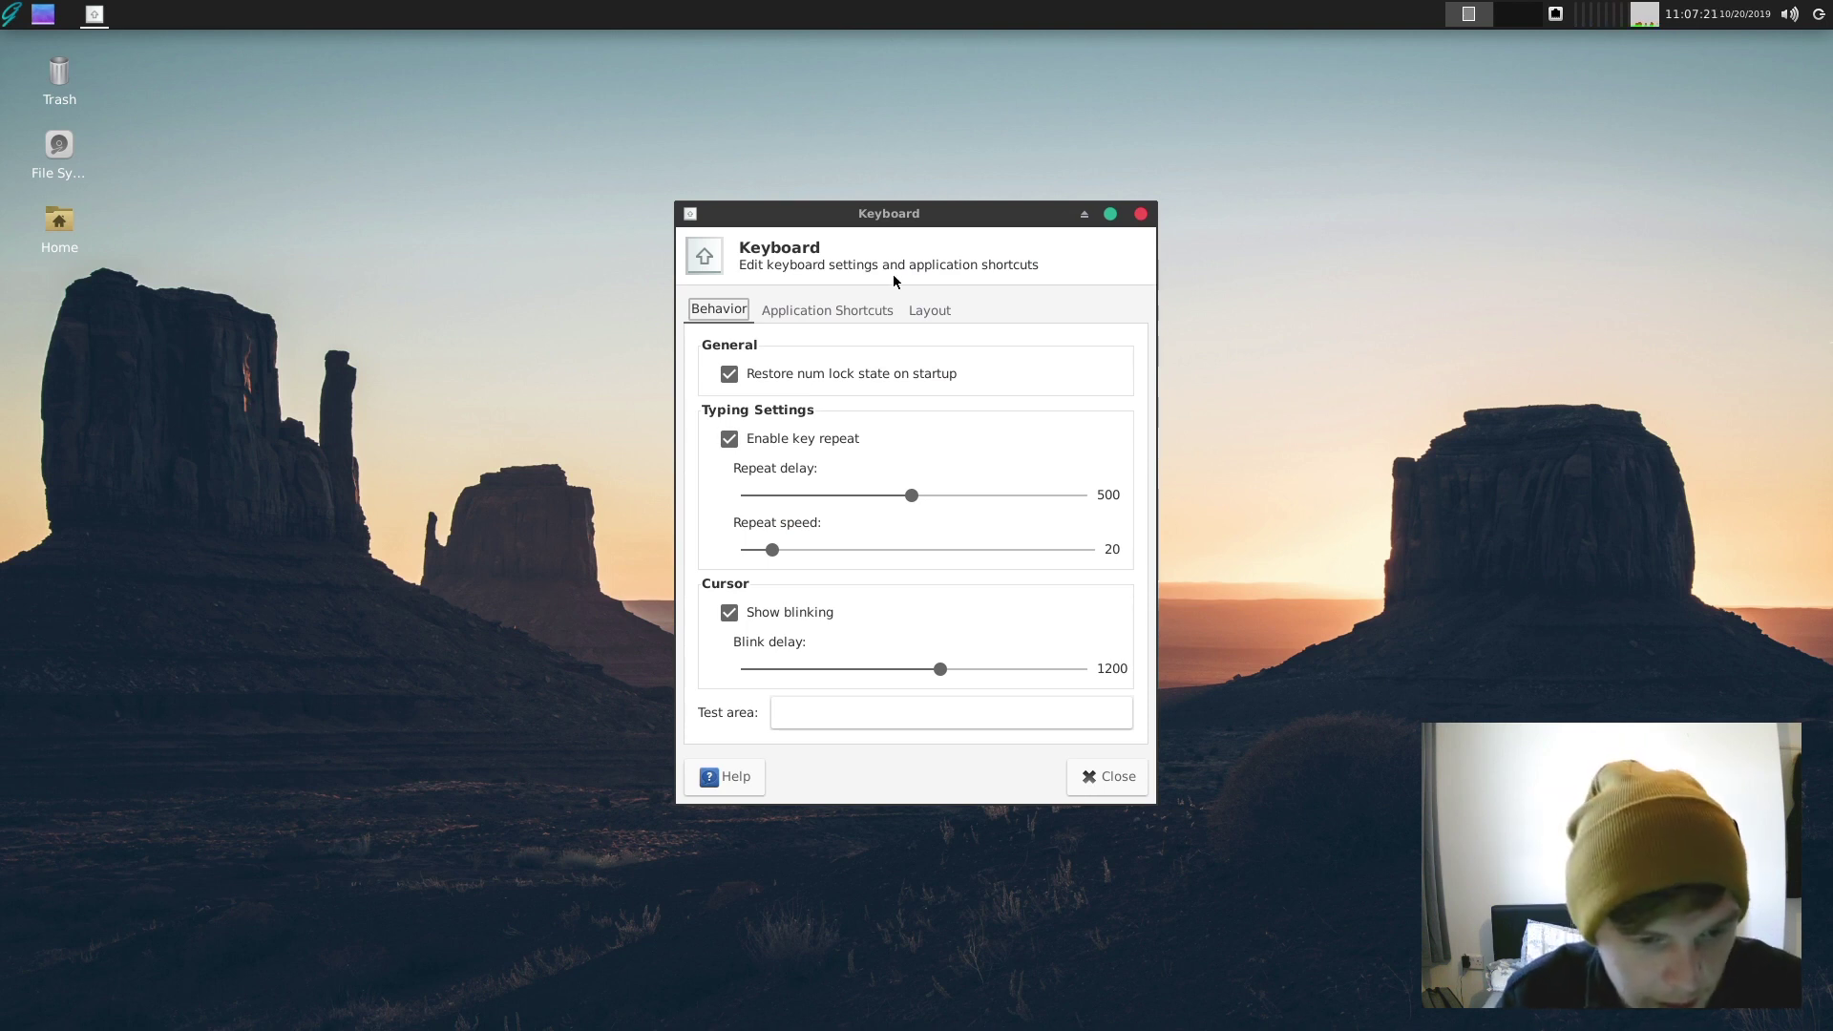
click(827, 313)
- Add an application shortcut for xfce4-popup-menu bound to Super L
click(731, 709)
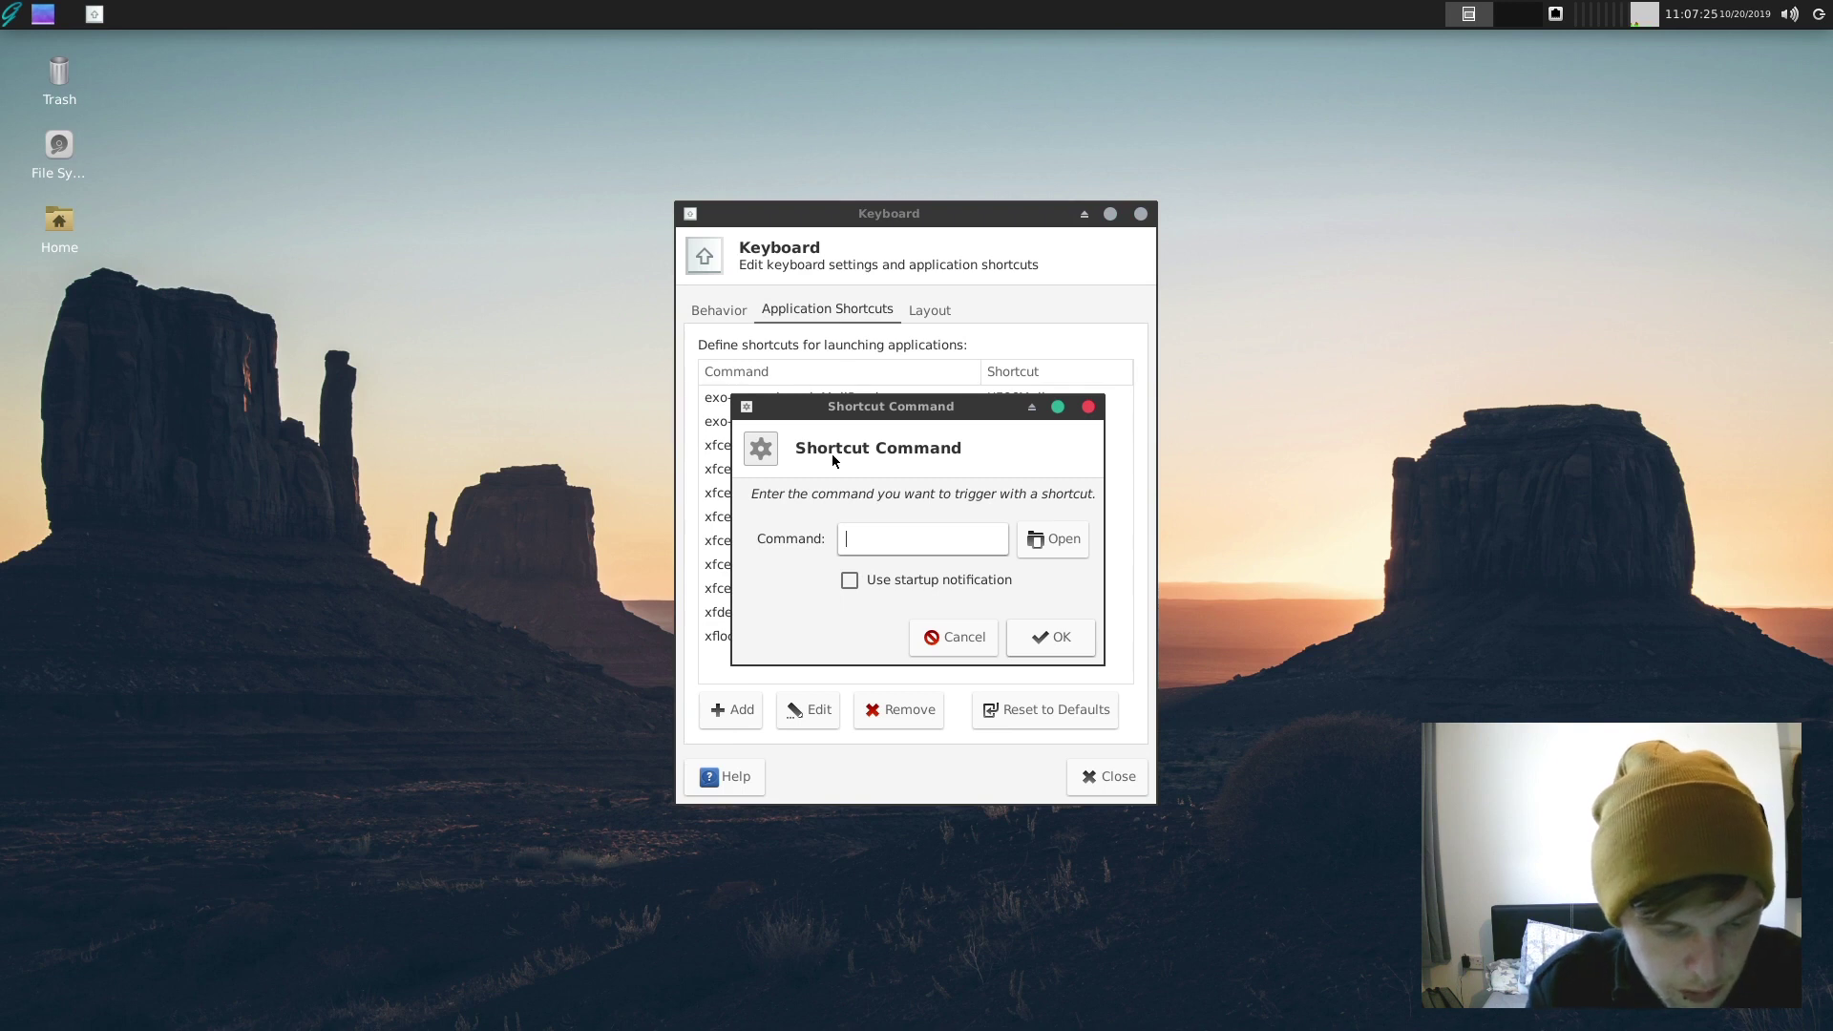
text(xfc)
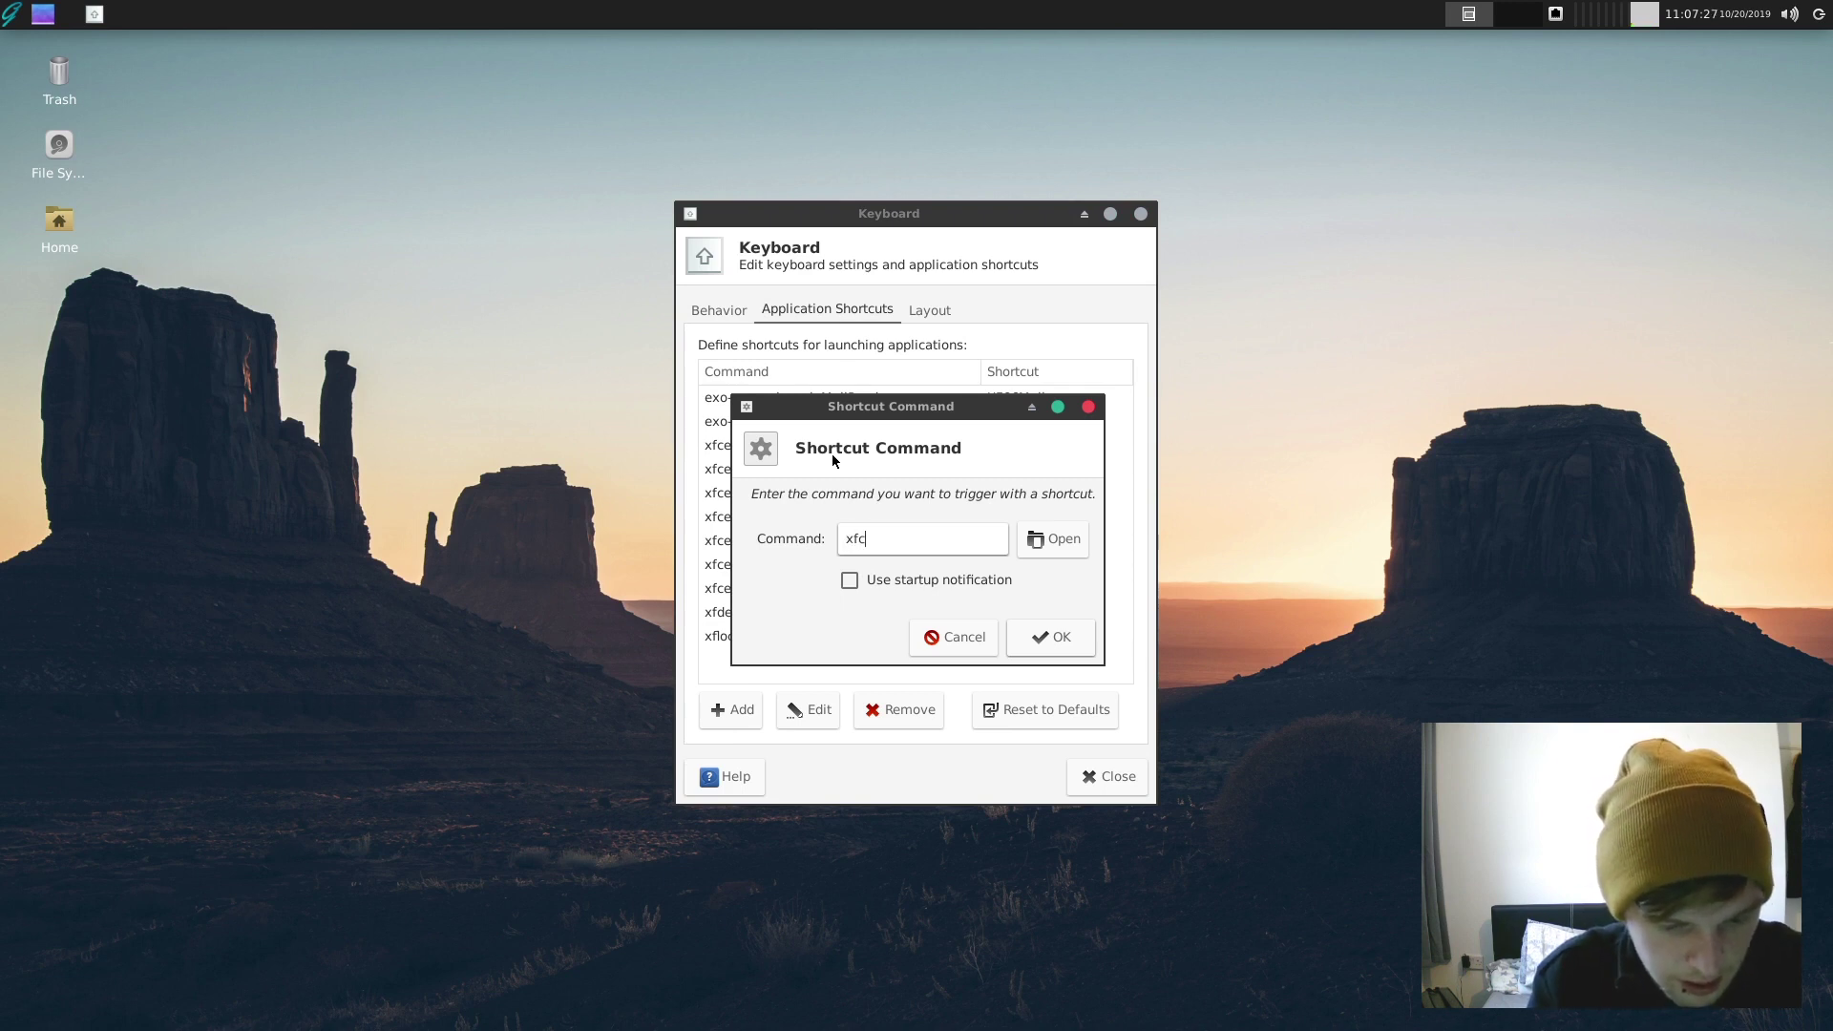
text(e4-popup-,)
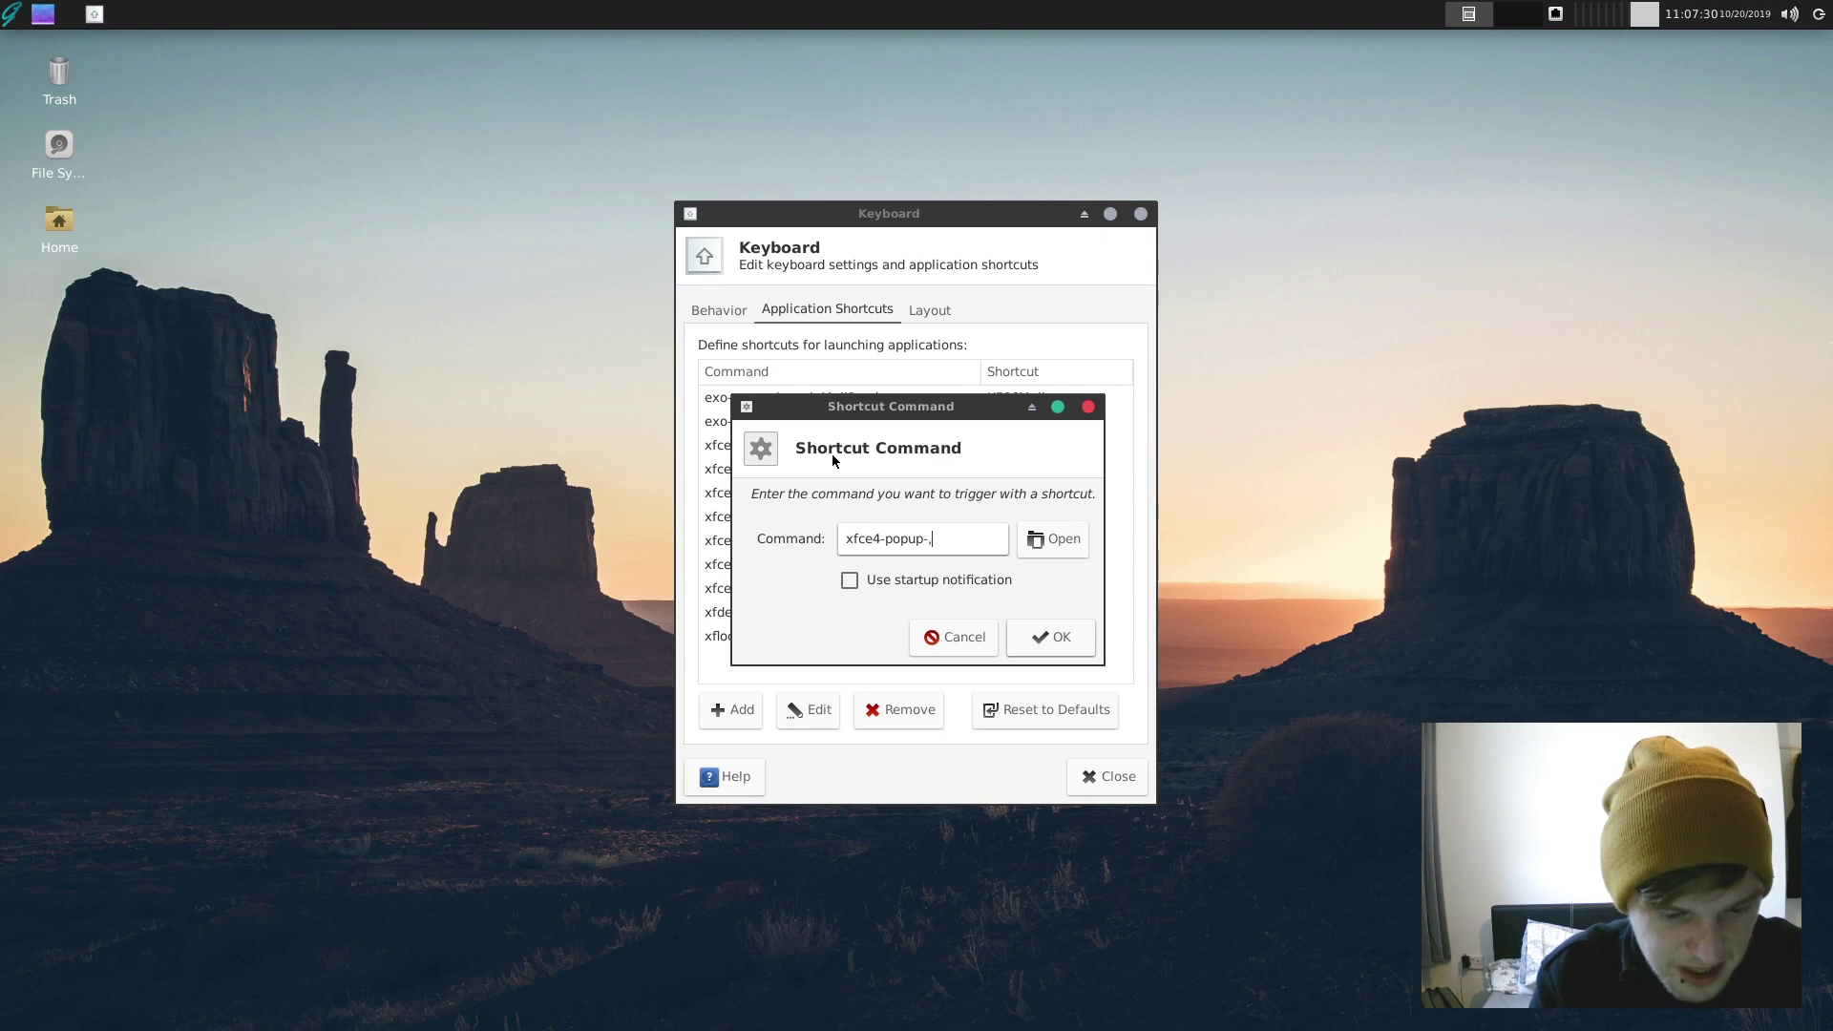
key(BackSpace)
text(m)
key(BackSpace)
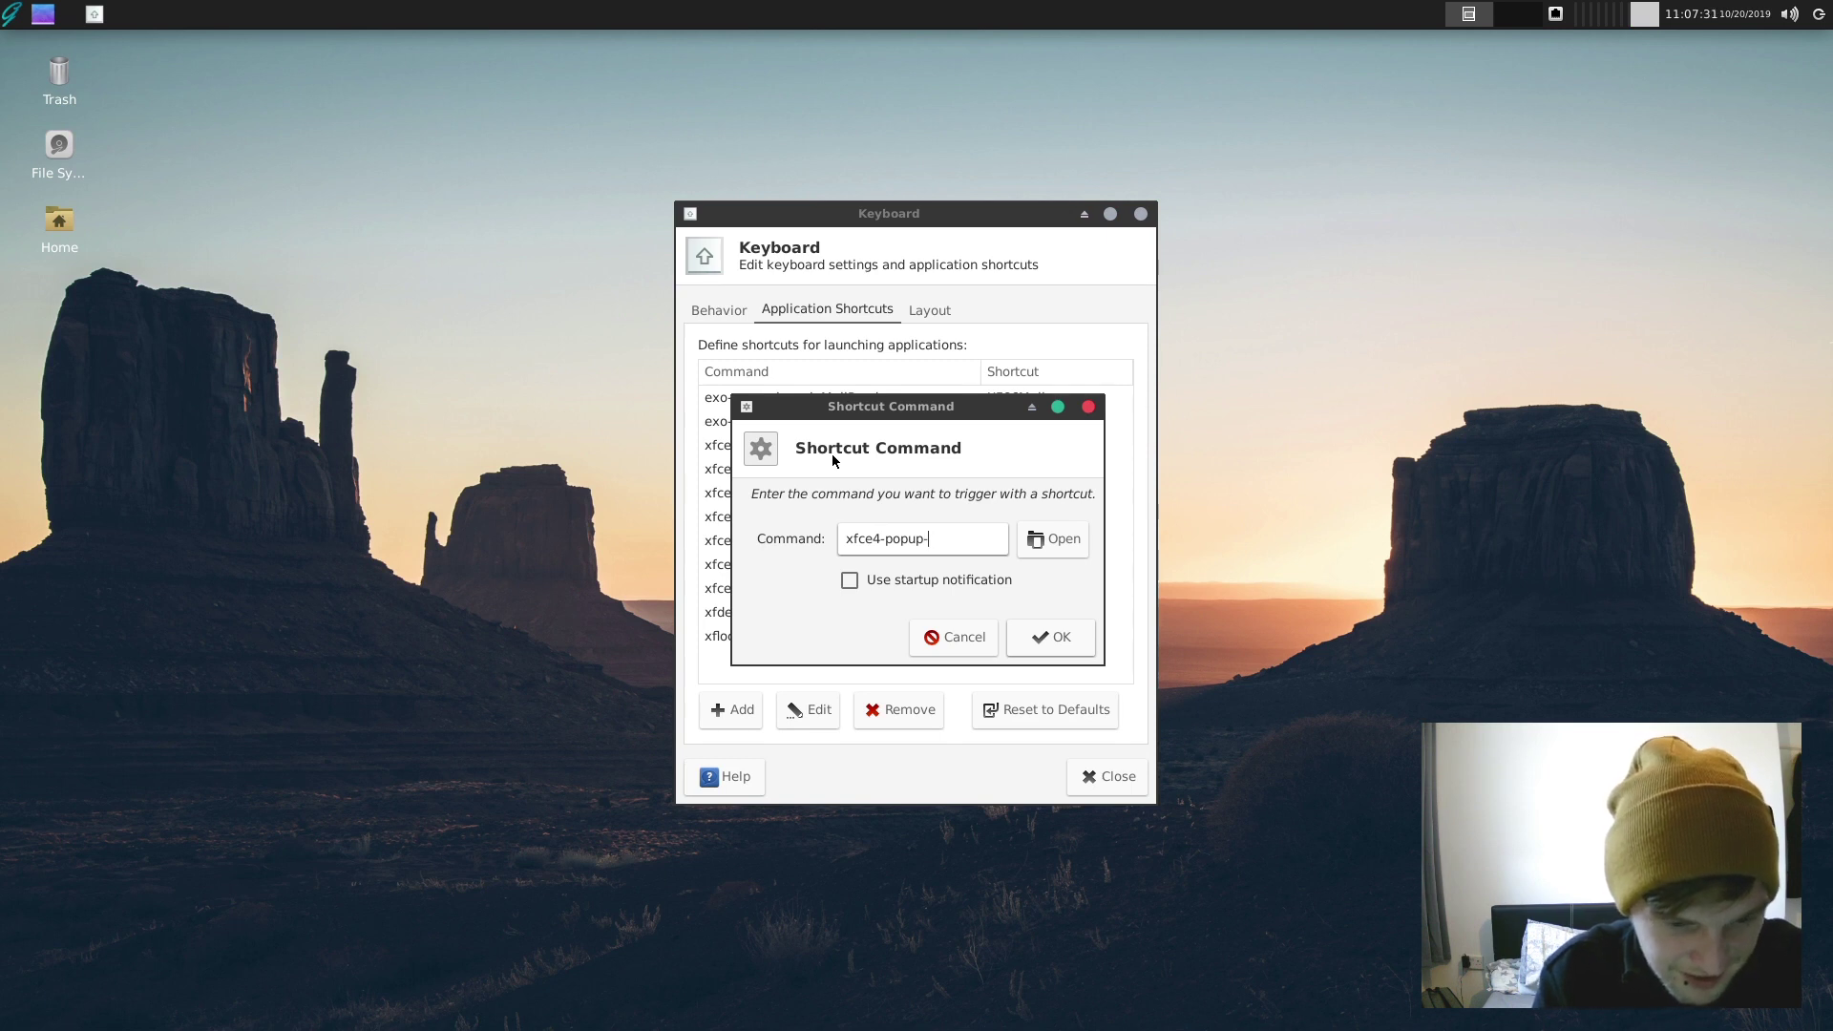
text(meu)
key(BackSpace)
text(nu)
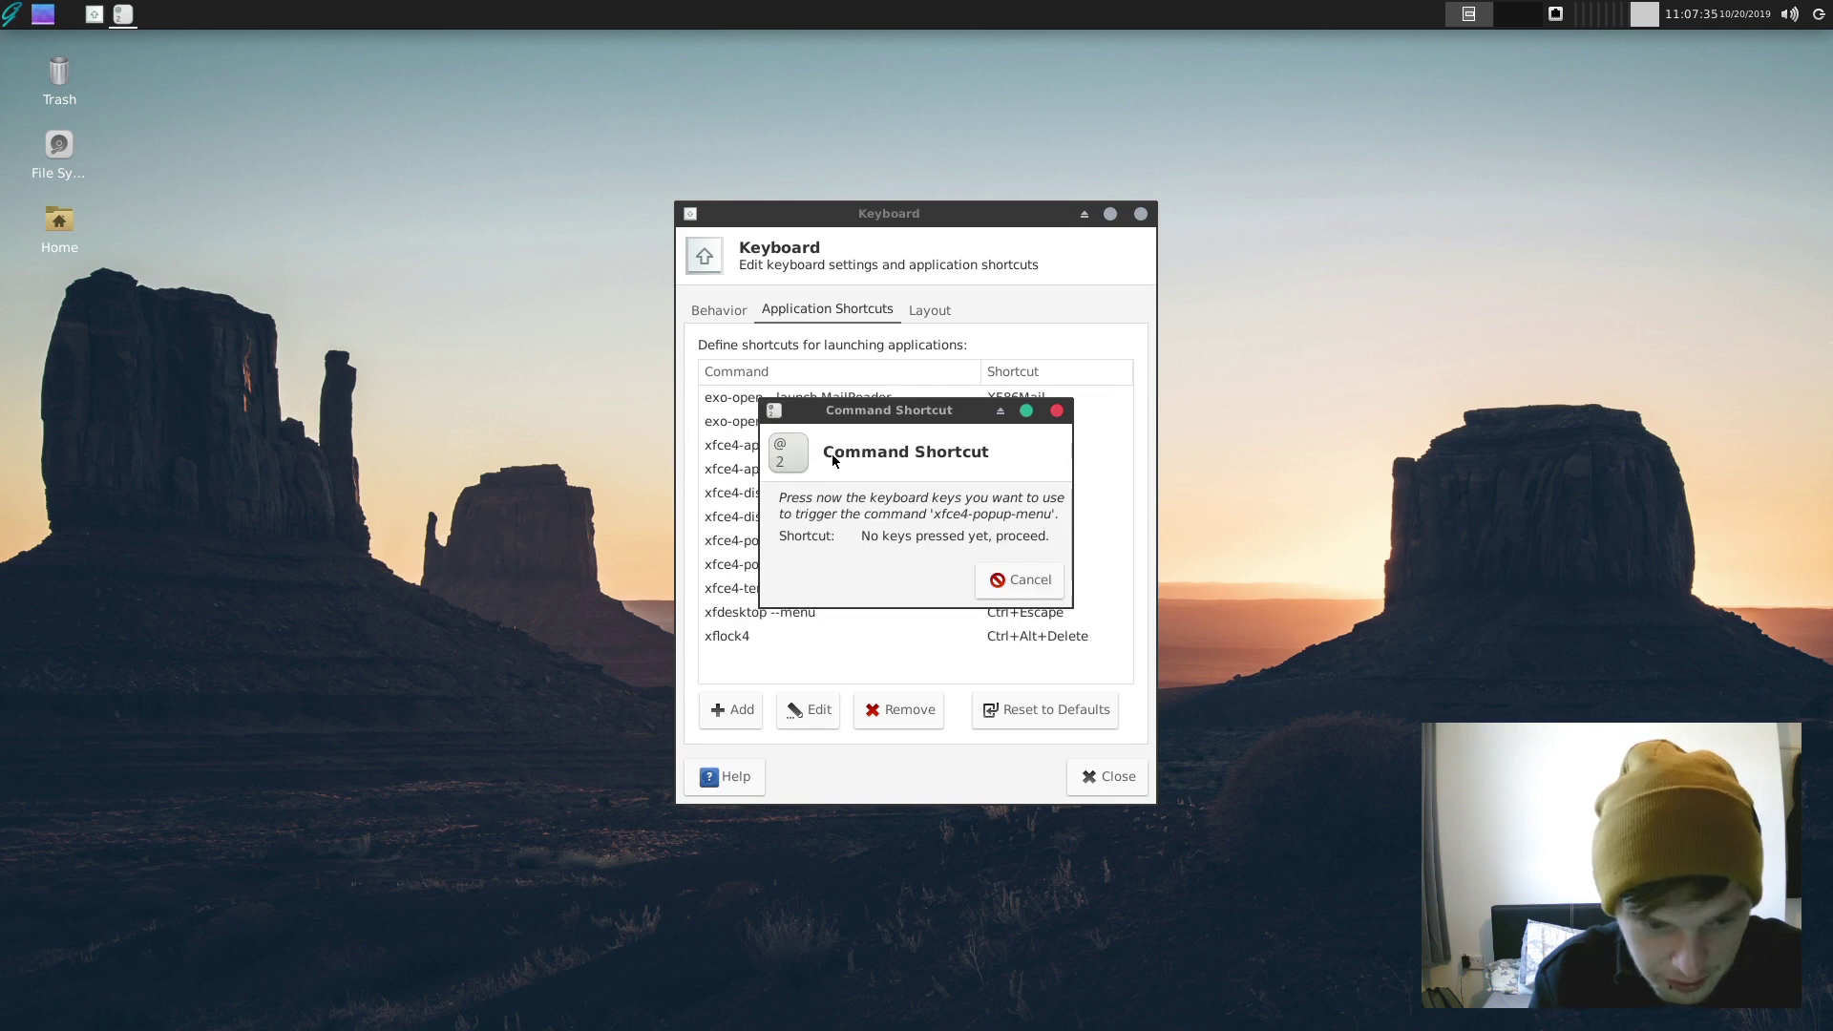
key(super)
key(super)
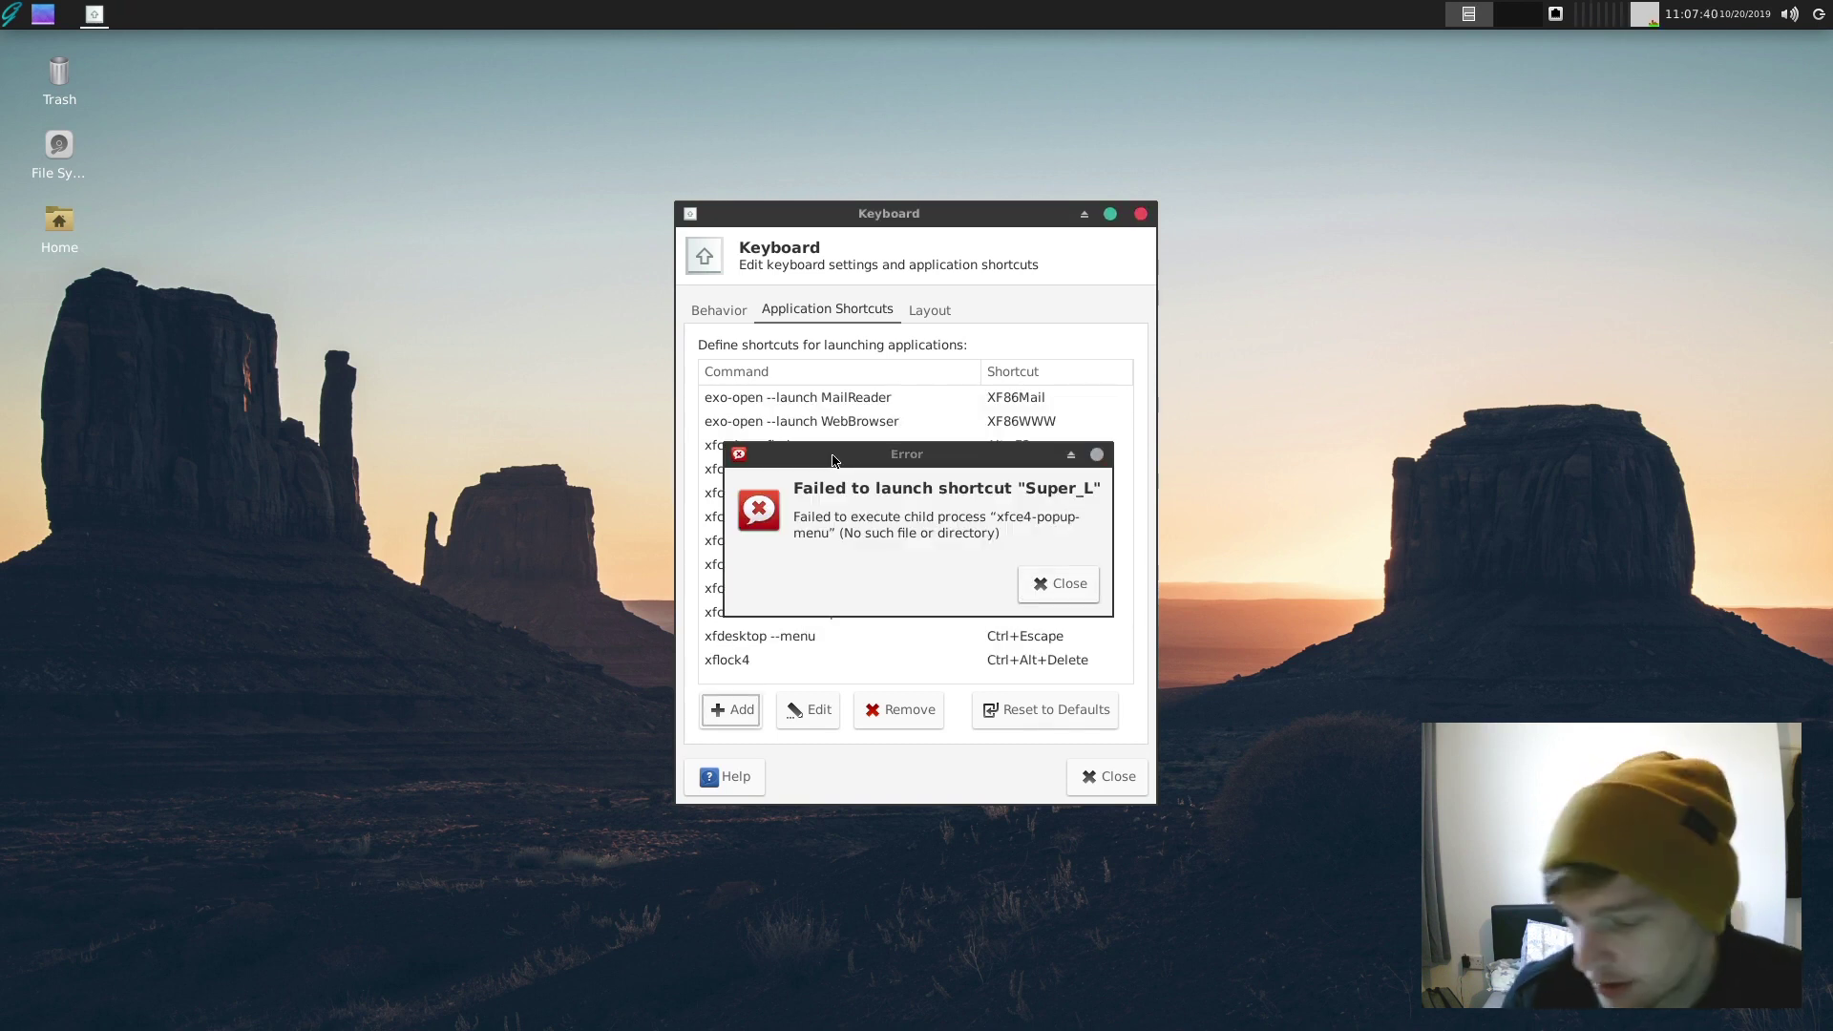
- Launch Firefox from the Internet category of the applications menu
click(13, 16)
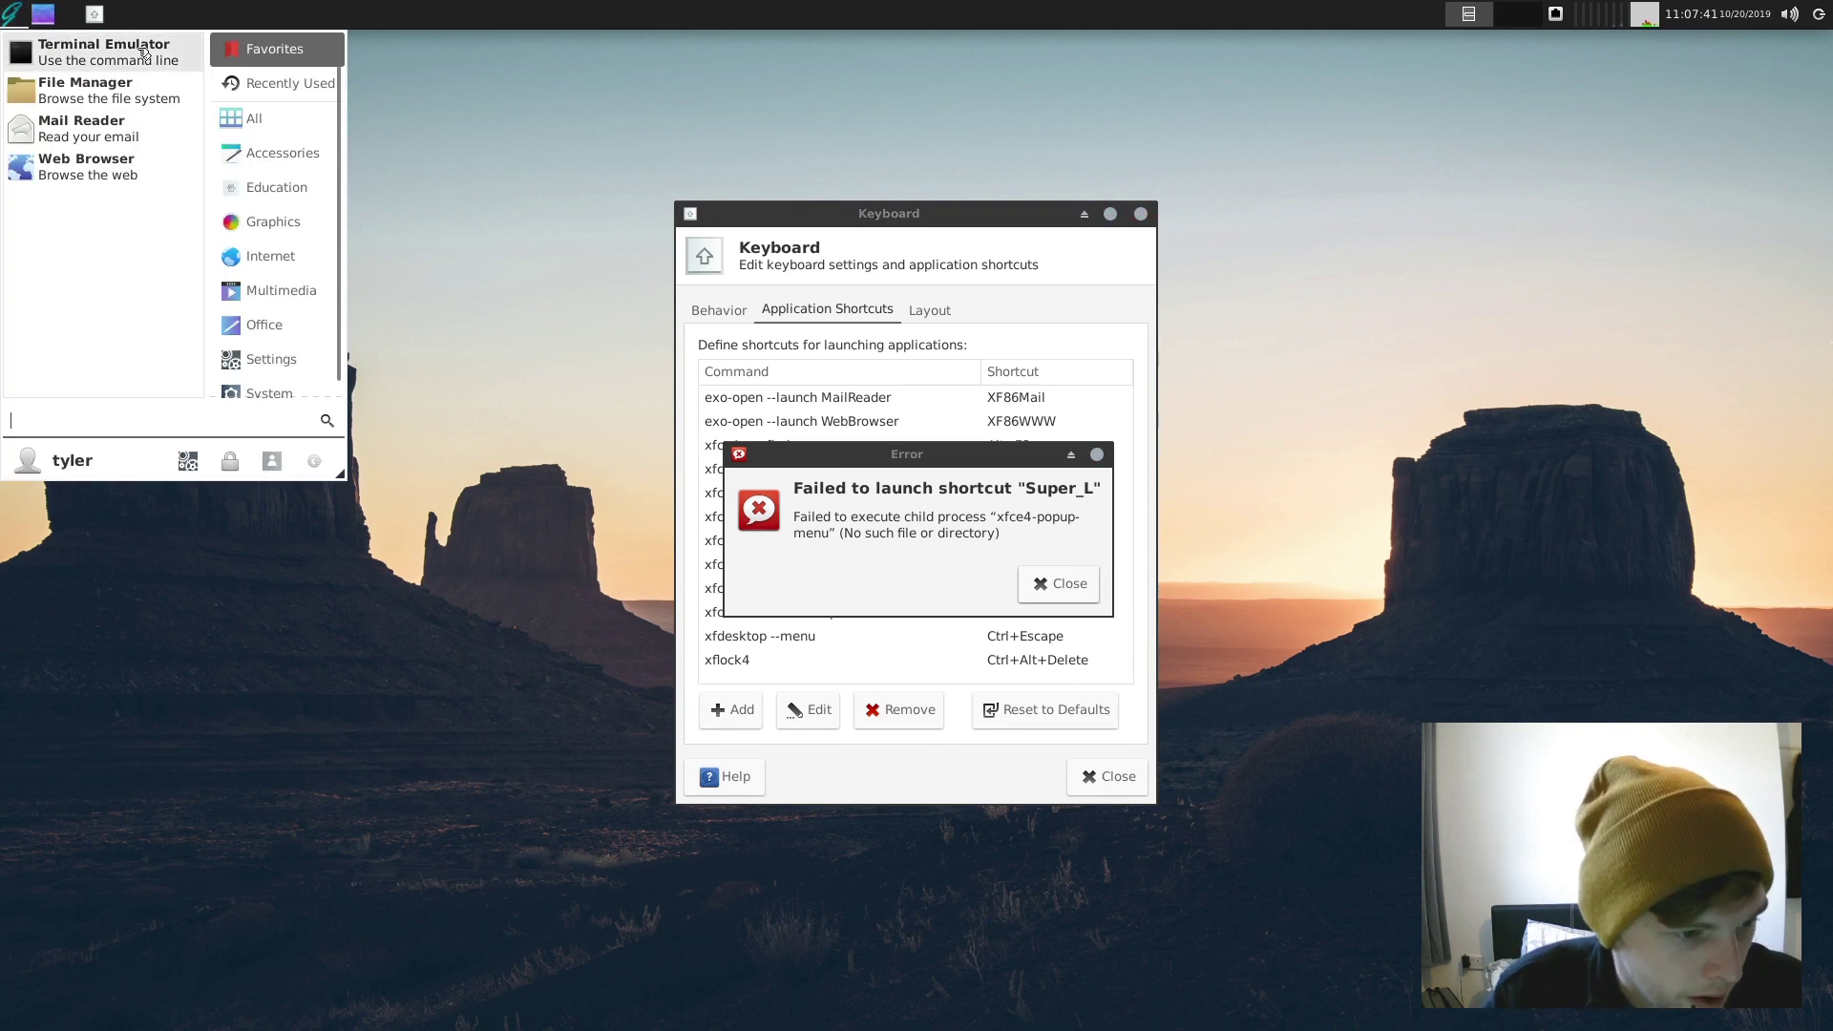
click(270, 256)
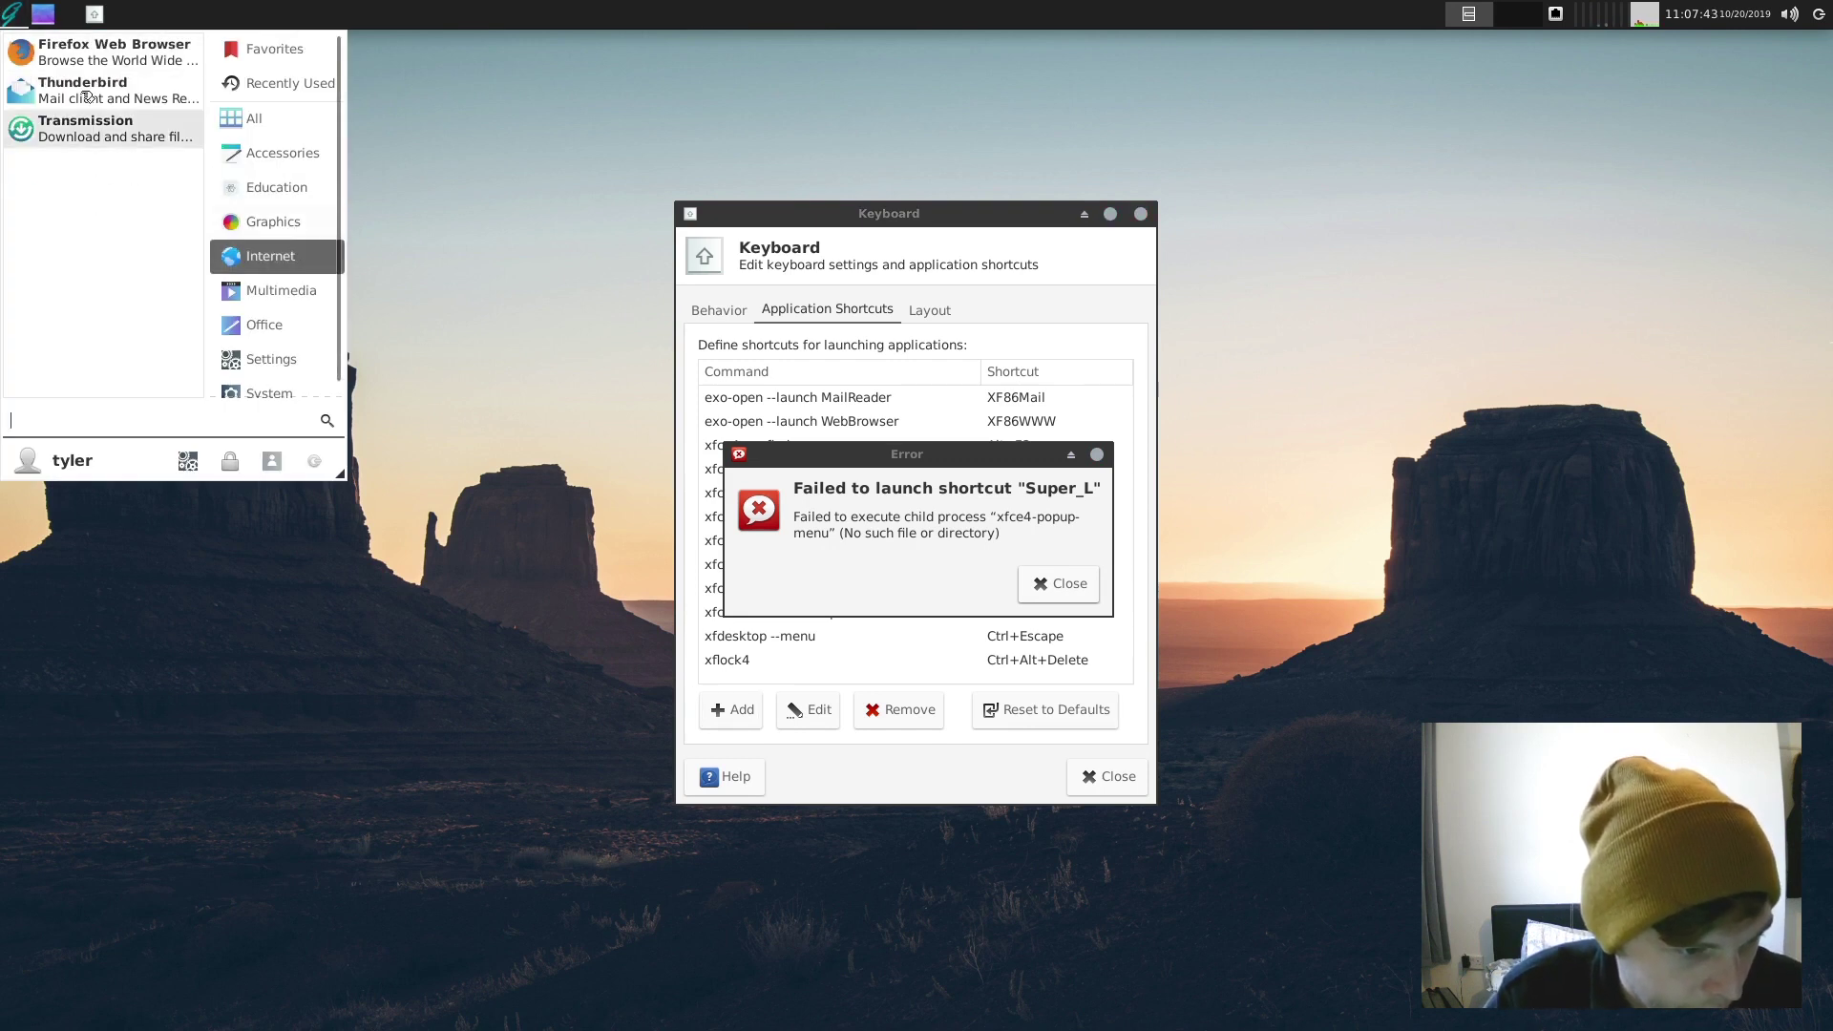
click(127, 55)
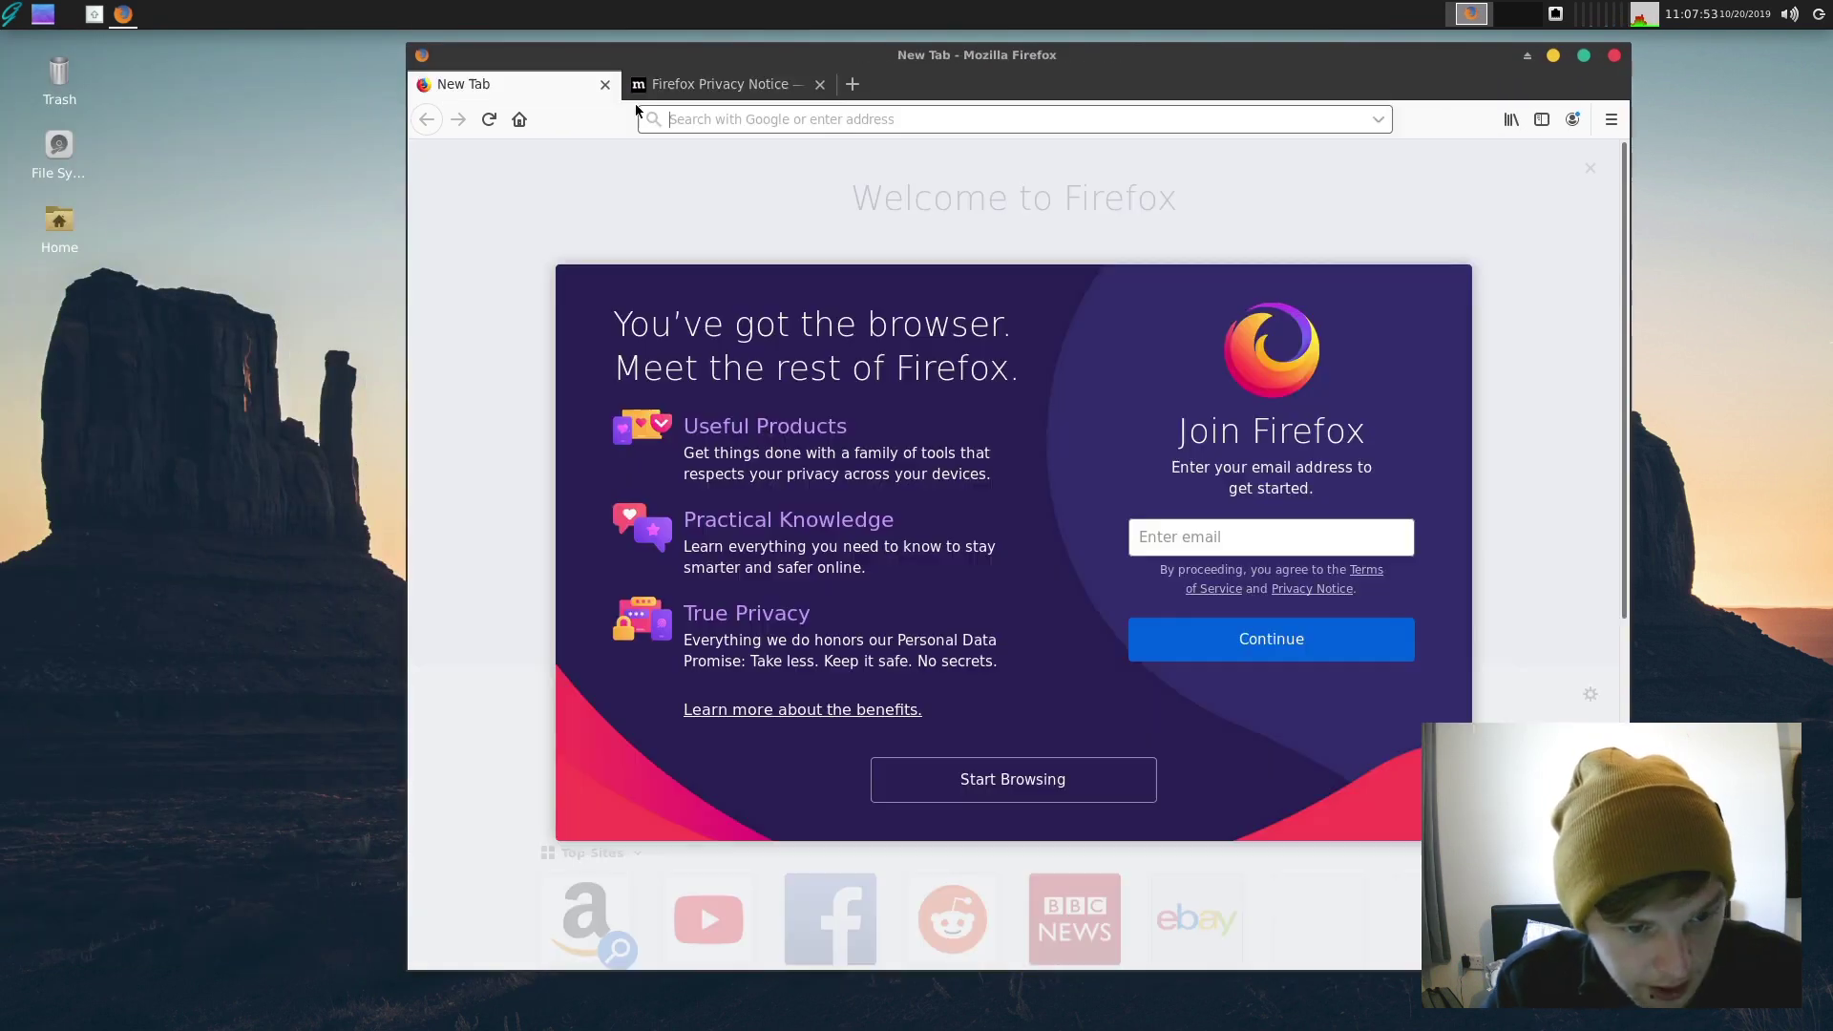
- Search 'add super key whicker menu shortcut' and highlight xfce4-popup-whiskermenu in the Code Yarns article
text(a)
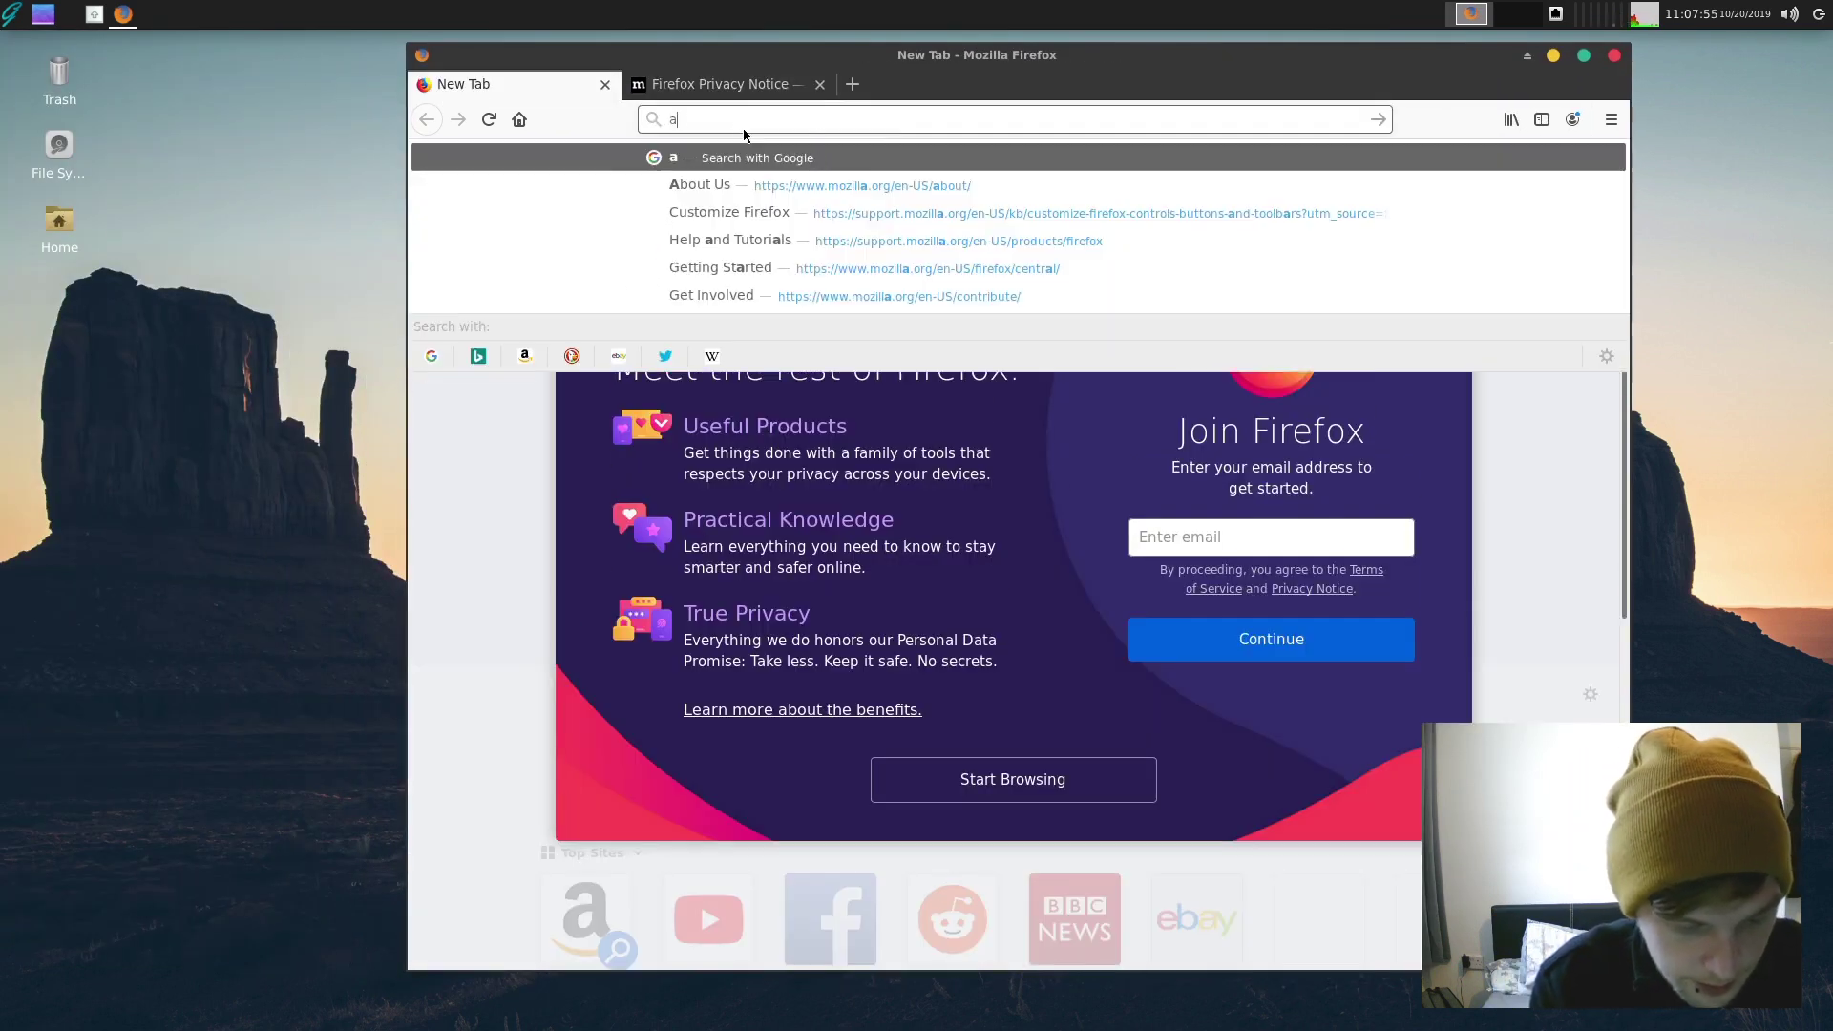
text(dd super key whicker menu shortcut)
key(Return)
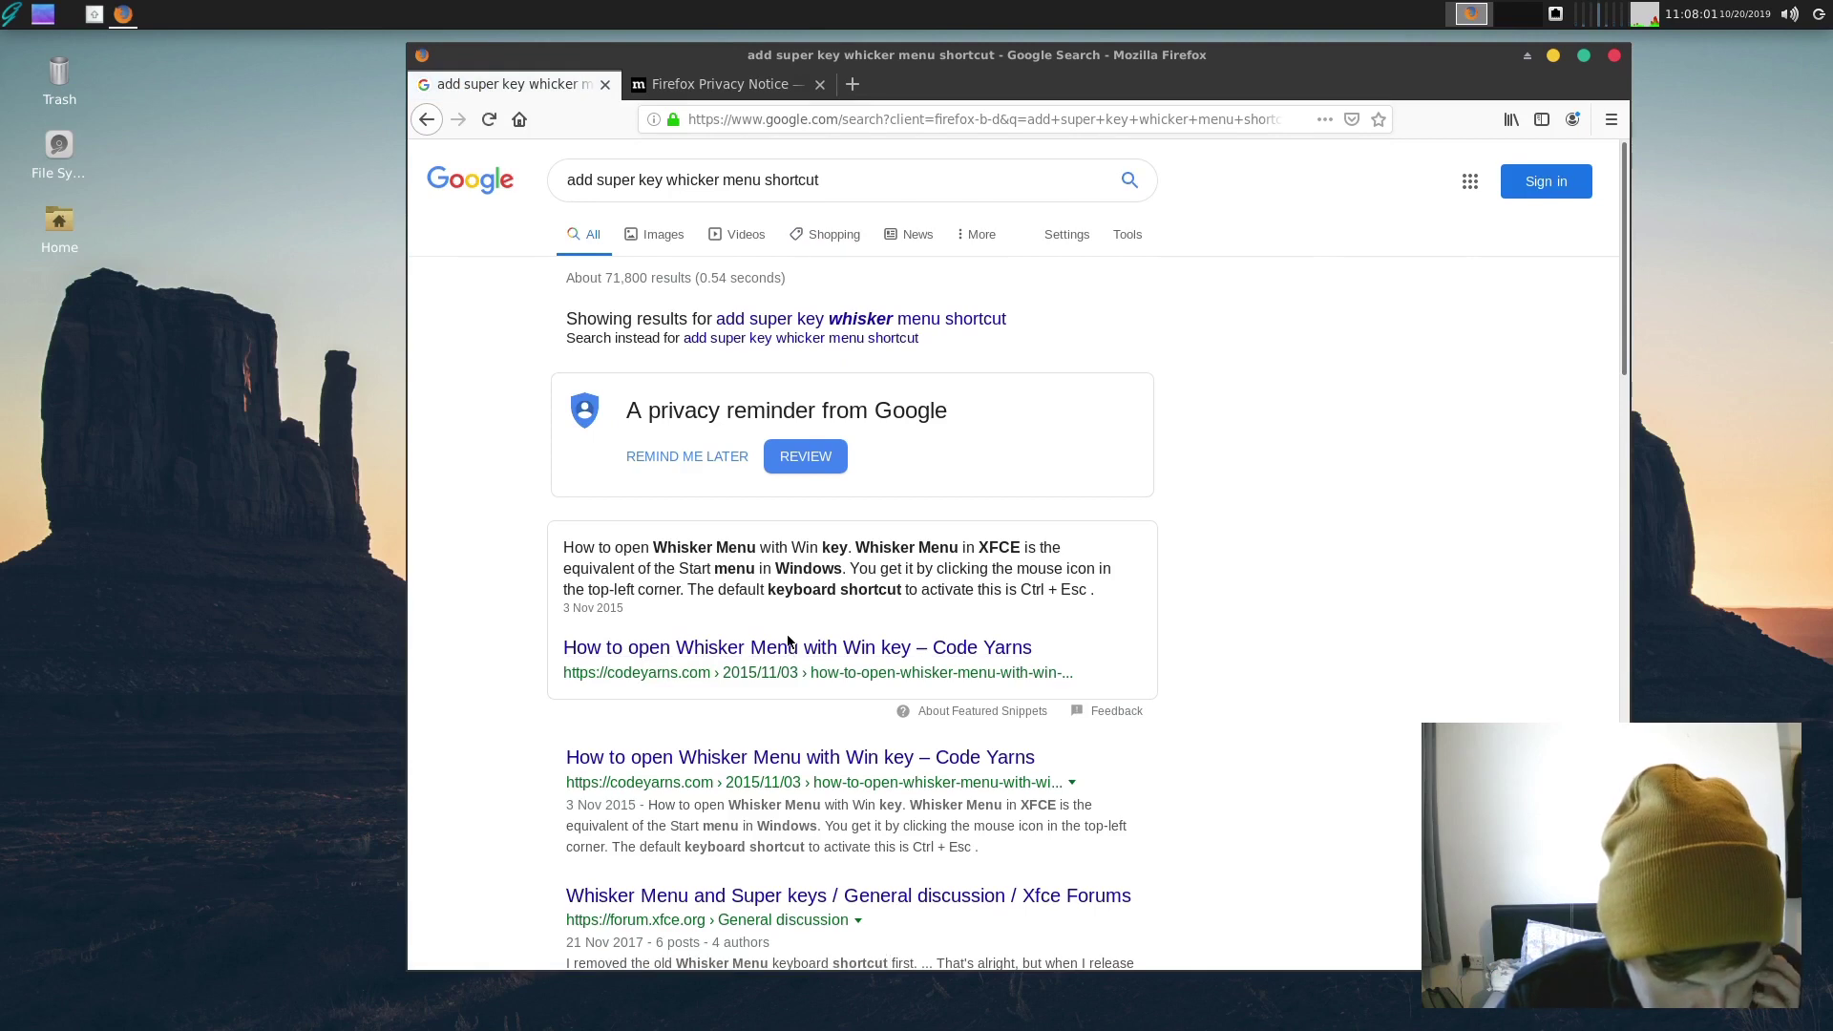
click(1007, 679)
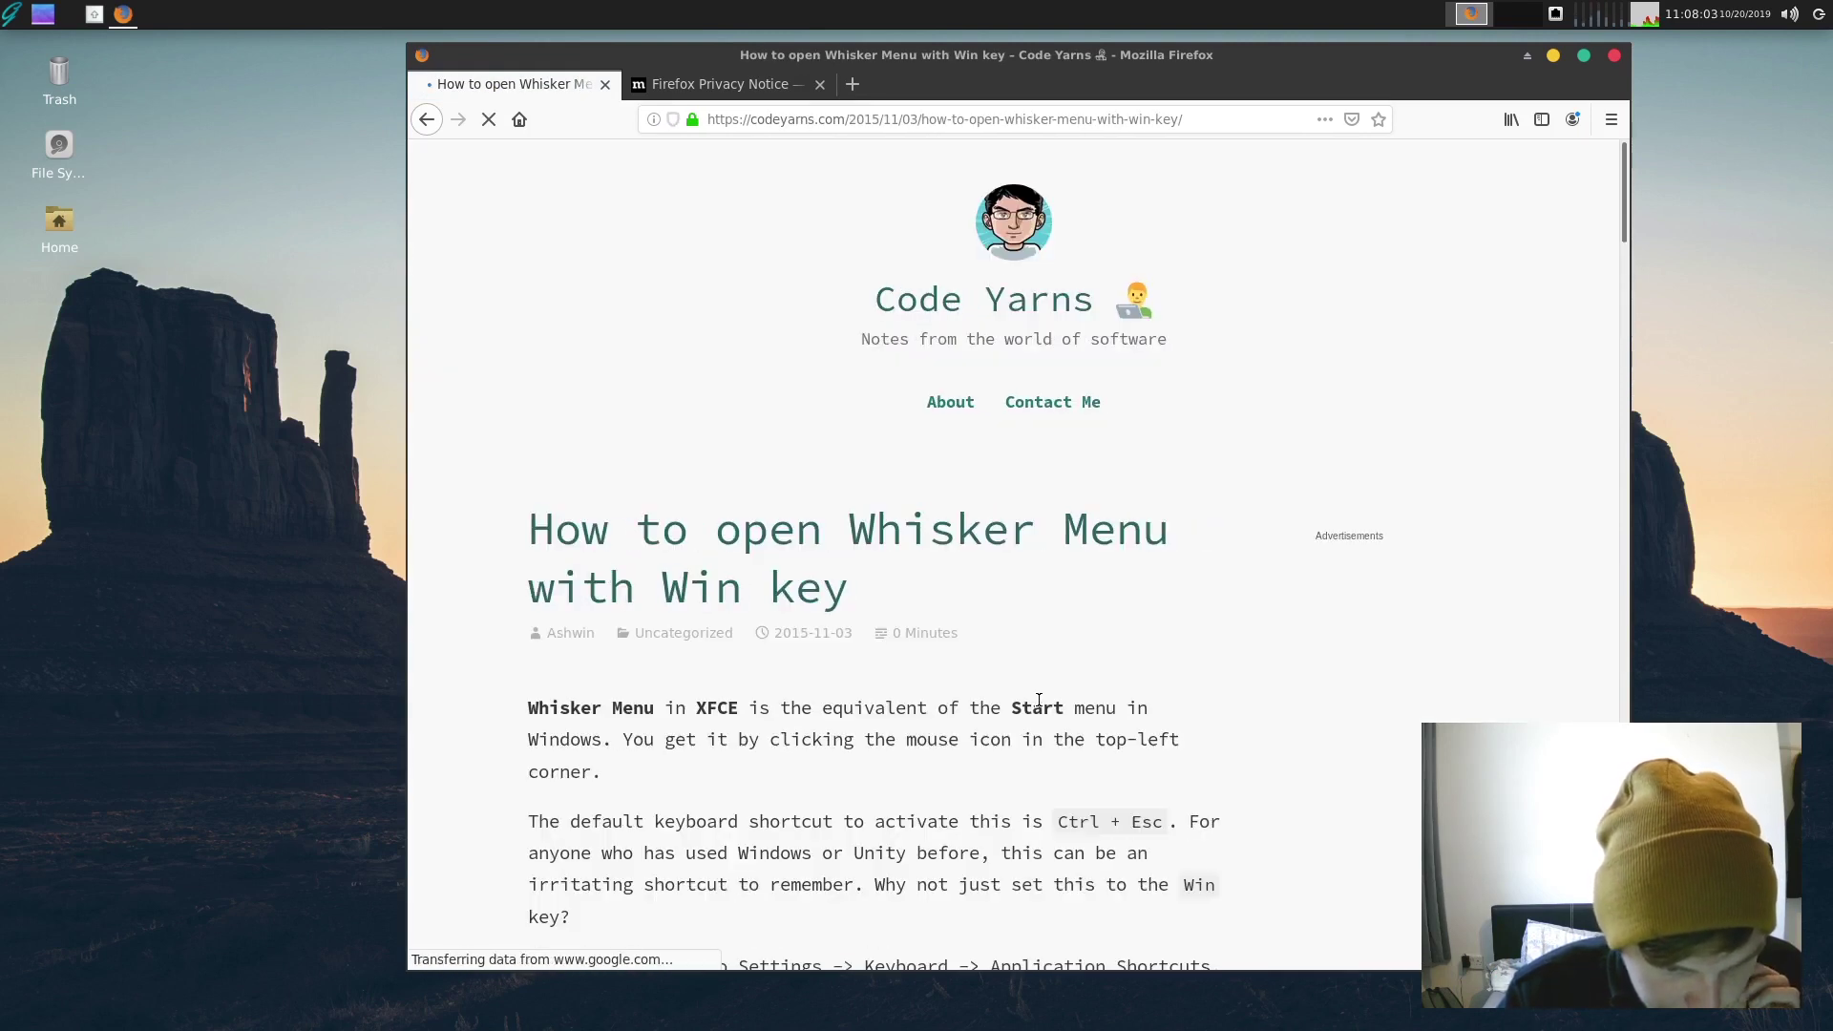
scroll(1038, 752, down, 3)
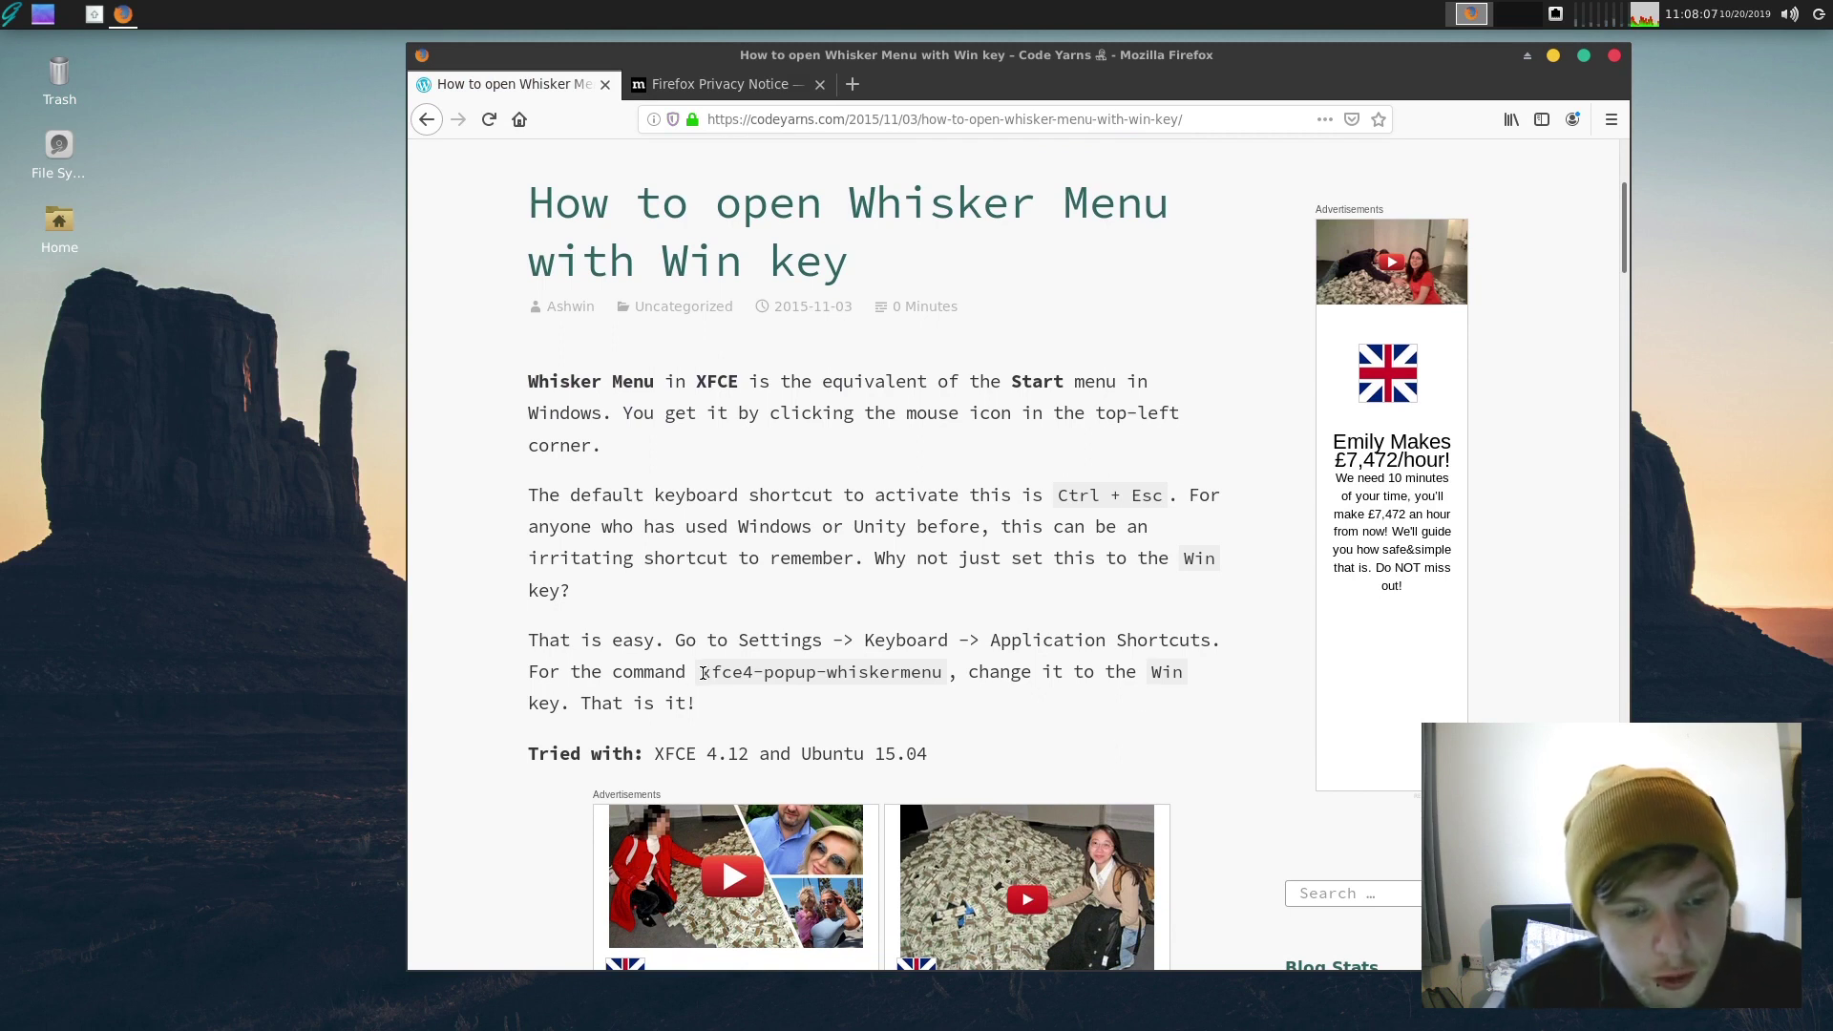
drag(702, 673, 939, 676)
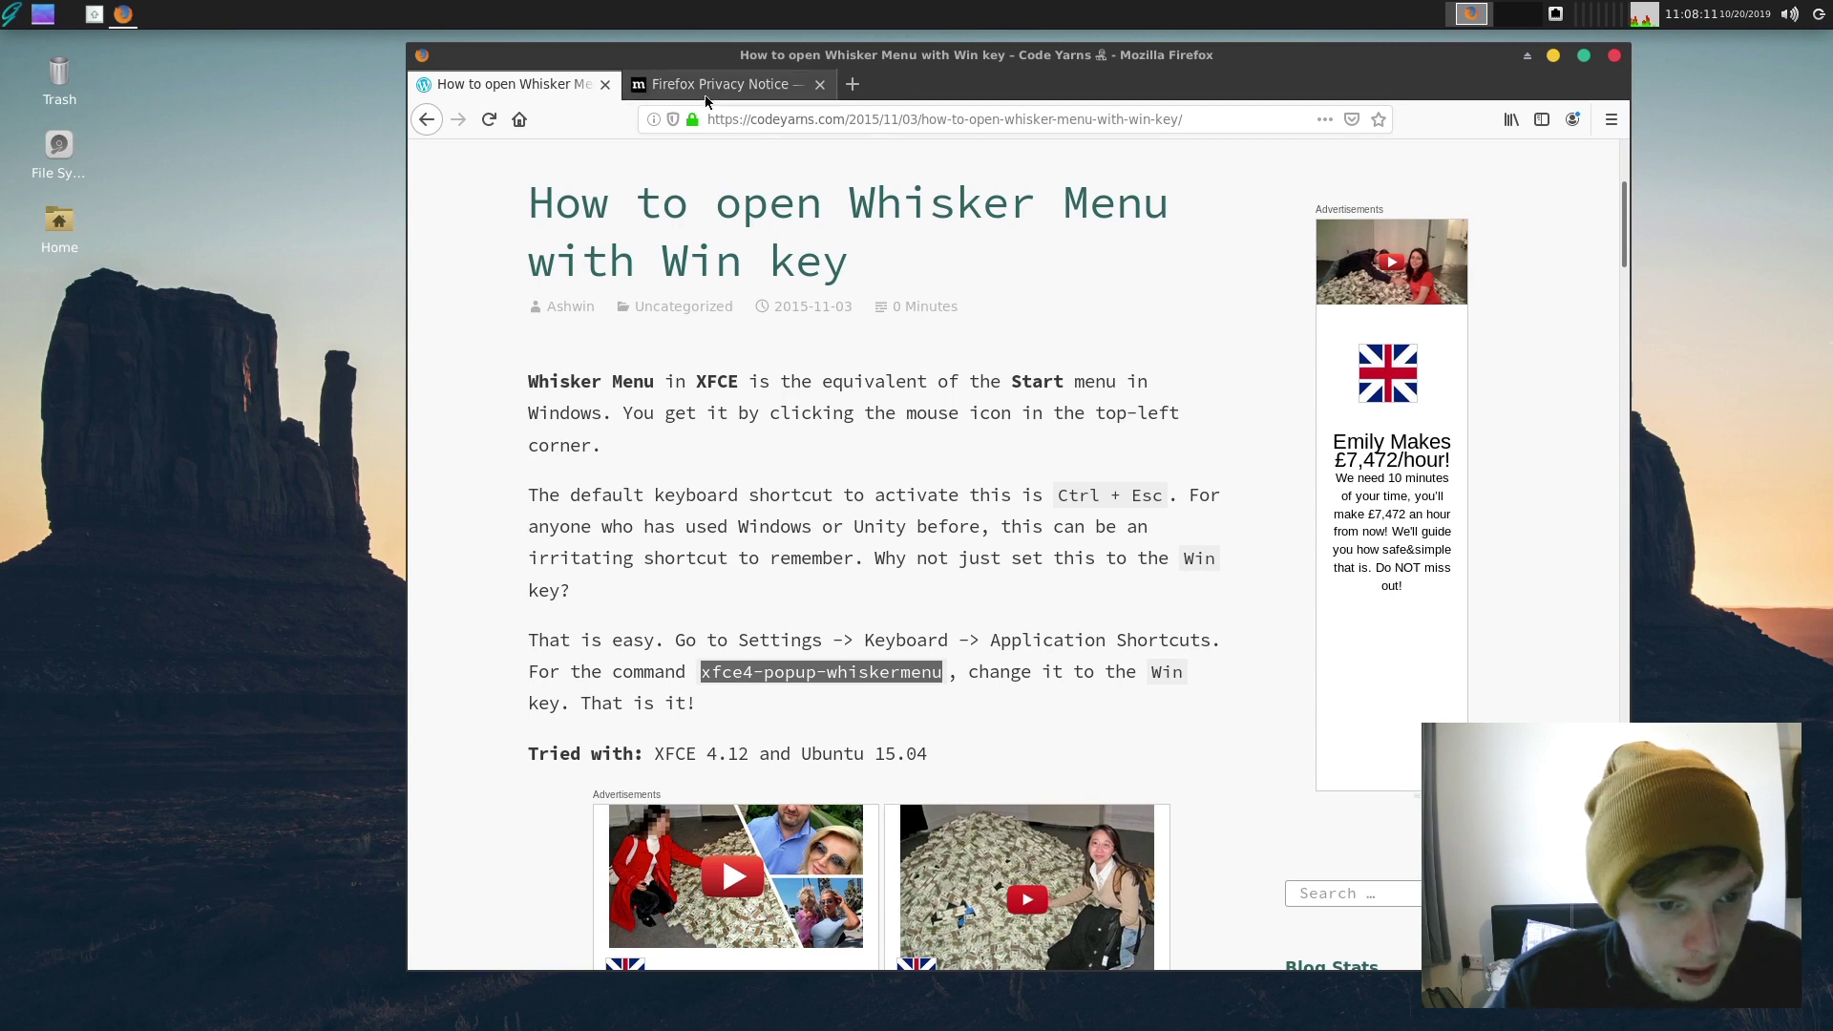
- Delete the xfce4-popup-menu shortcut, bind xfce4-popup-whiskermenu to Super L, and test it
click(102, 18)
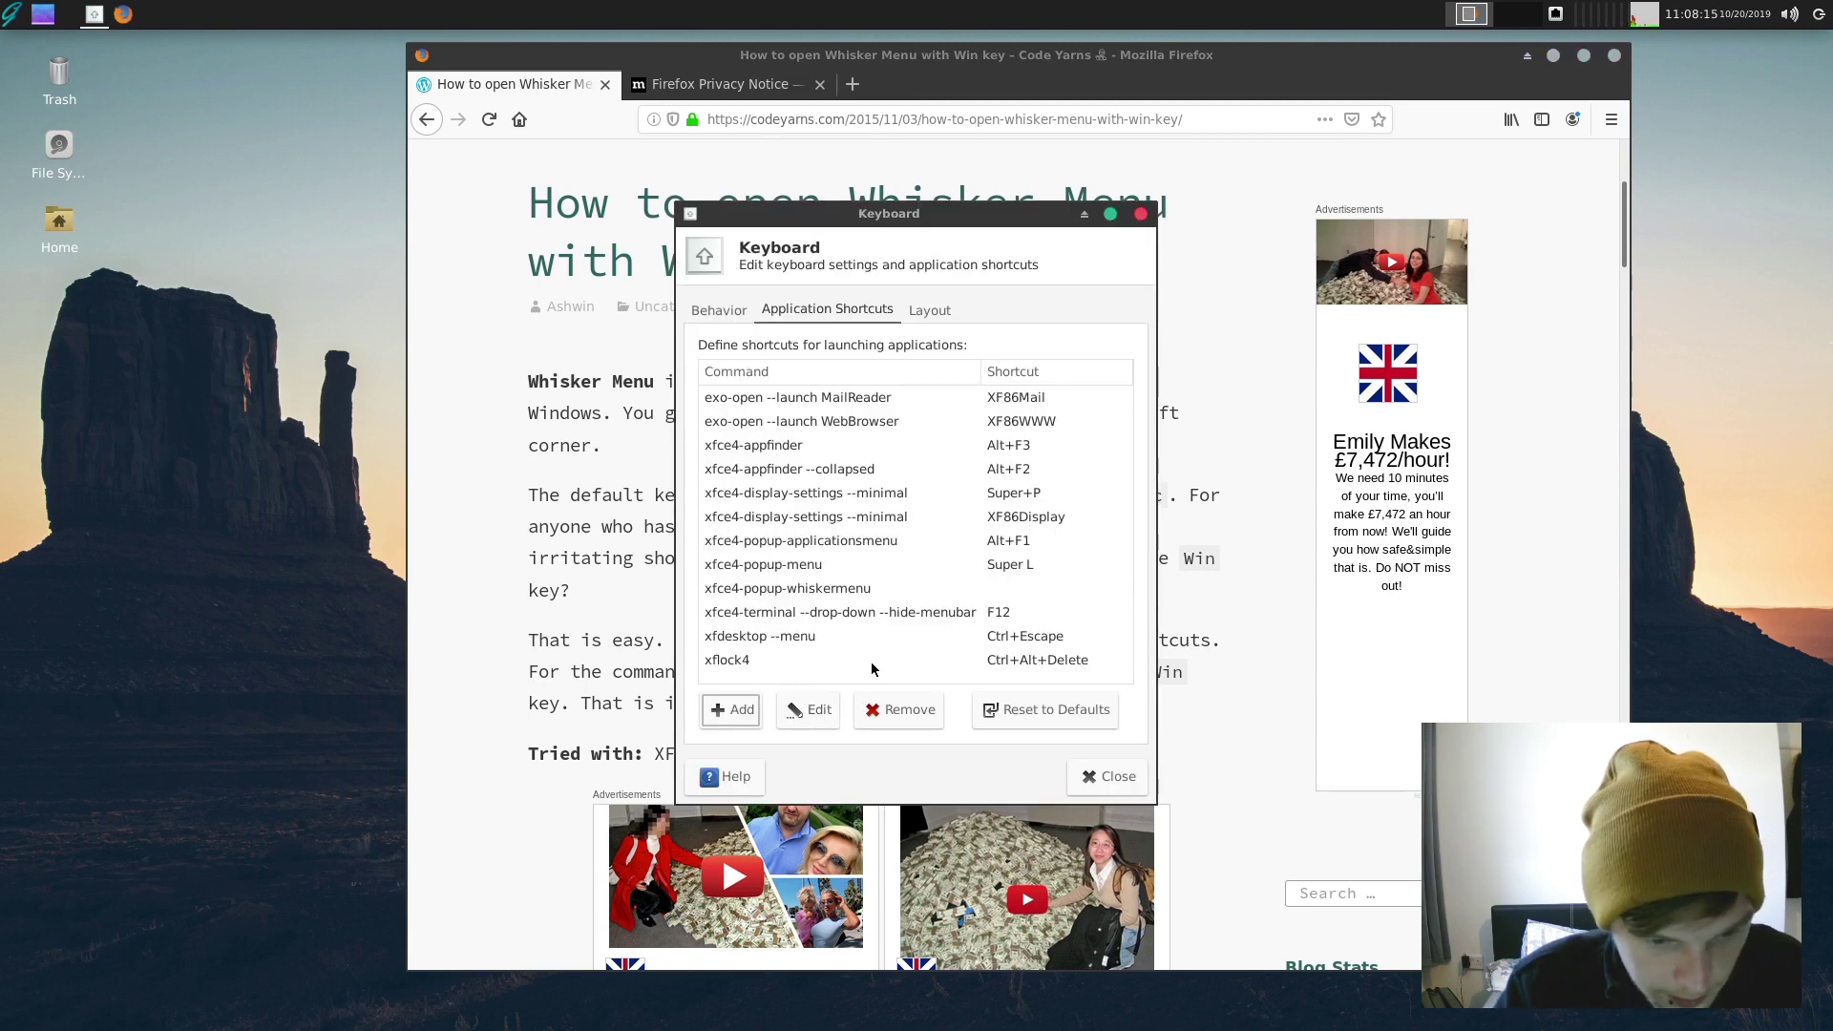
click(852, 590)
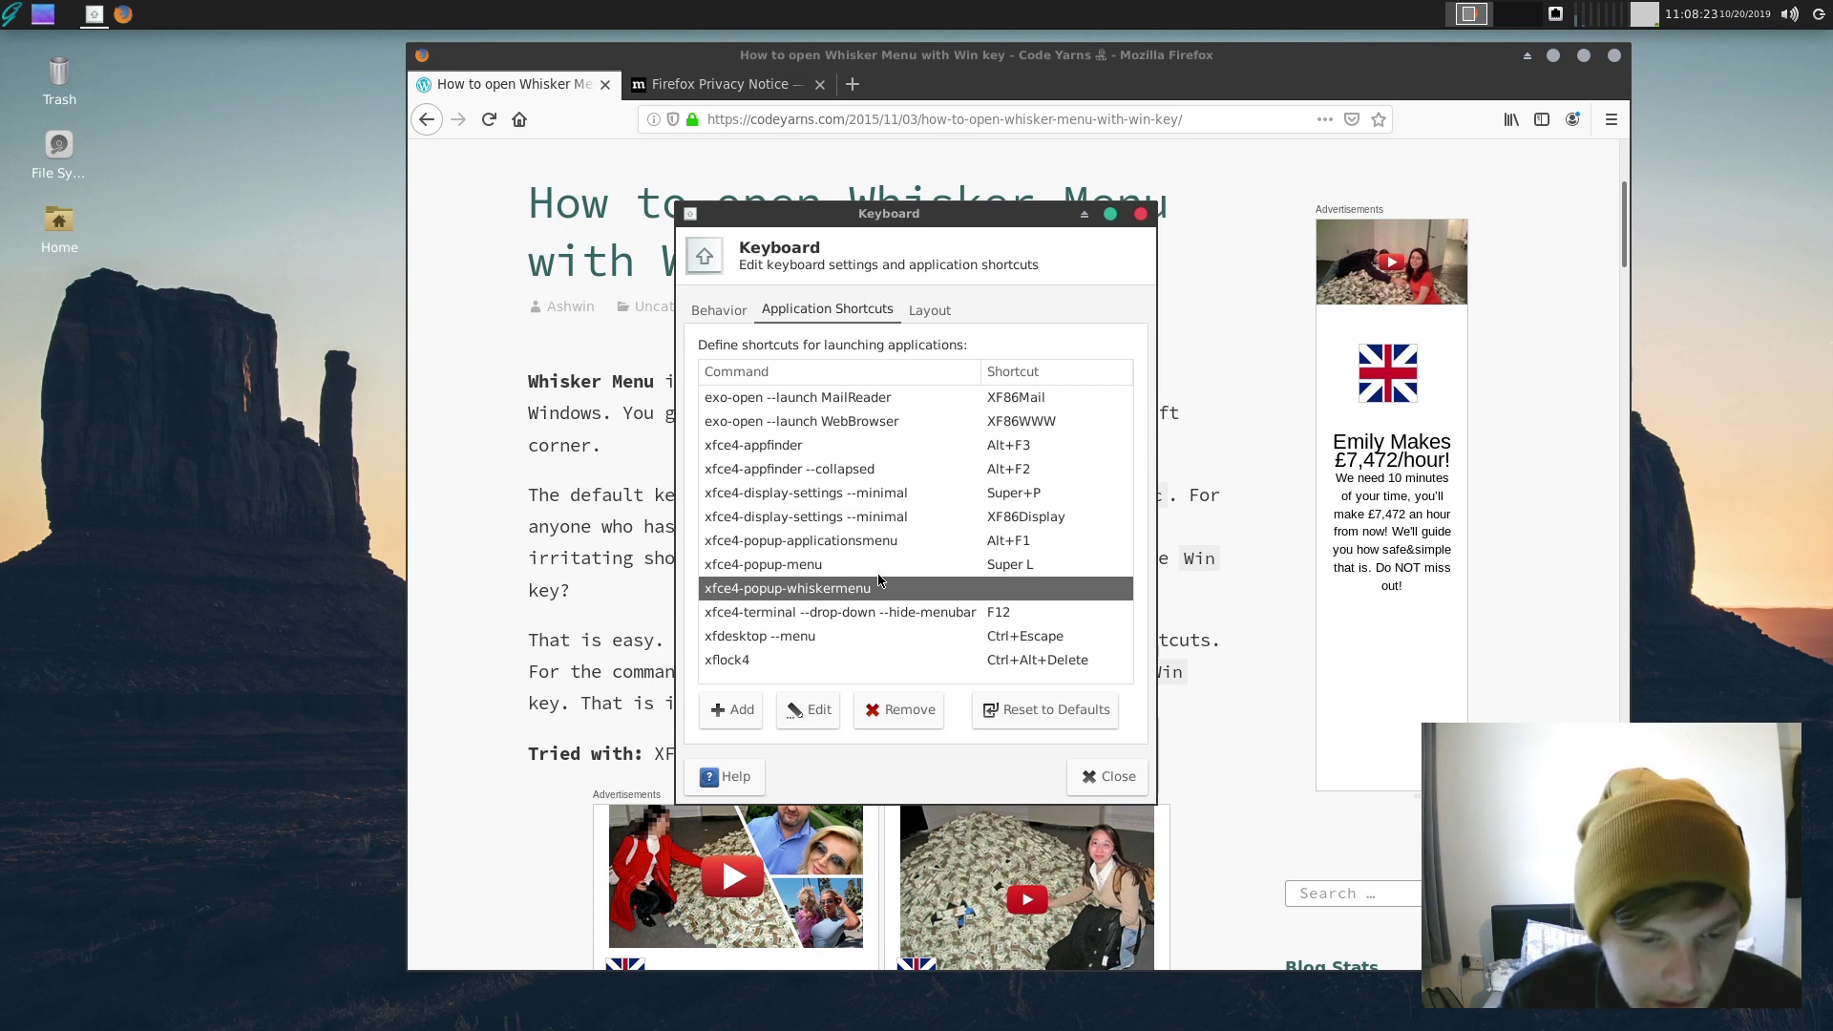
click(857, 572)
click(898, 709)
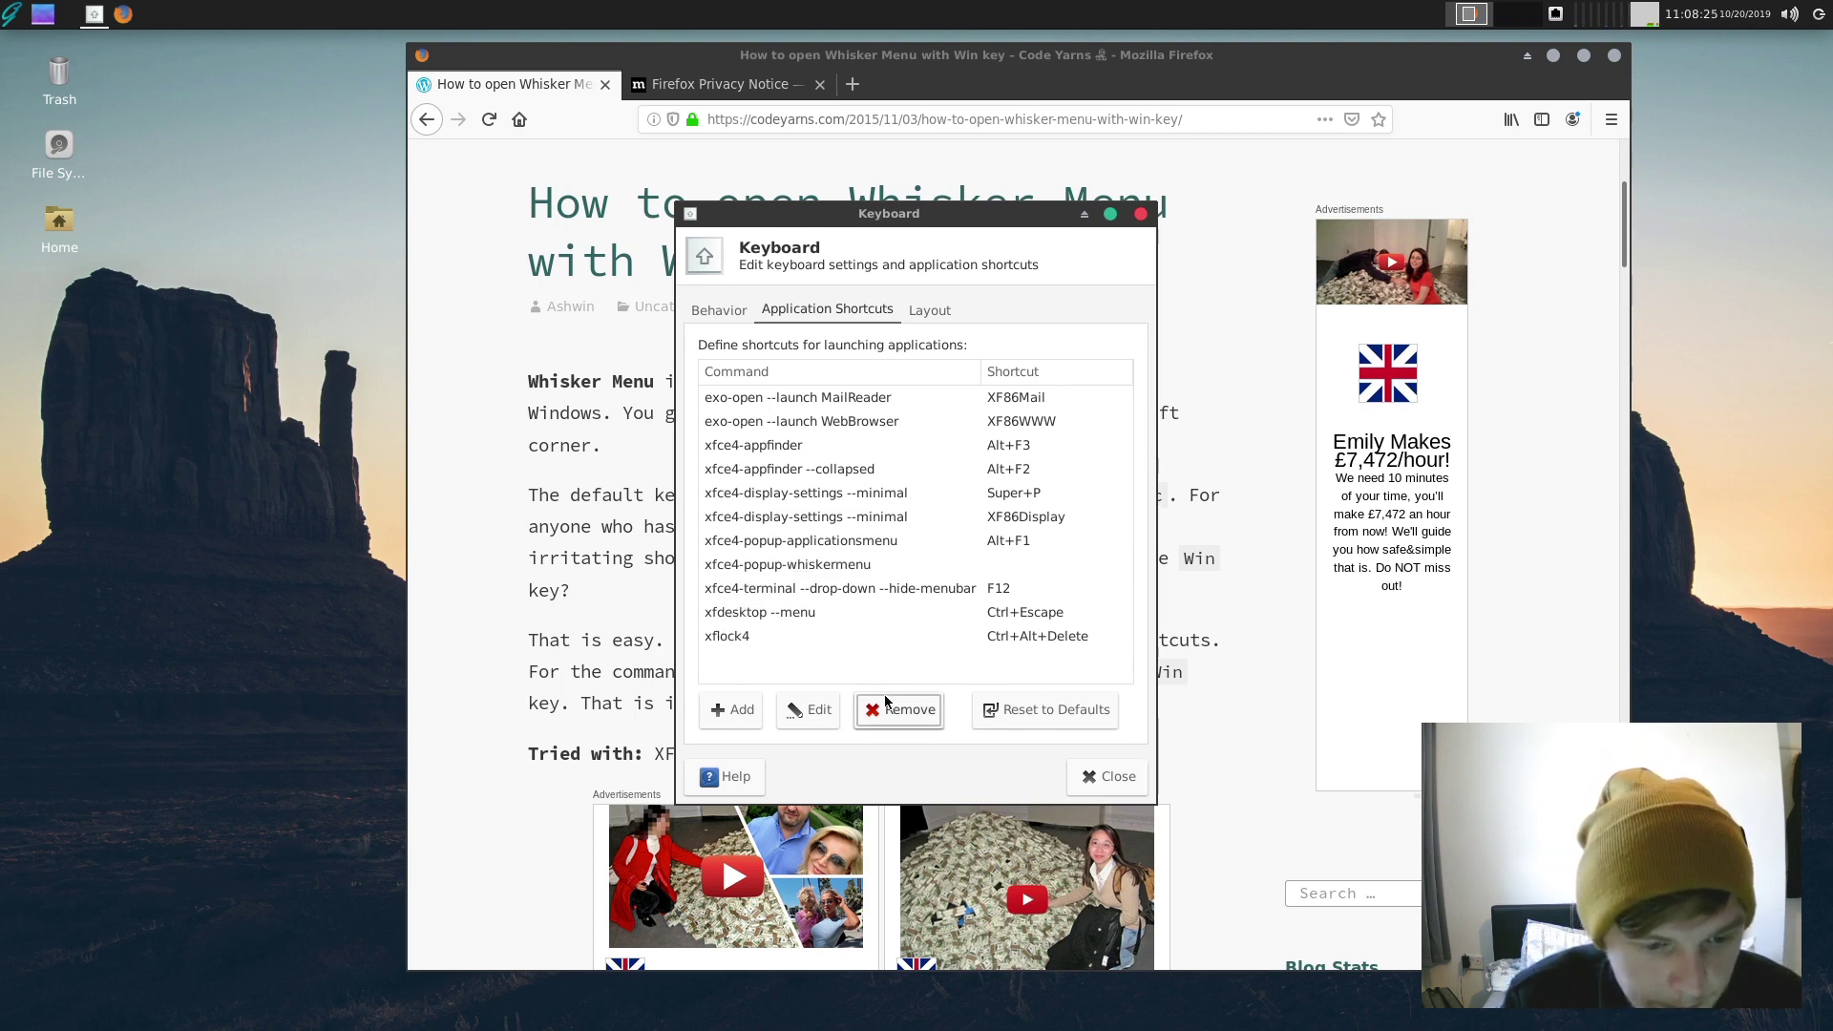
double_click(821, 570)
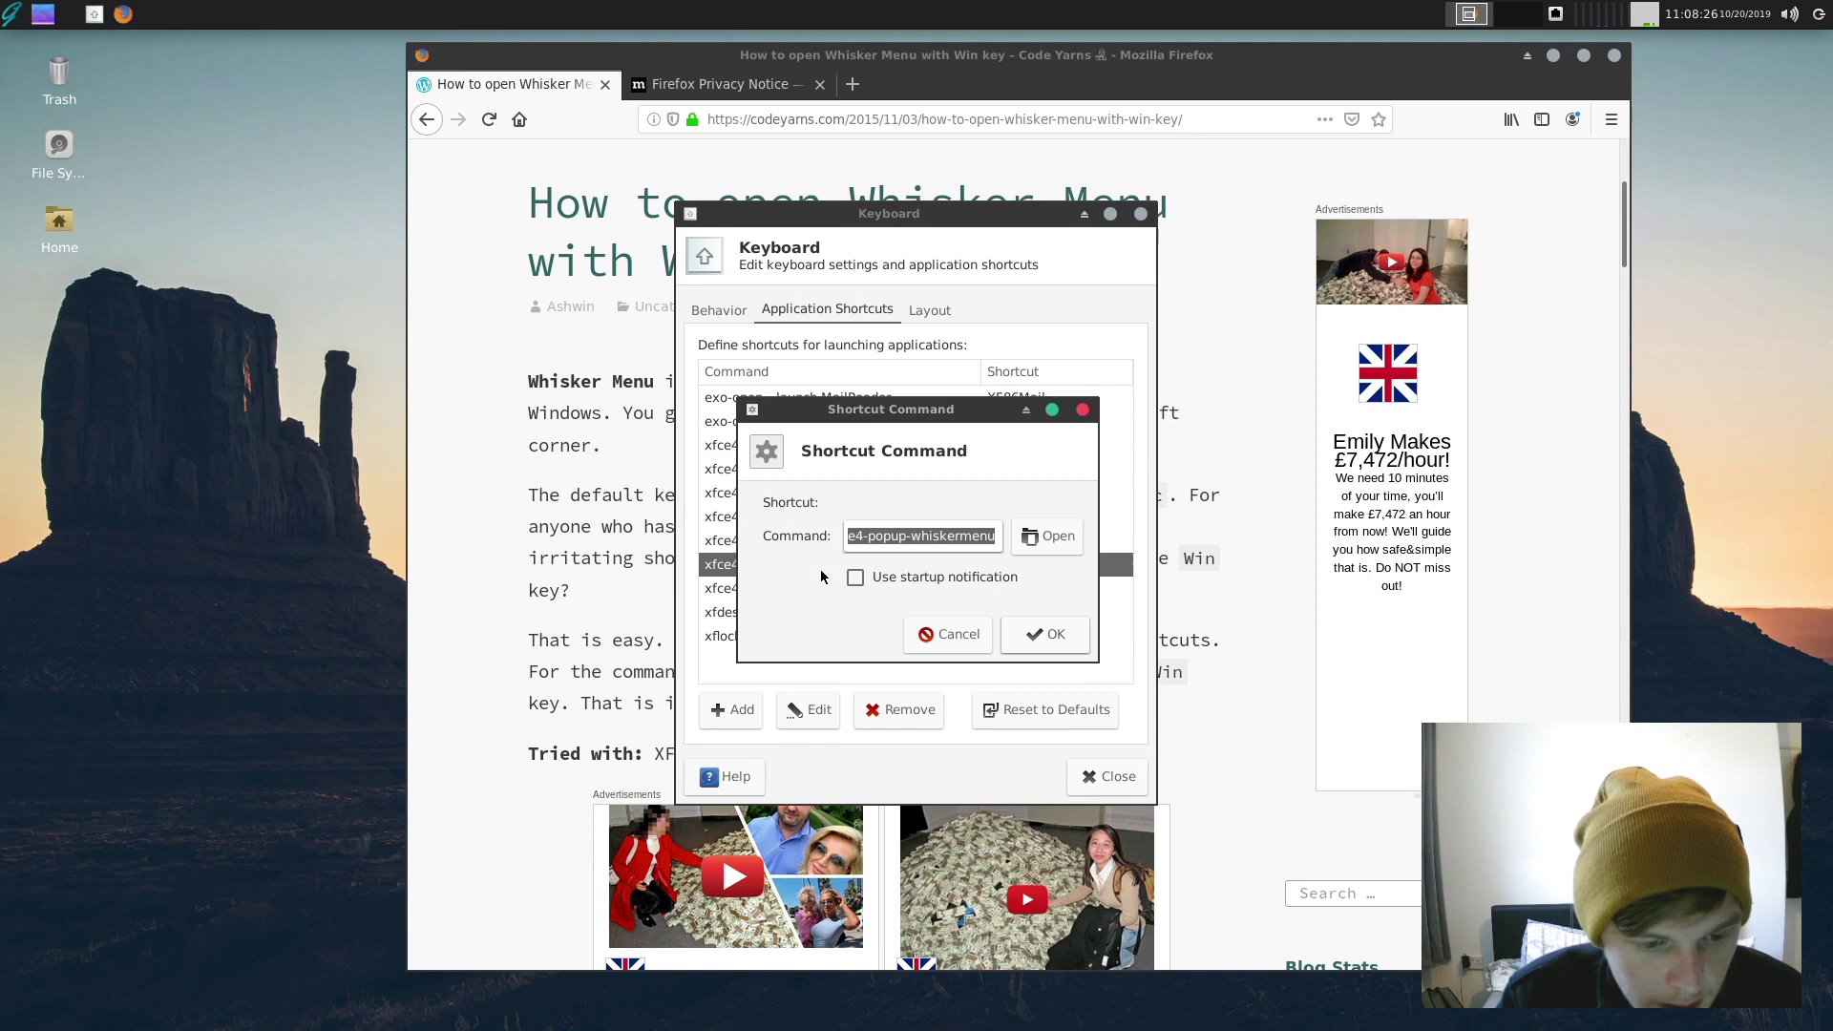
click(1034, 635)
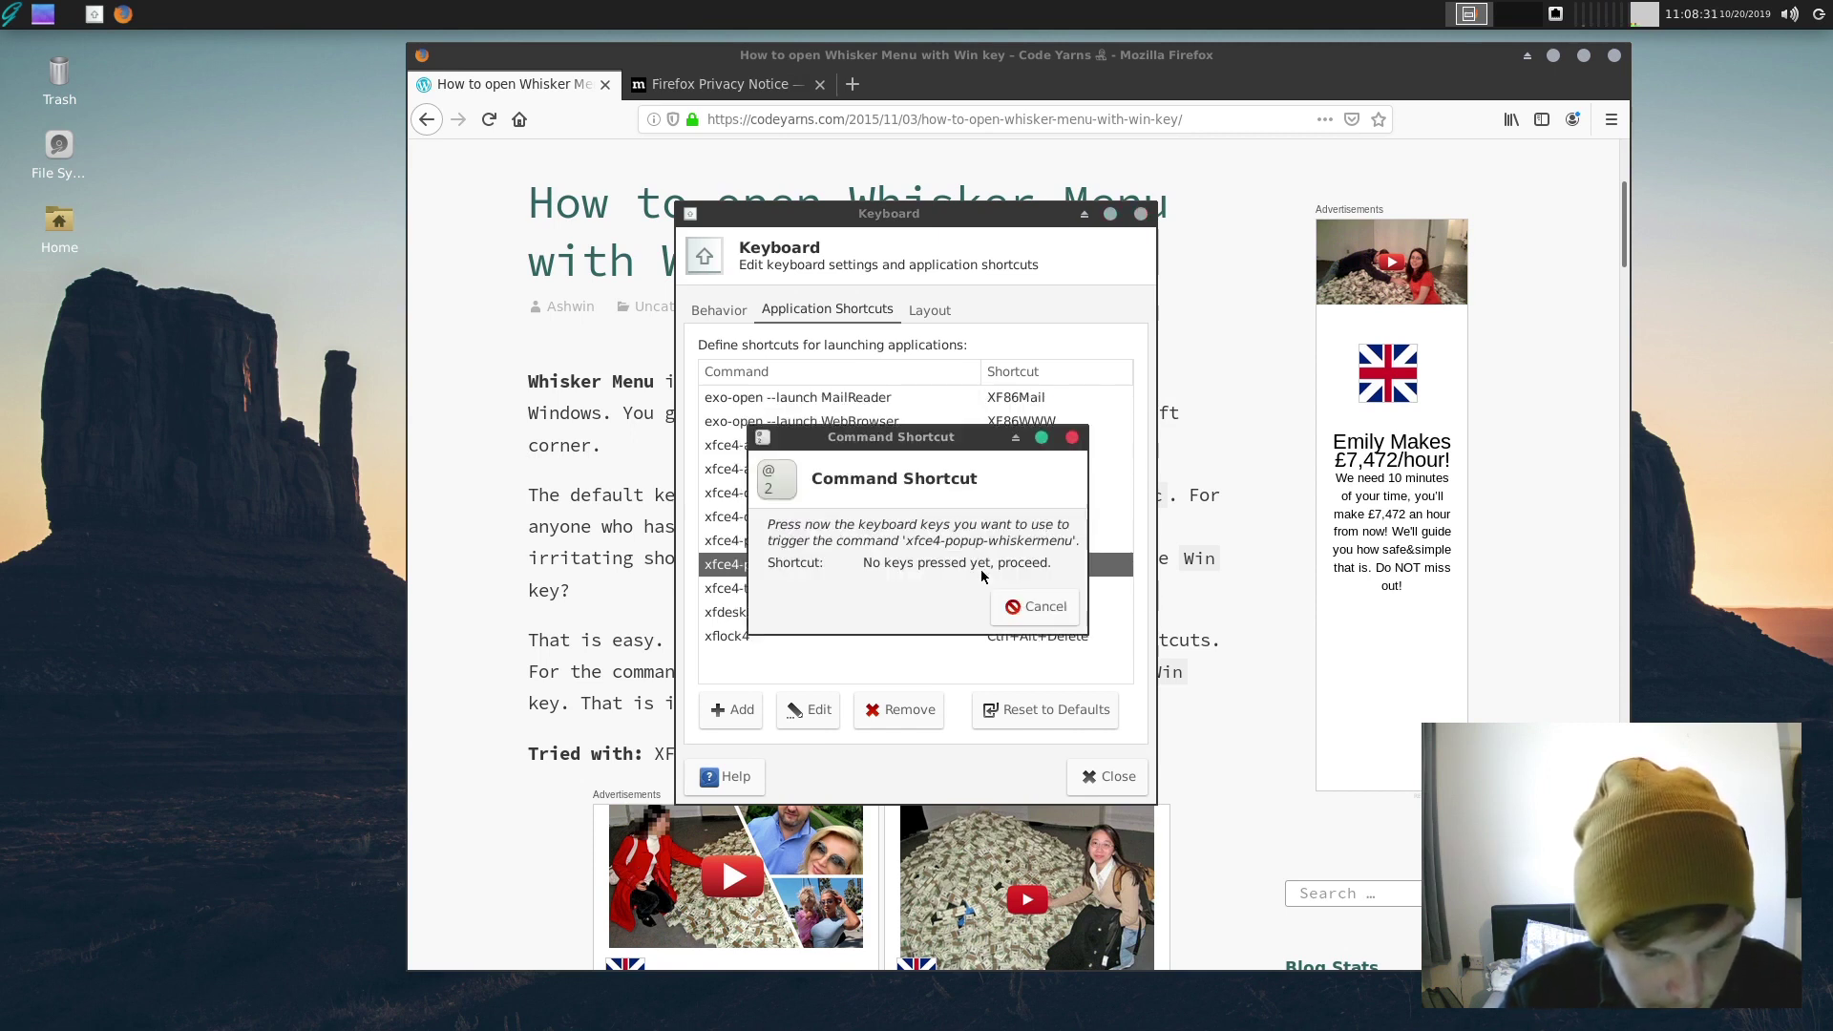
key(super)
key(super)
key(super)
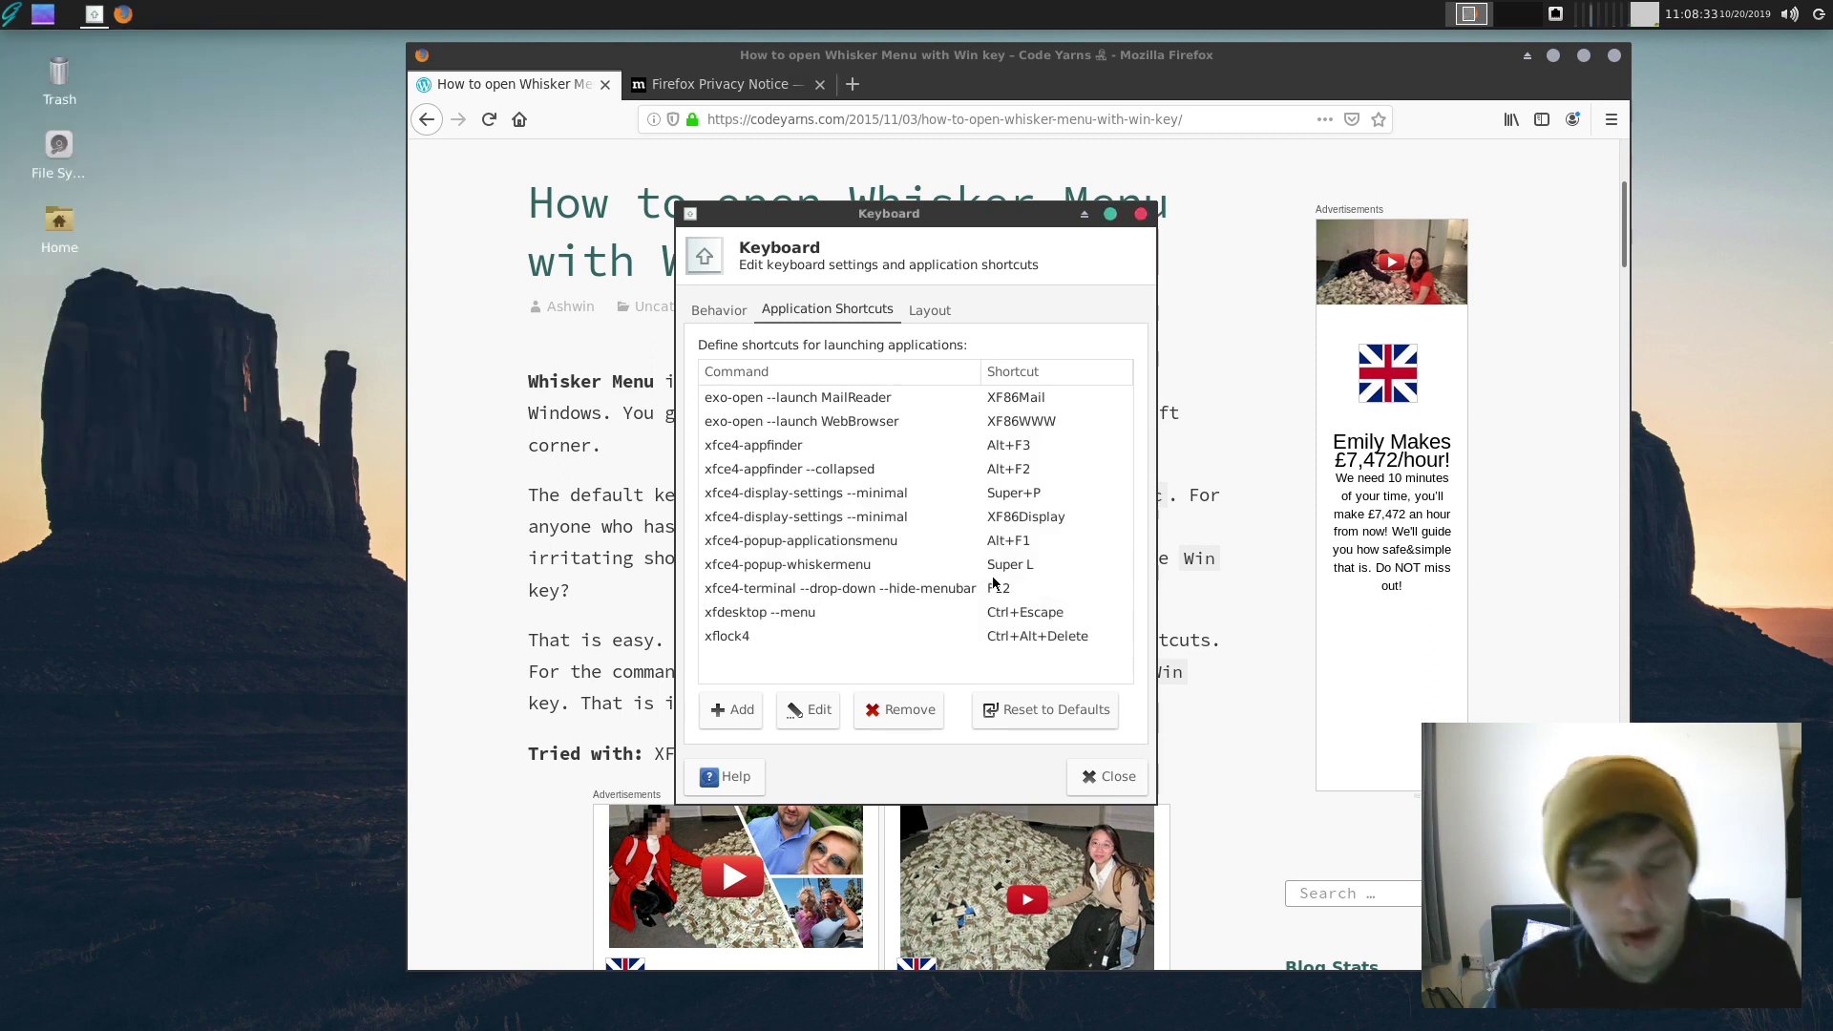
key(super)
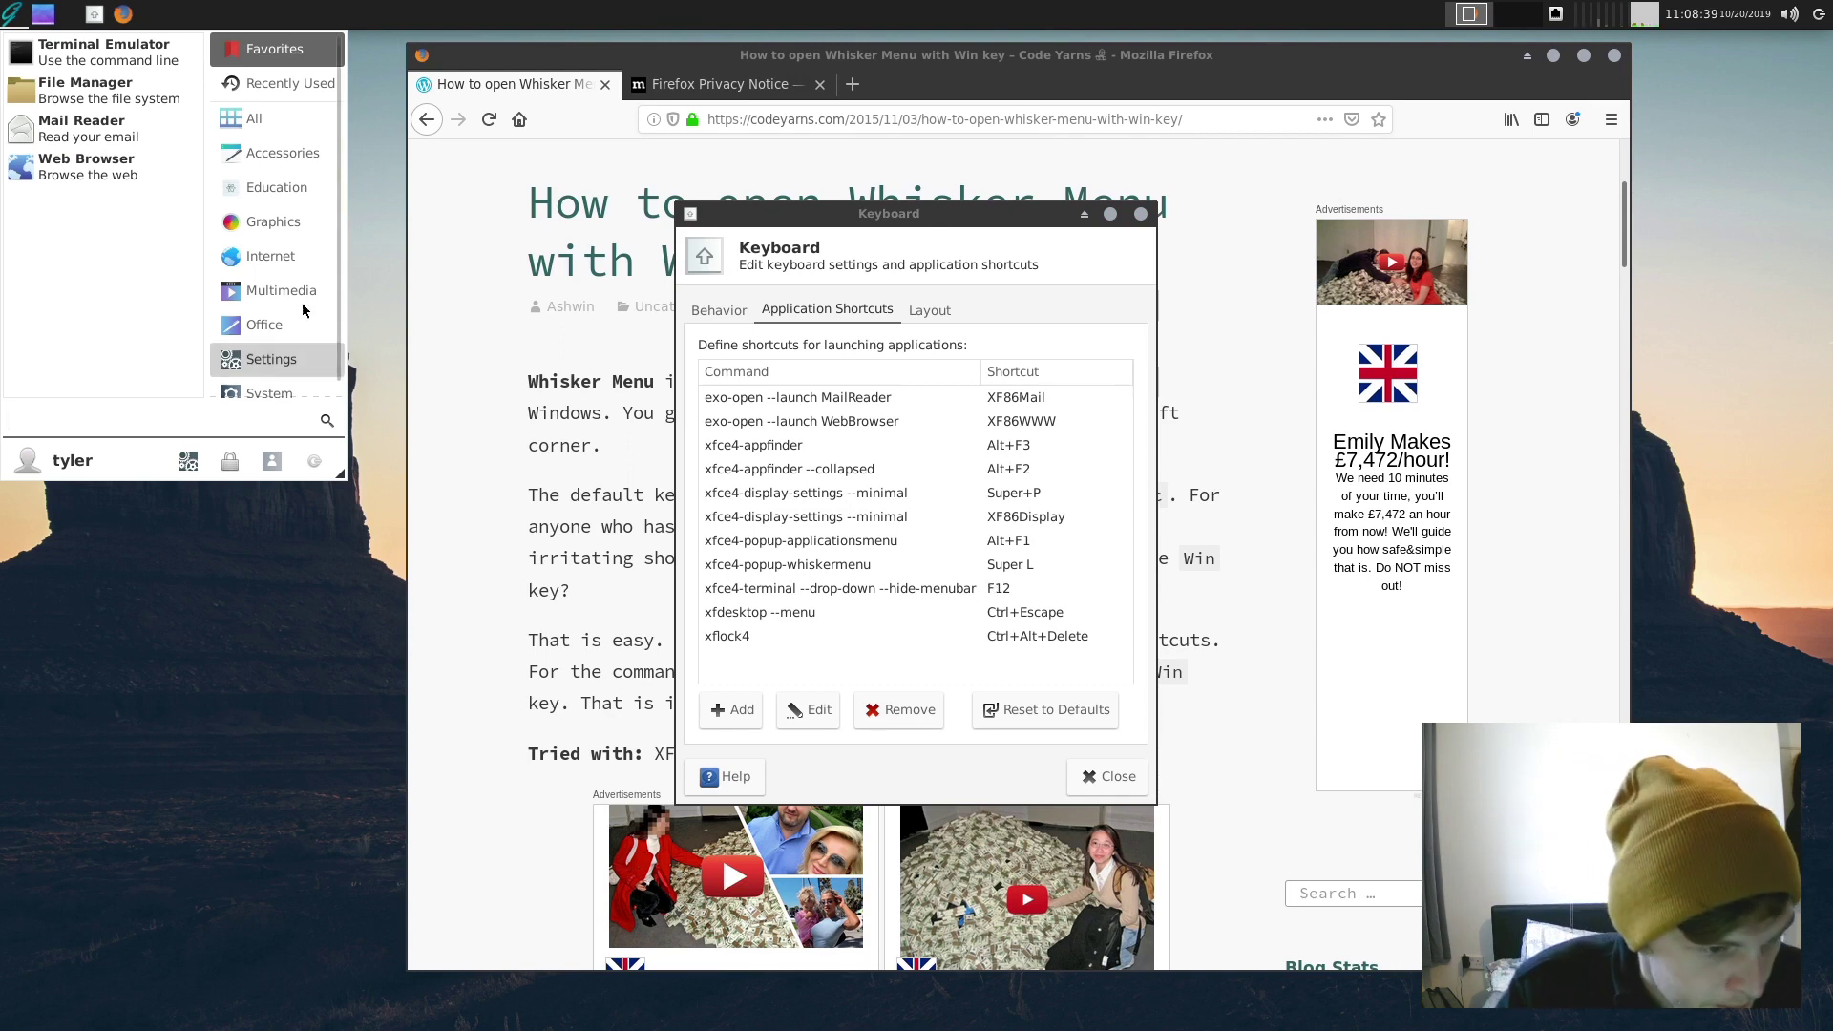
- Launch Plank from a 'pla' search and reduce its icon size from 48 to 36
text(pla)
key(Return)
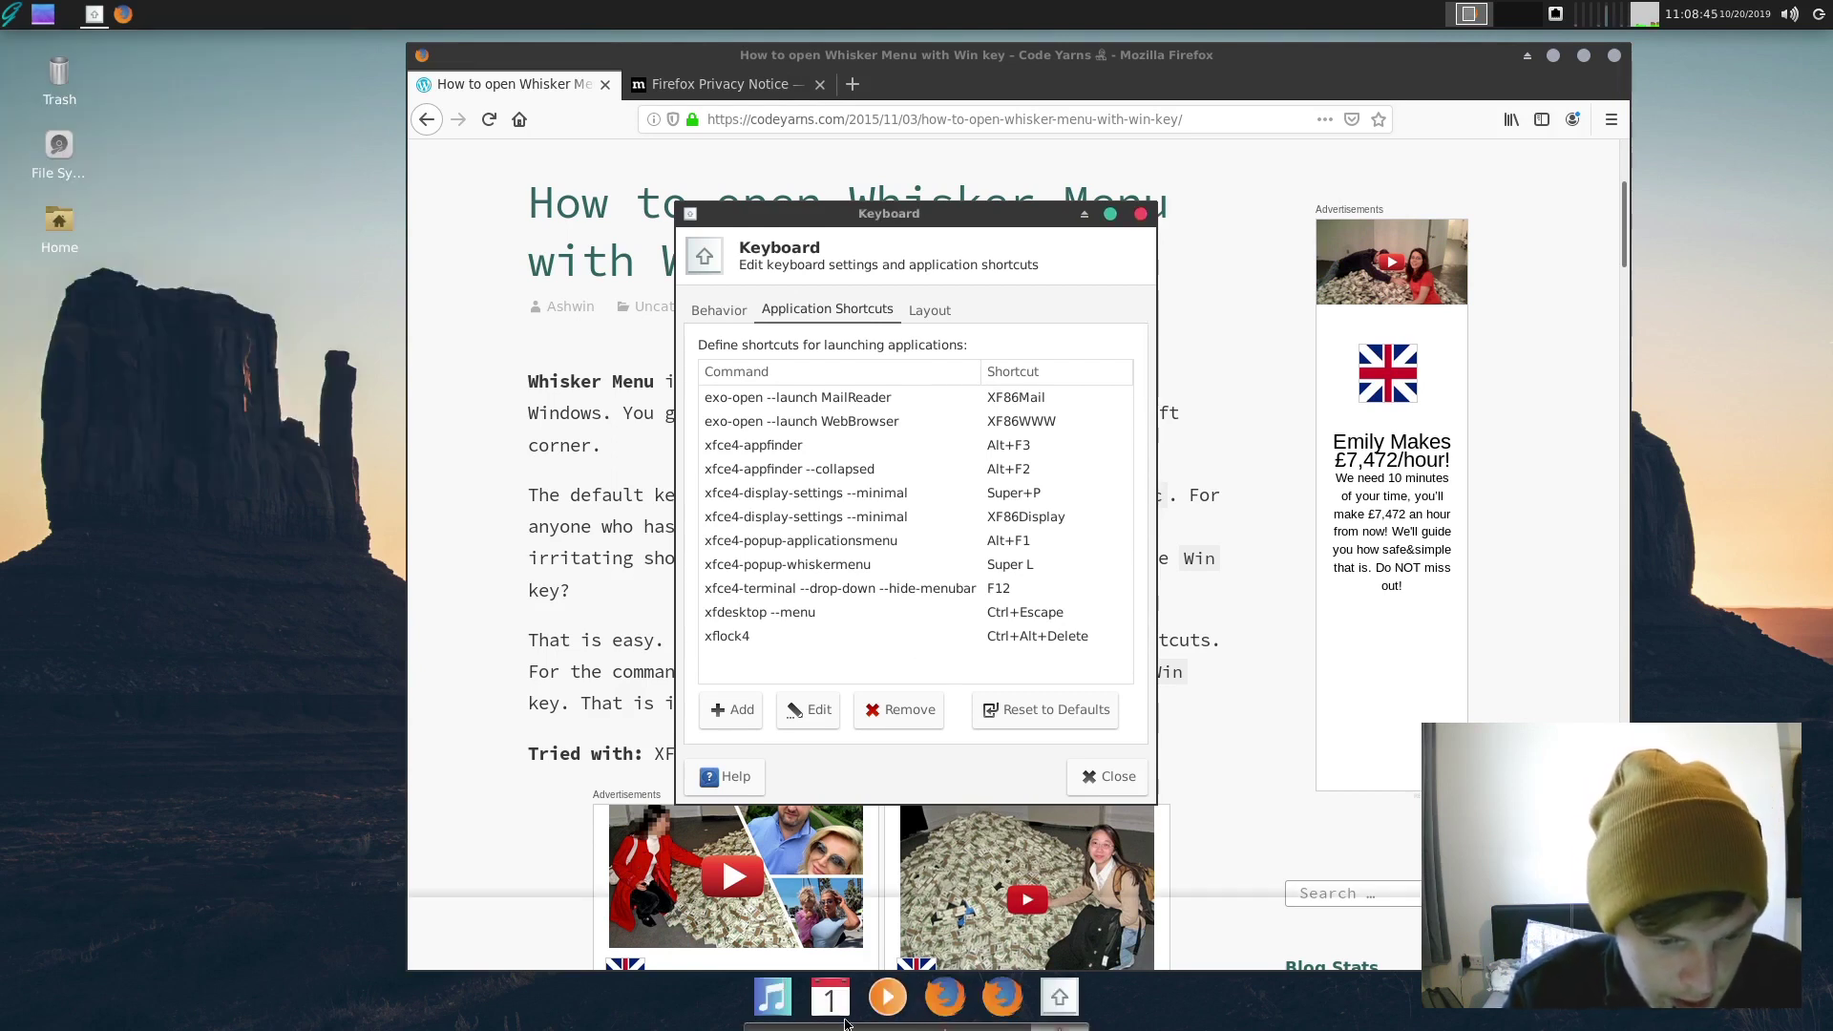
right_click(948, 1010)
click(1048, 940)
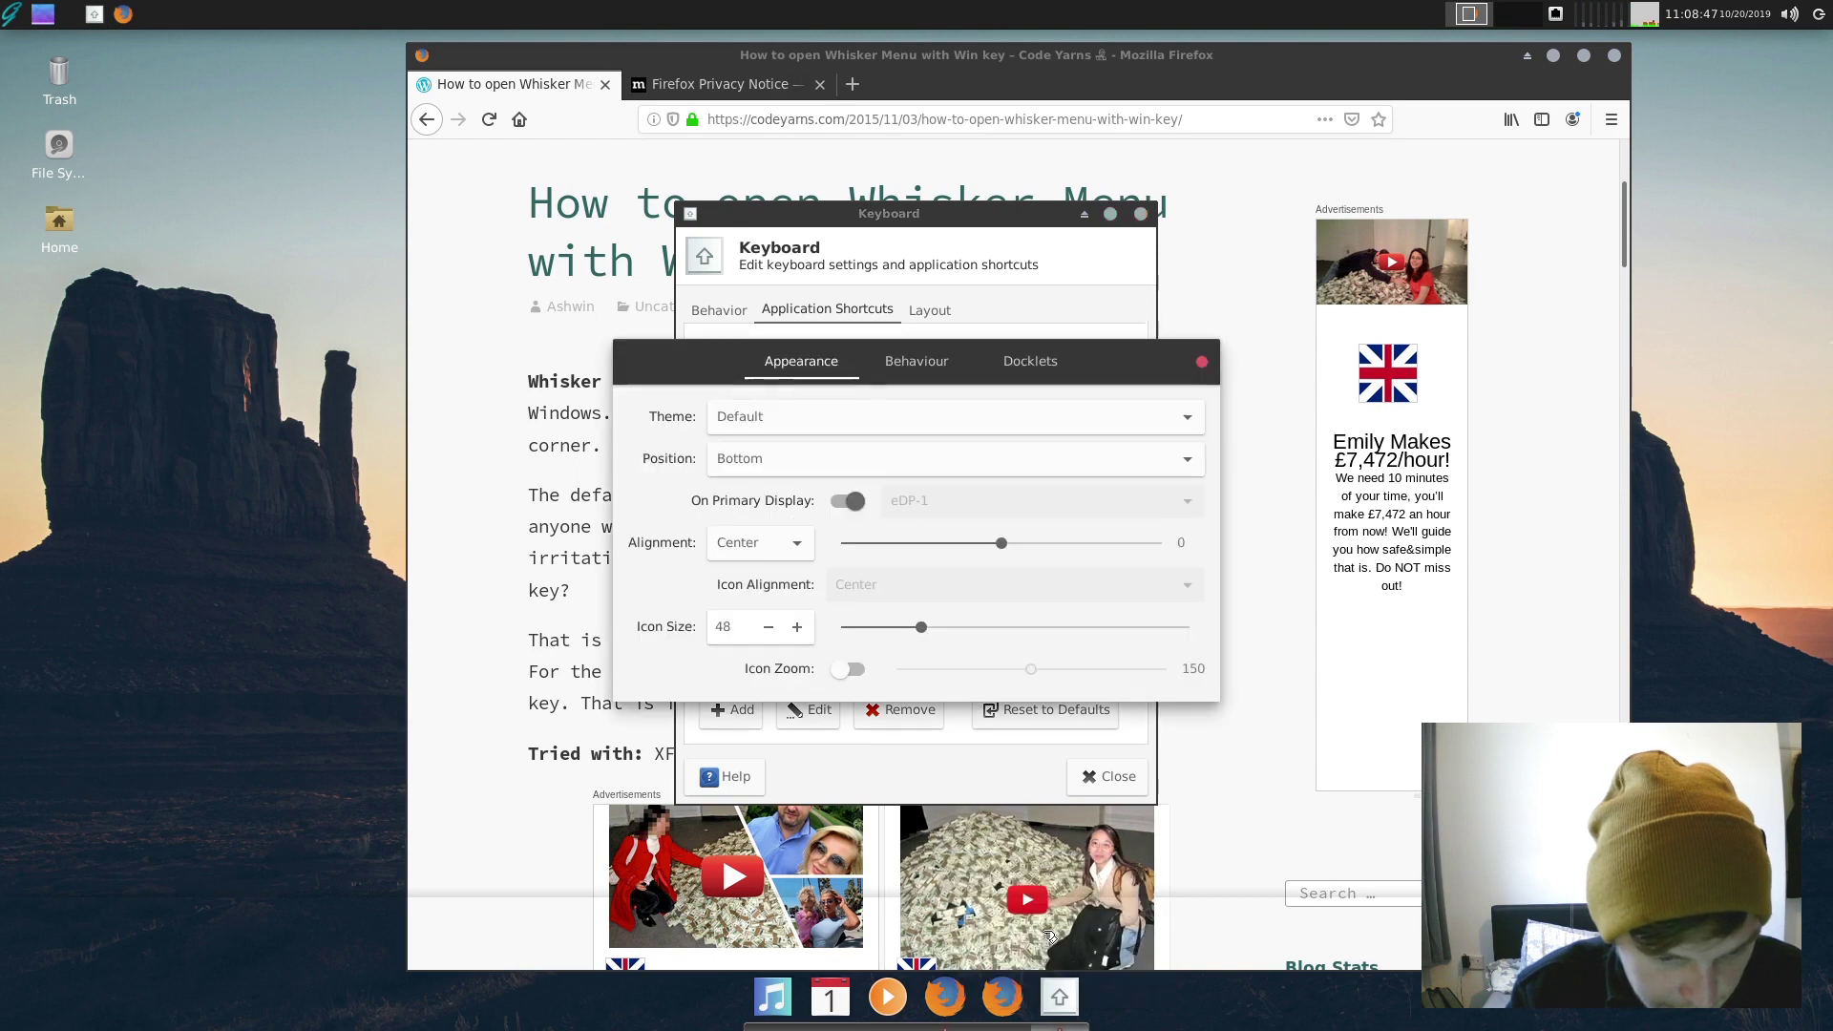
click(767, 627)
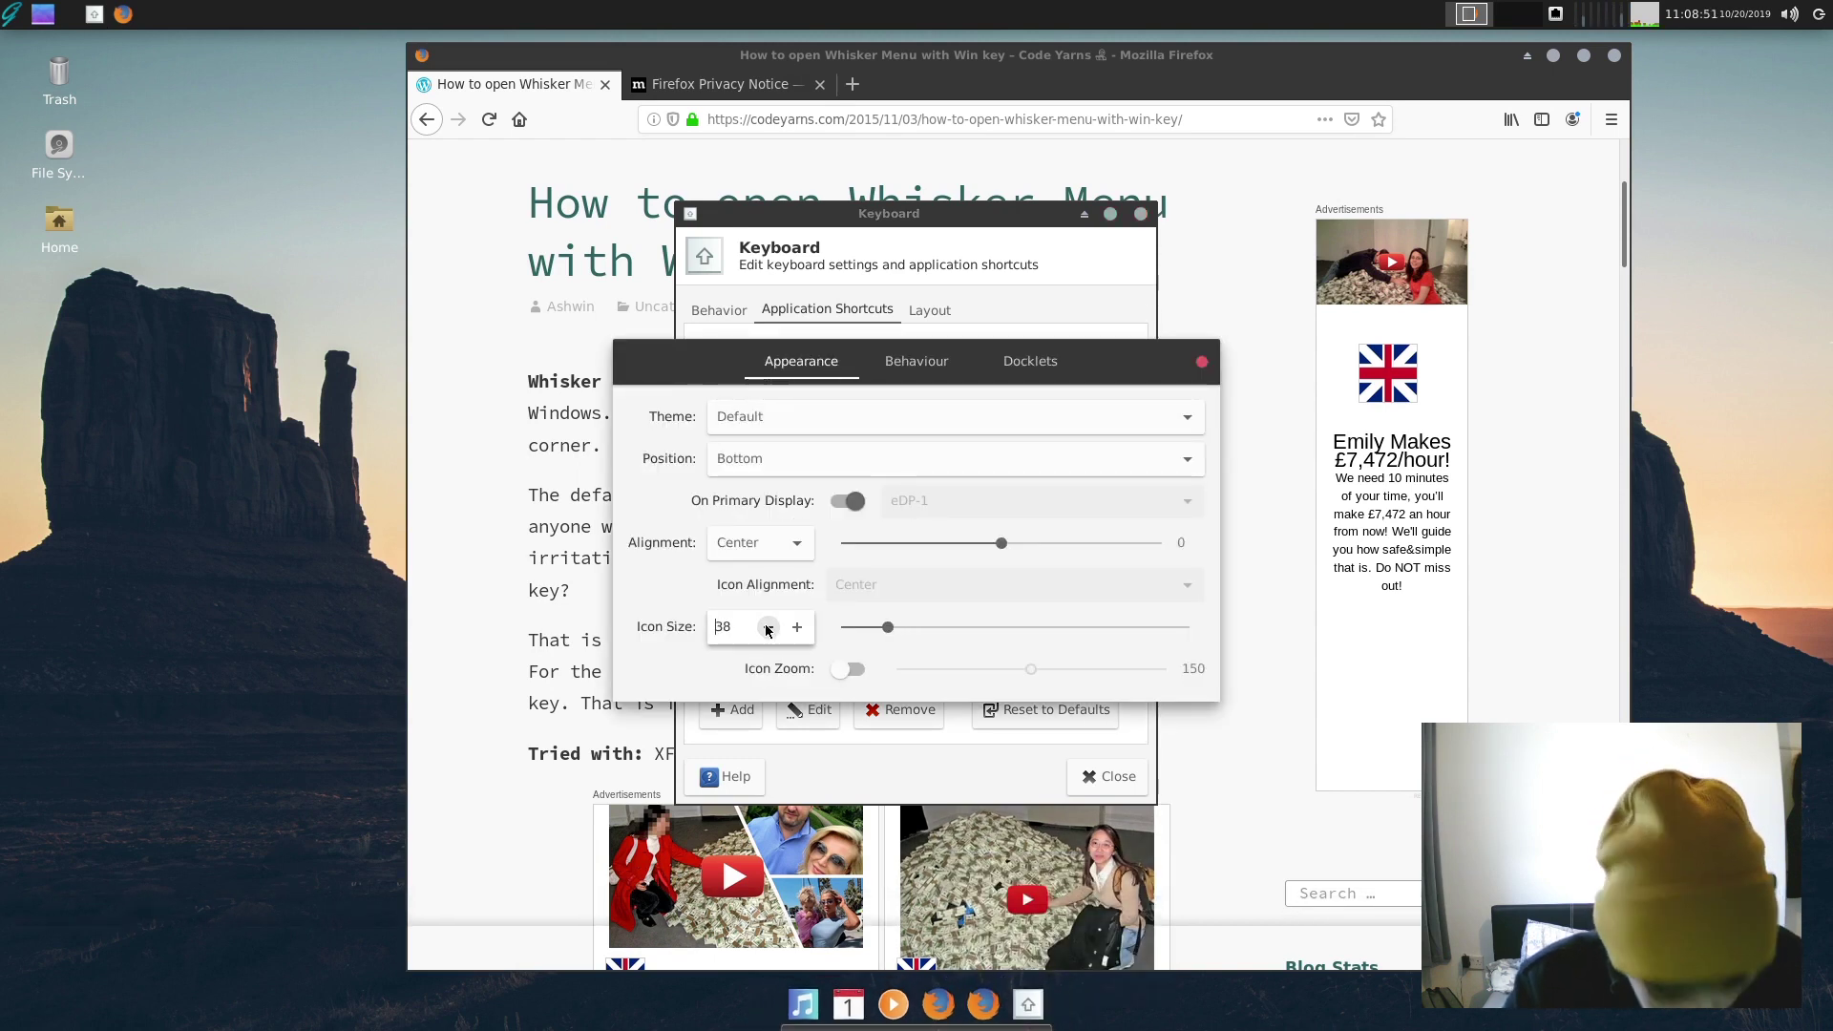
click(768, 627)
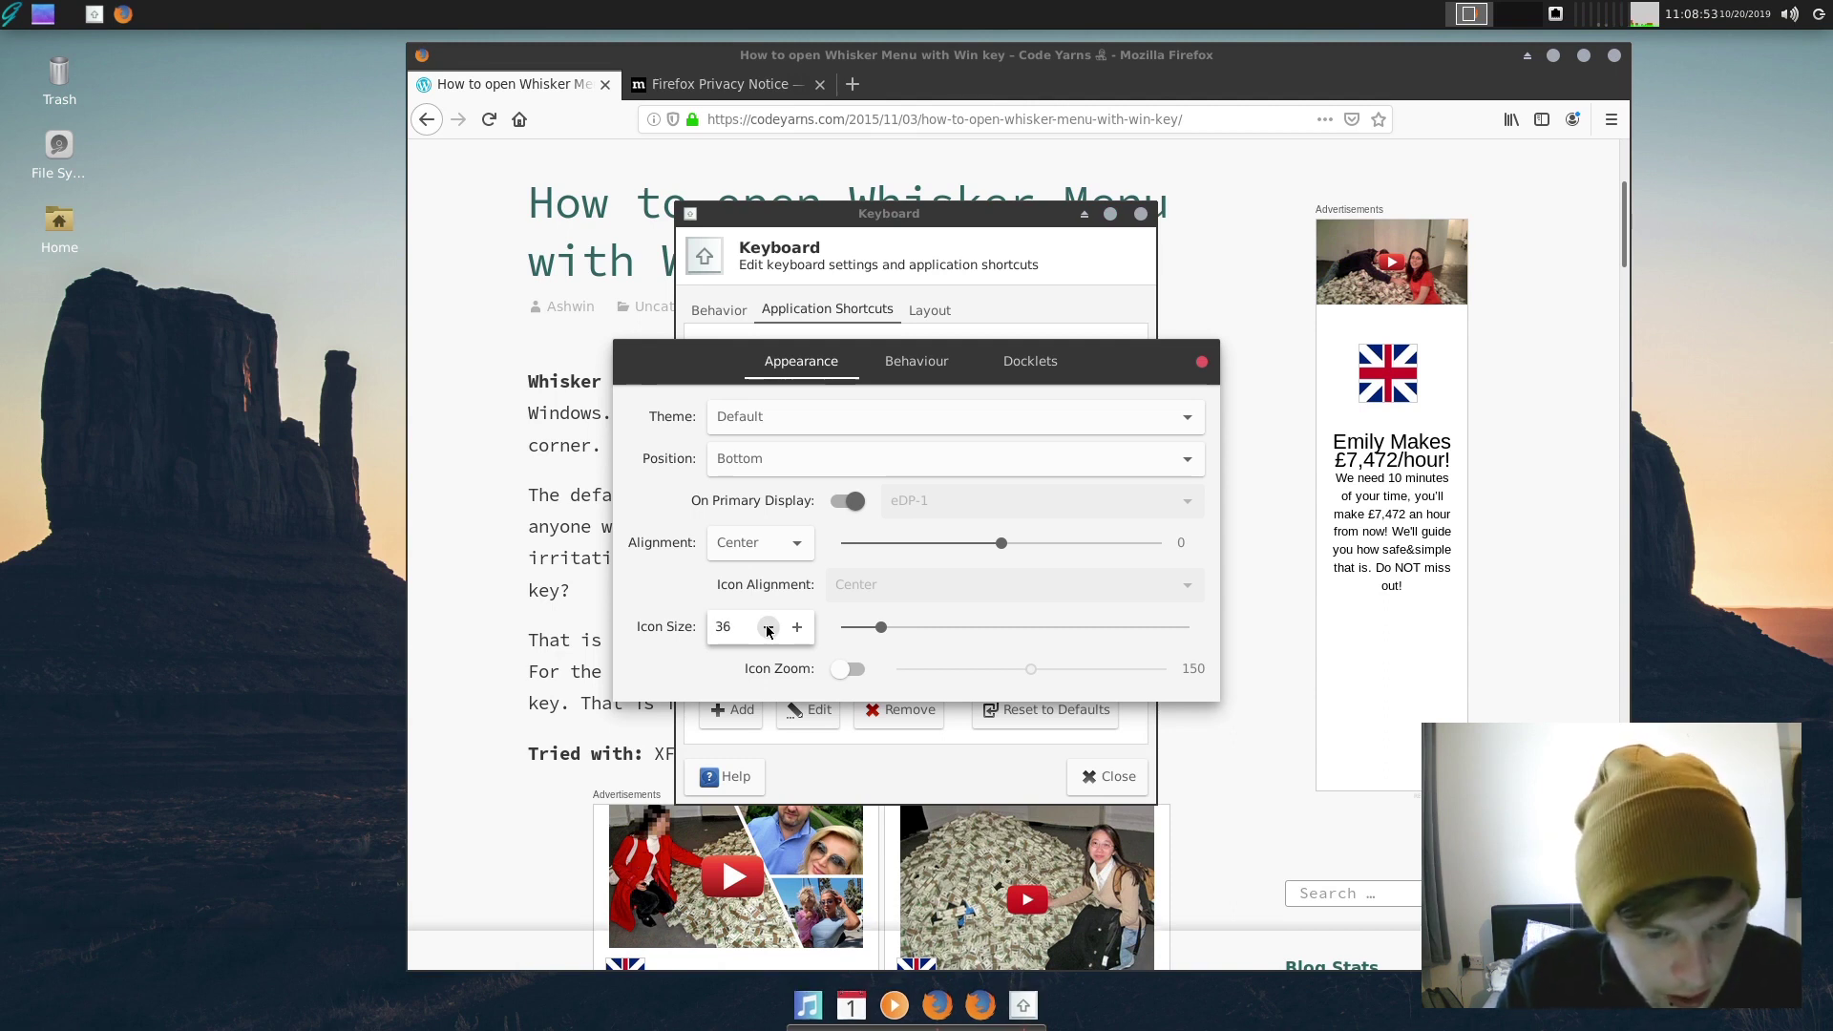
- Open Window Manager Tweaks via 'wind' and uncheck 'Show shadows under dock windows' in Compositor
click(12, 15)
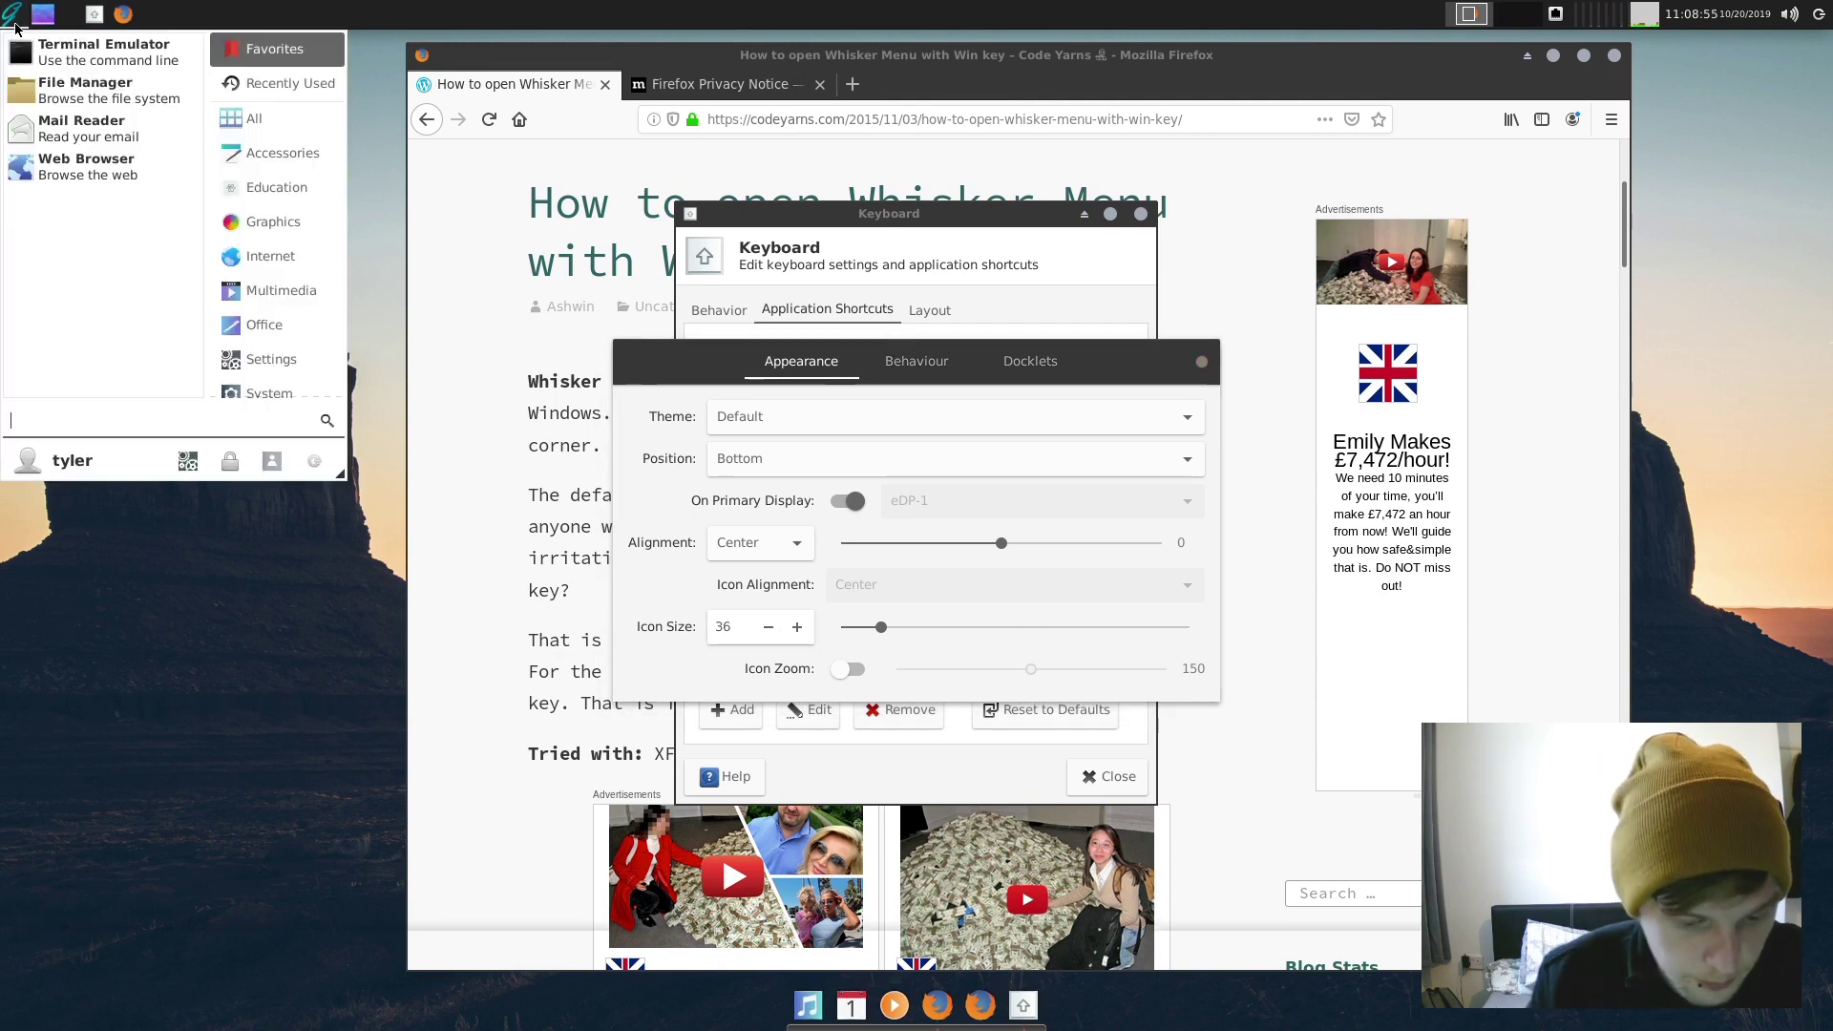
text(window)
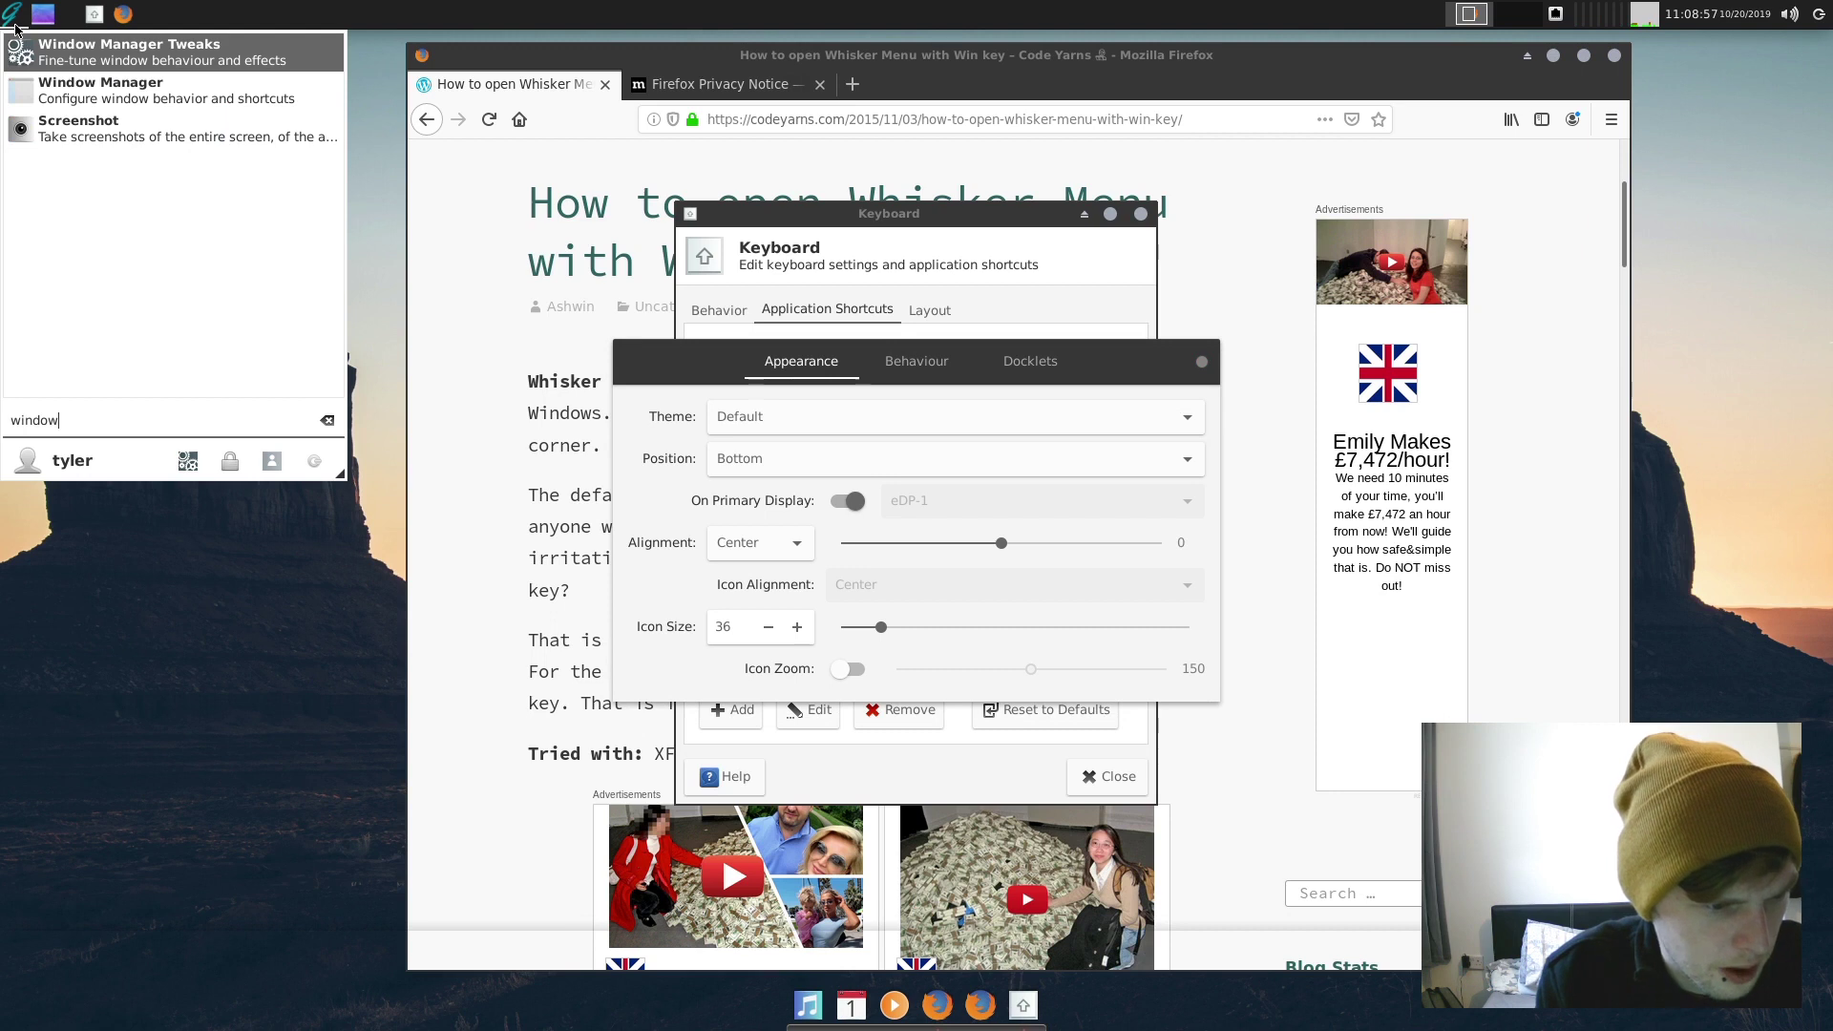
key(Return)
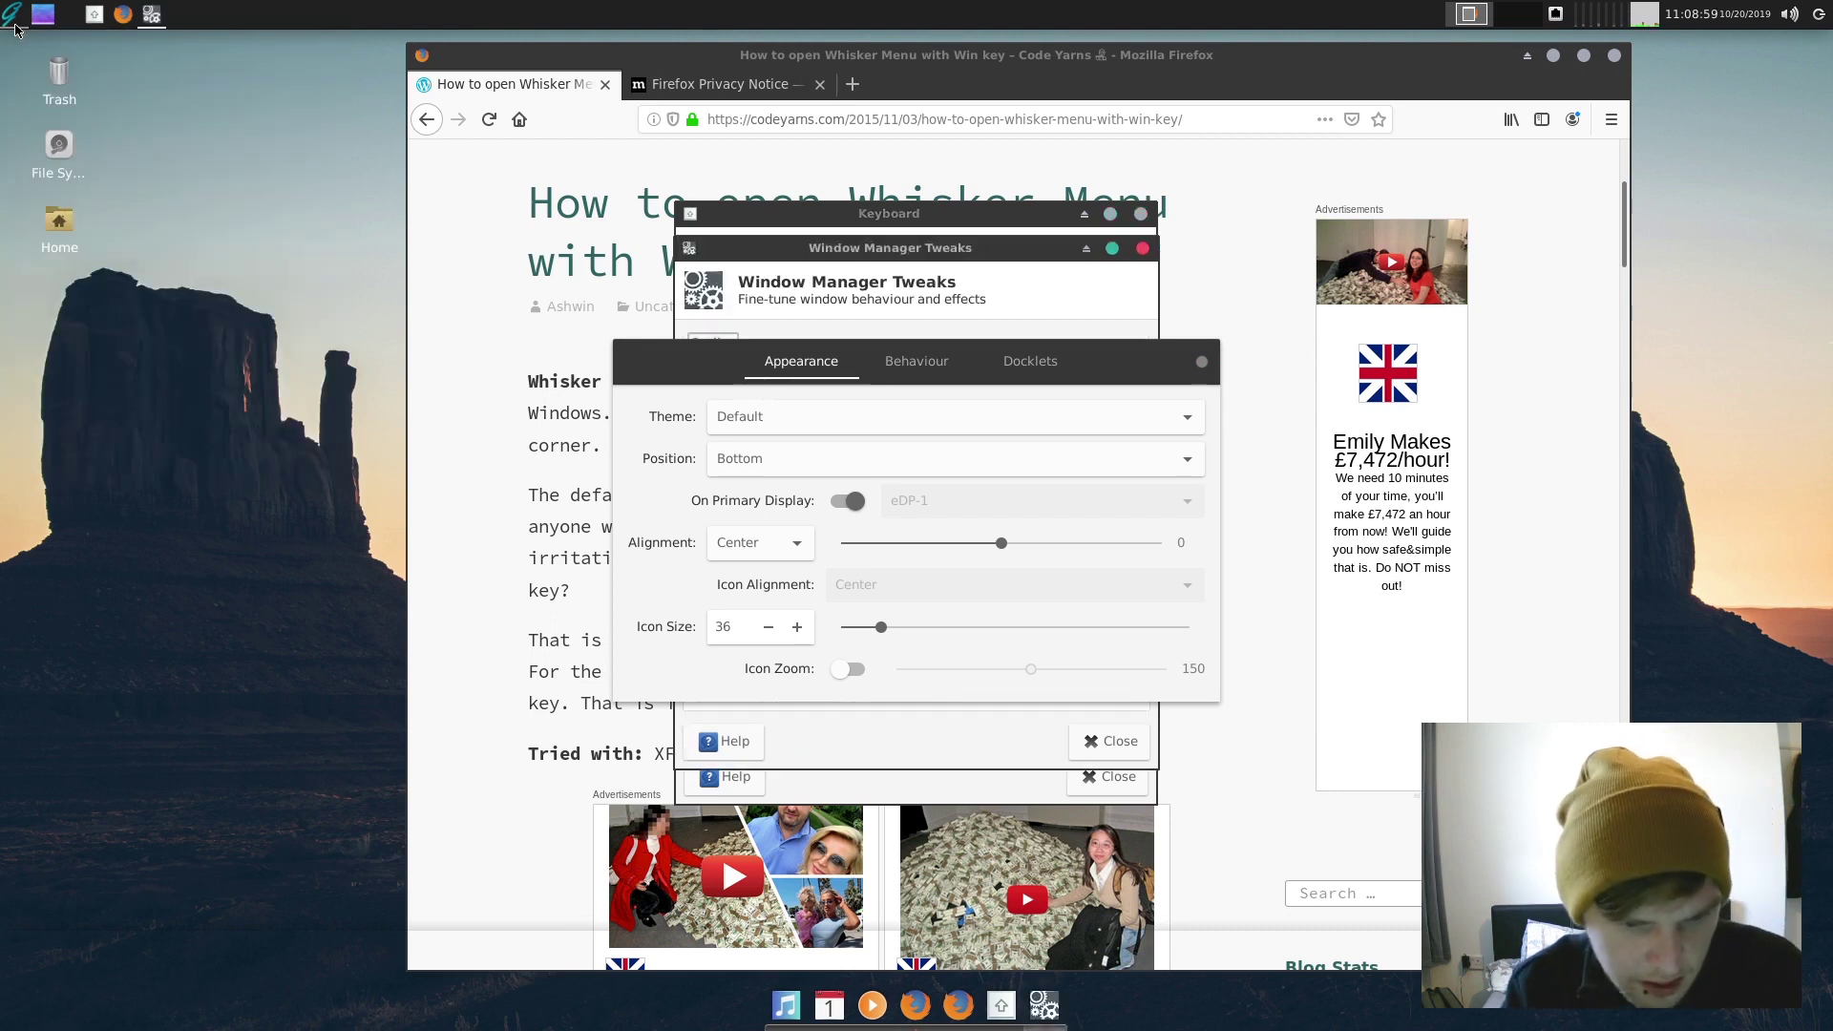
drag(849, 245, 307, 191)
click(561, 290)
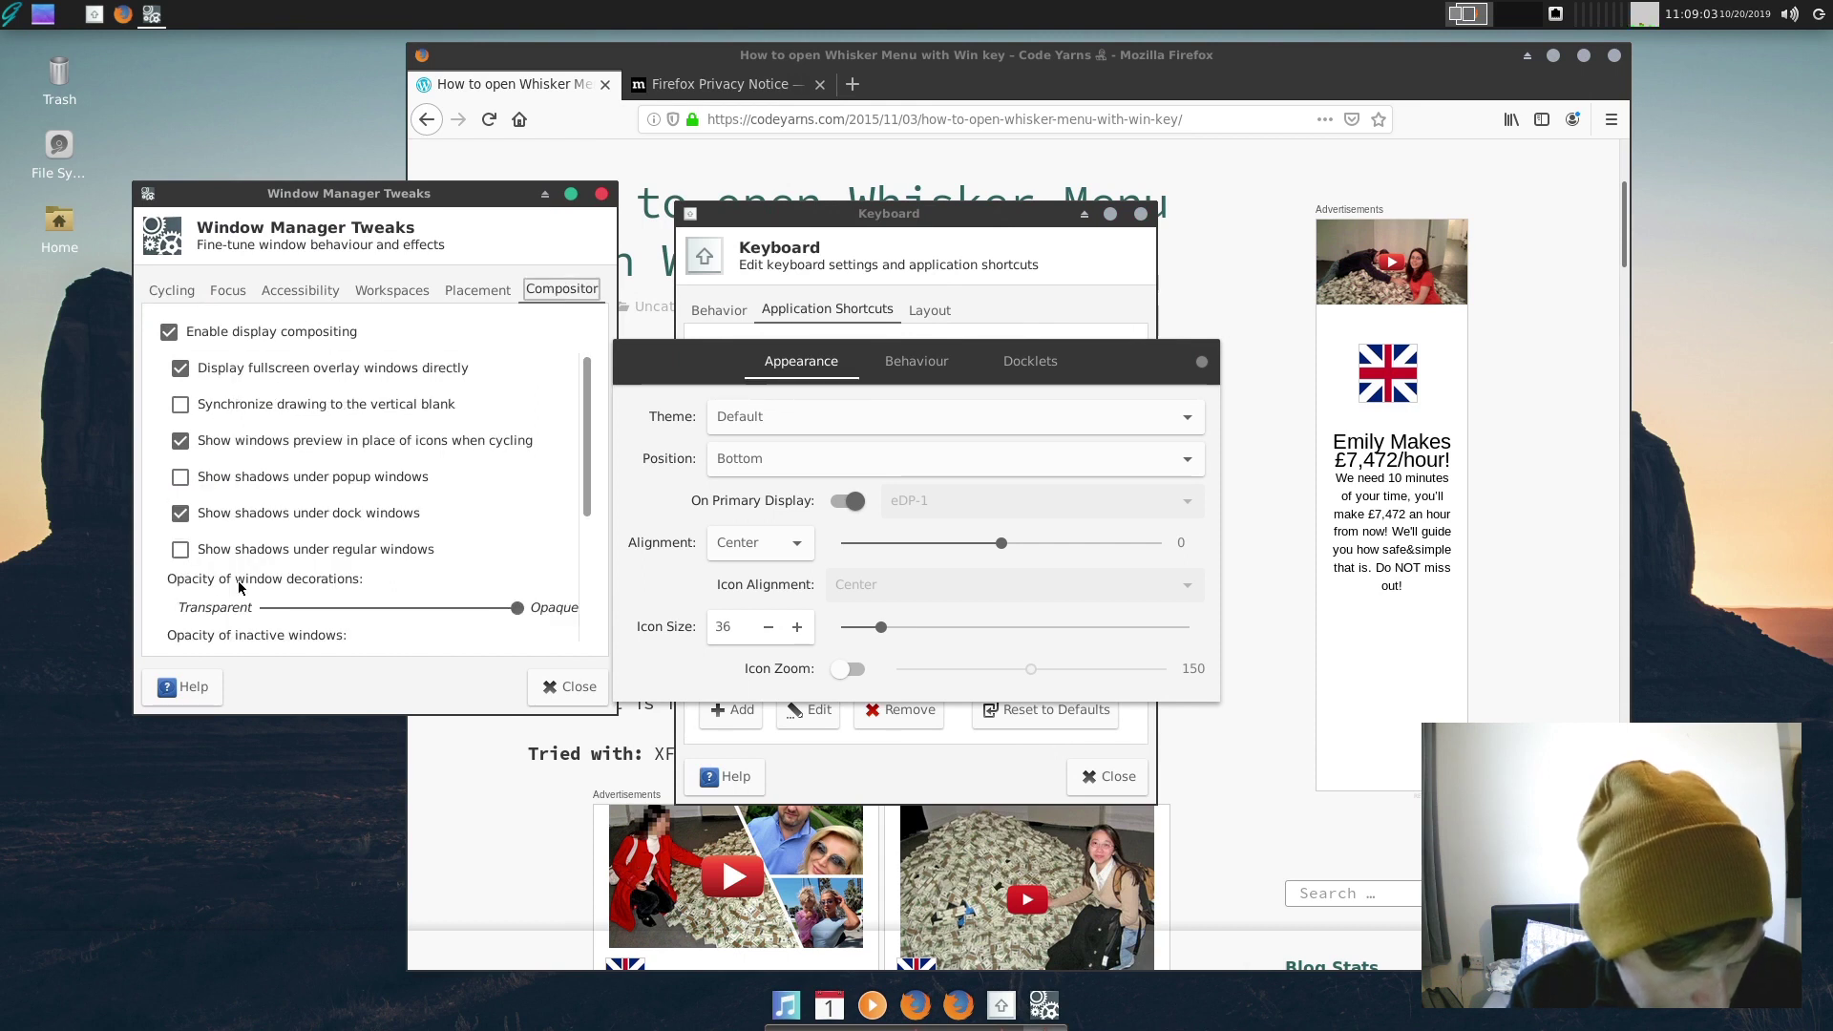
click(287, 521)
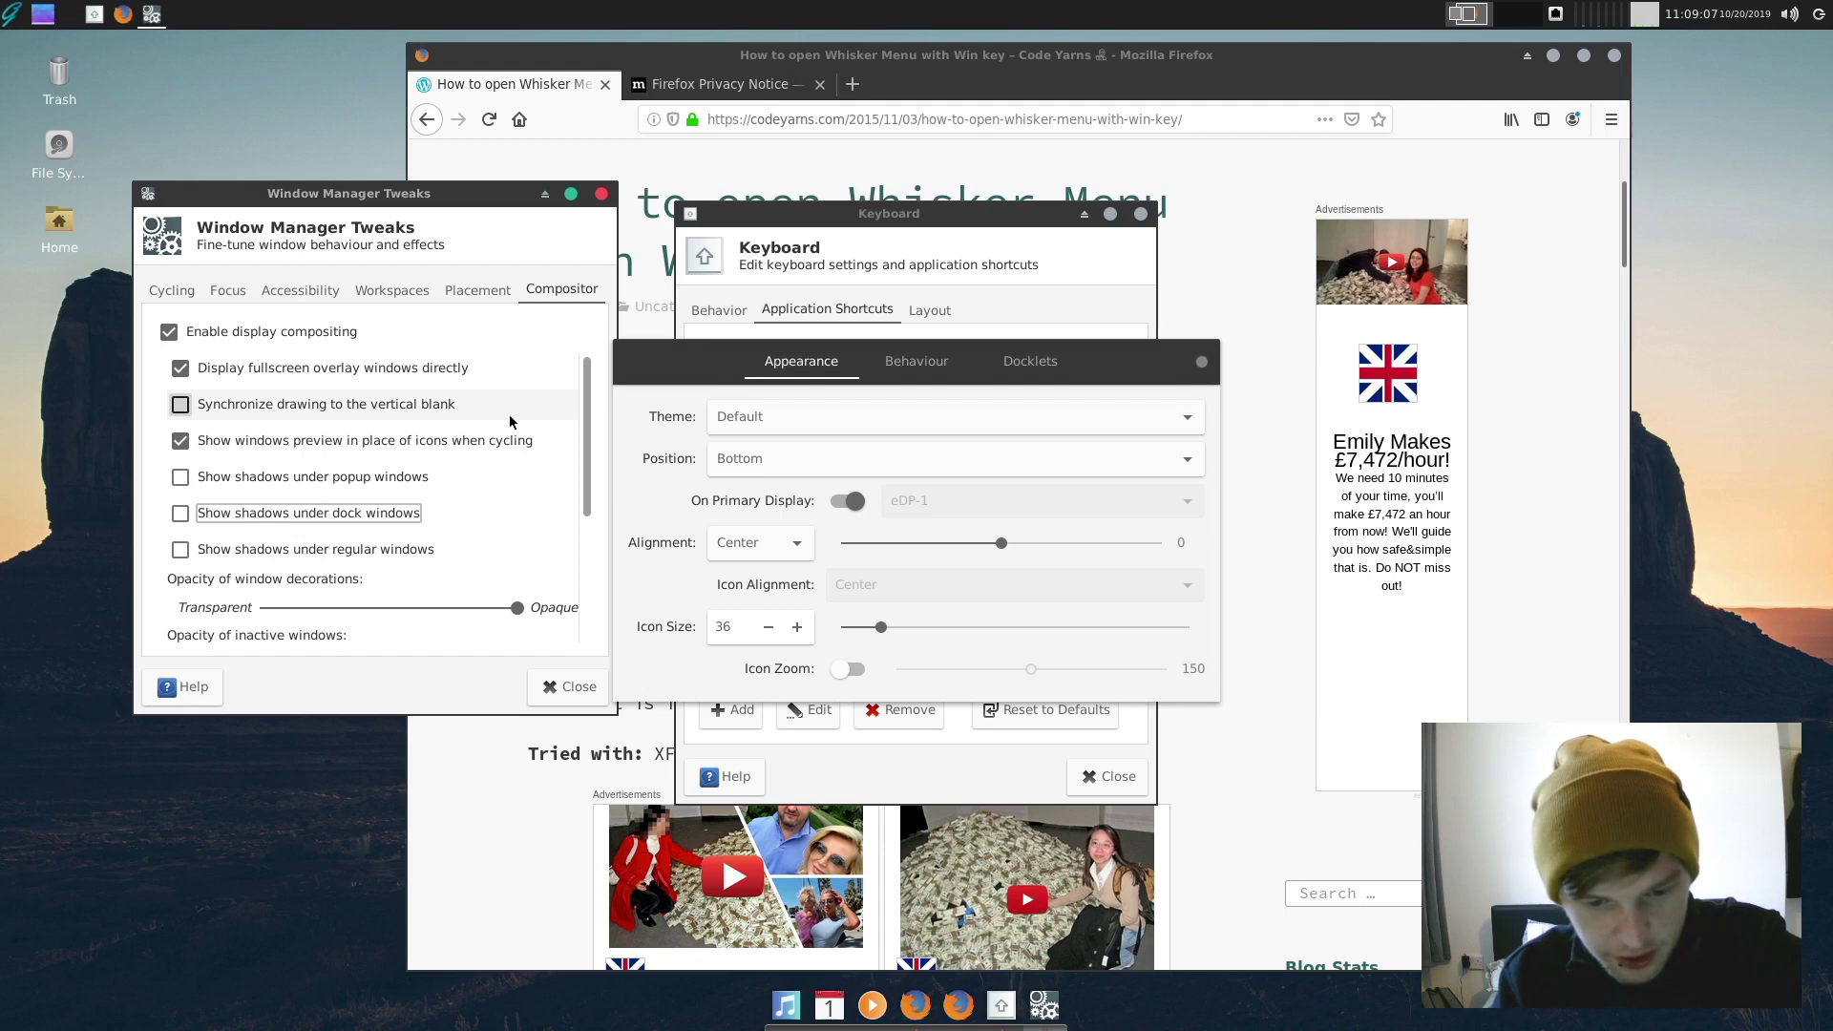
click(602, 195)
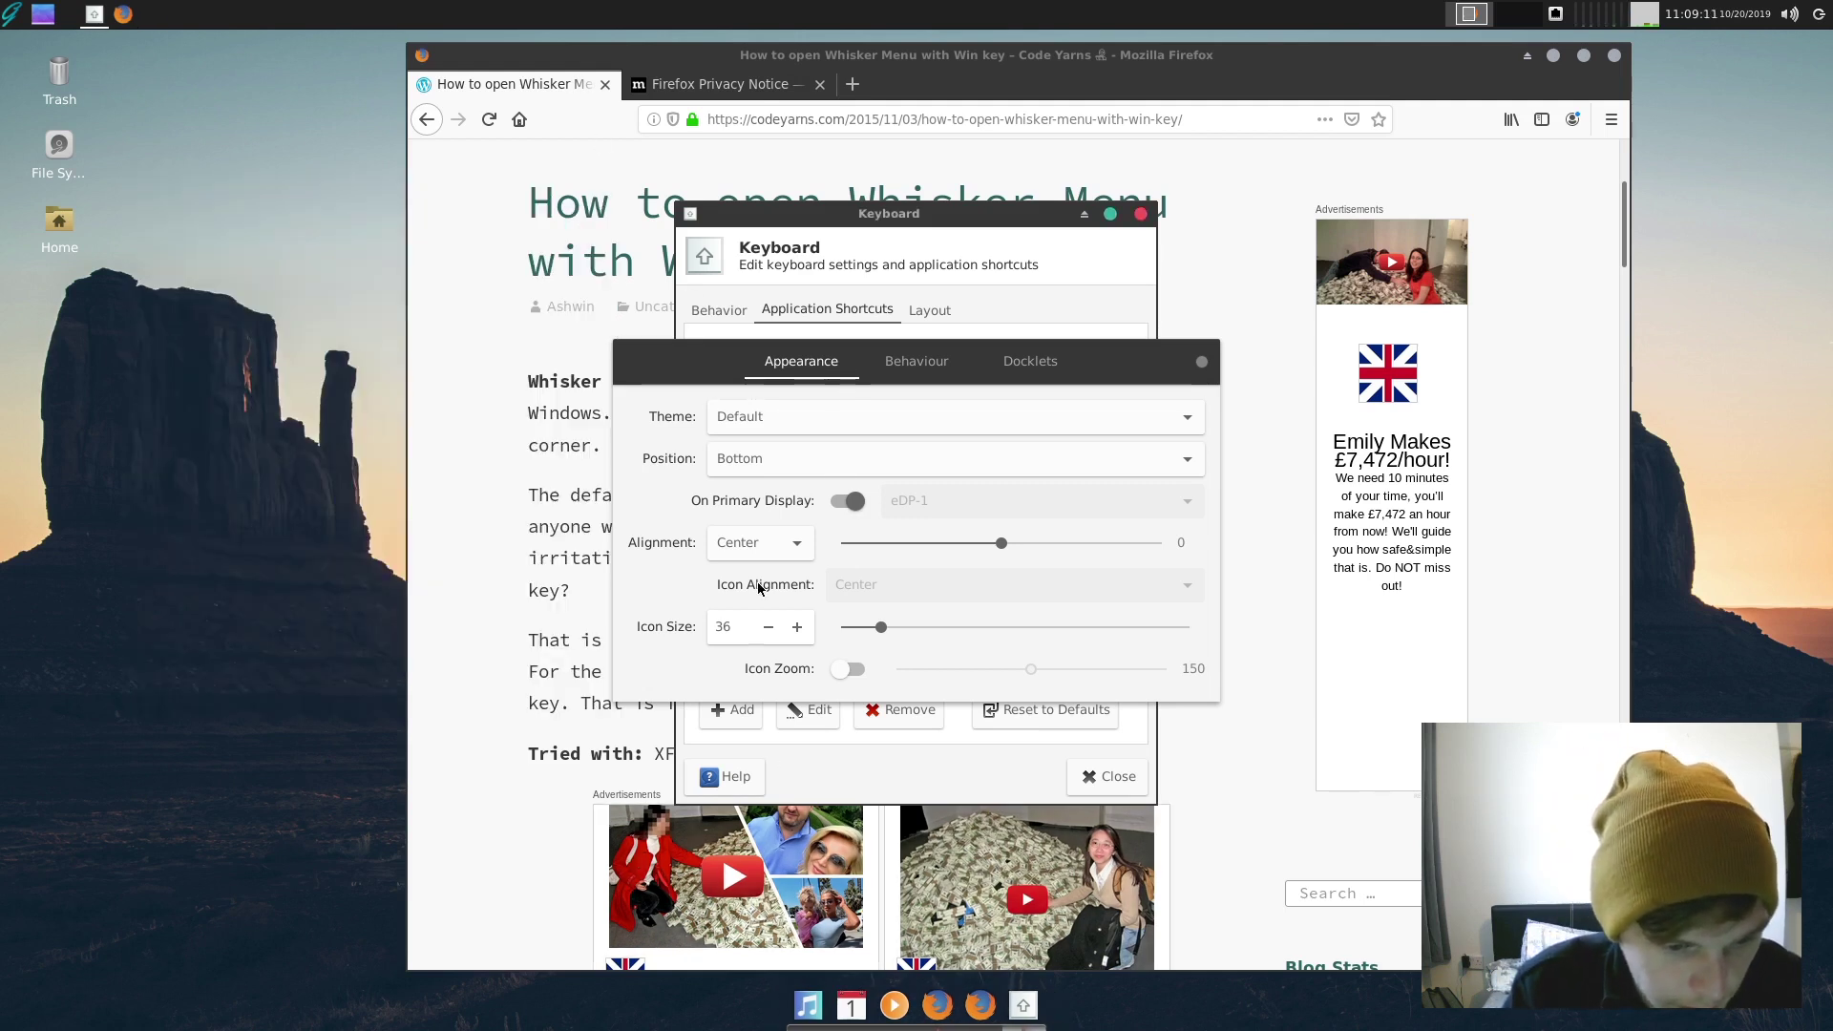
- Unpin the duplicate Firefox icon from the Plank dock
click(802, 426)
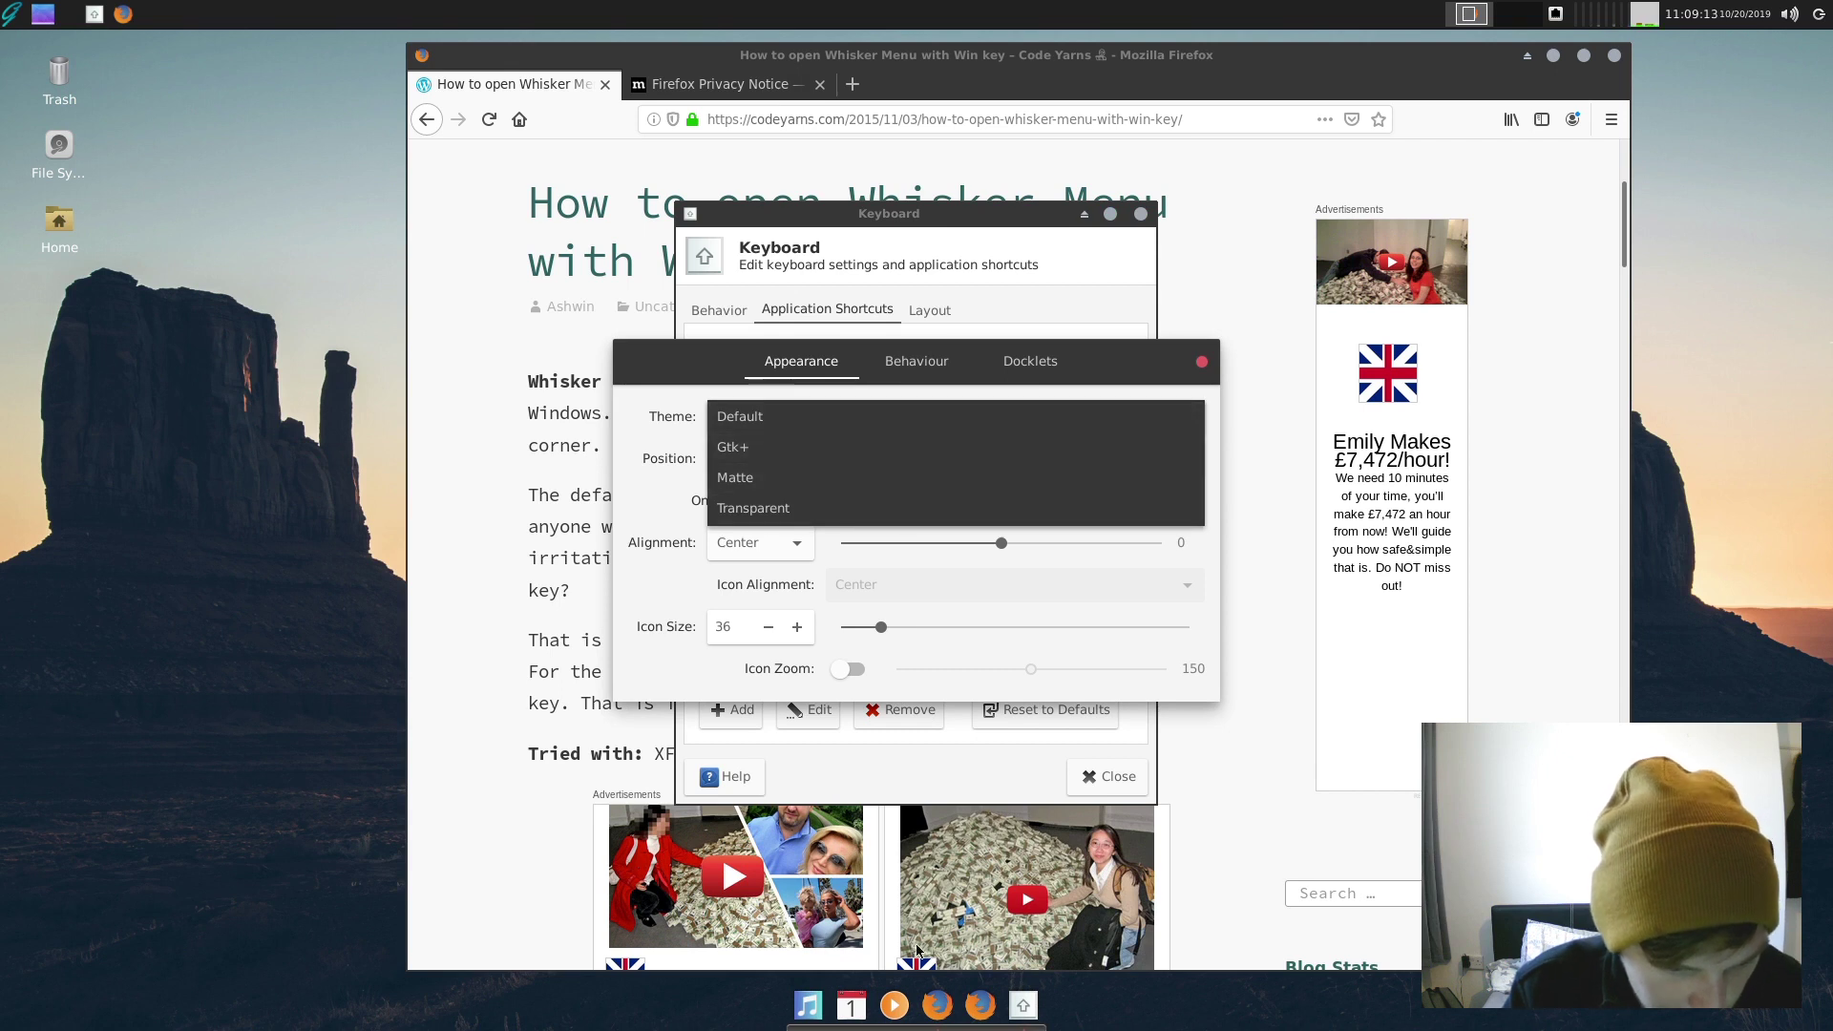
click(981, 1005)
right_click(981, 1005)
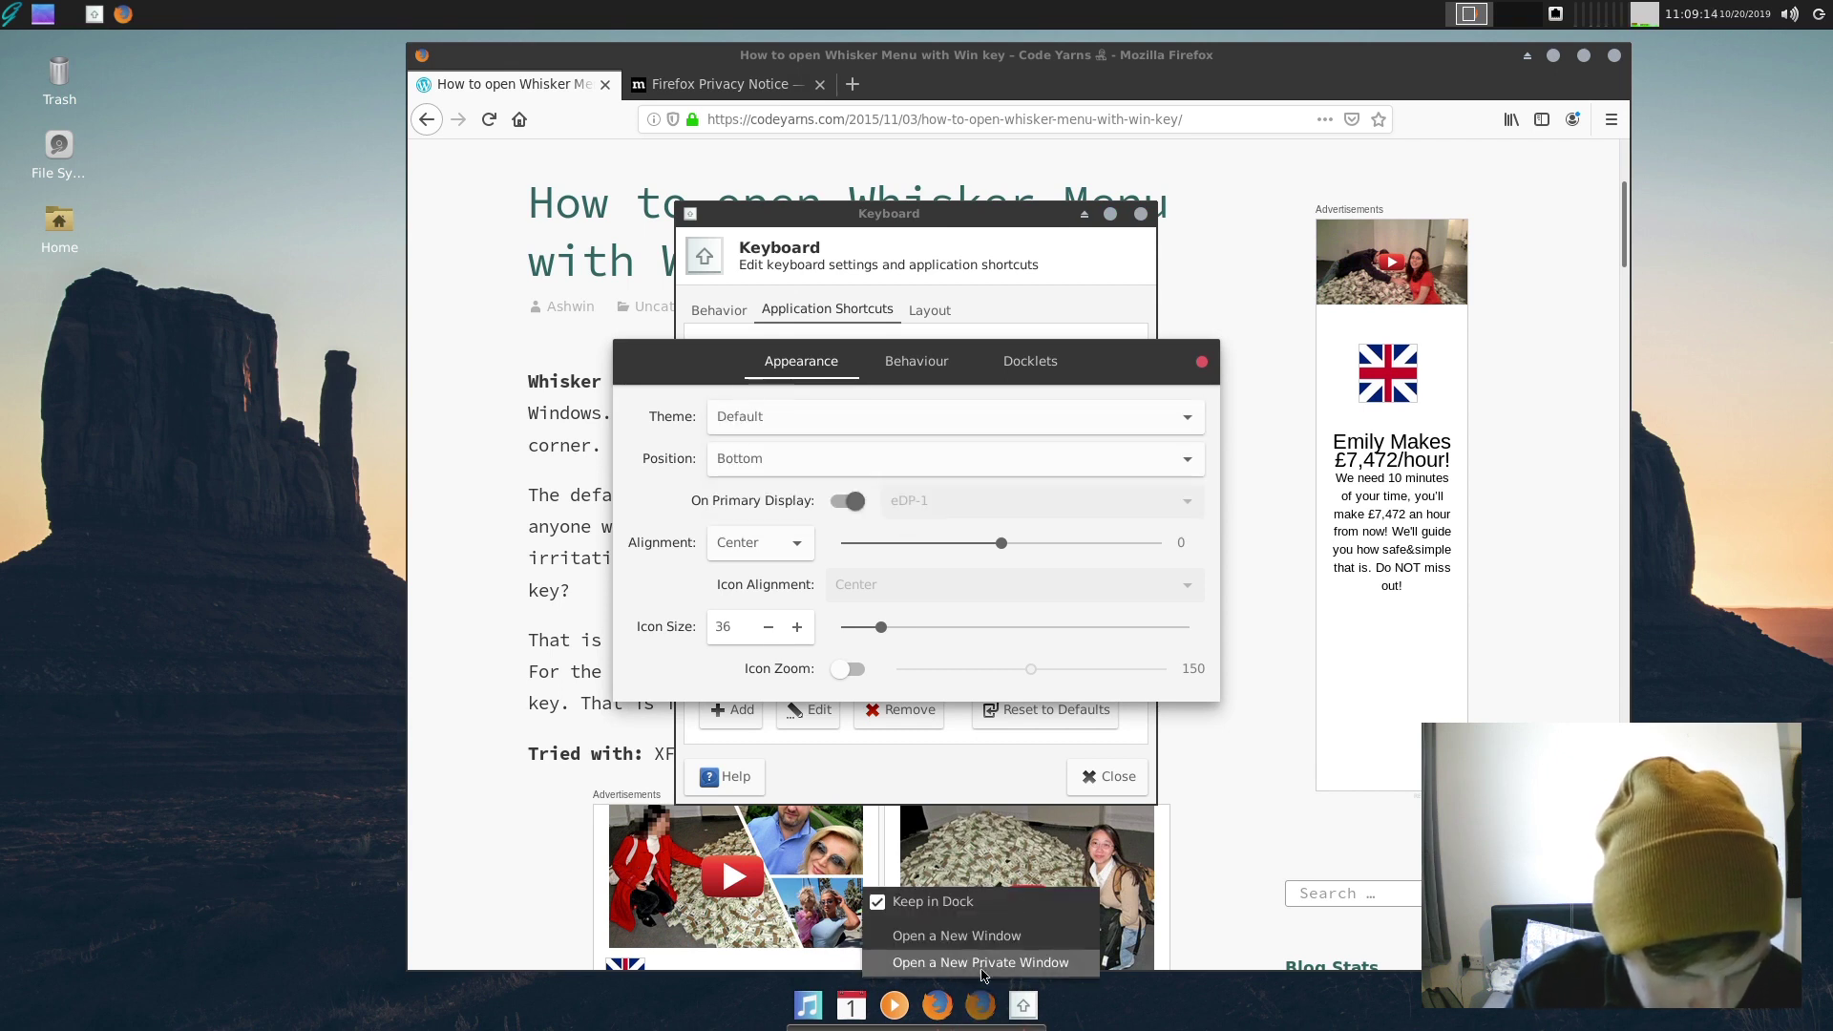
click(955, 904)
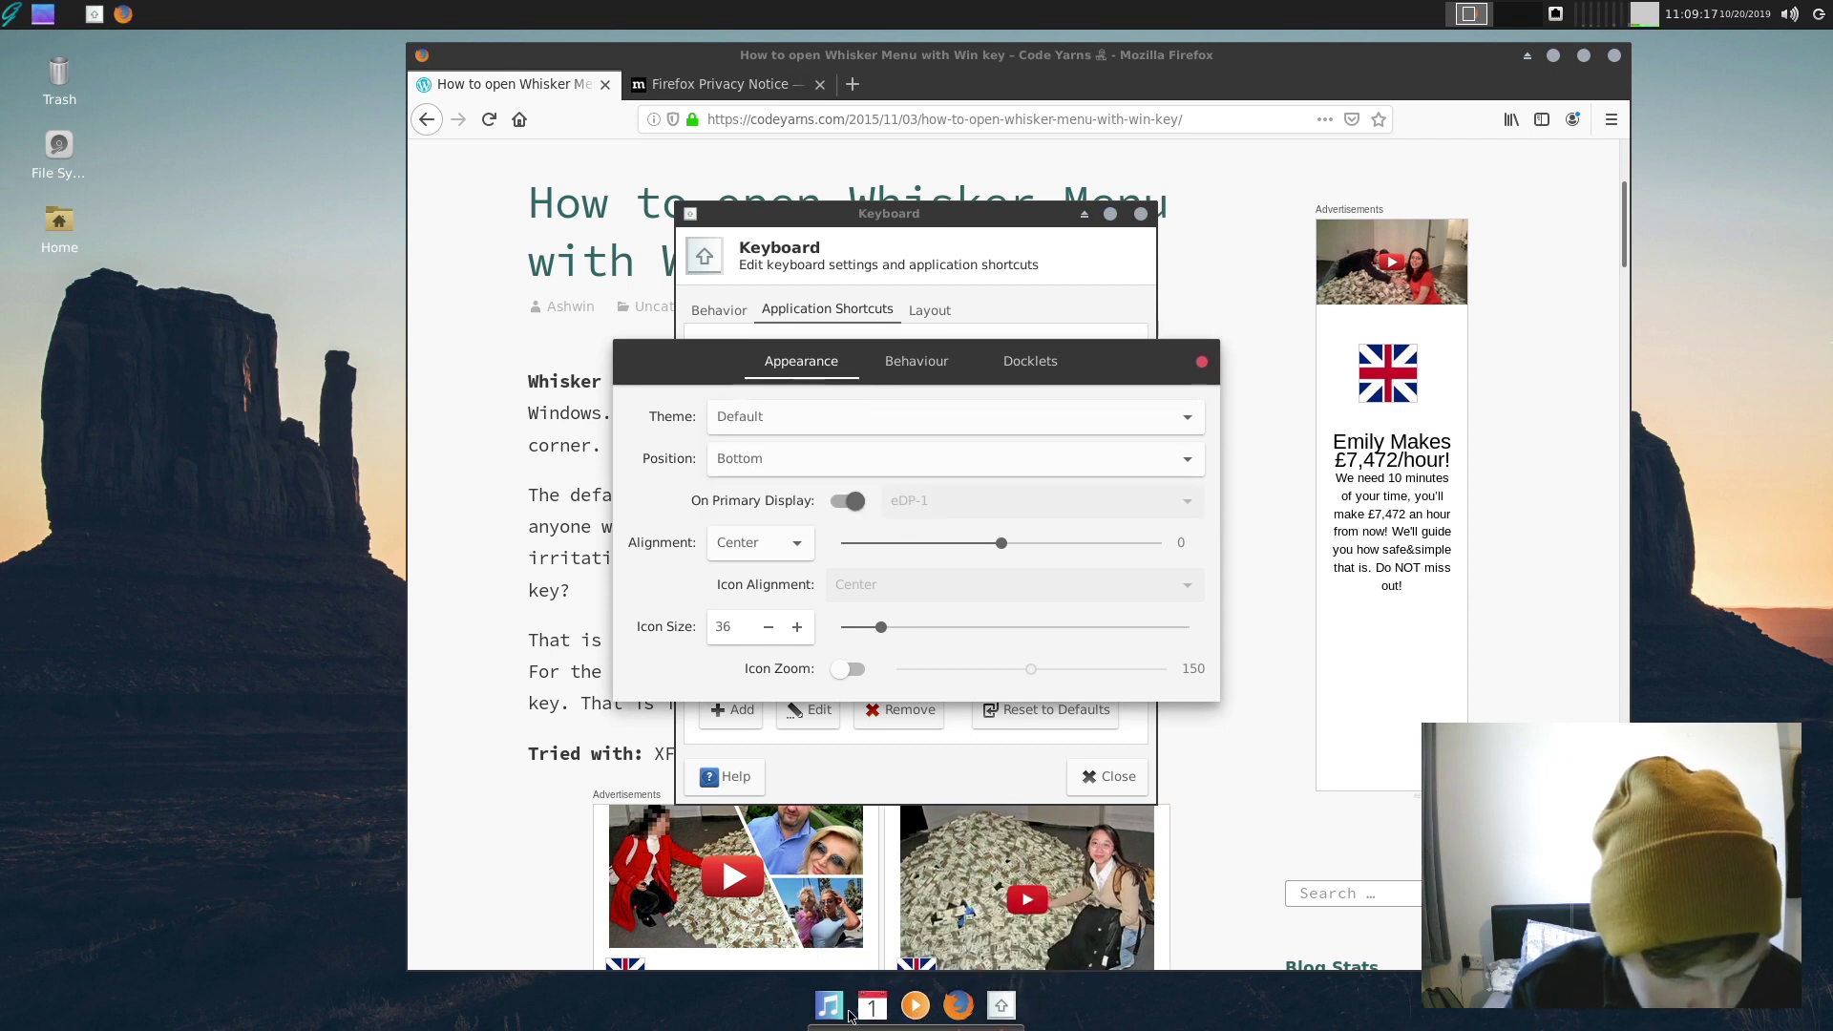
- Close dock preferences, Keyboard settings and Firefox with all tabs, and dismiss the Super_L error
click(1202, 361)
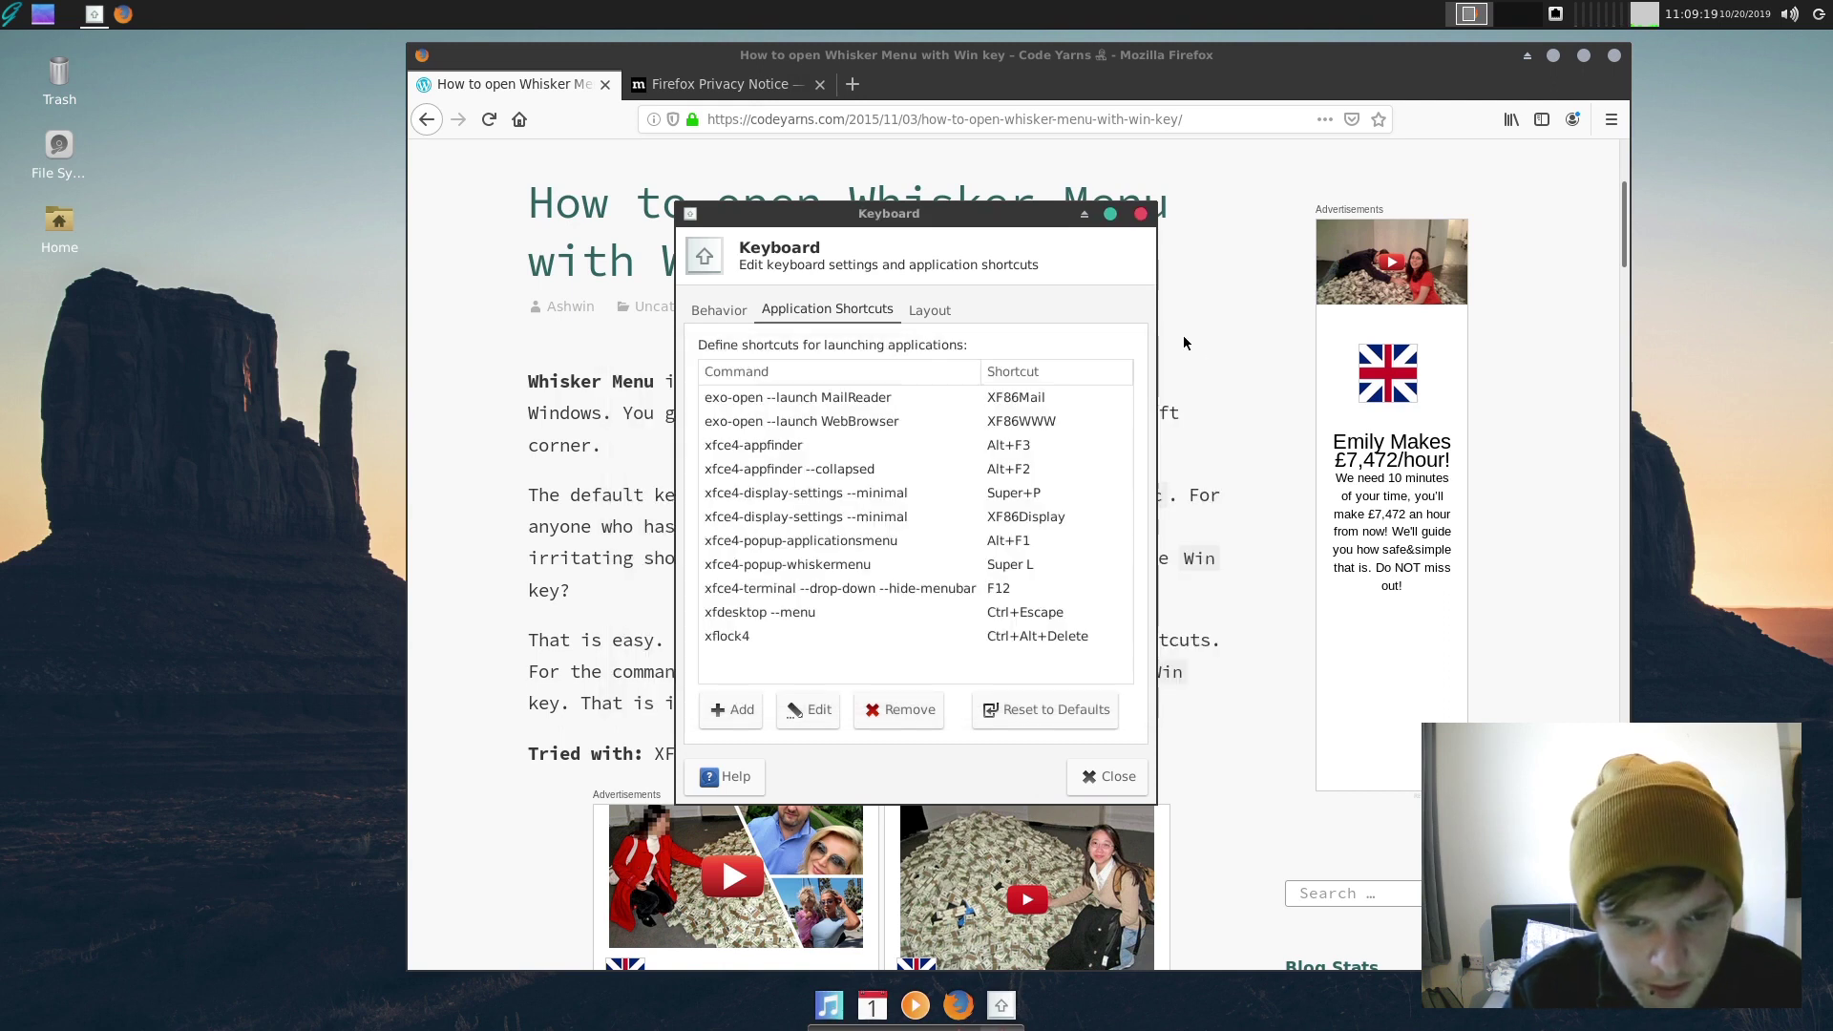
click(1141, 213)
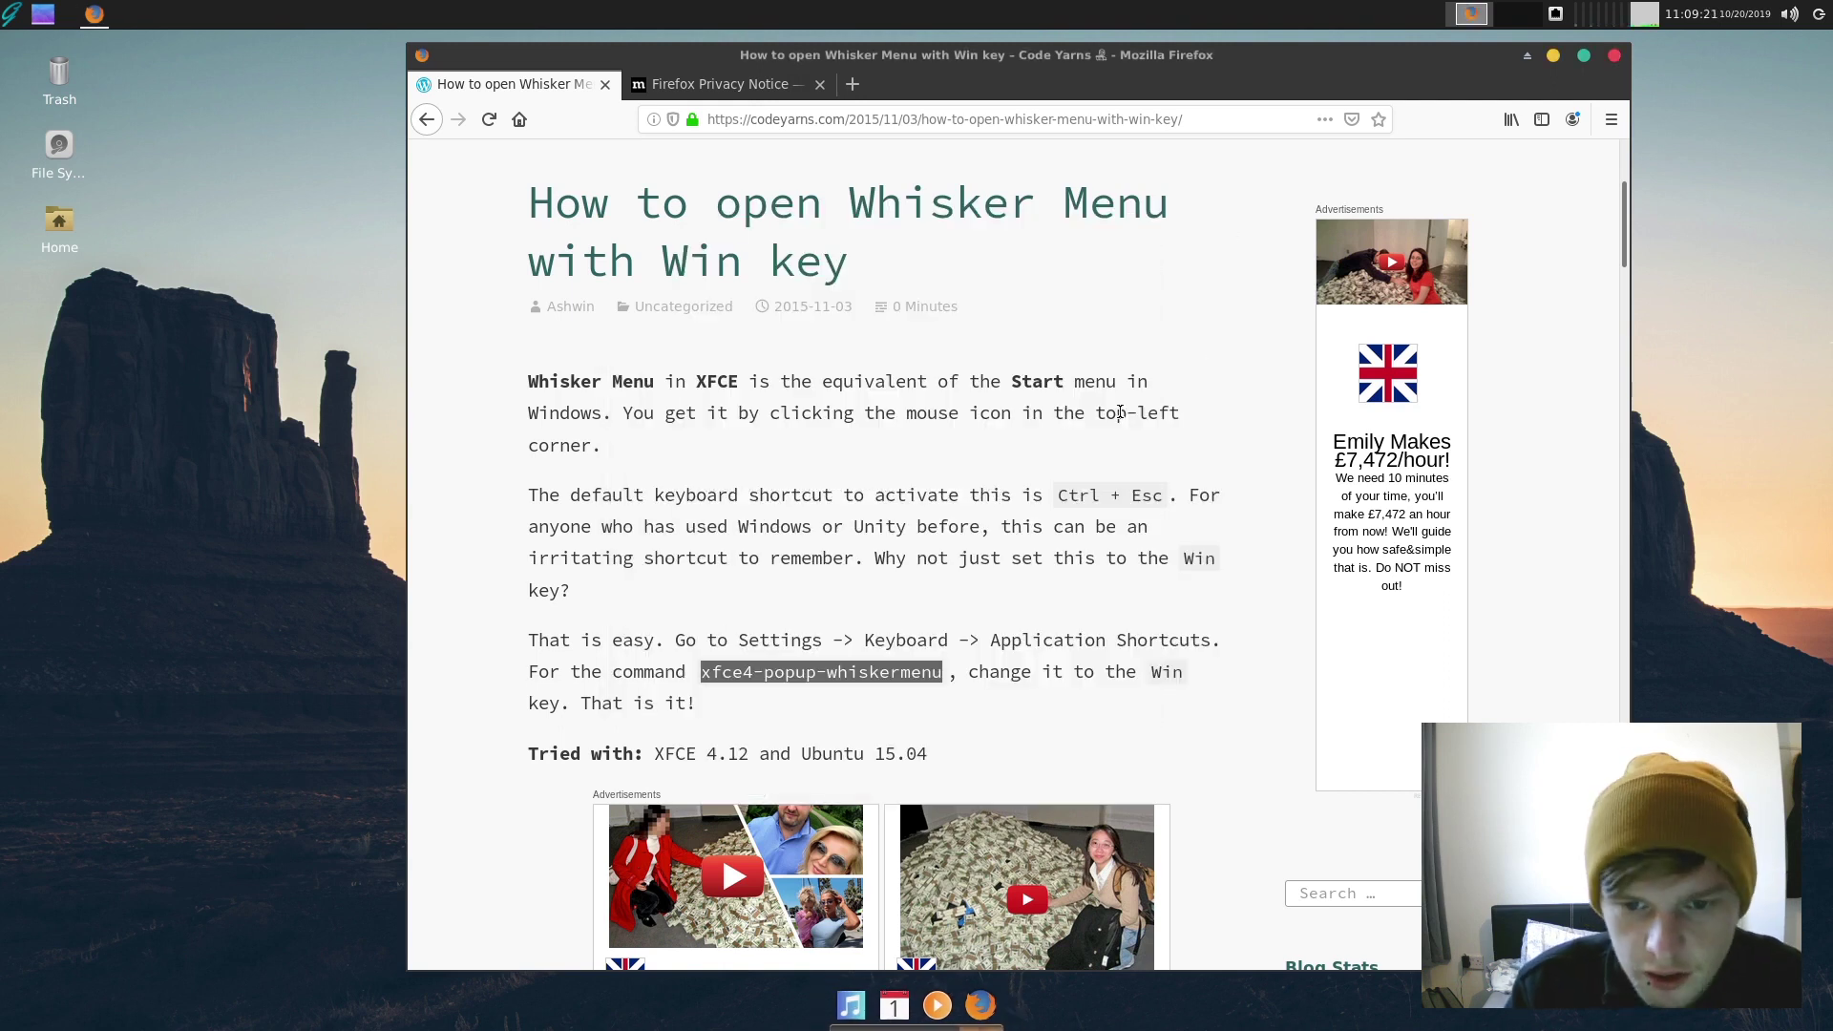
click(1615, 55)
click(1207, 558)
click(1043, 581)
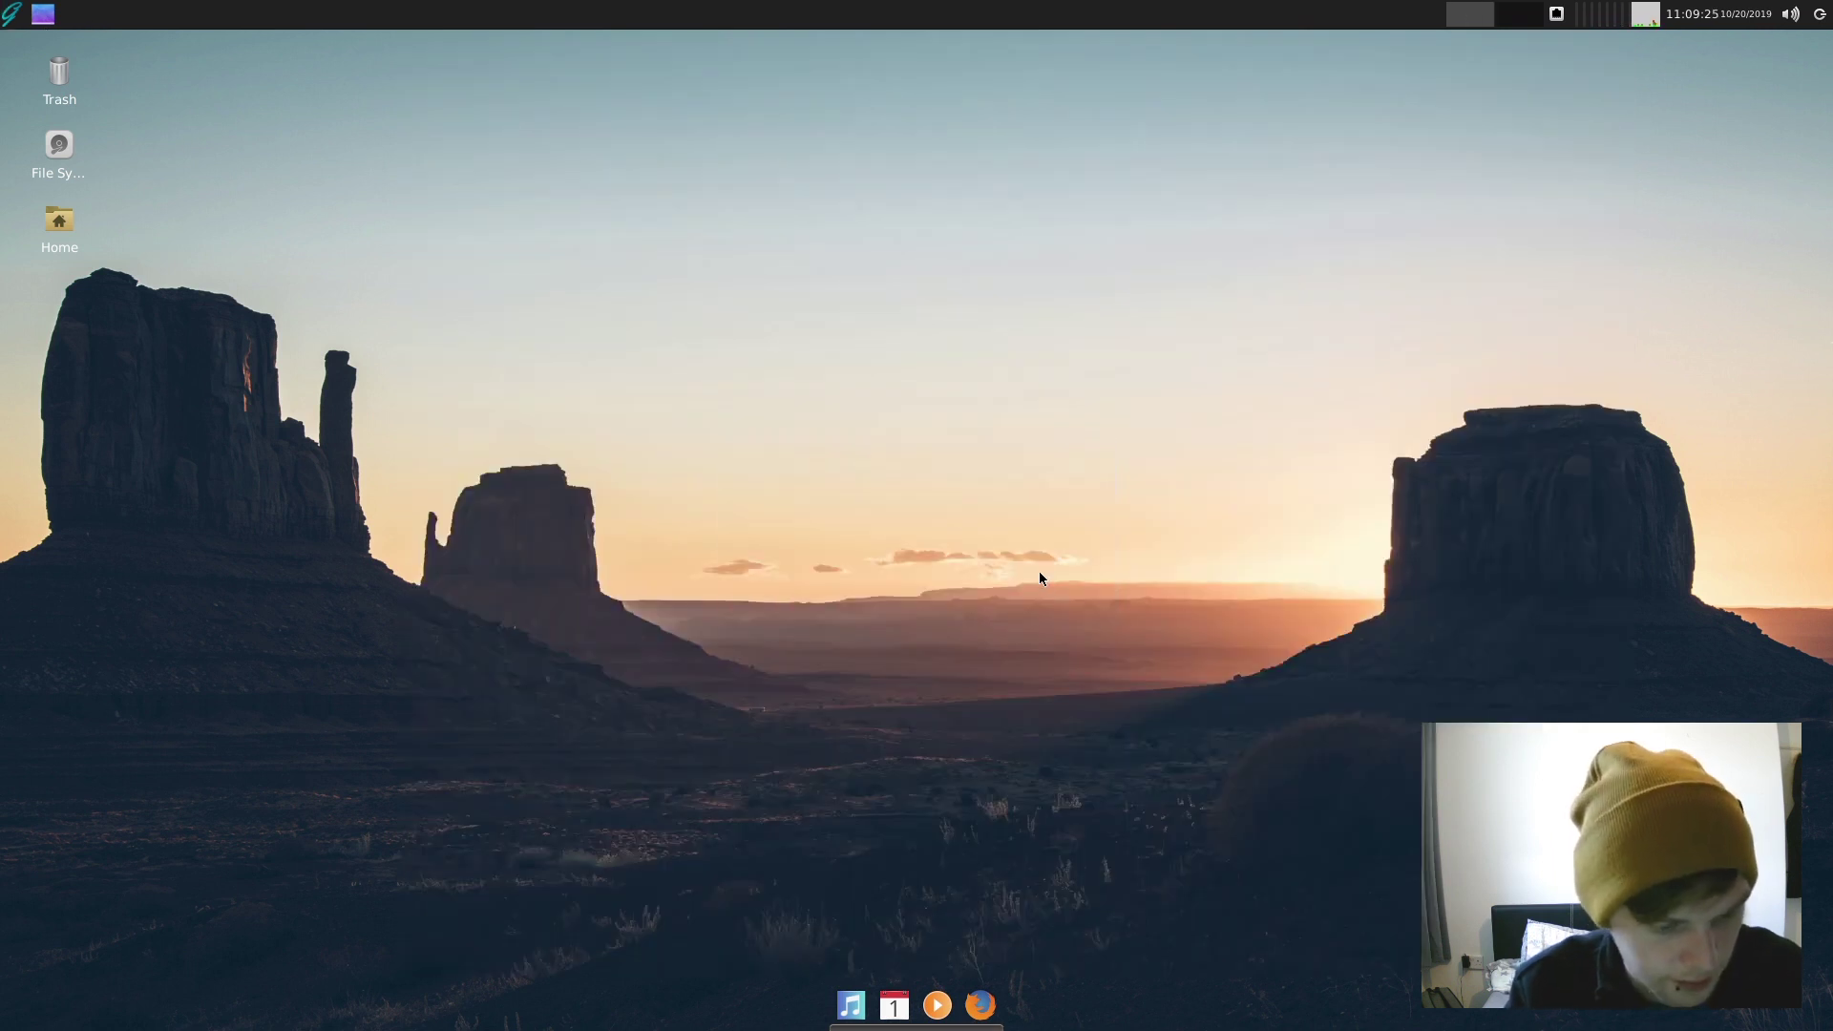
- Open Appearance settings via 'appear' and apply the Vimix-Dark style theme
key(super)
text(appear)
key(Return)
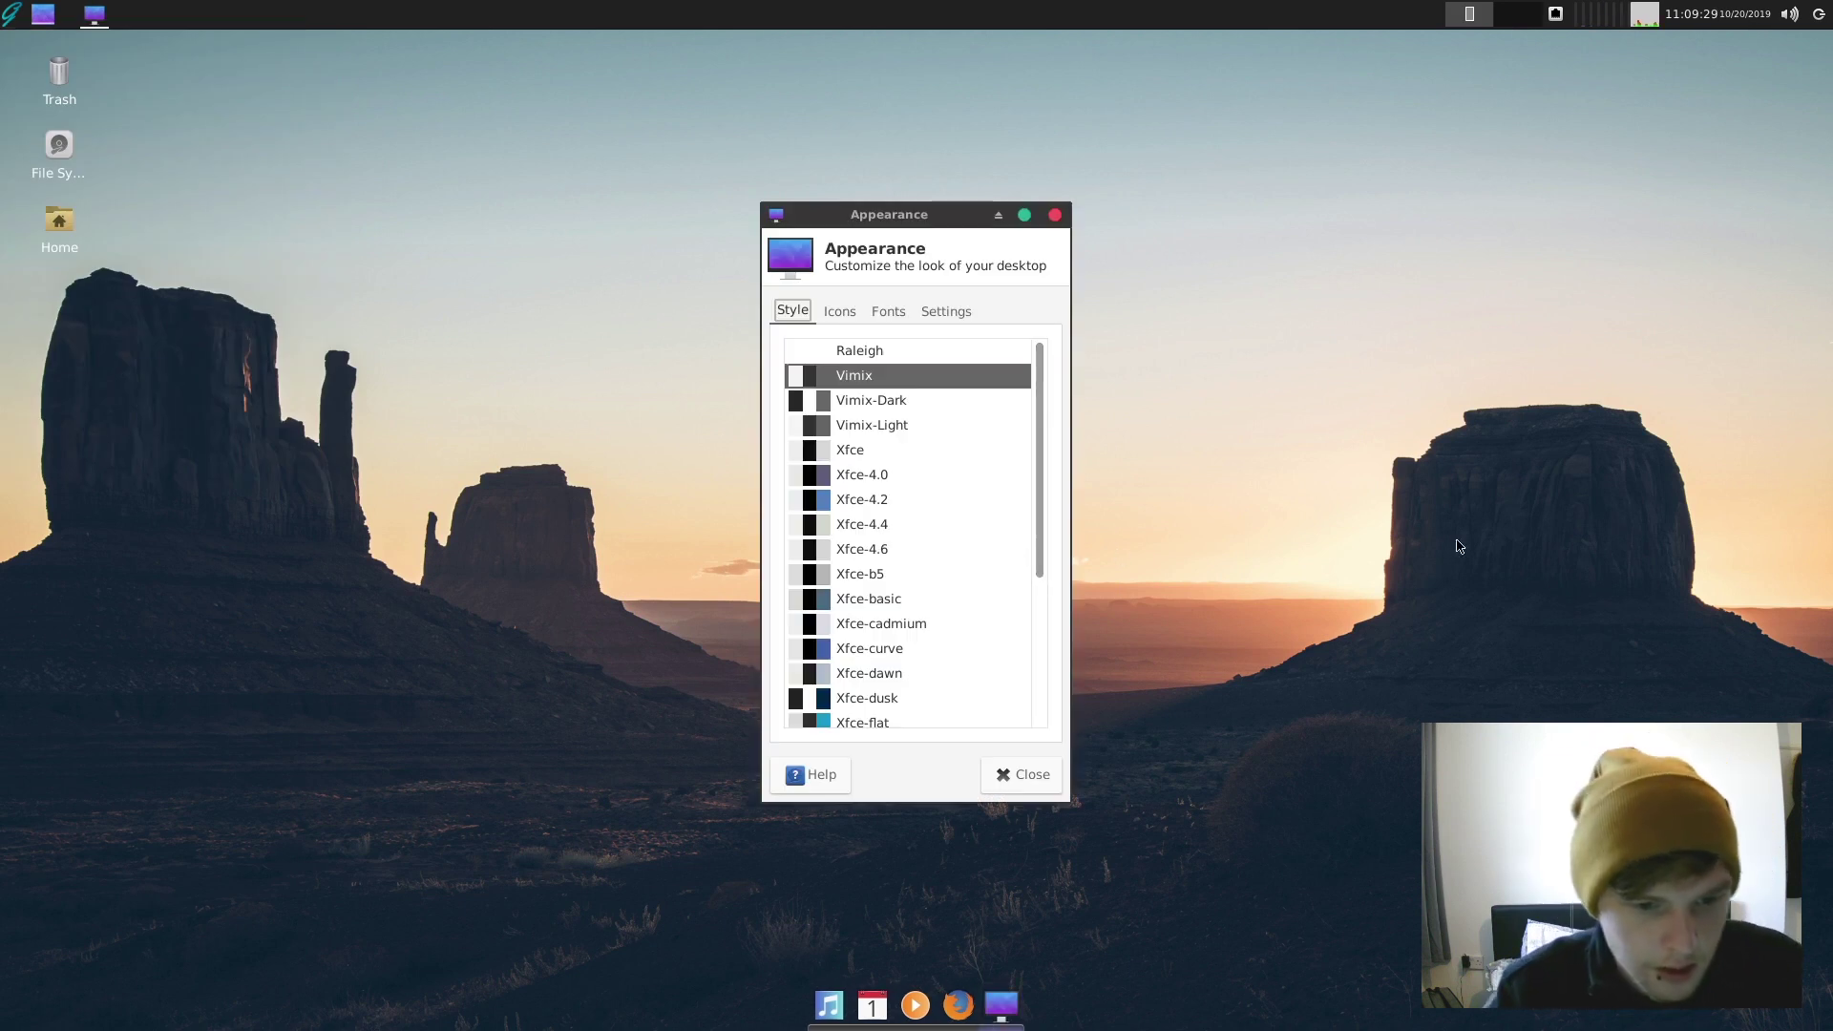
click(840, 311)
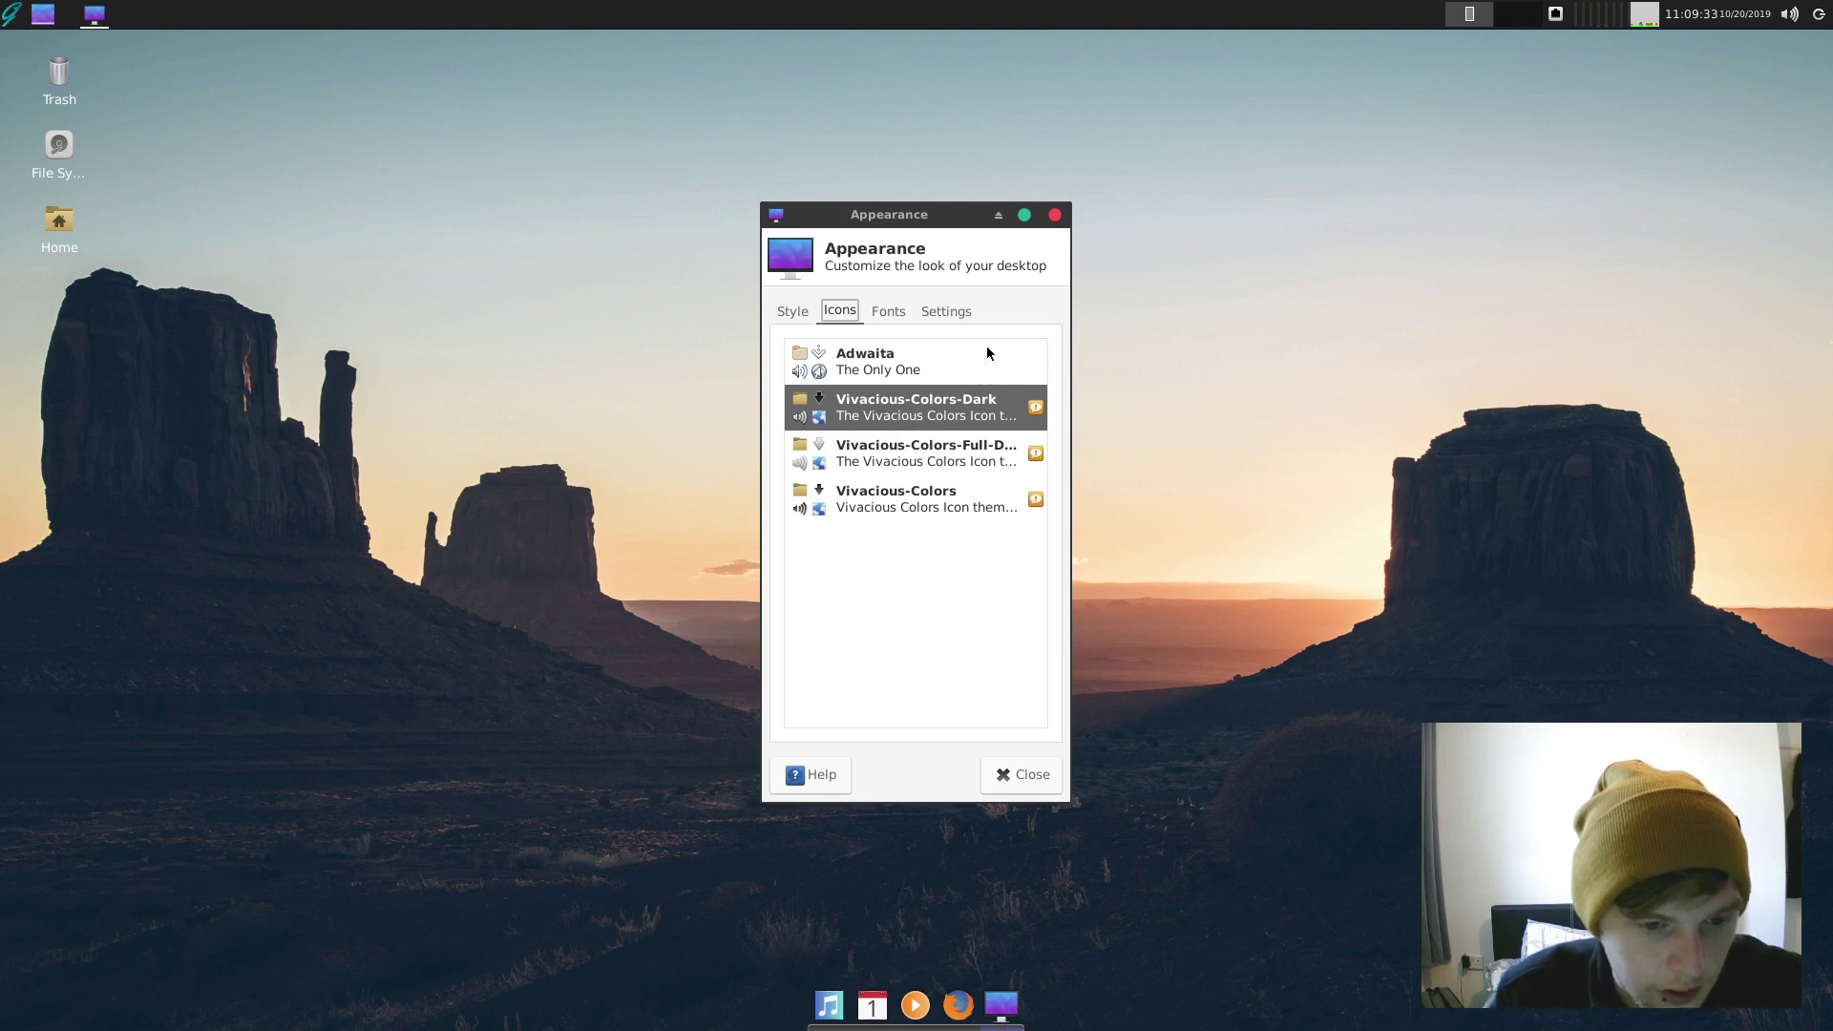
click(779, 312)
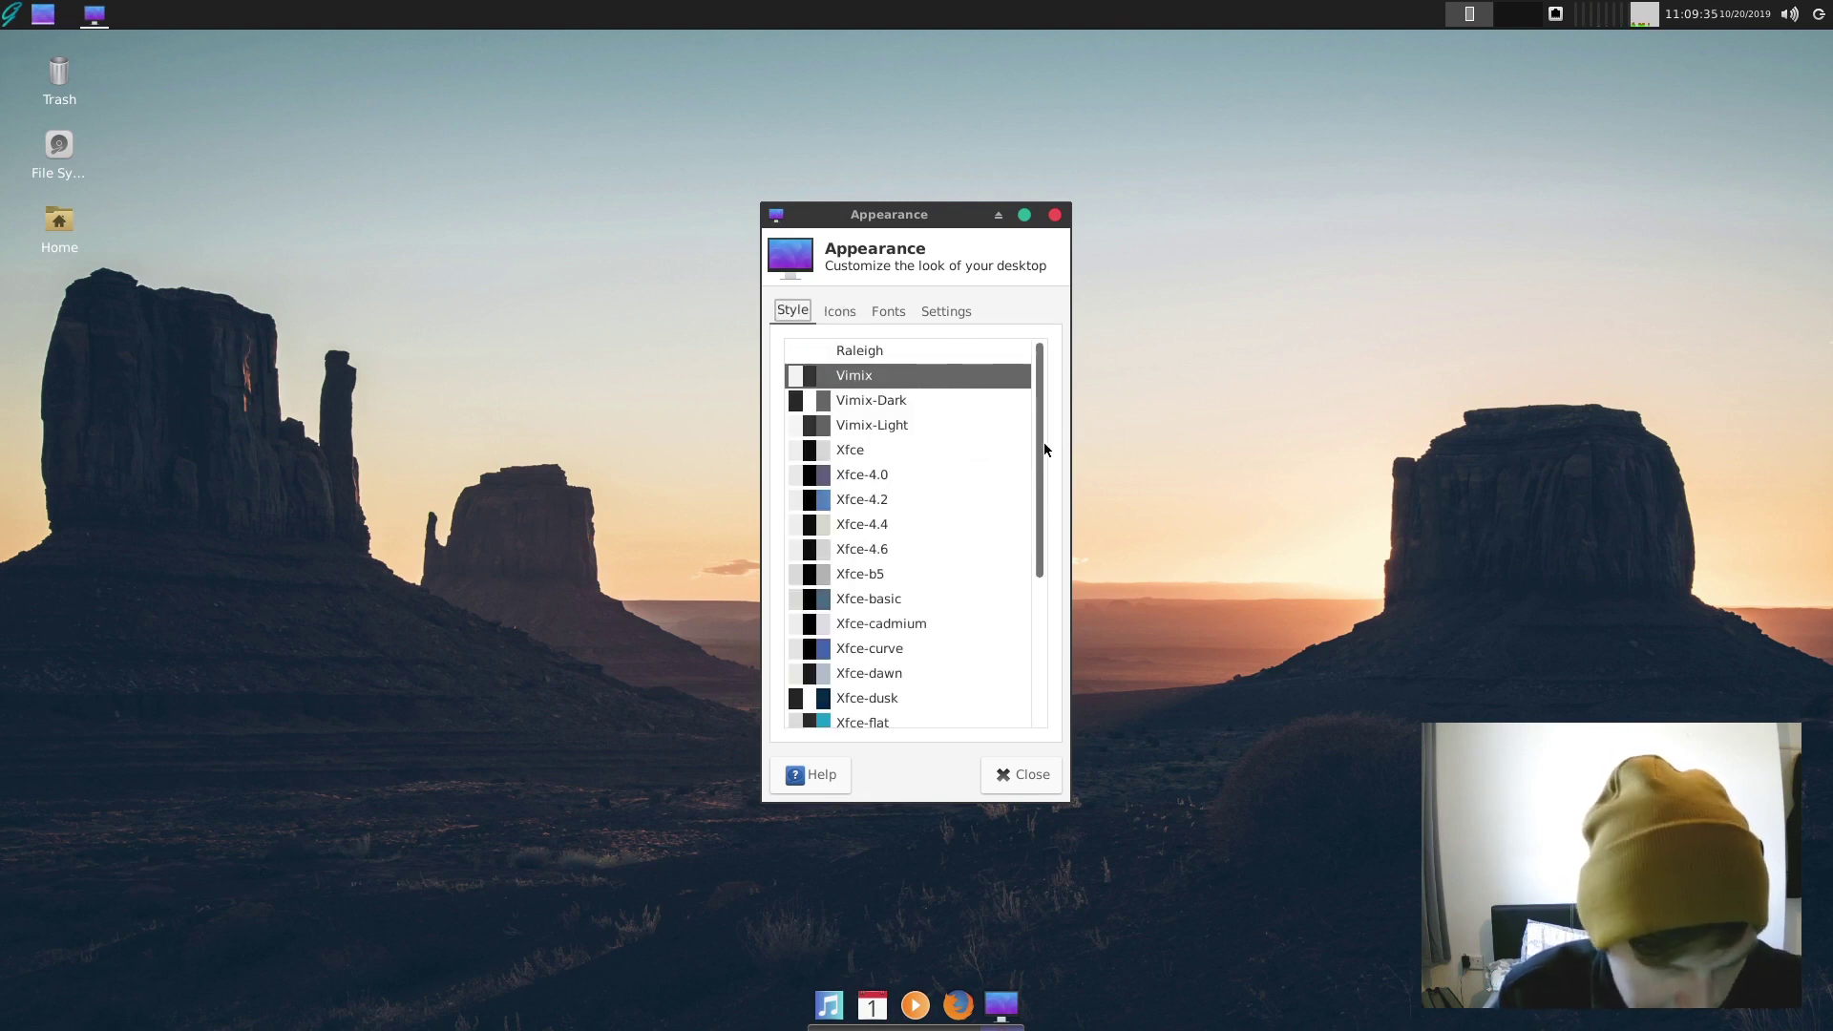
drag(1044, 443, 1048, 401)
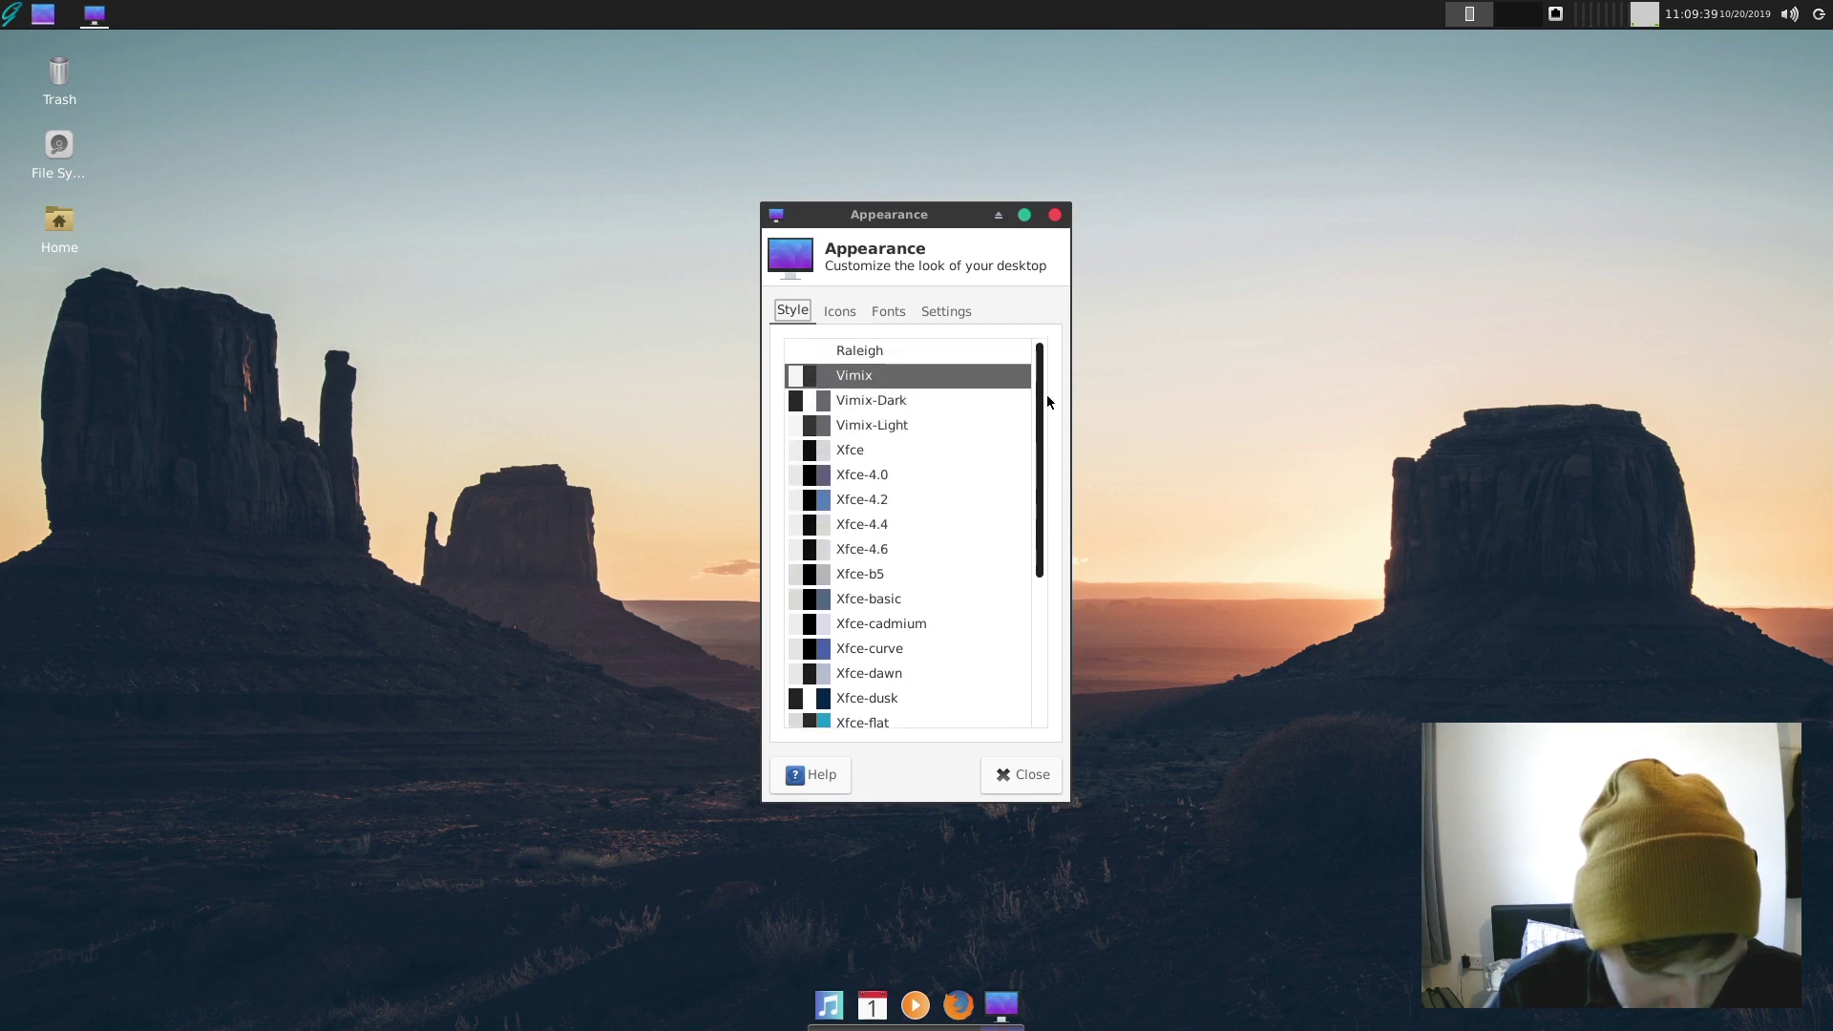
click(897, 403)
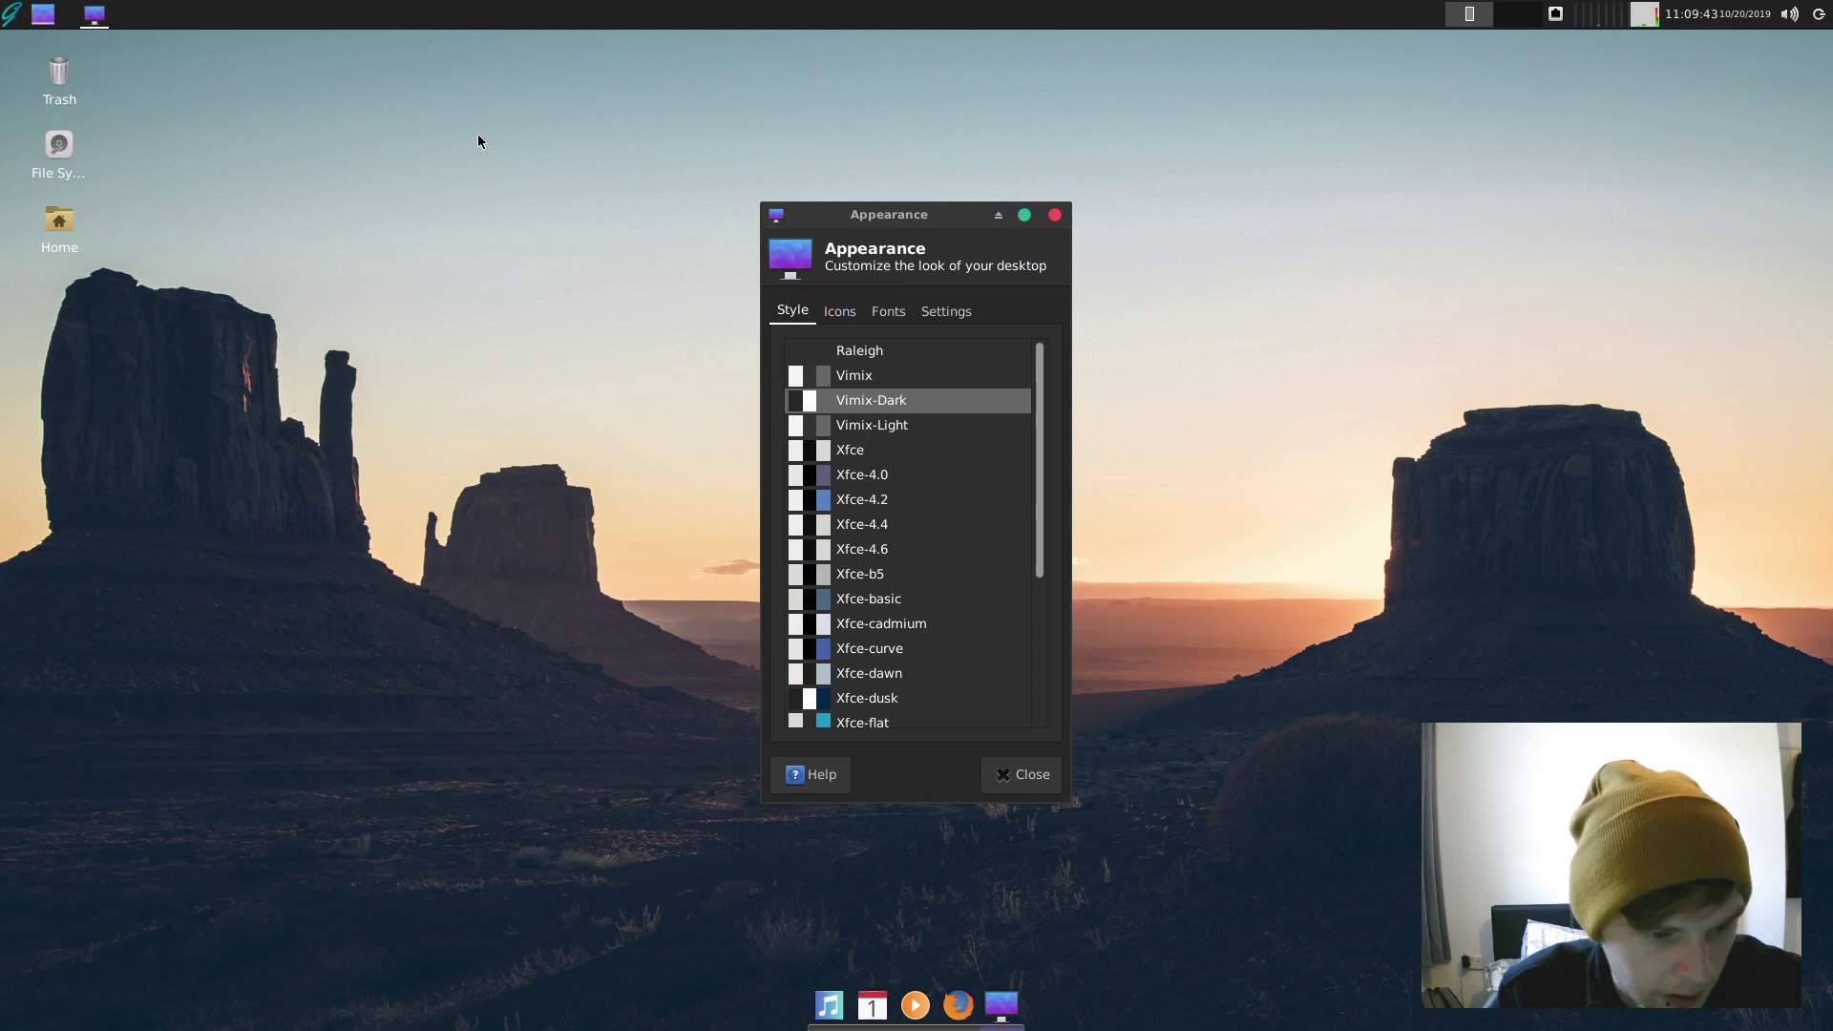
- Open the Home folder in the file manager and arrange it beside the Appearance window
click(9, 13)
click(478, 172)
double_click(48, 227)
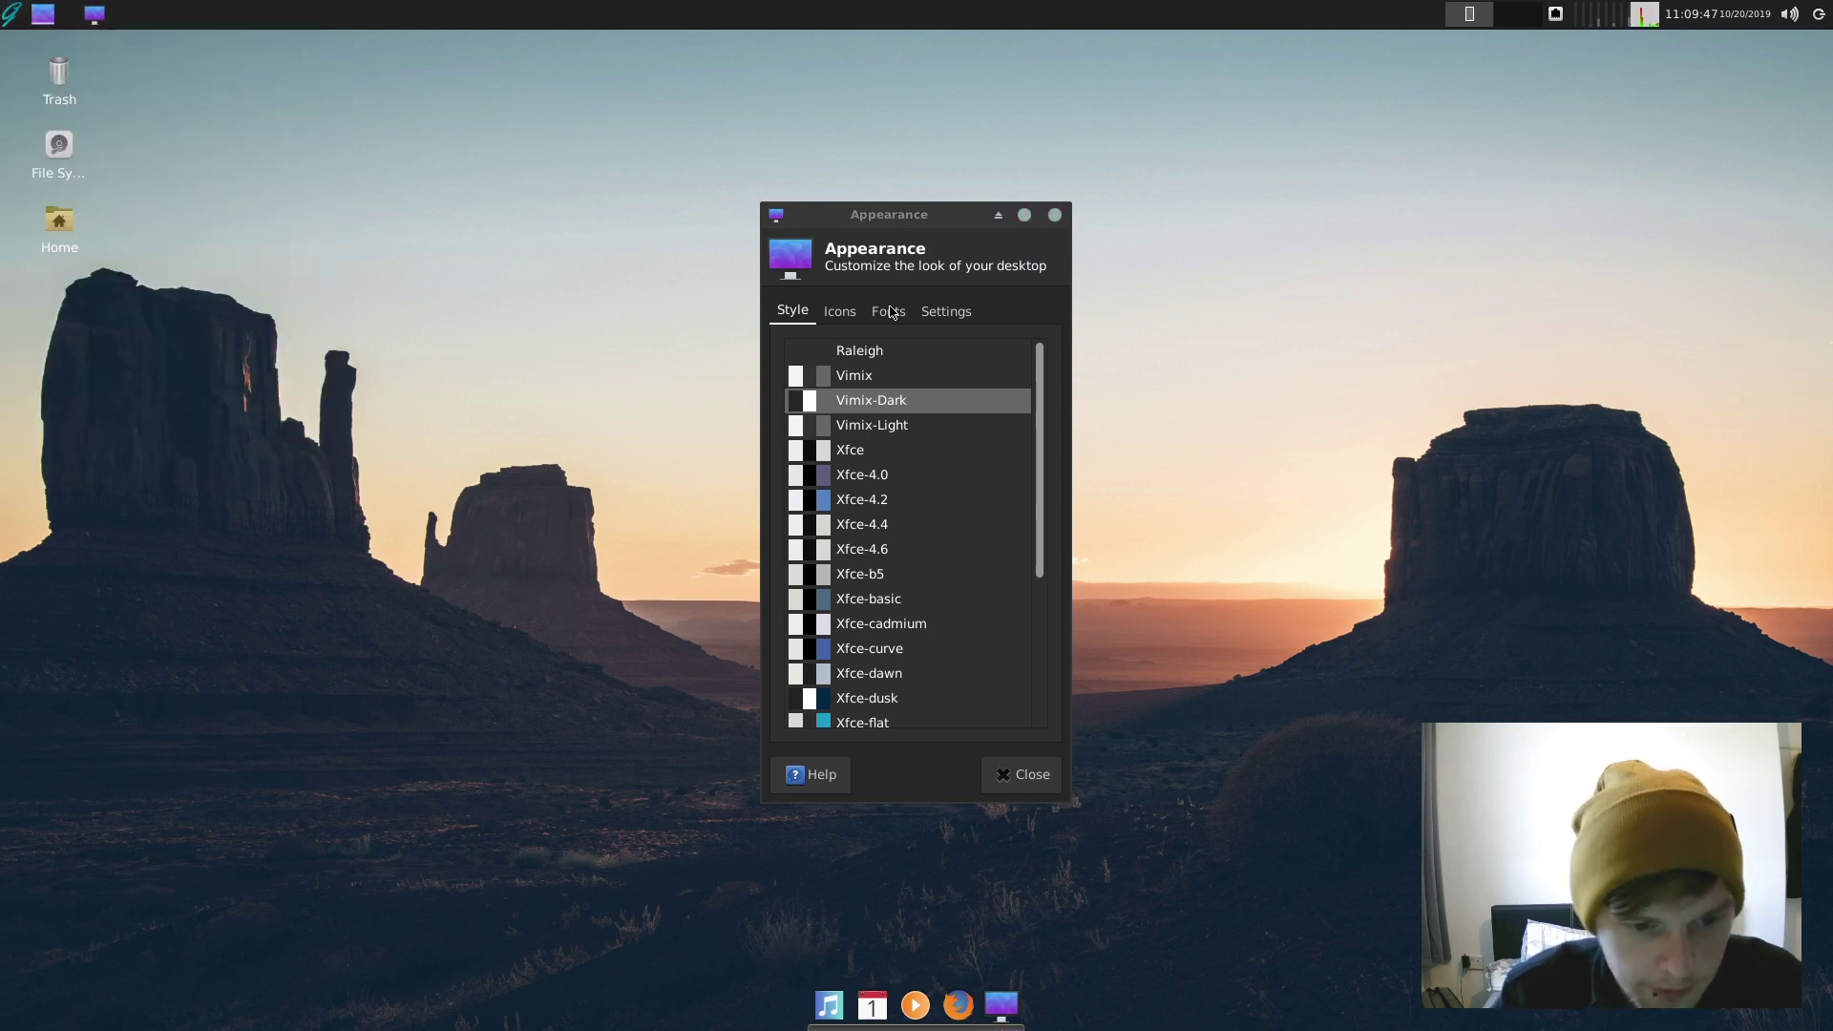
drag(940, 301, 499, 221)
drag(869, 213, 1234, 212)
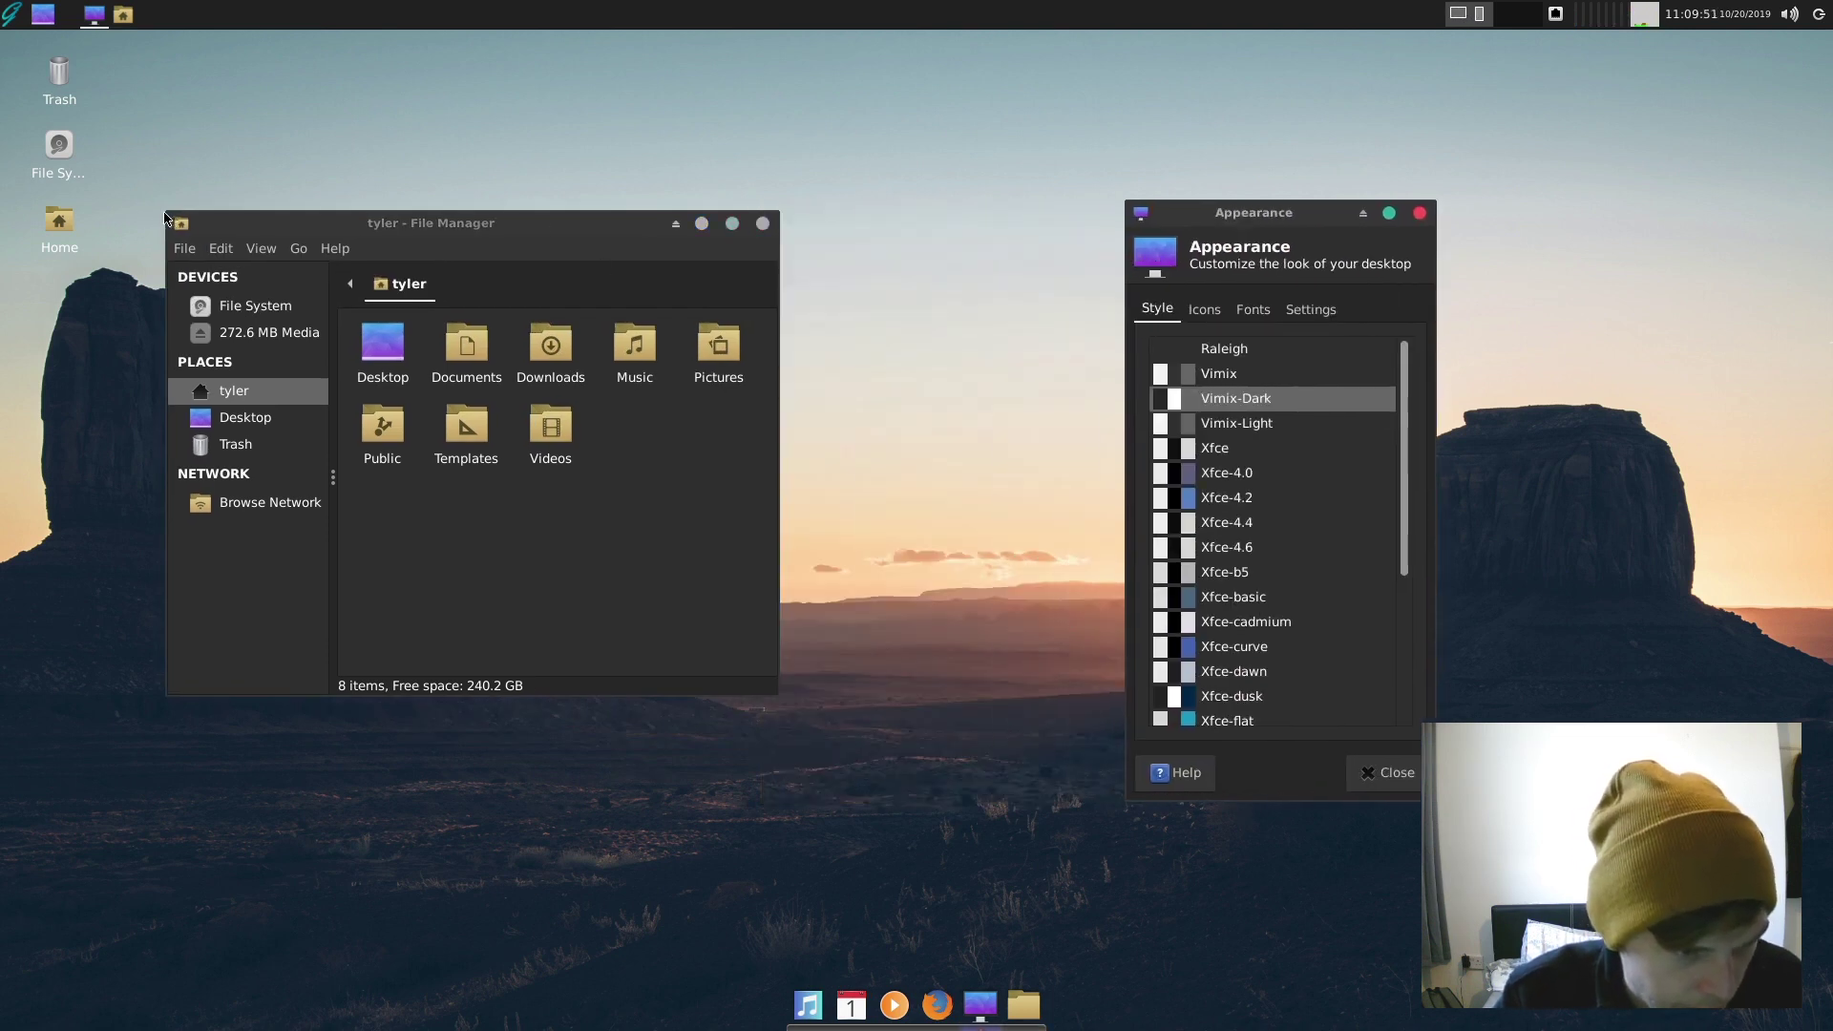
- Enlarge the file manager window and view its About box showing Thunar 1.6.17
drag(167, 217, 389, 205)
click(442, 234)
click(482, 289)
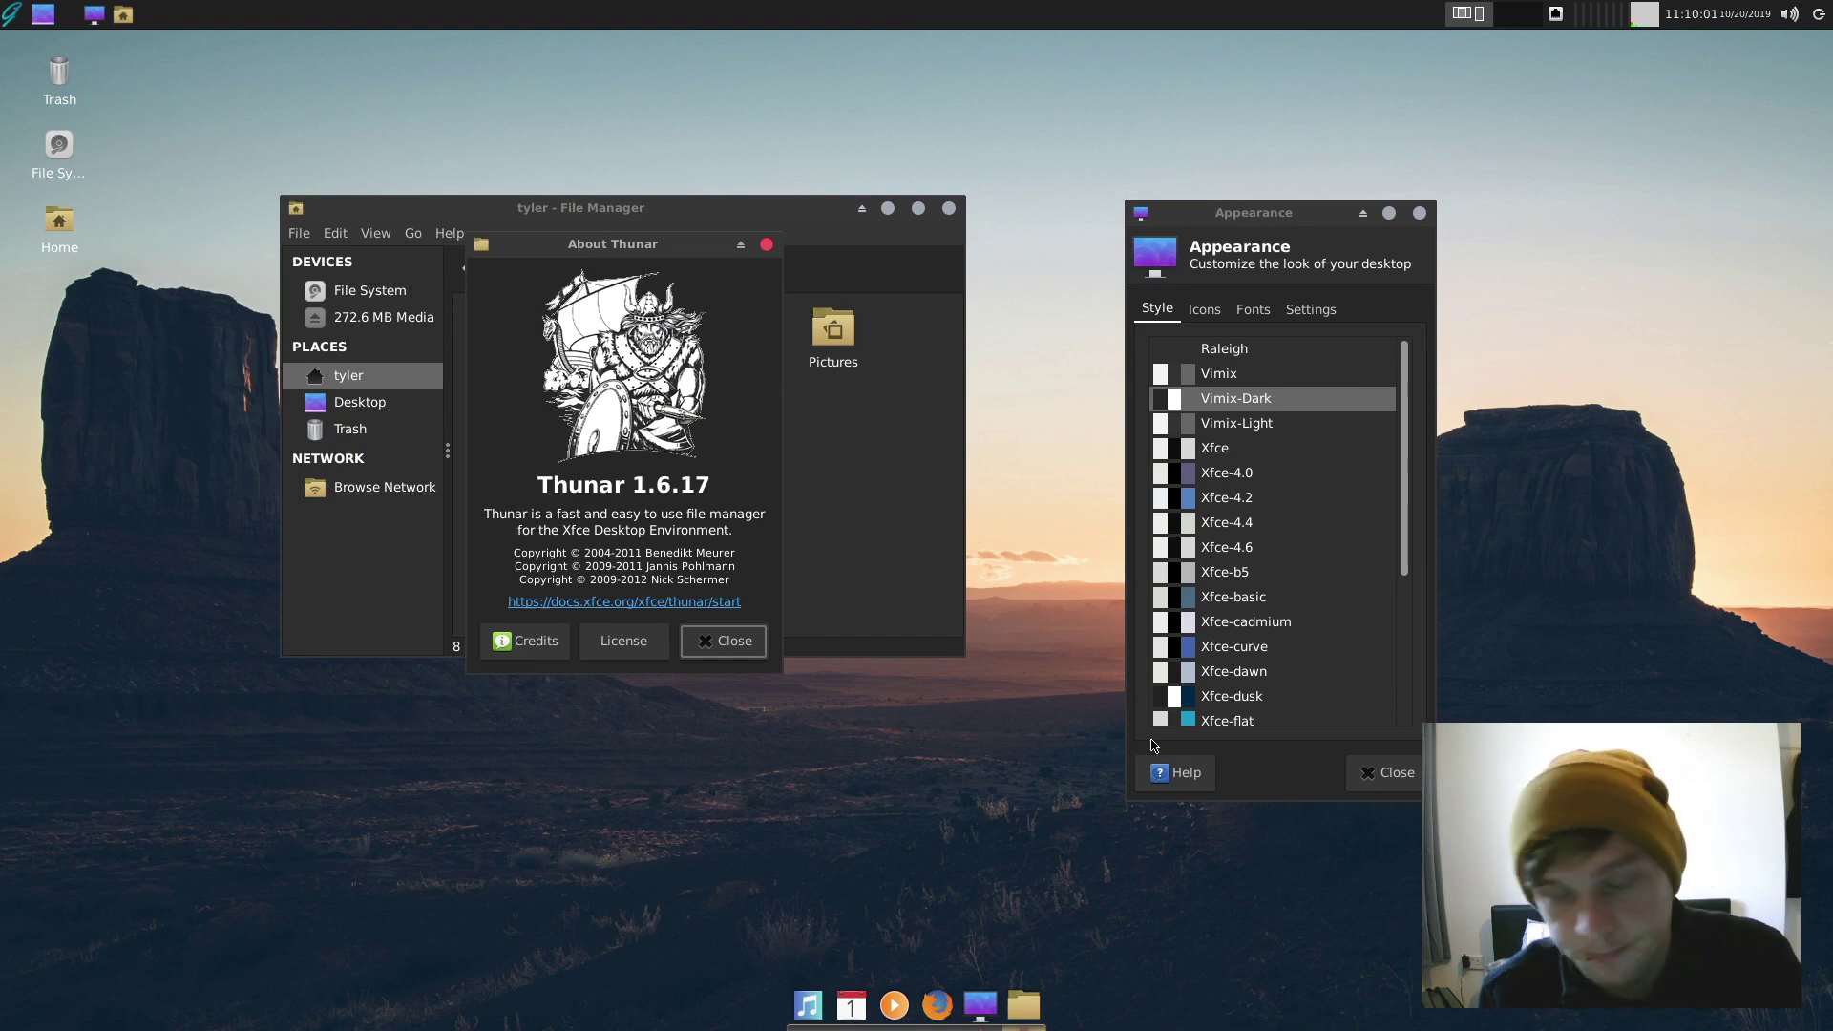
click(767, 244)
- Close the file manager and browse the application menu categories, from Office up to All
click(948, 208)
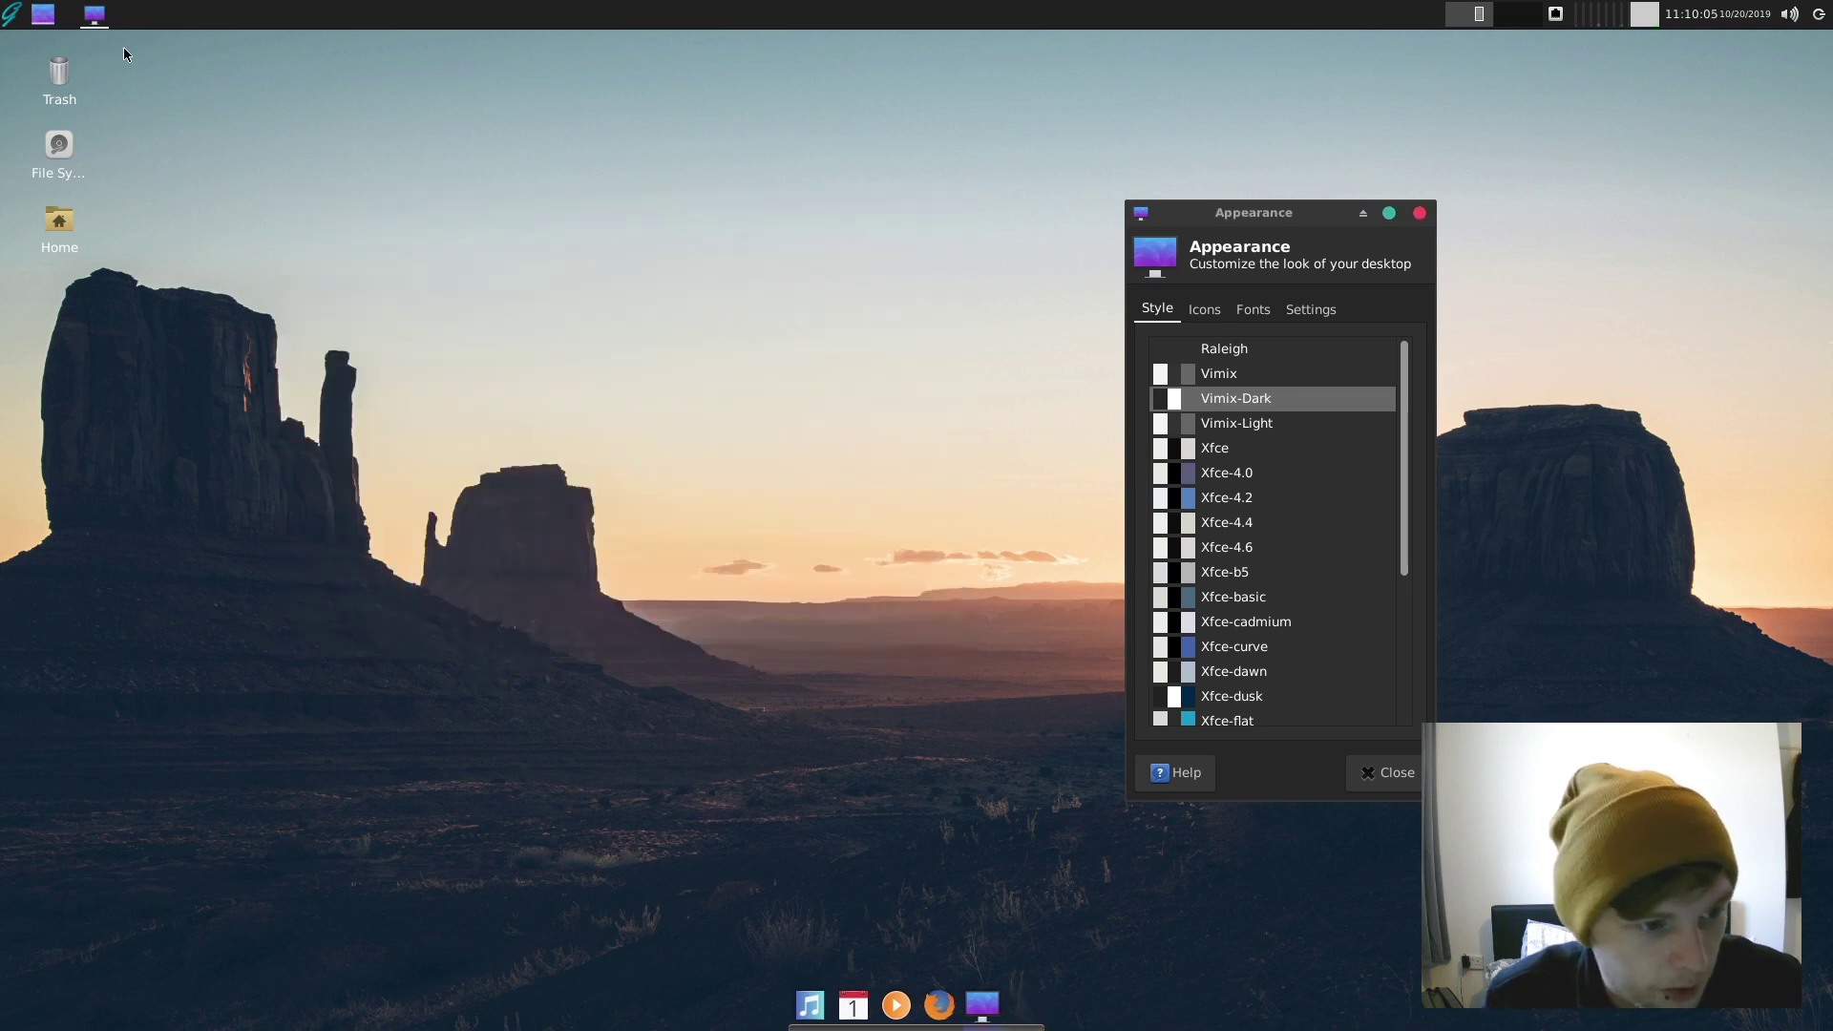
click(8, 19)
click(309, 334)
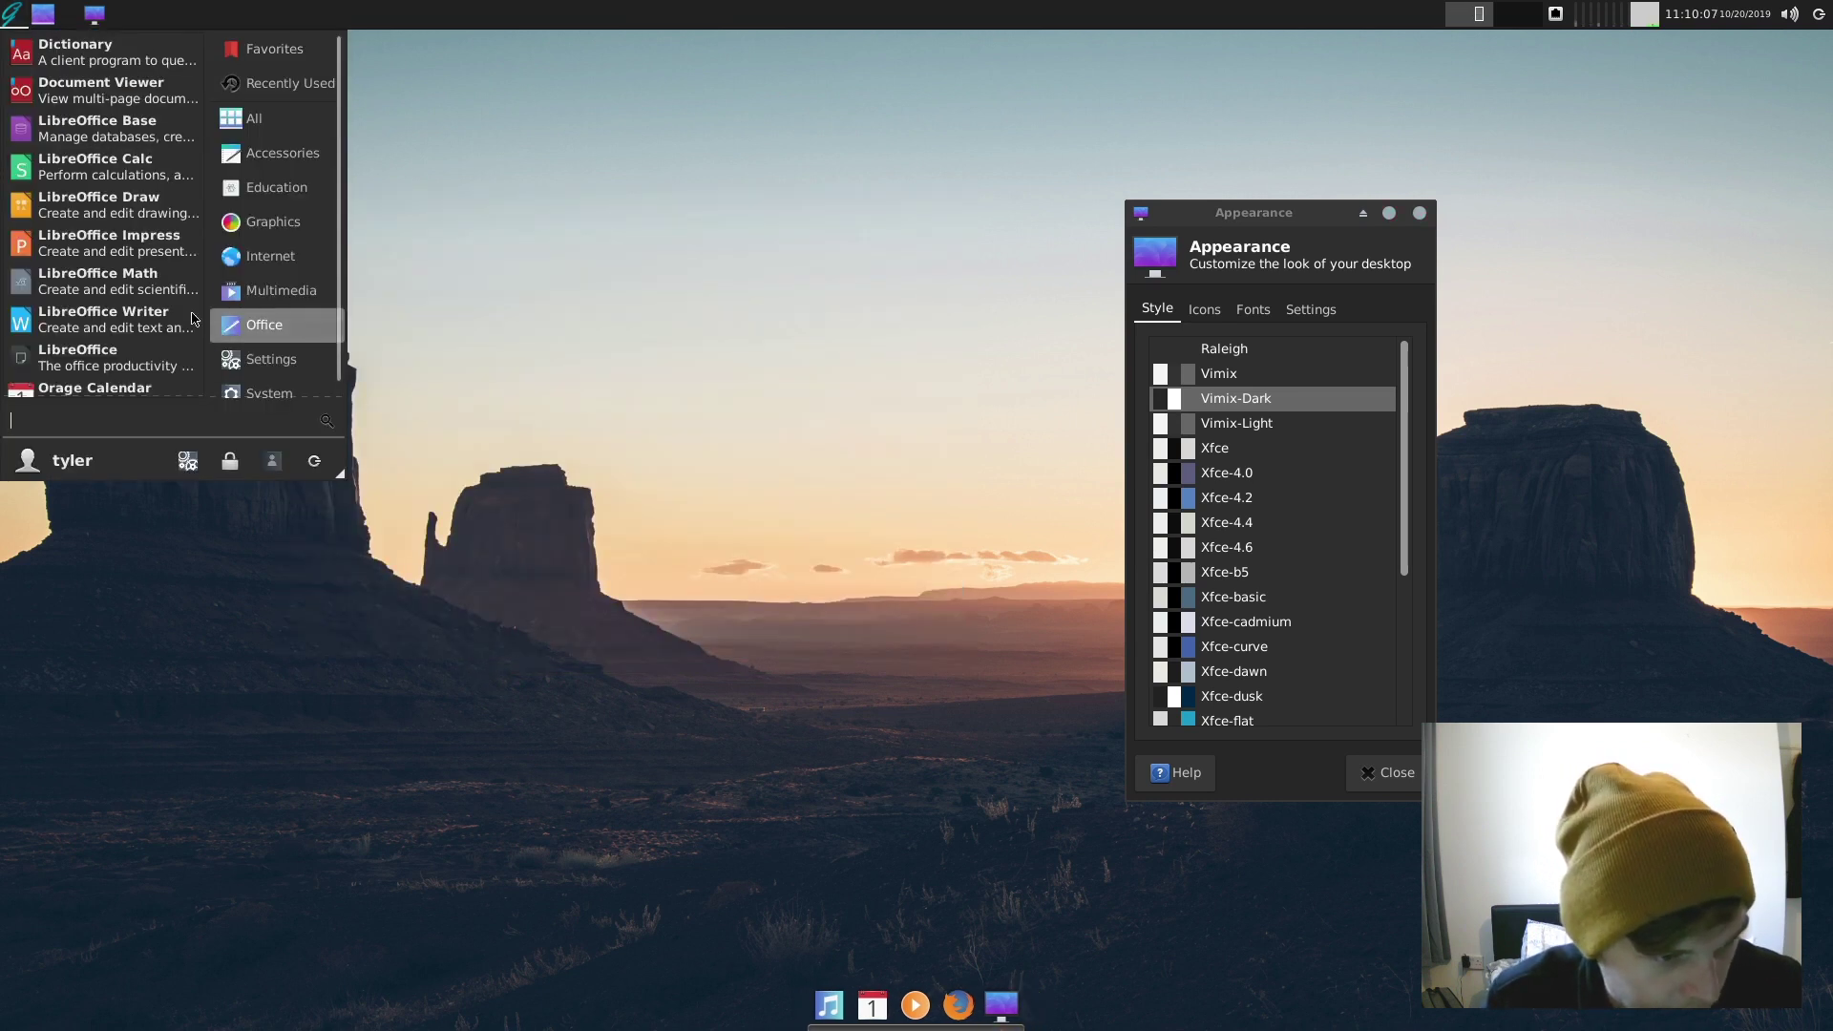
click(280, 288)
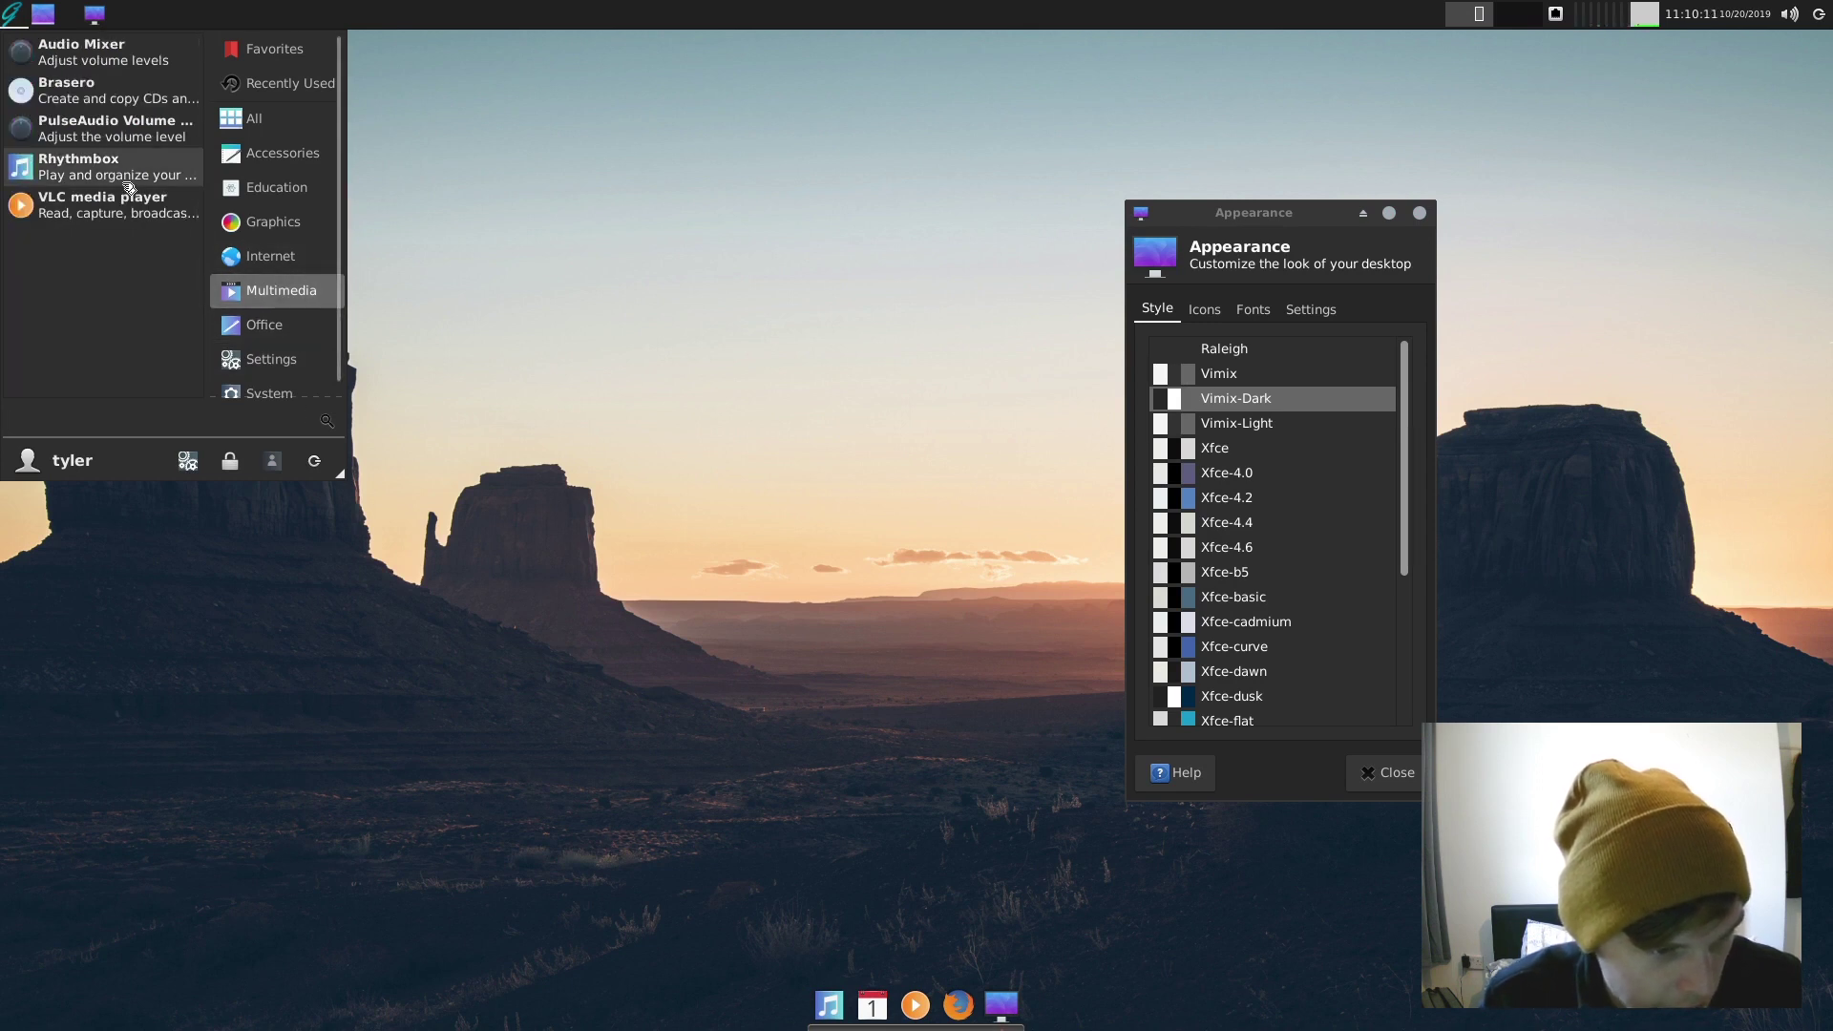
click(270, 256)
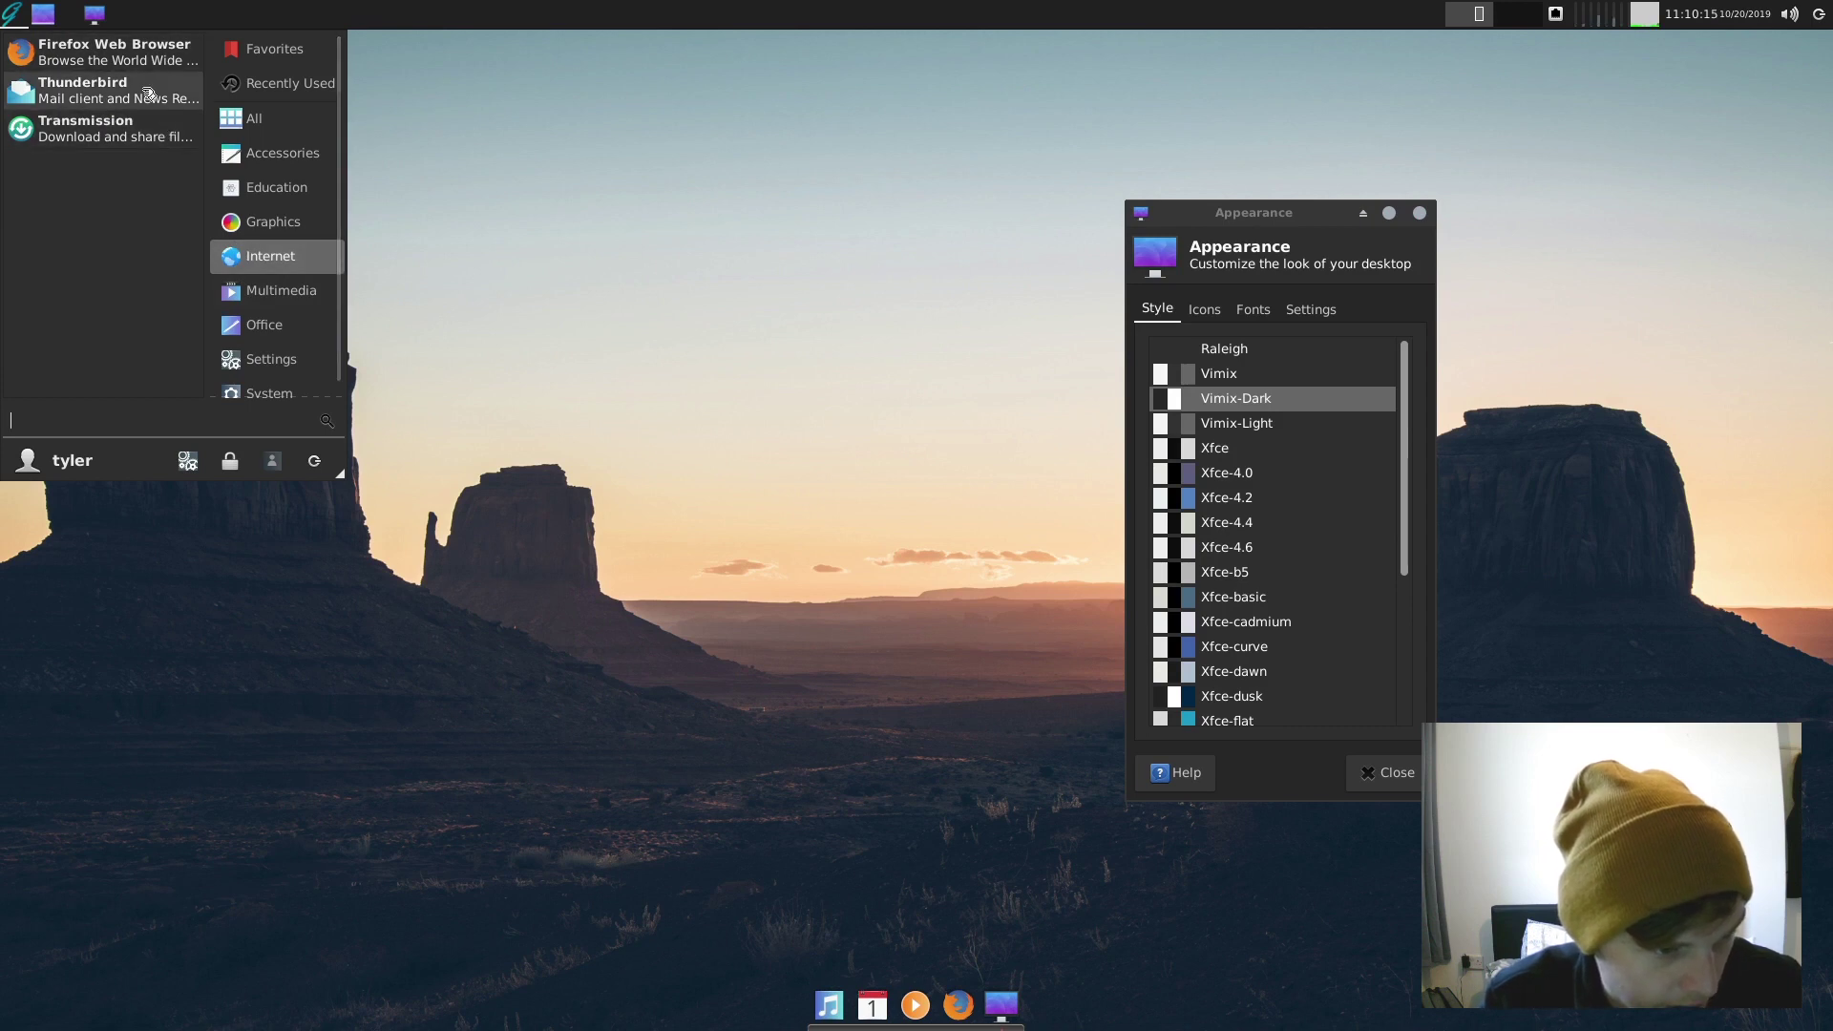
click(281, 226)
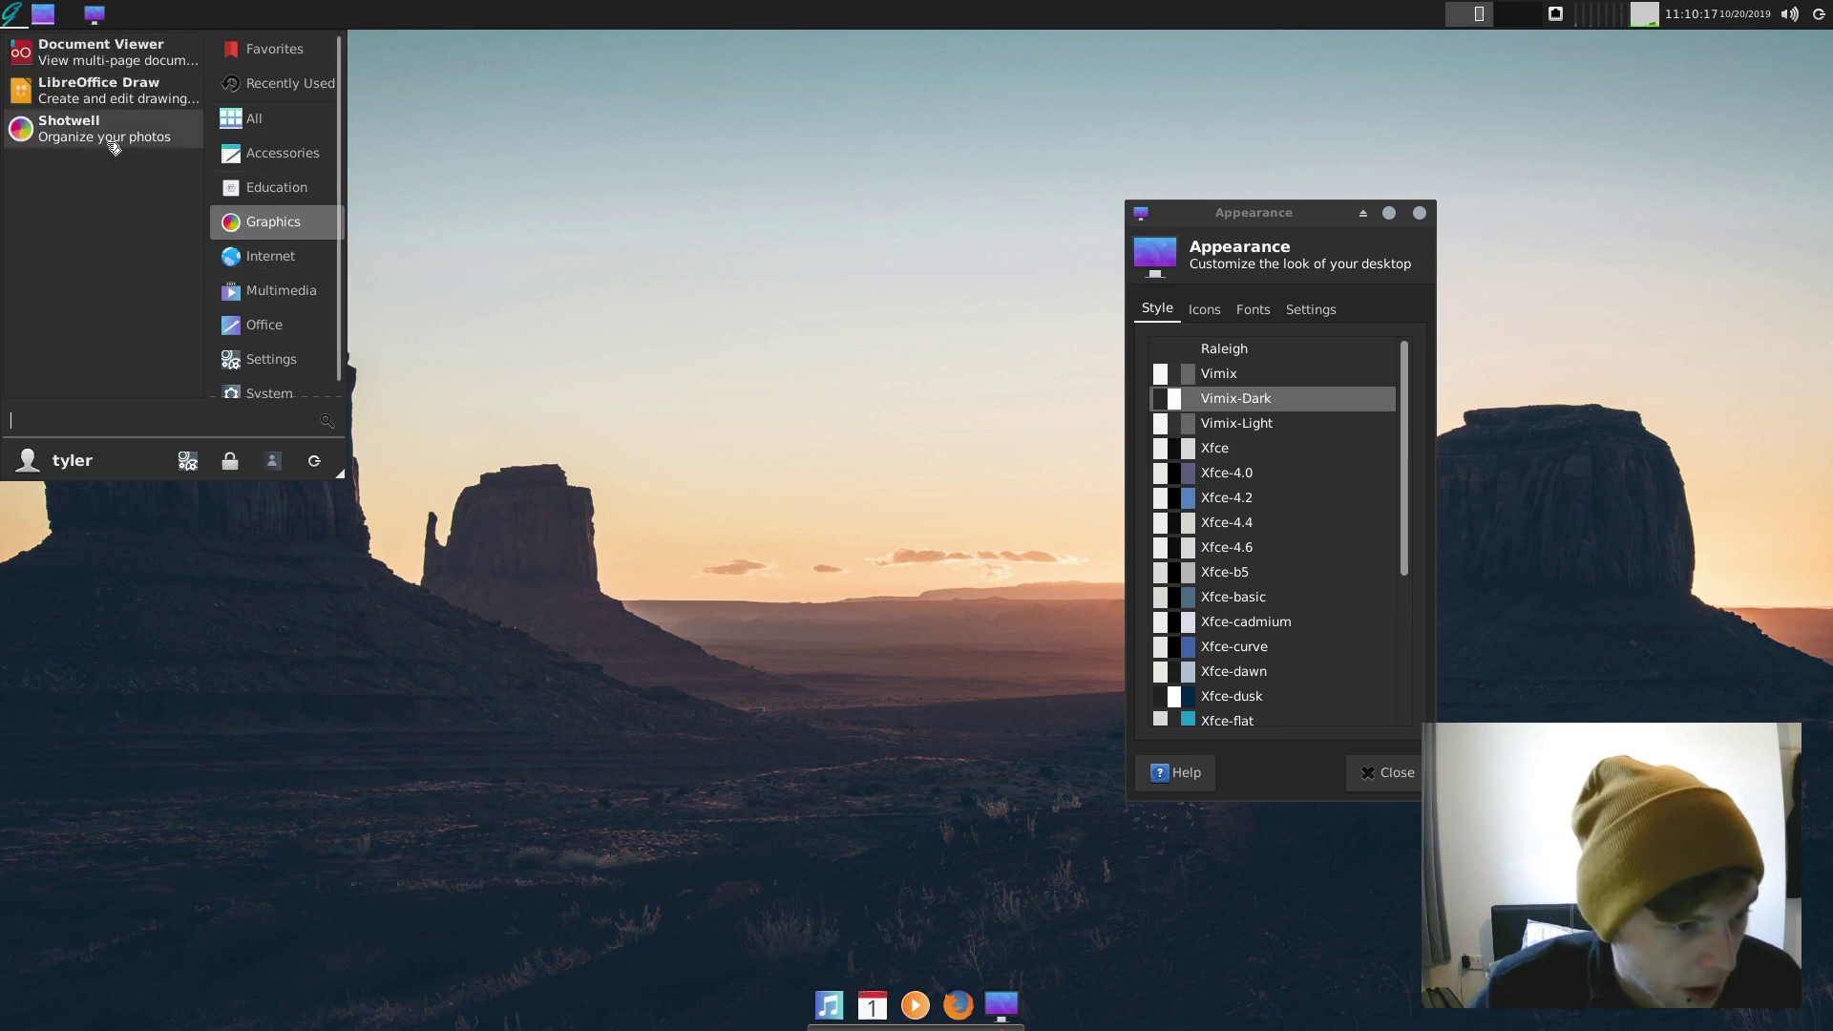
click(278, 186)
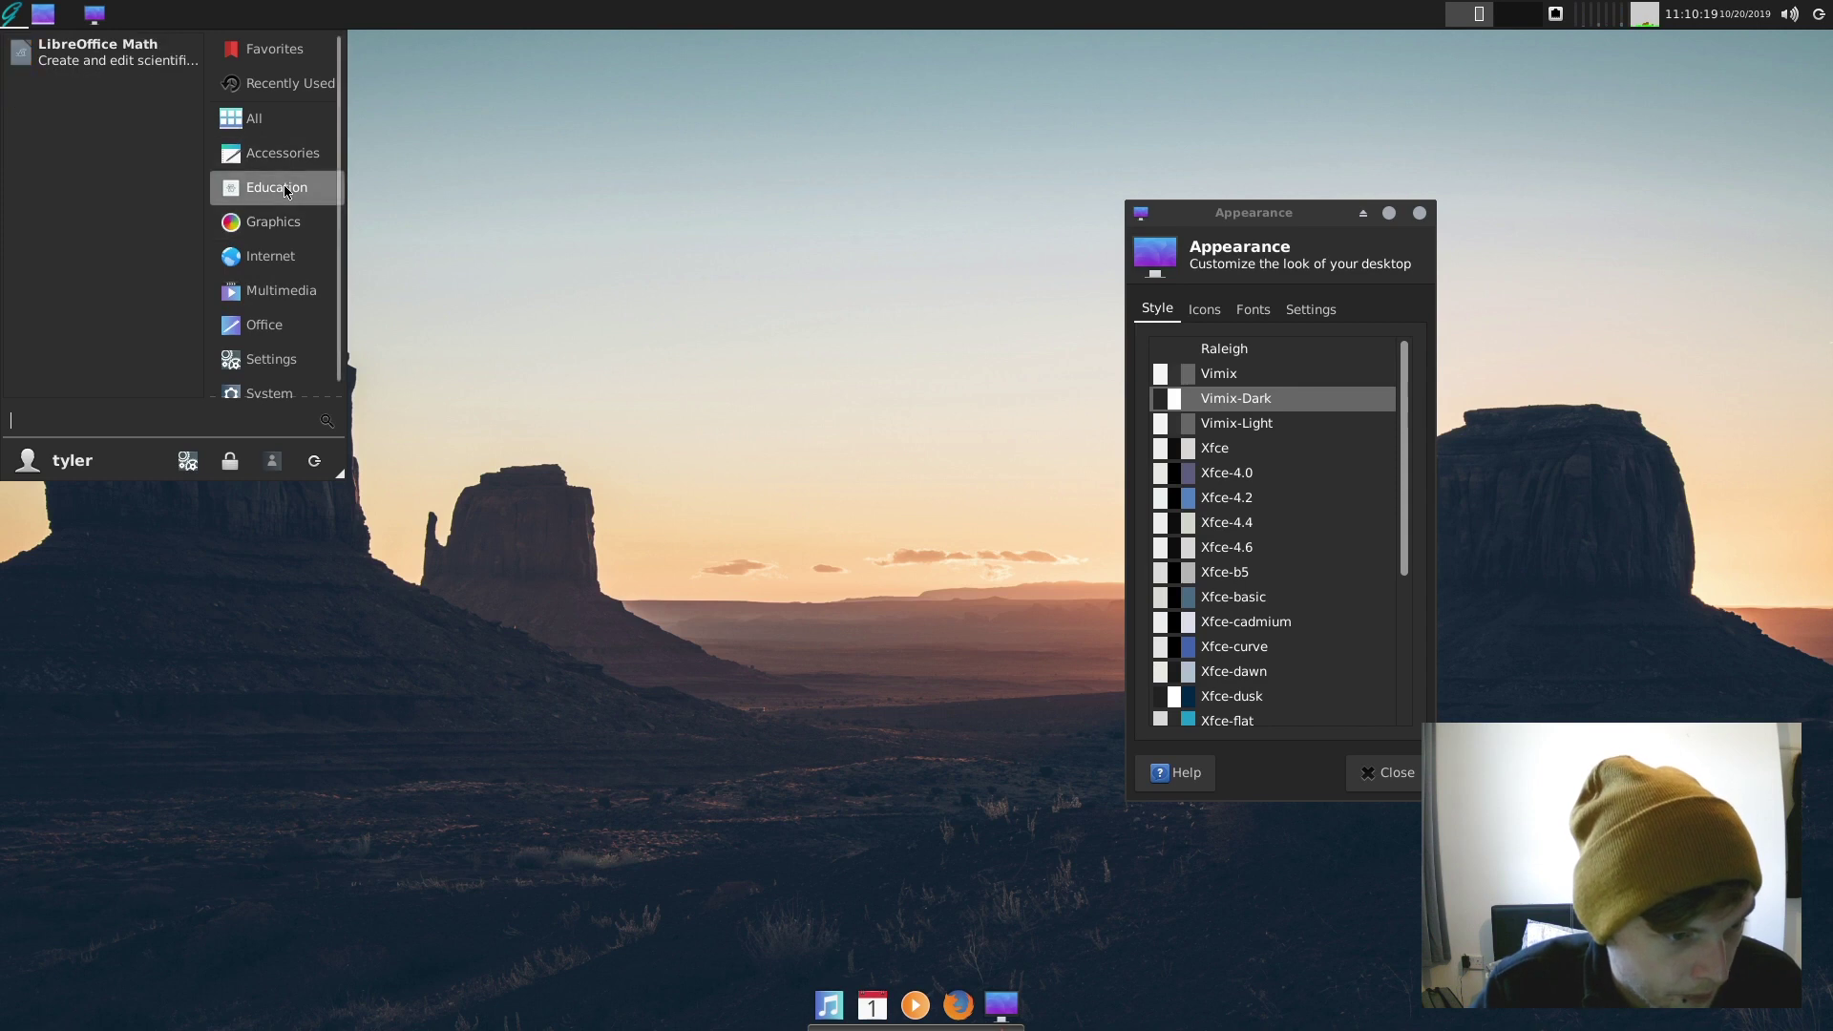
click(283, 141)
click(283, 121)
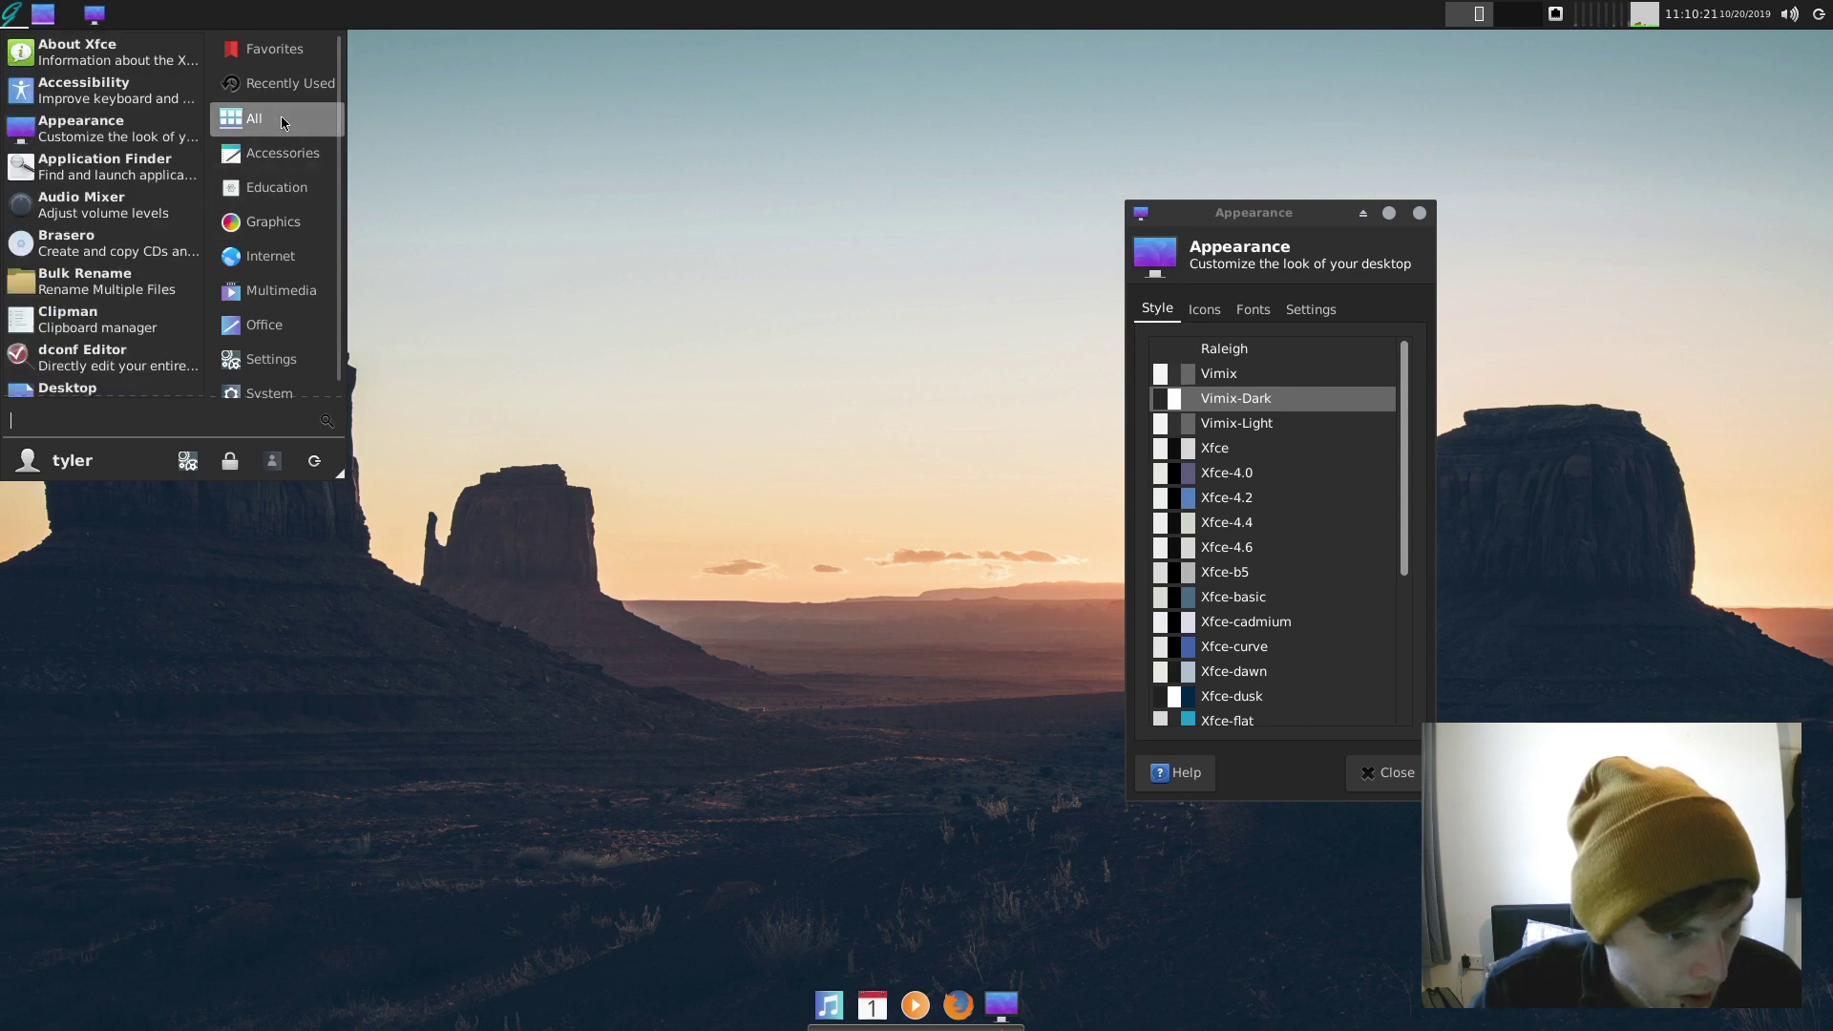
- Search the menu for 'gedit', then 'text', and dismiss it without launching anything
text(gedit)
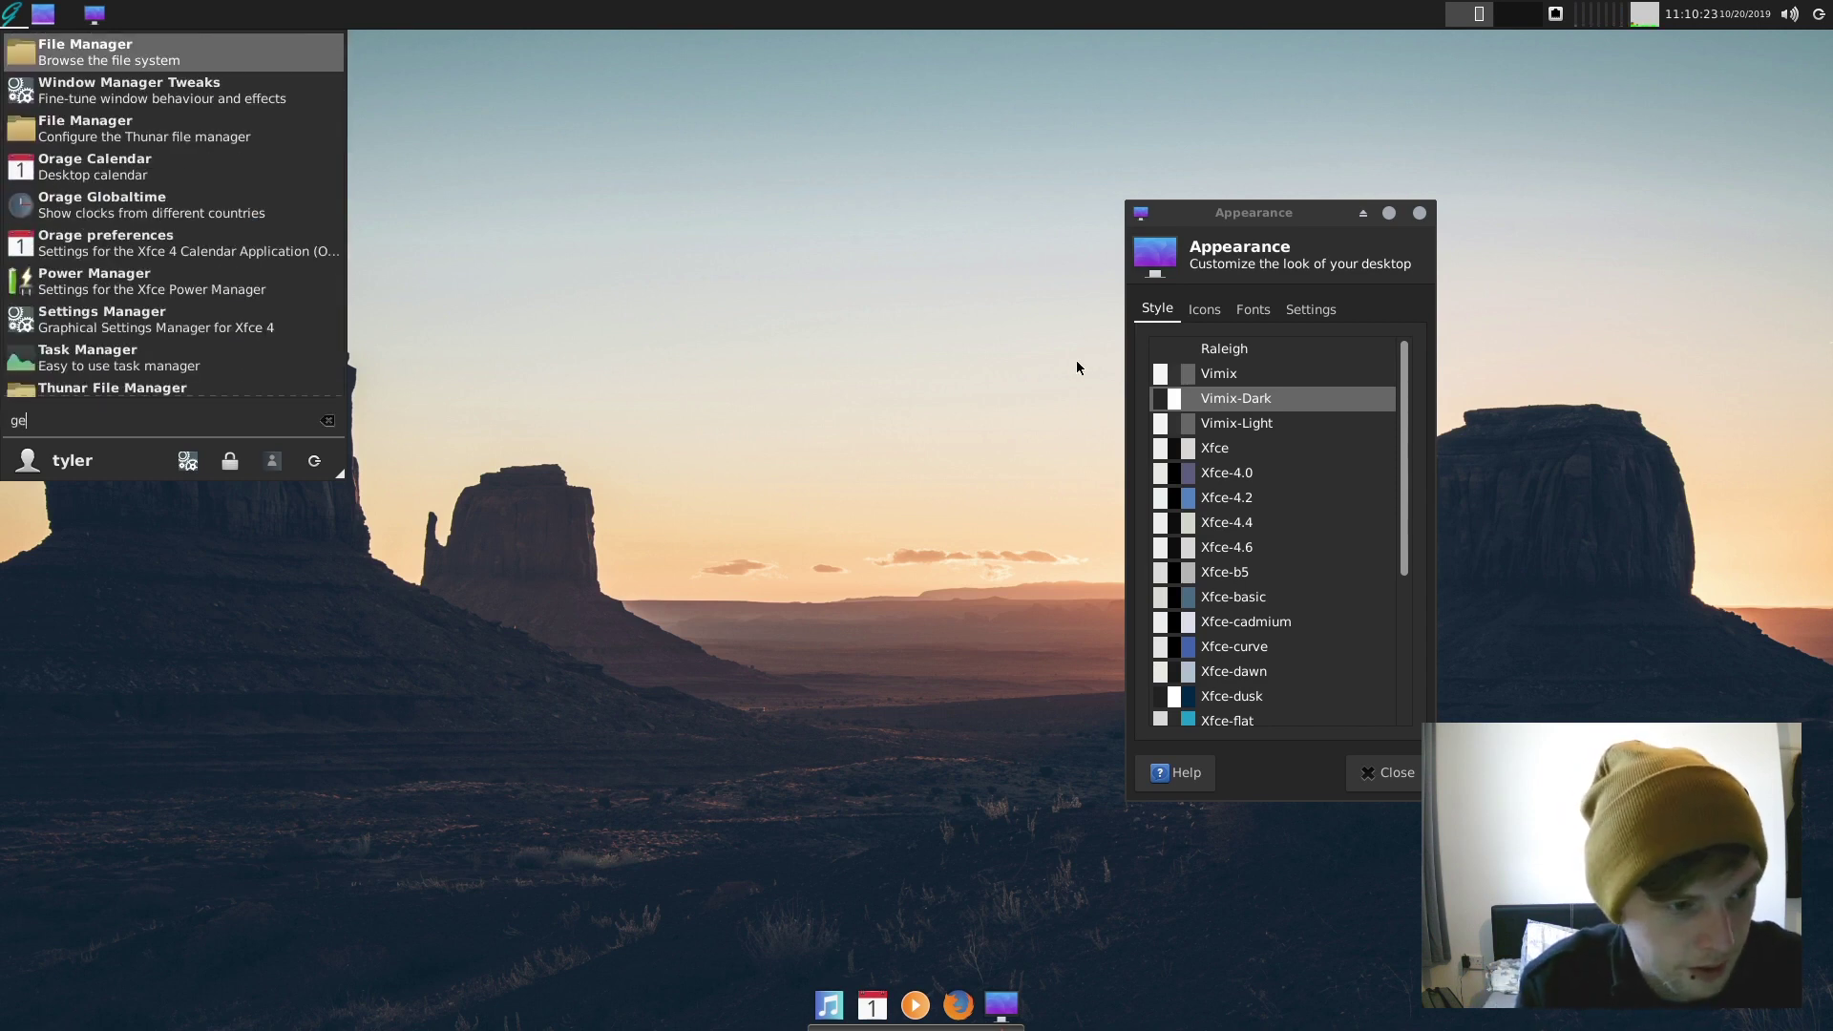
key(BackSpace)
key(BackSpace)
key(BackSpace)
text(text)
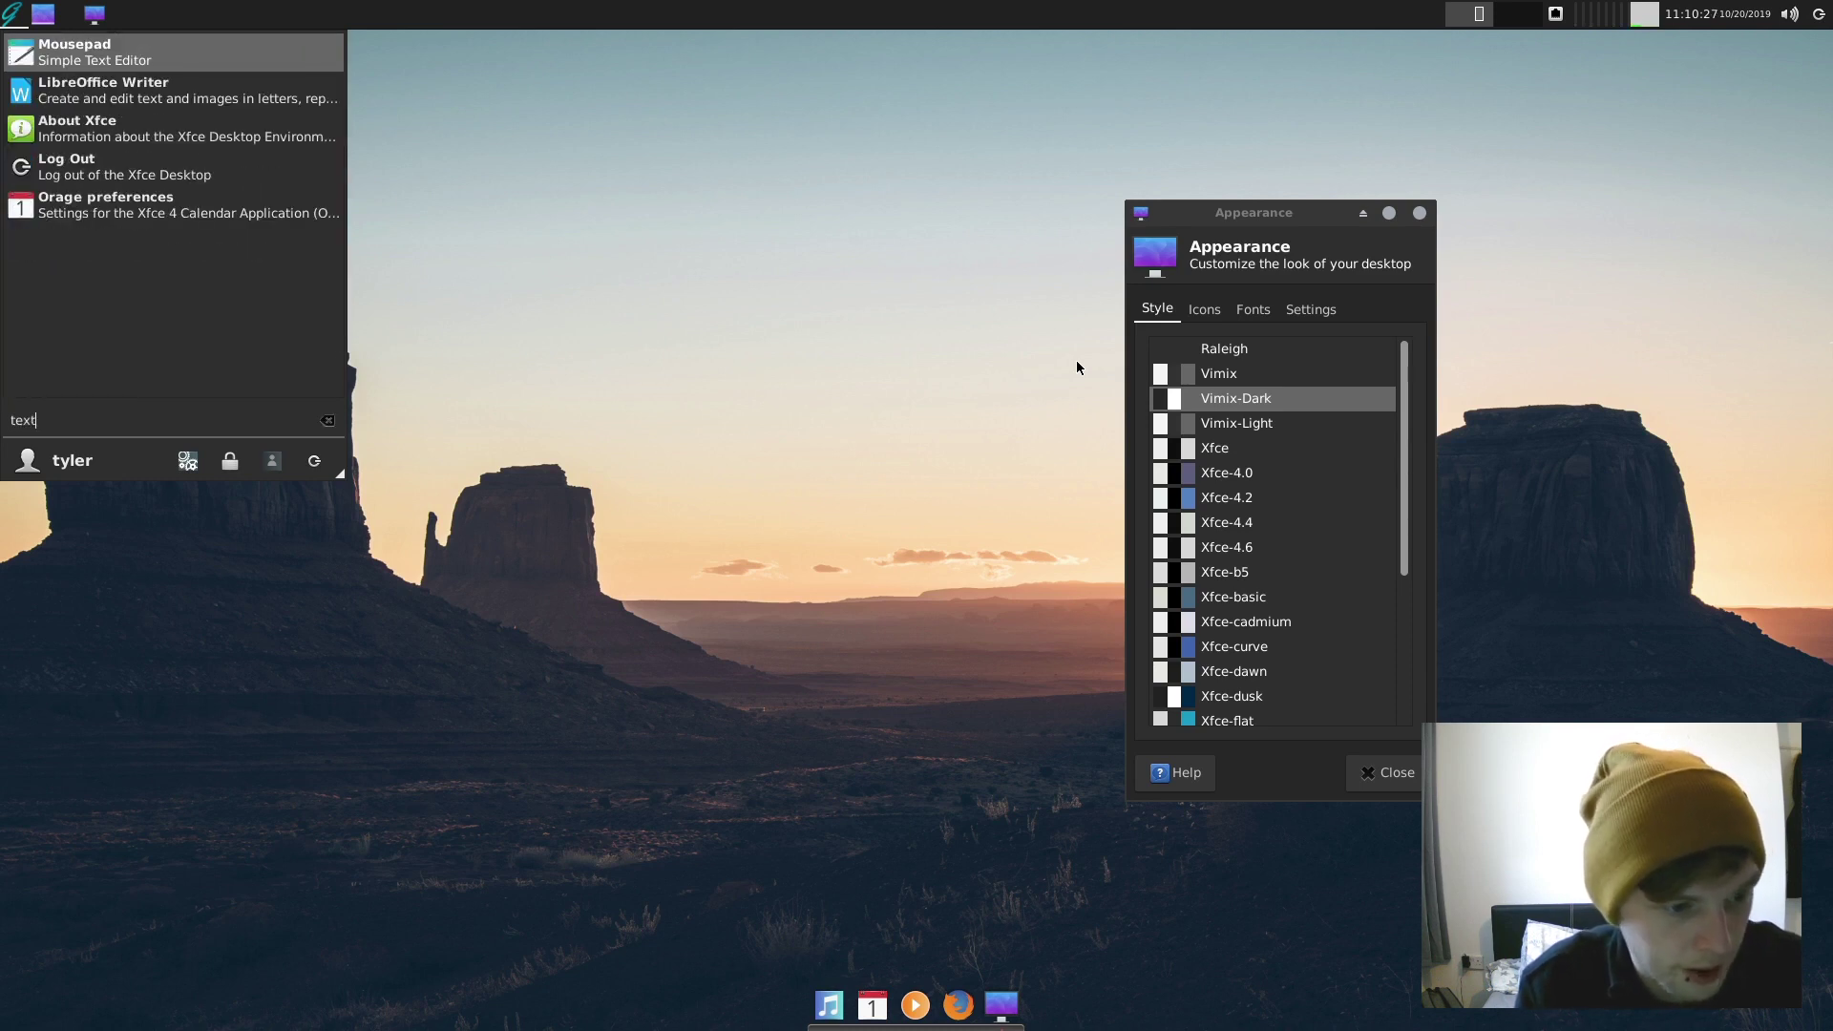
key(Escape)
key(Escape)
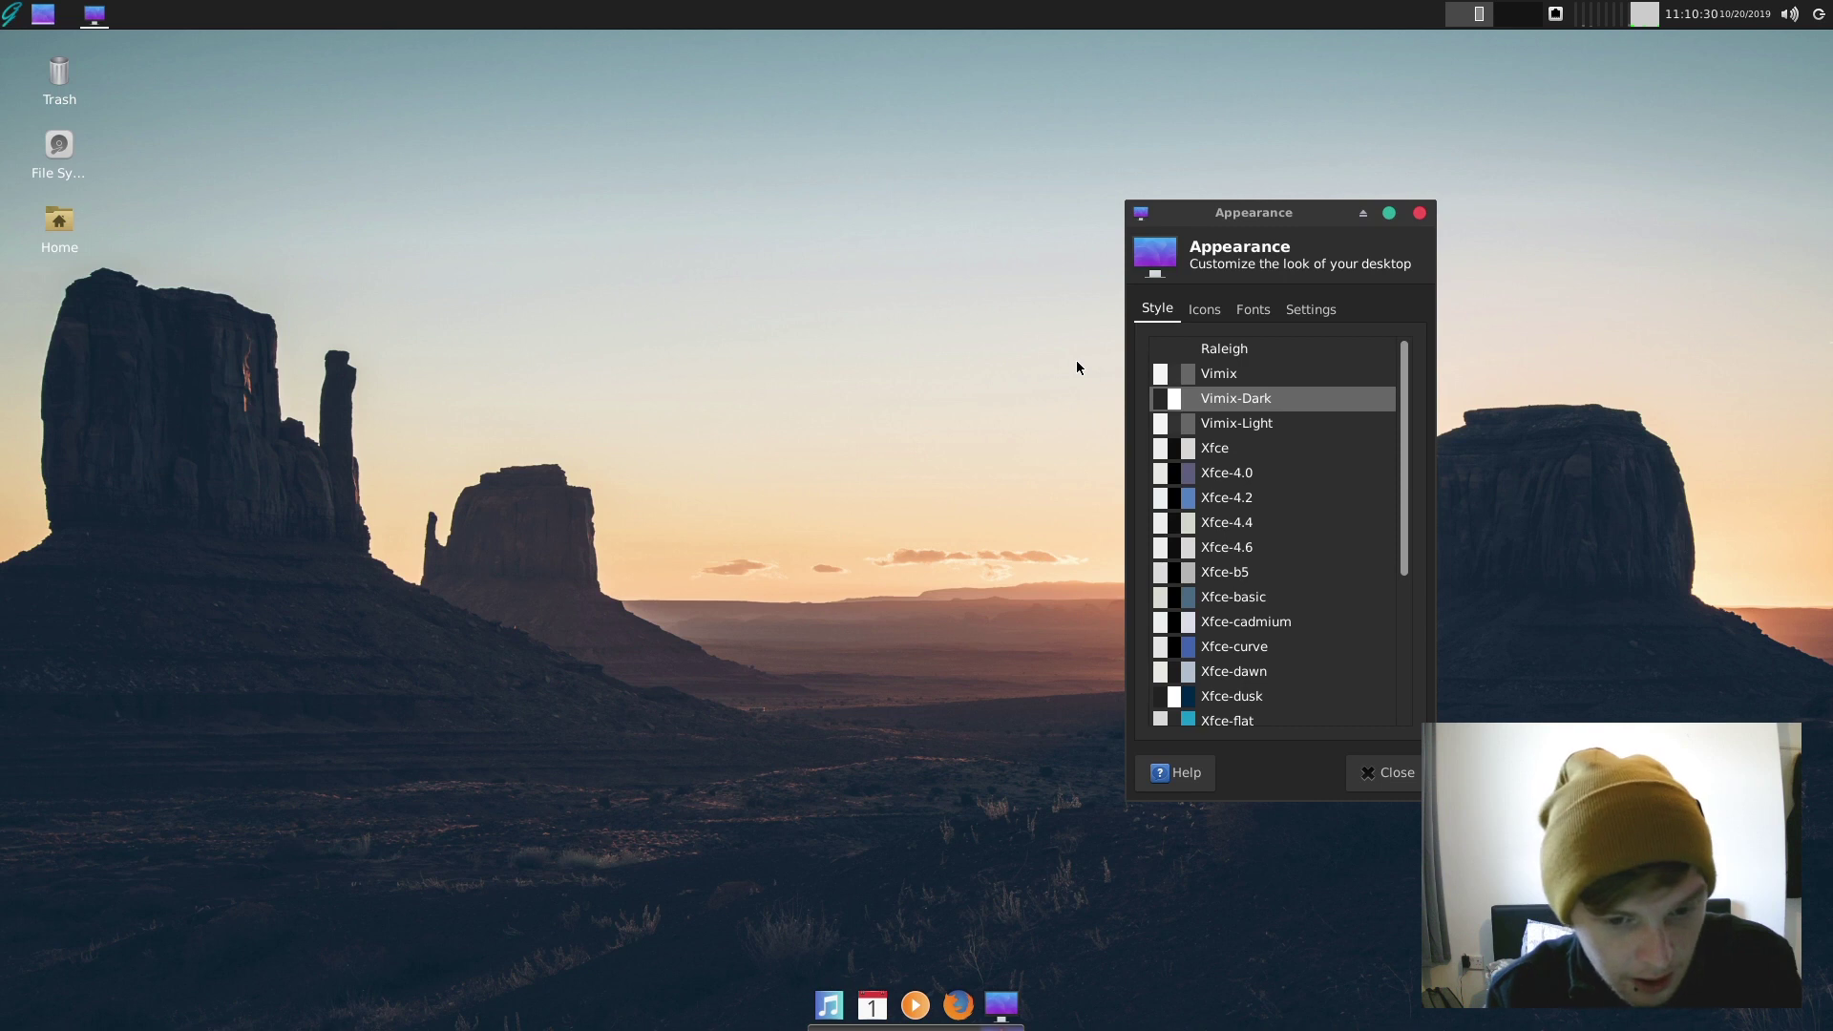
- Launch Software Station by searching 'soft' and authorise it with the account password
click(333, 279)
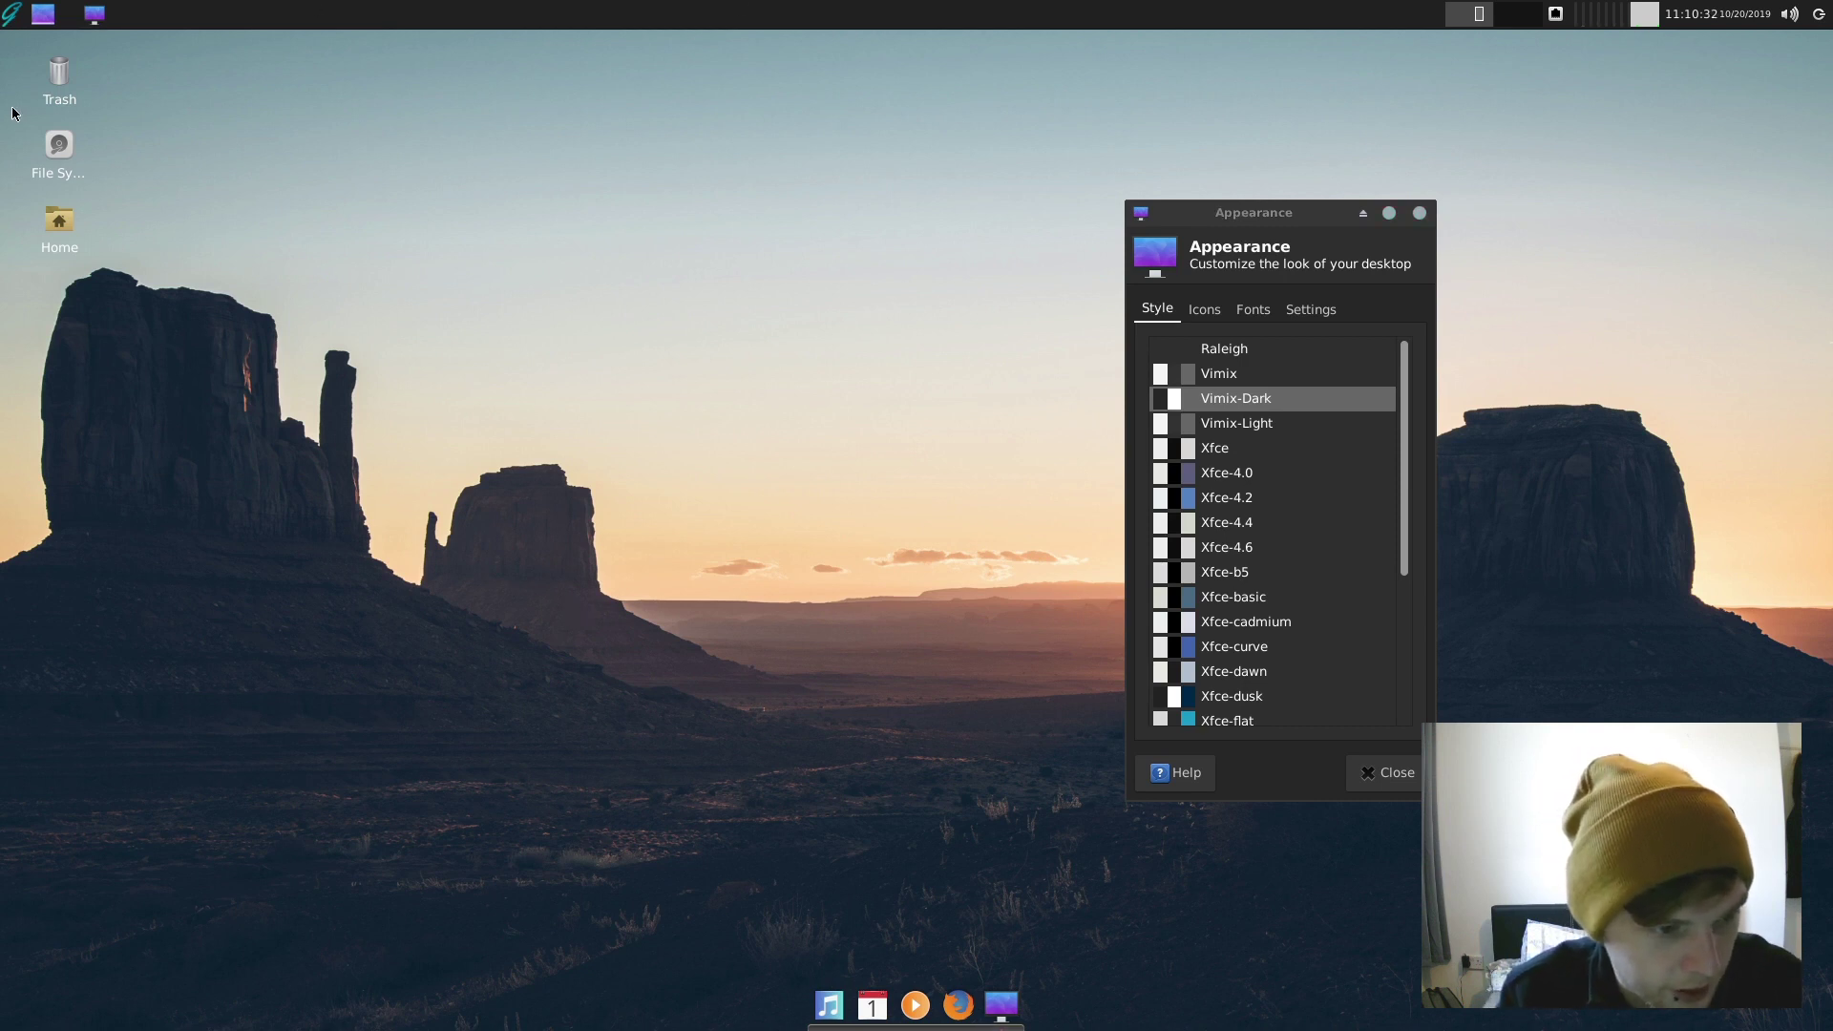
click(13, 16)
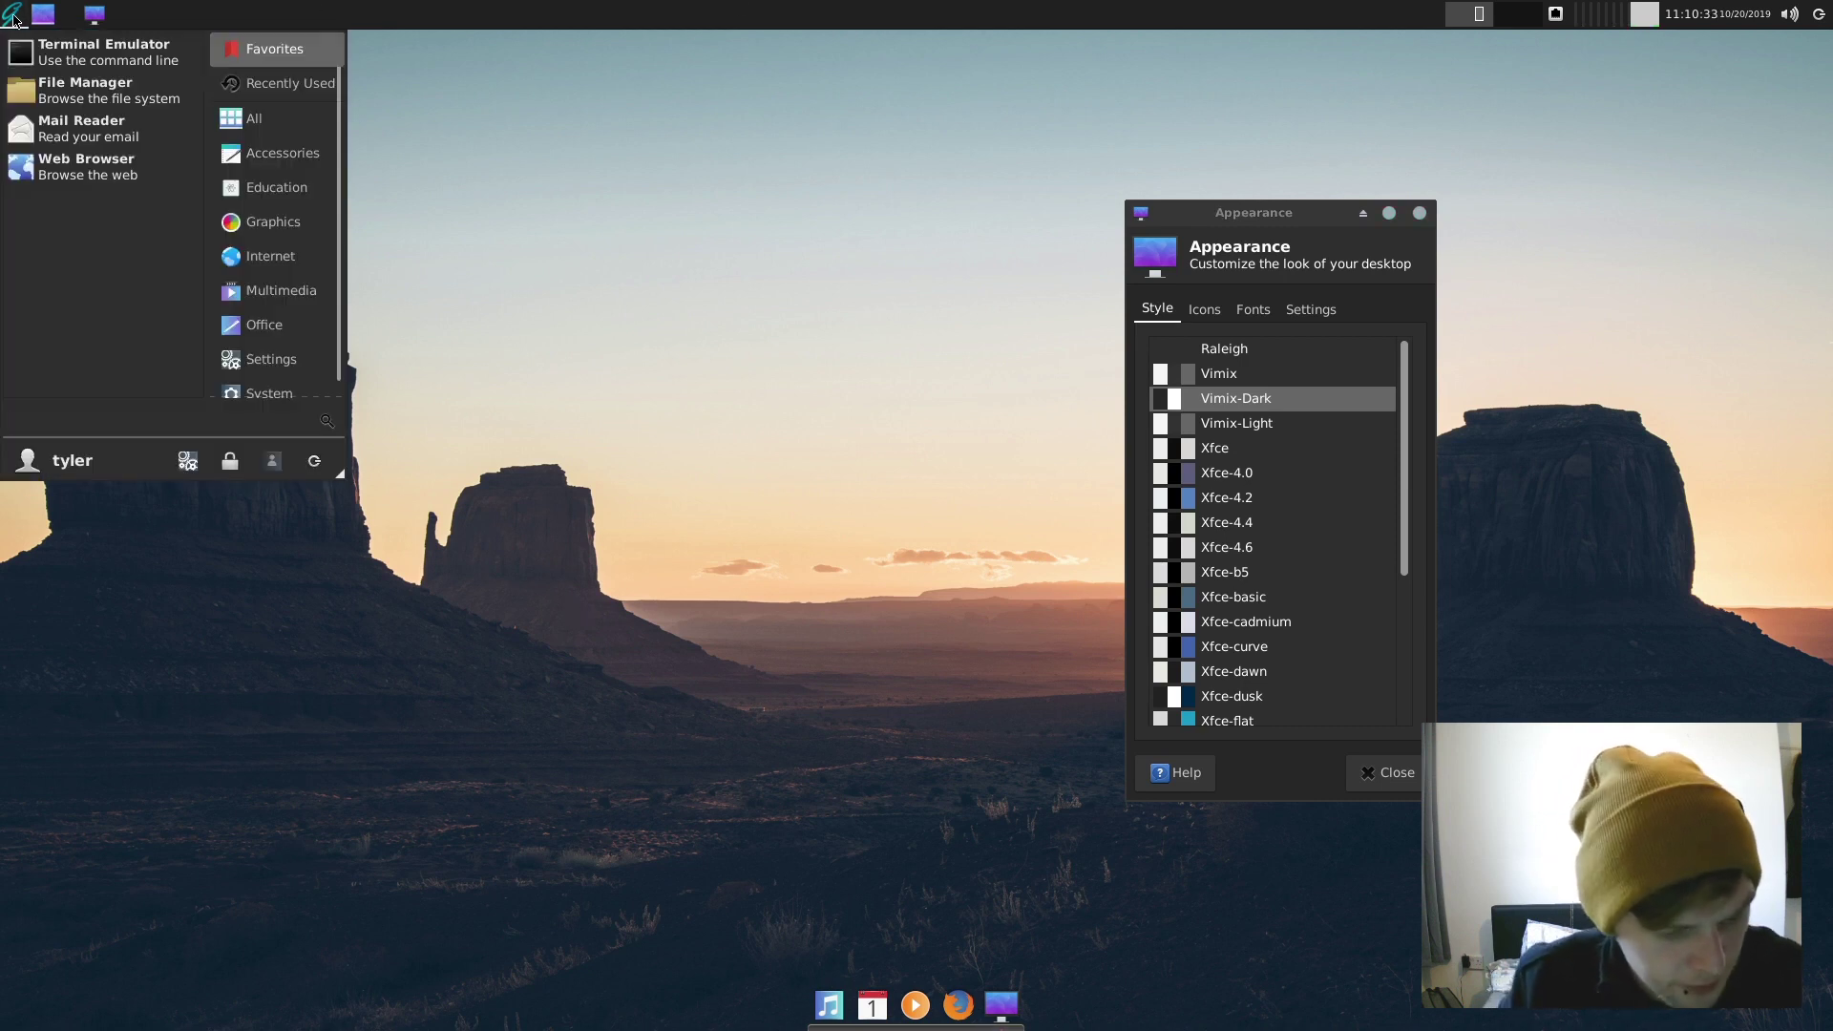
text(soft)
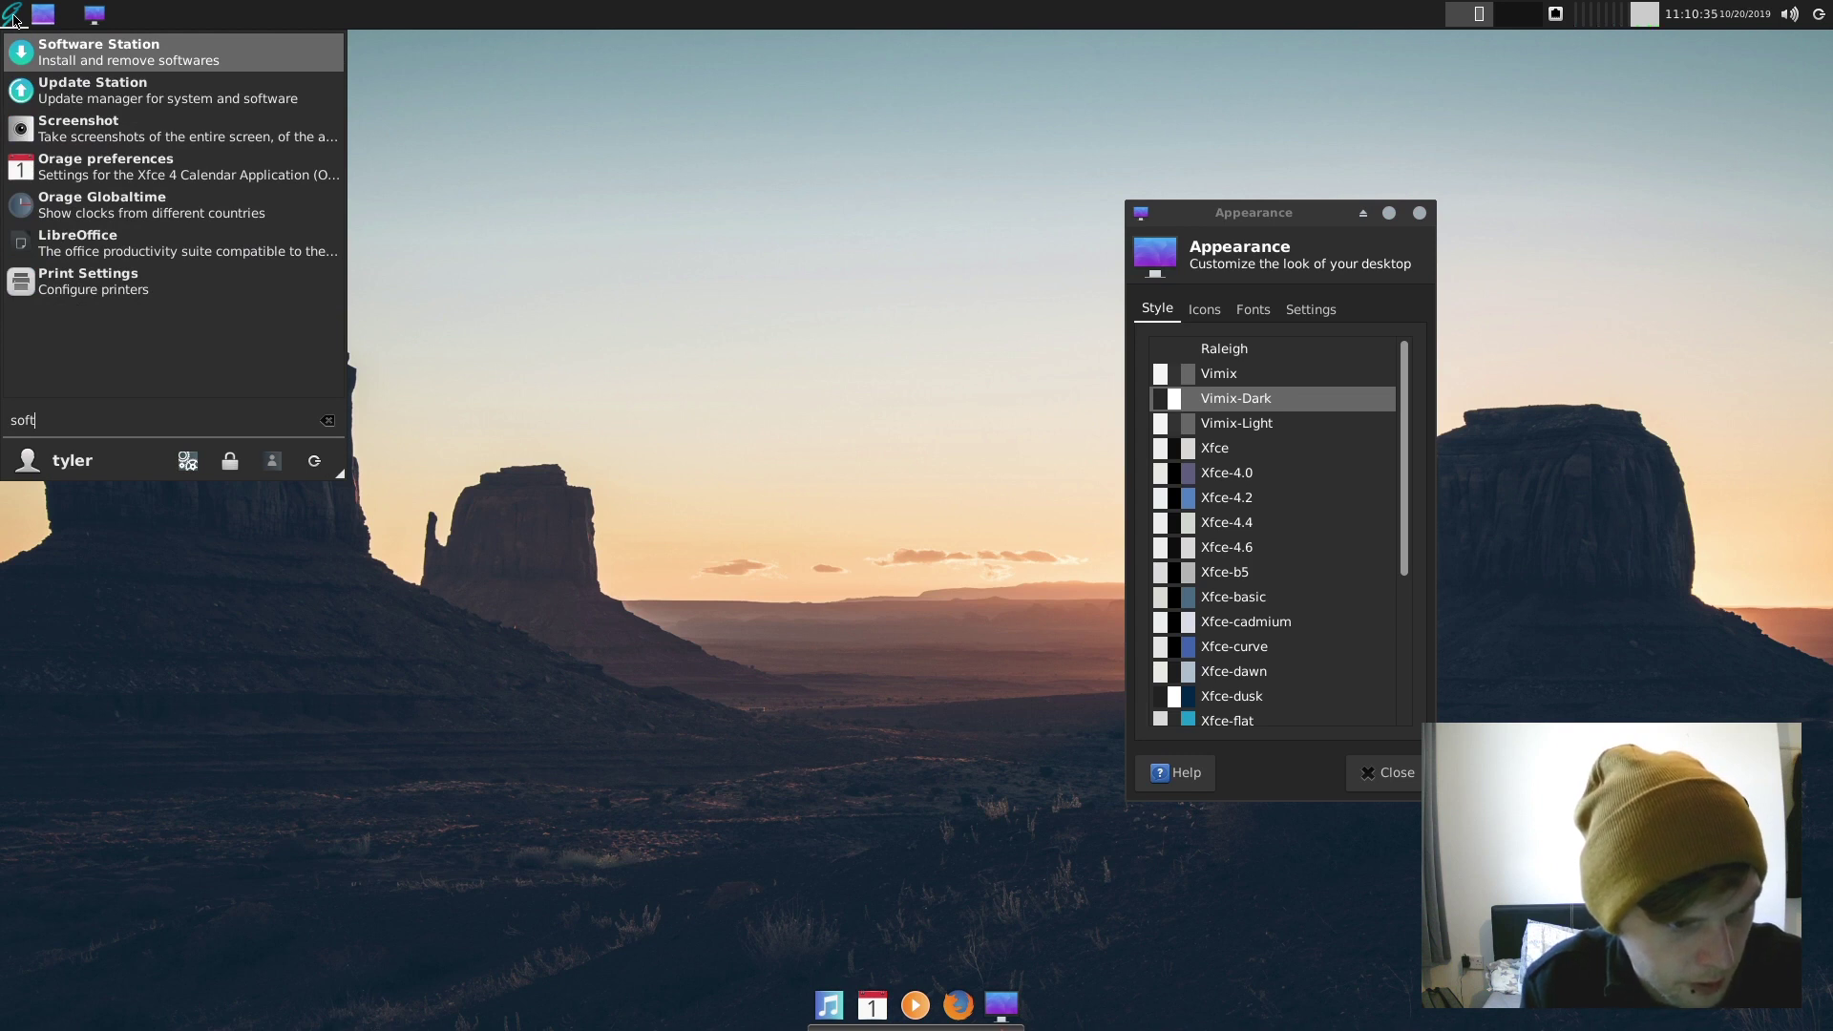
key(Return)
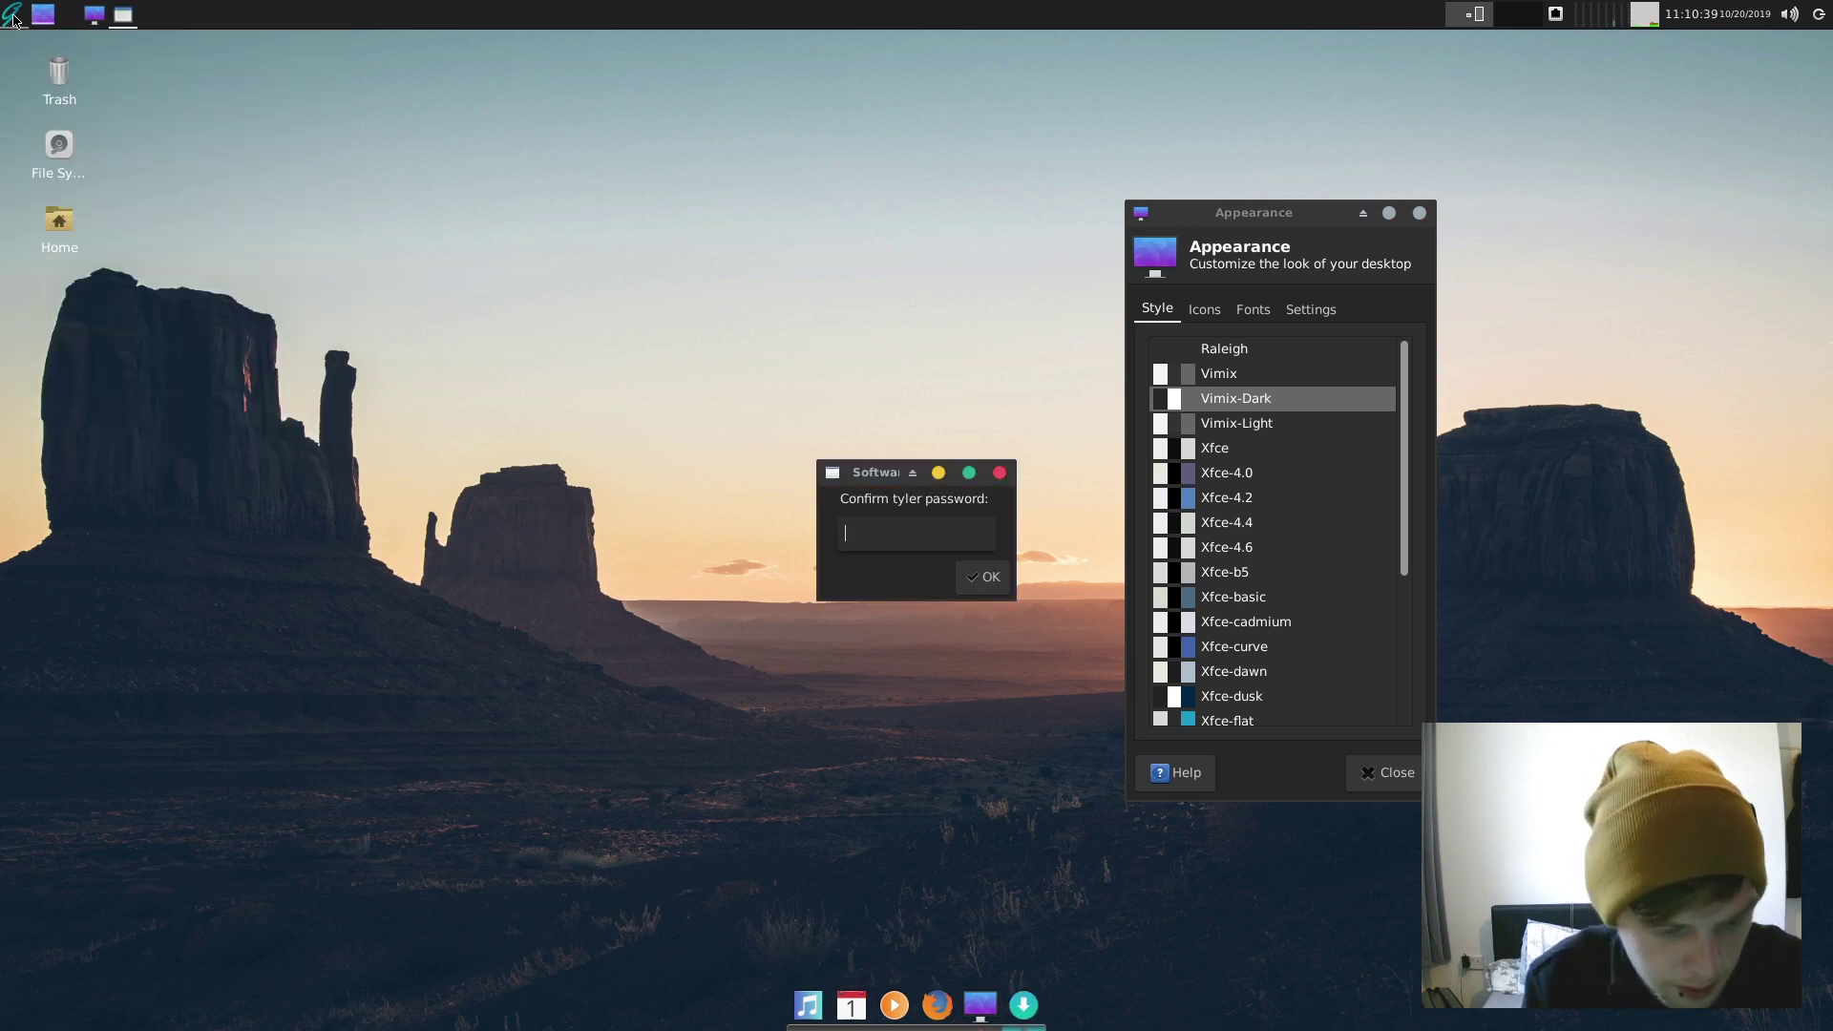
text(•••••••)
key(Return)
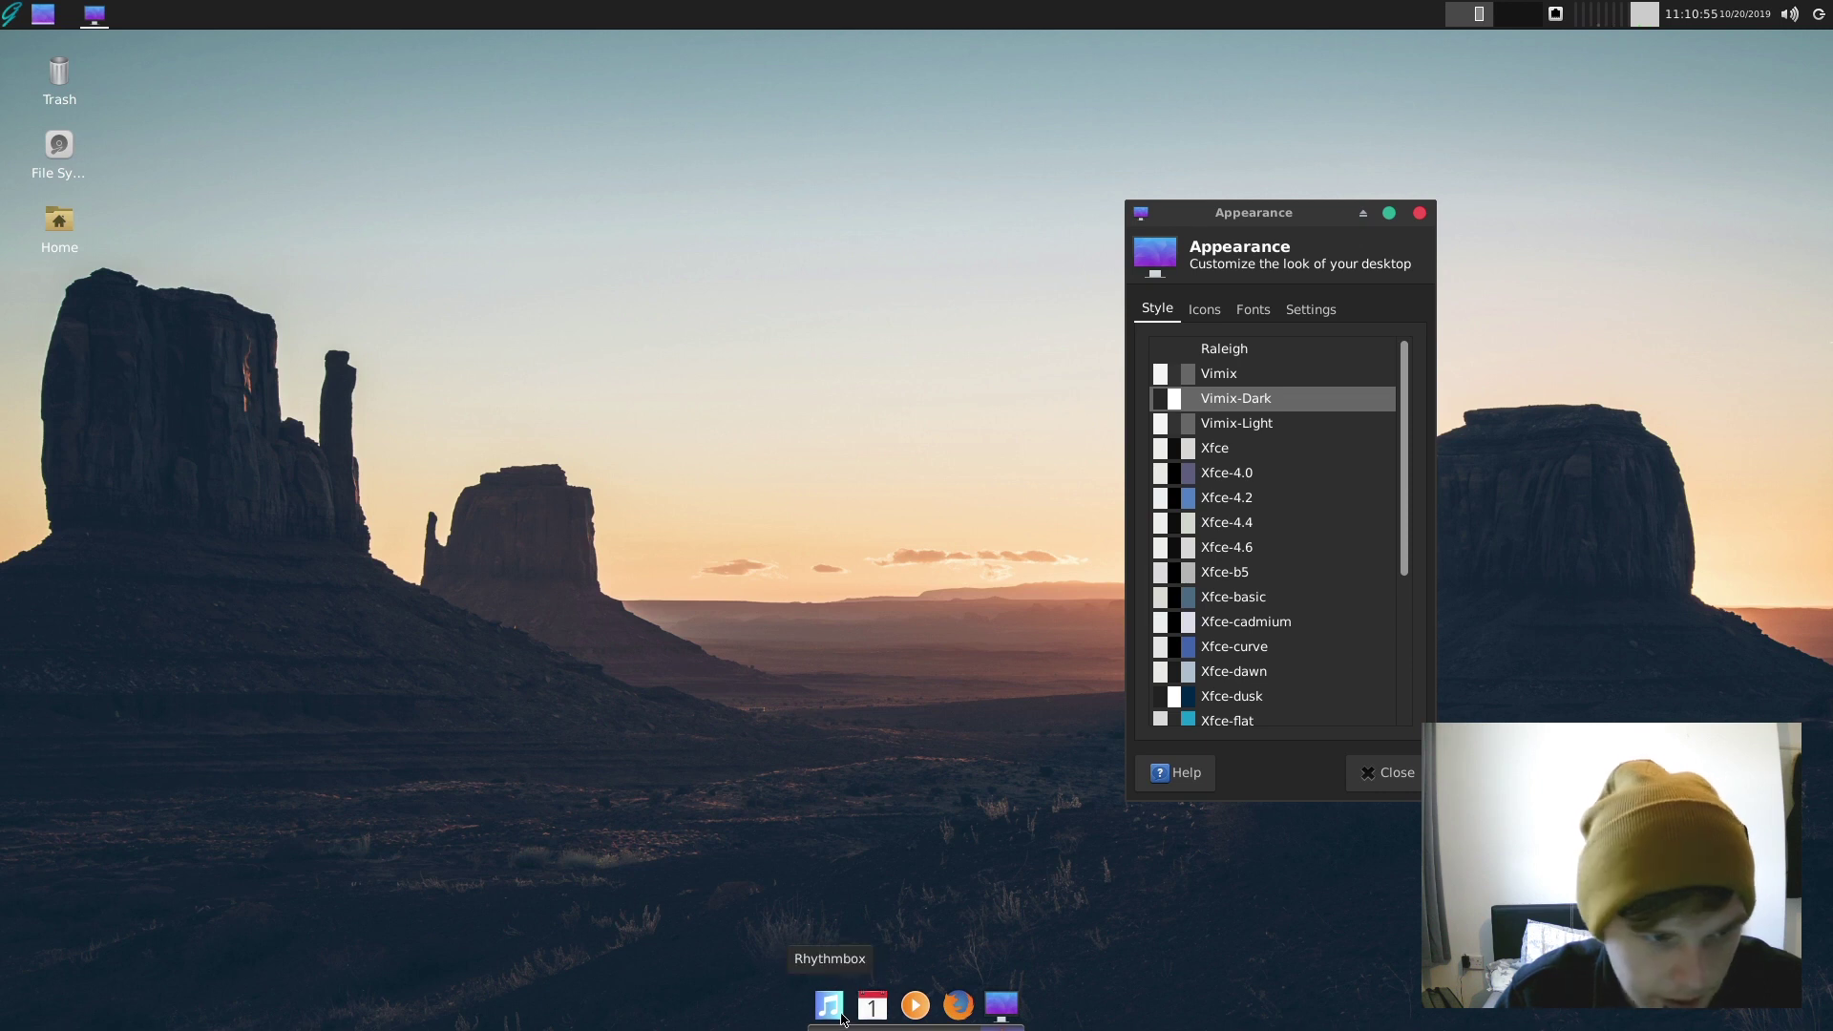
- Relaunch Software Station from a 'soft' menu search and enter the account password again
click(10, 14)
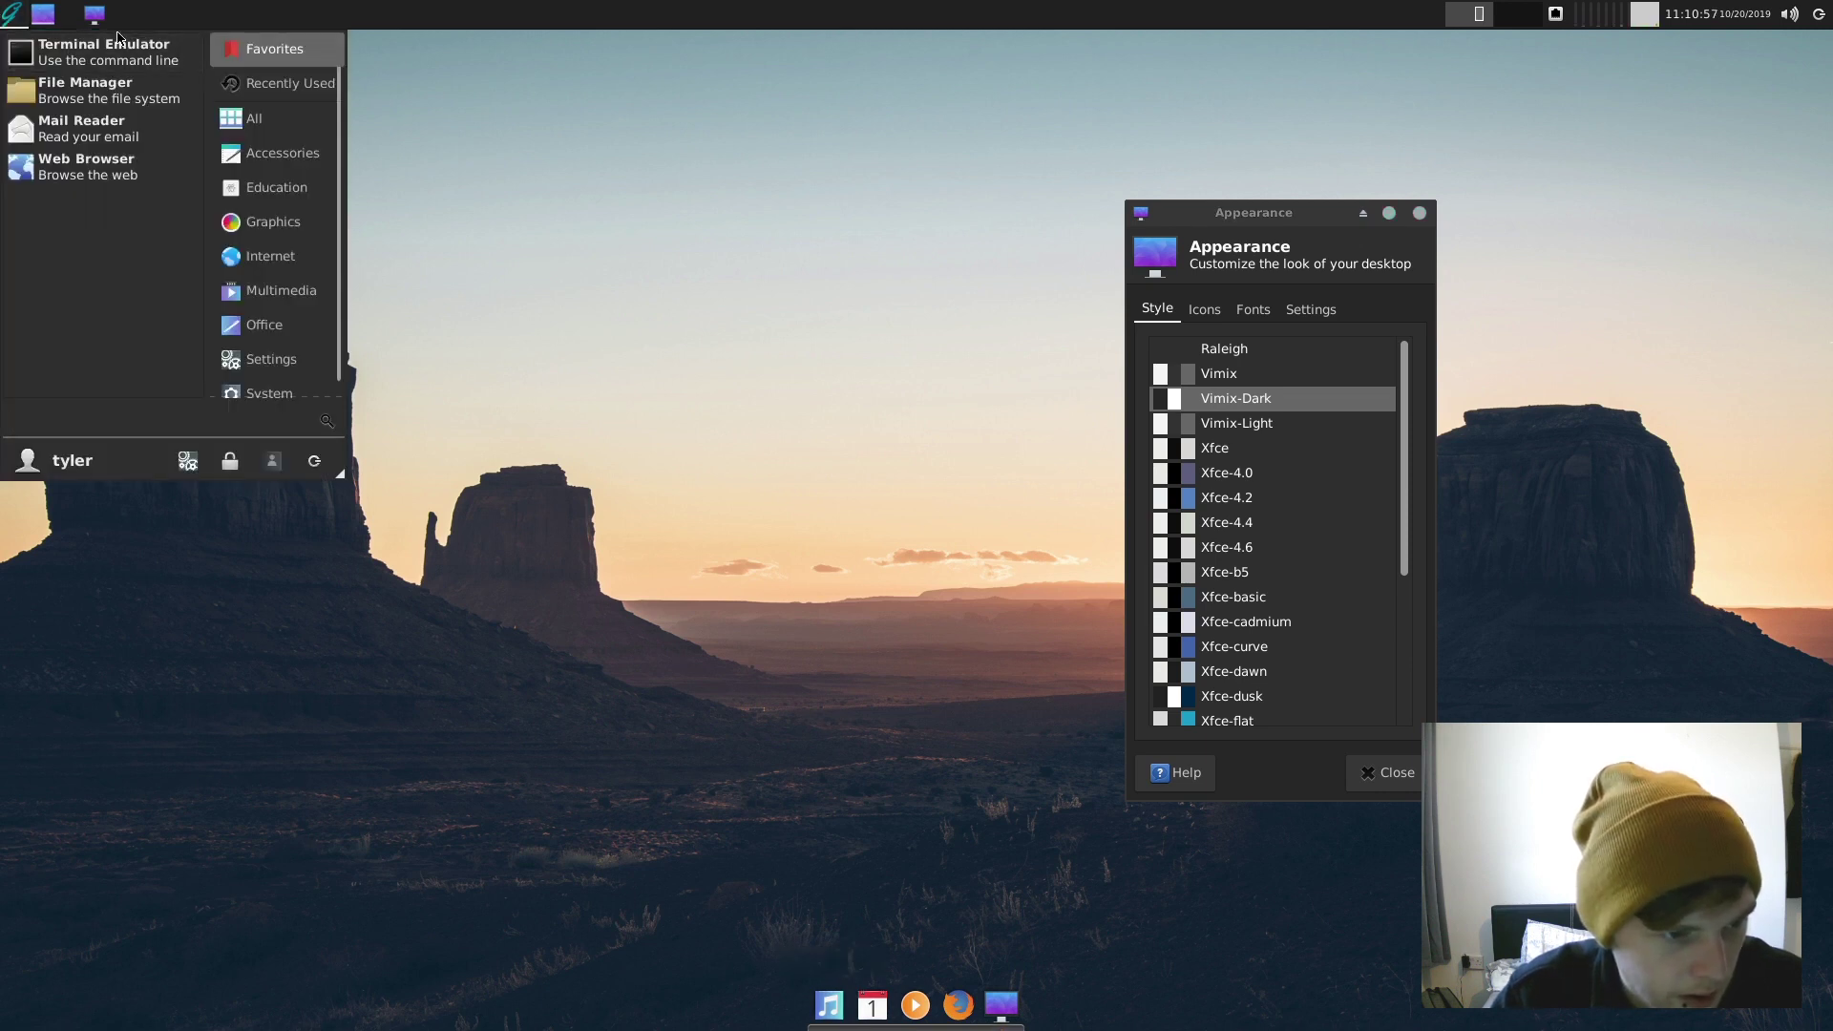
click(95, 14)
click(95, 14)
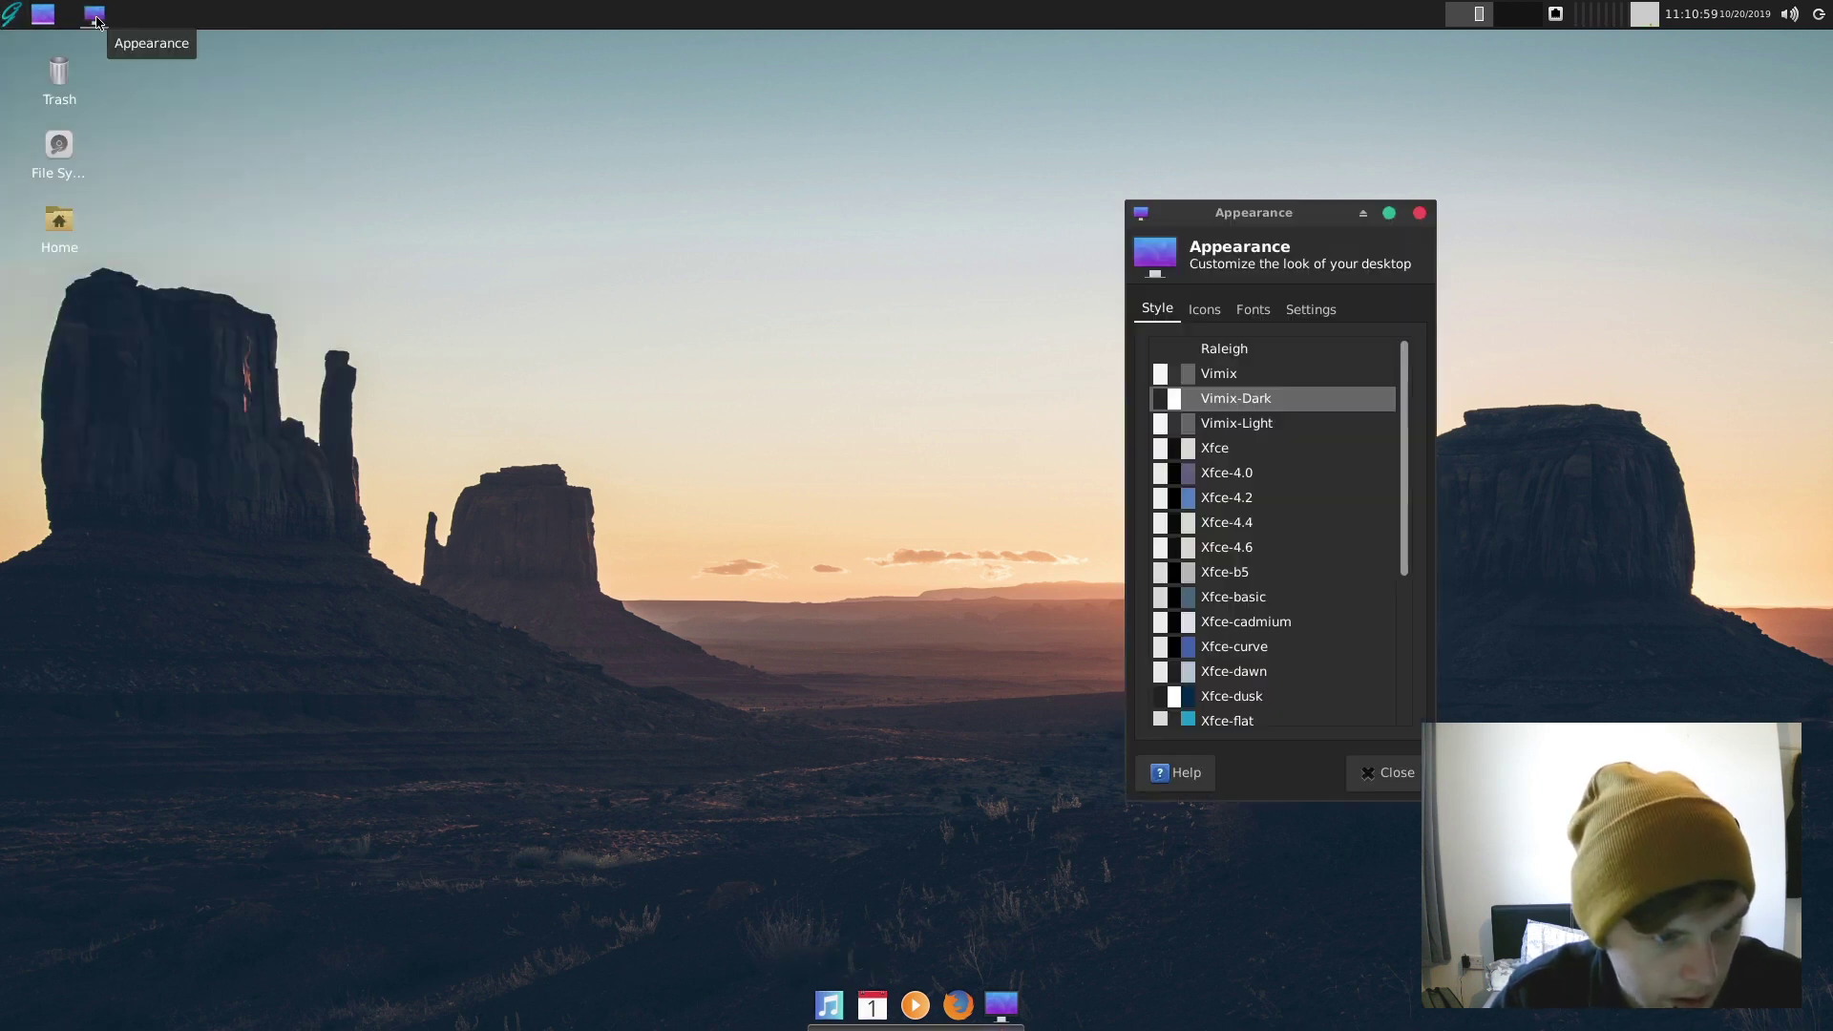
click(8, 17)
text(soft)
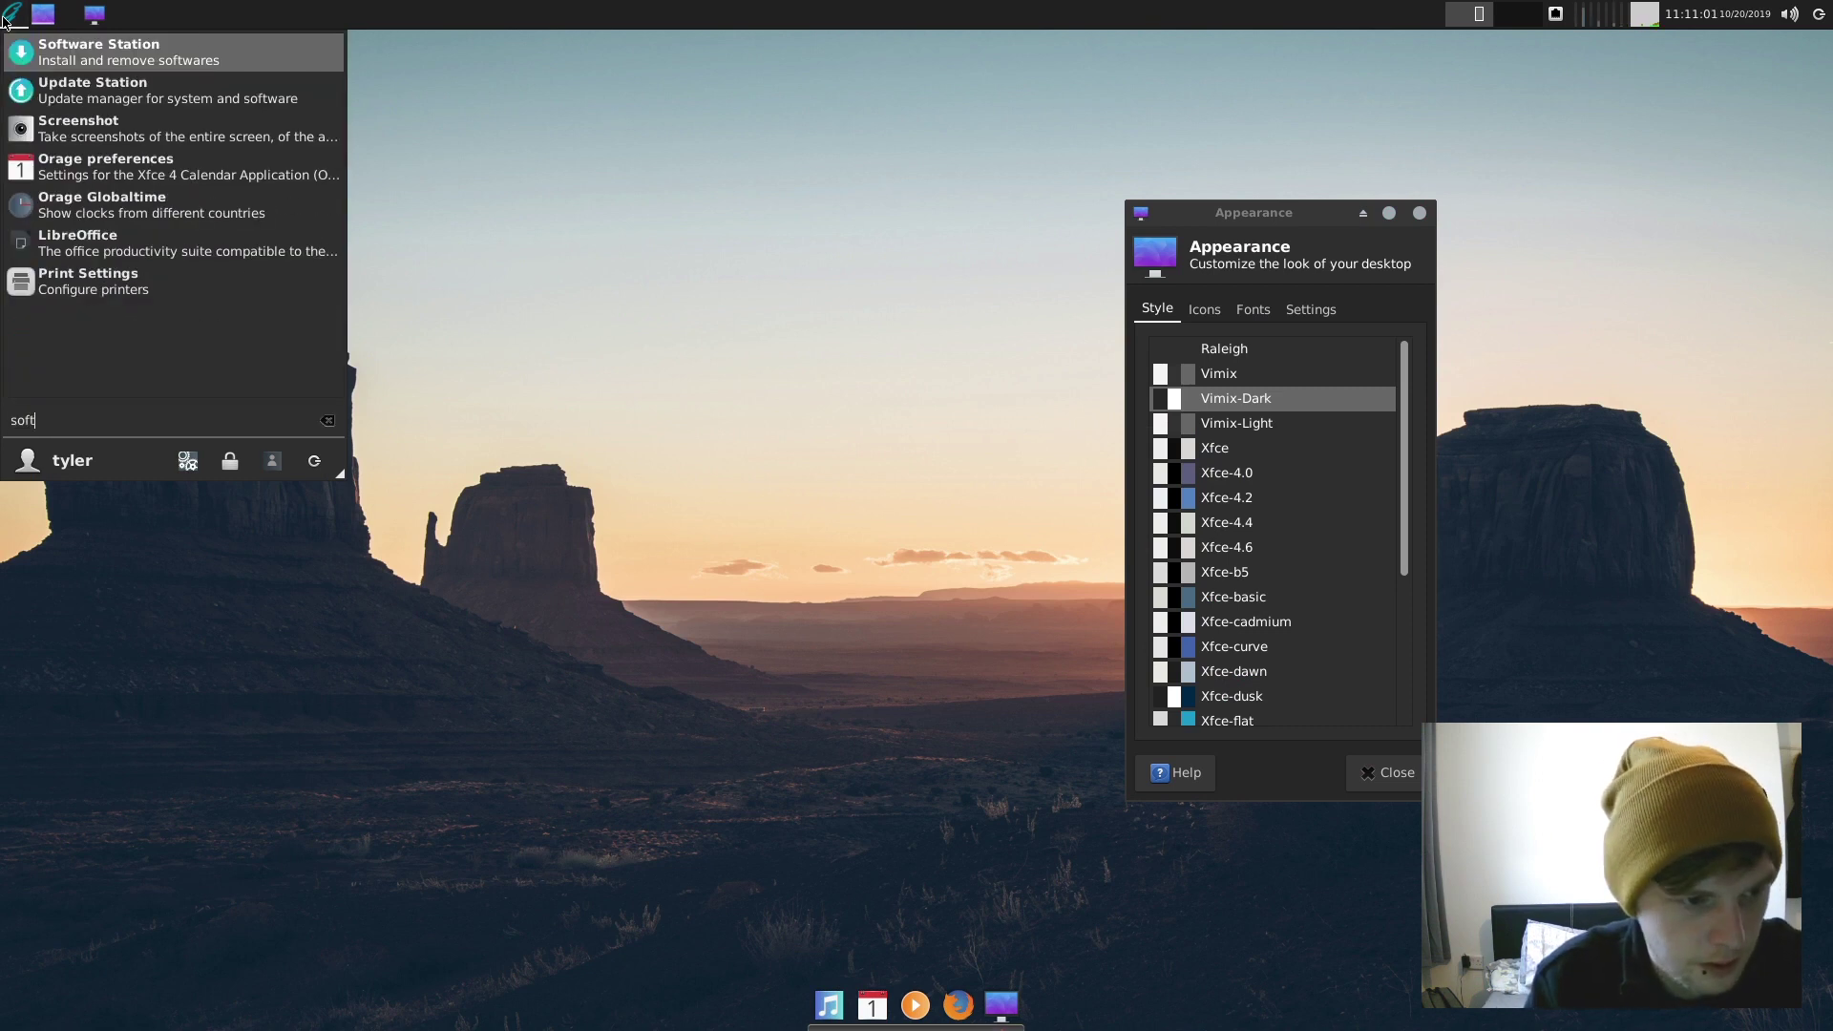
key(Return)
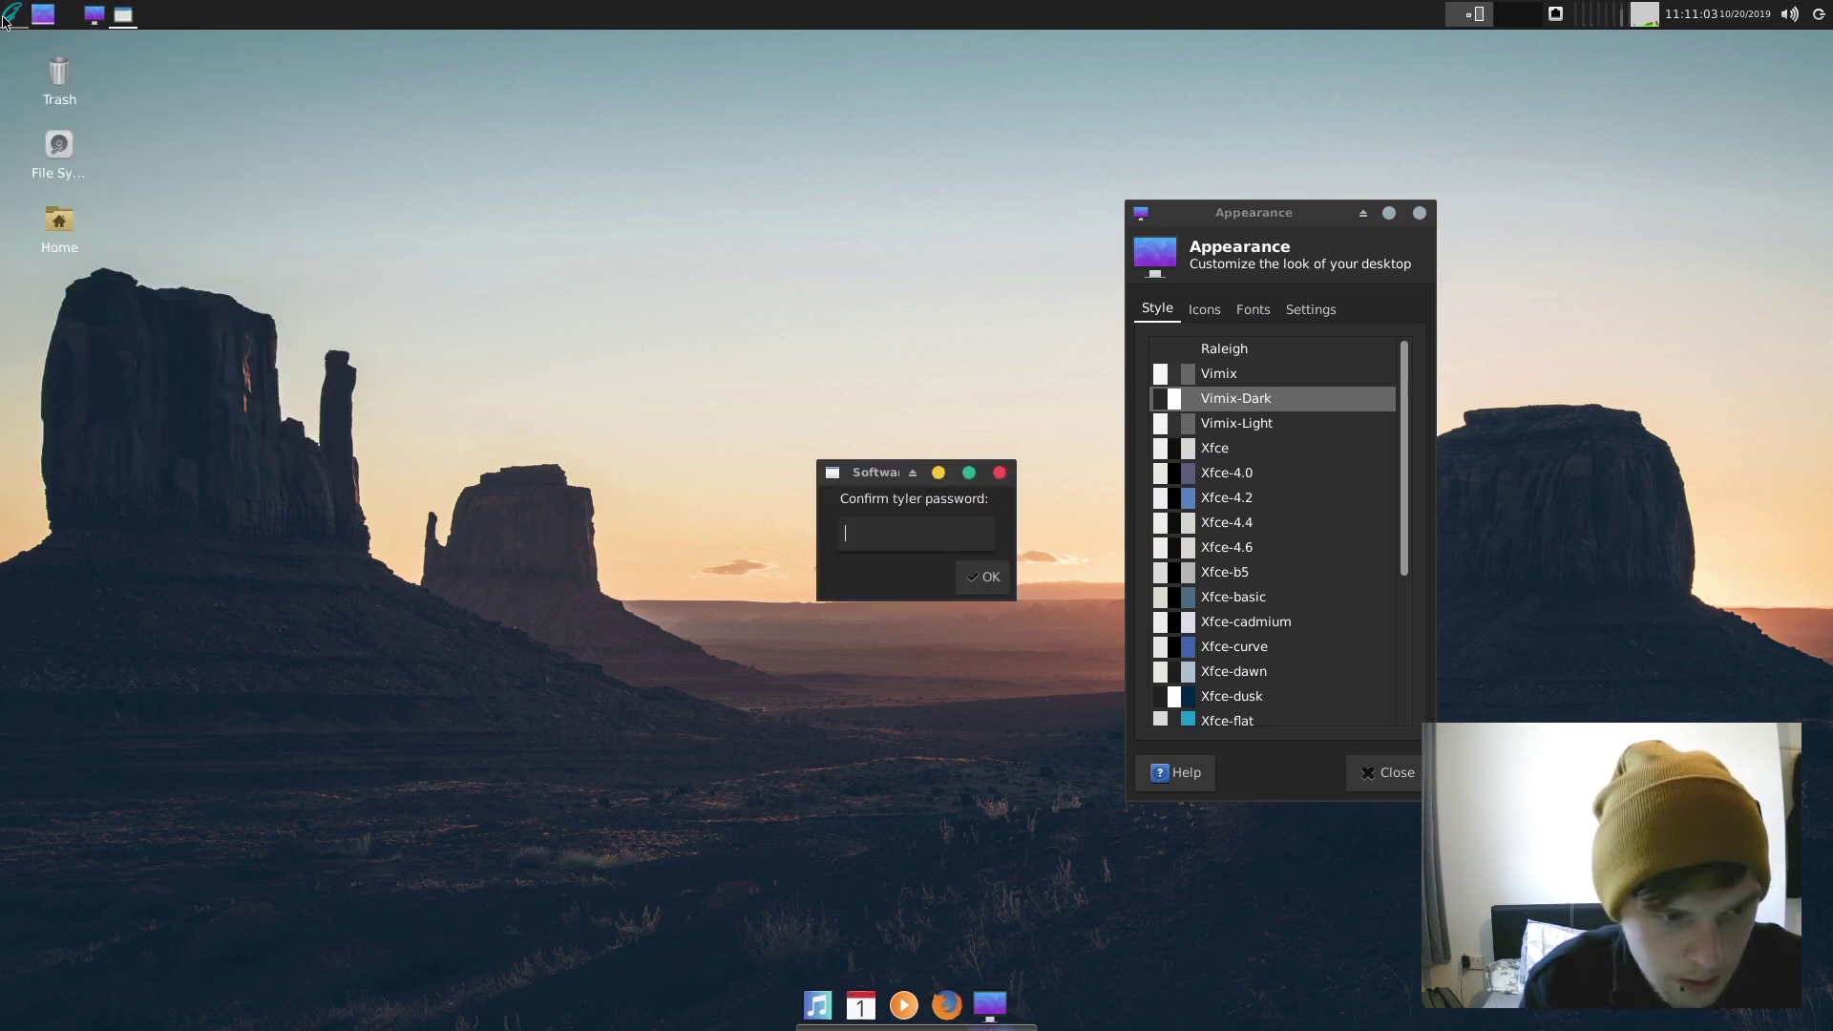
text(********)
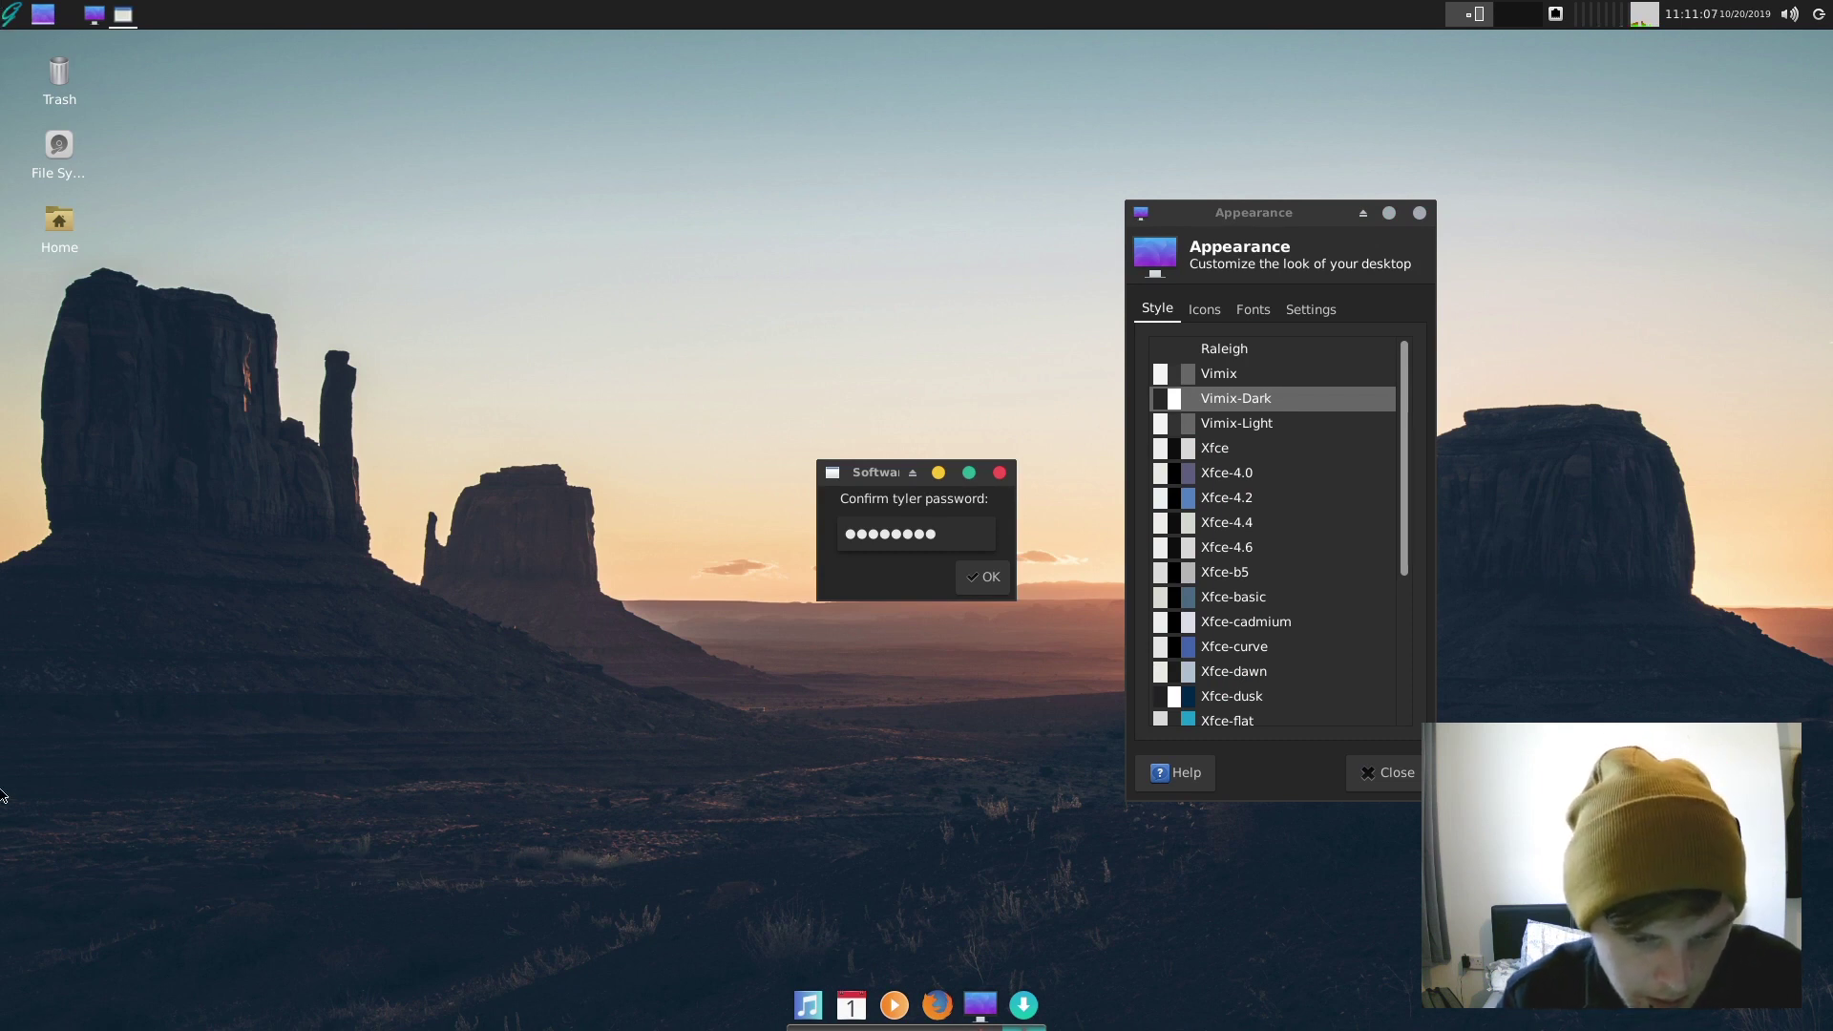
- Confirm the password, then place Software Station centrally and the Appearance window top right
click(984, 577)
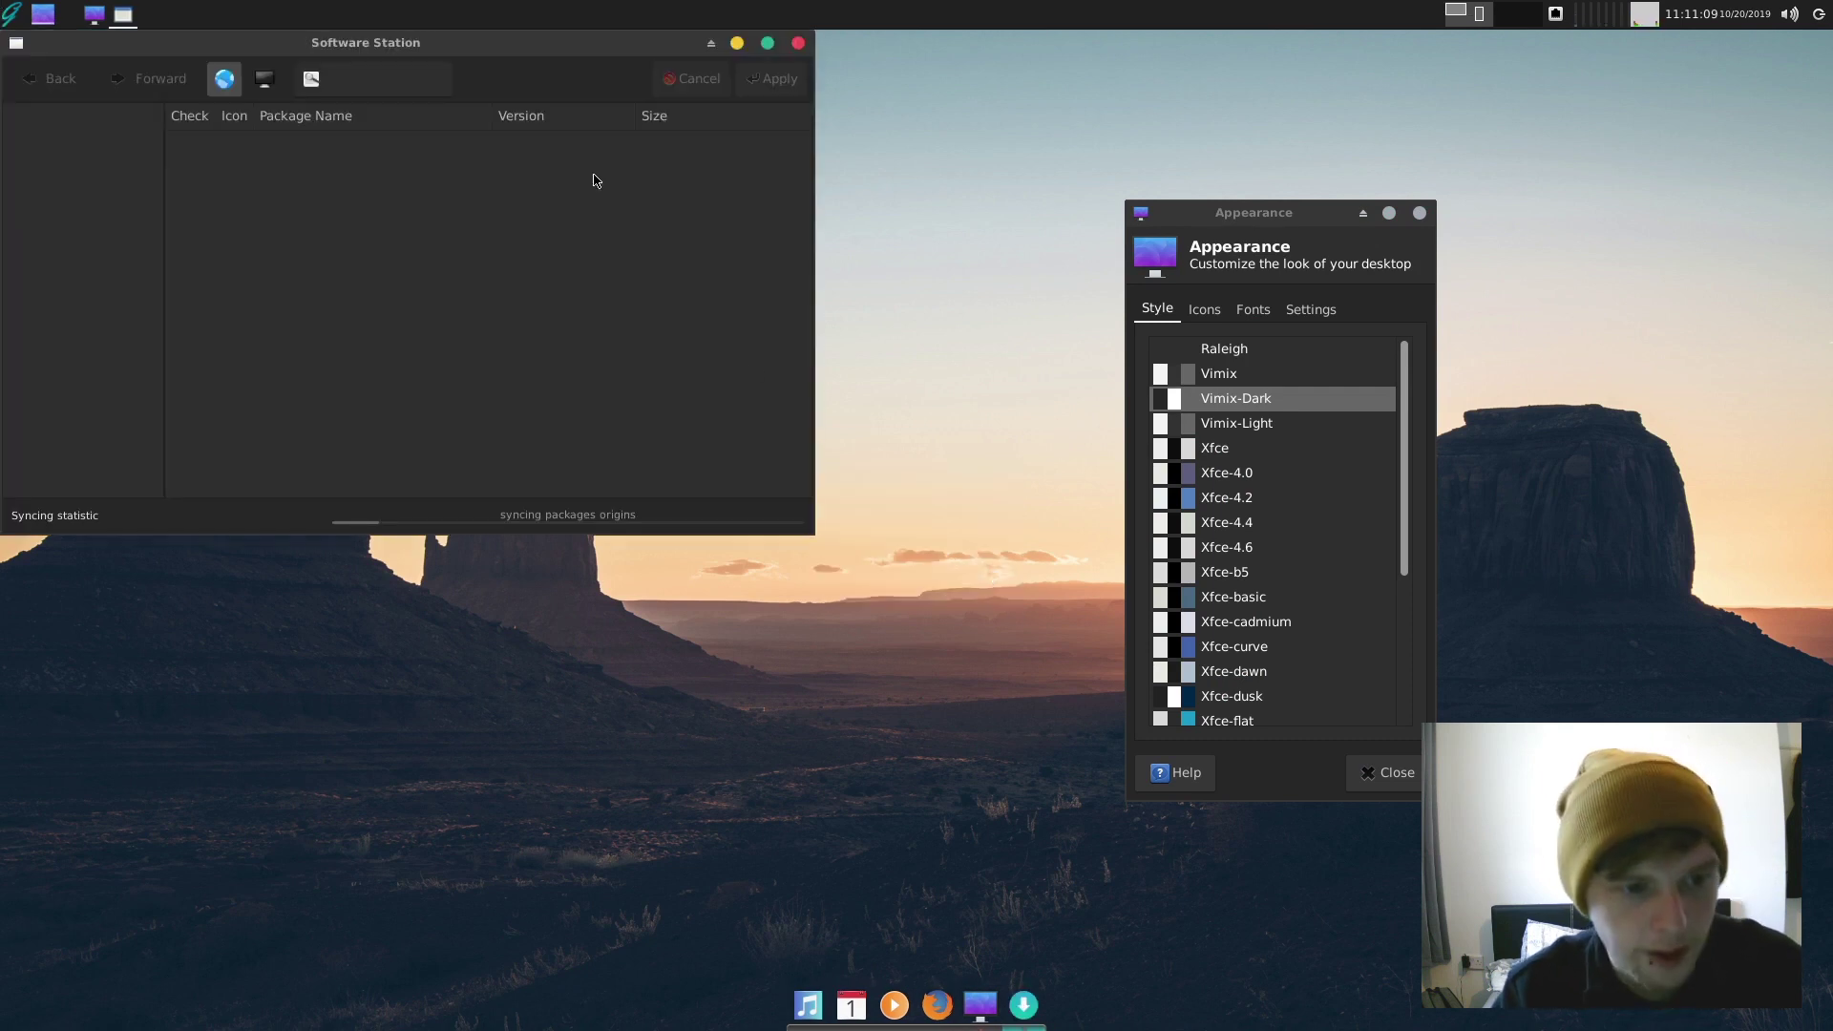
drag(514, 51, 758, 140)
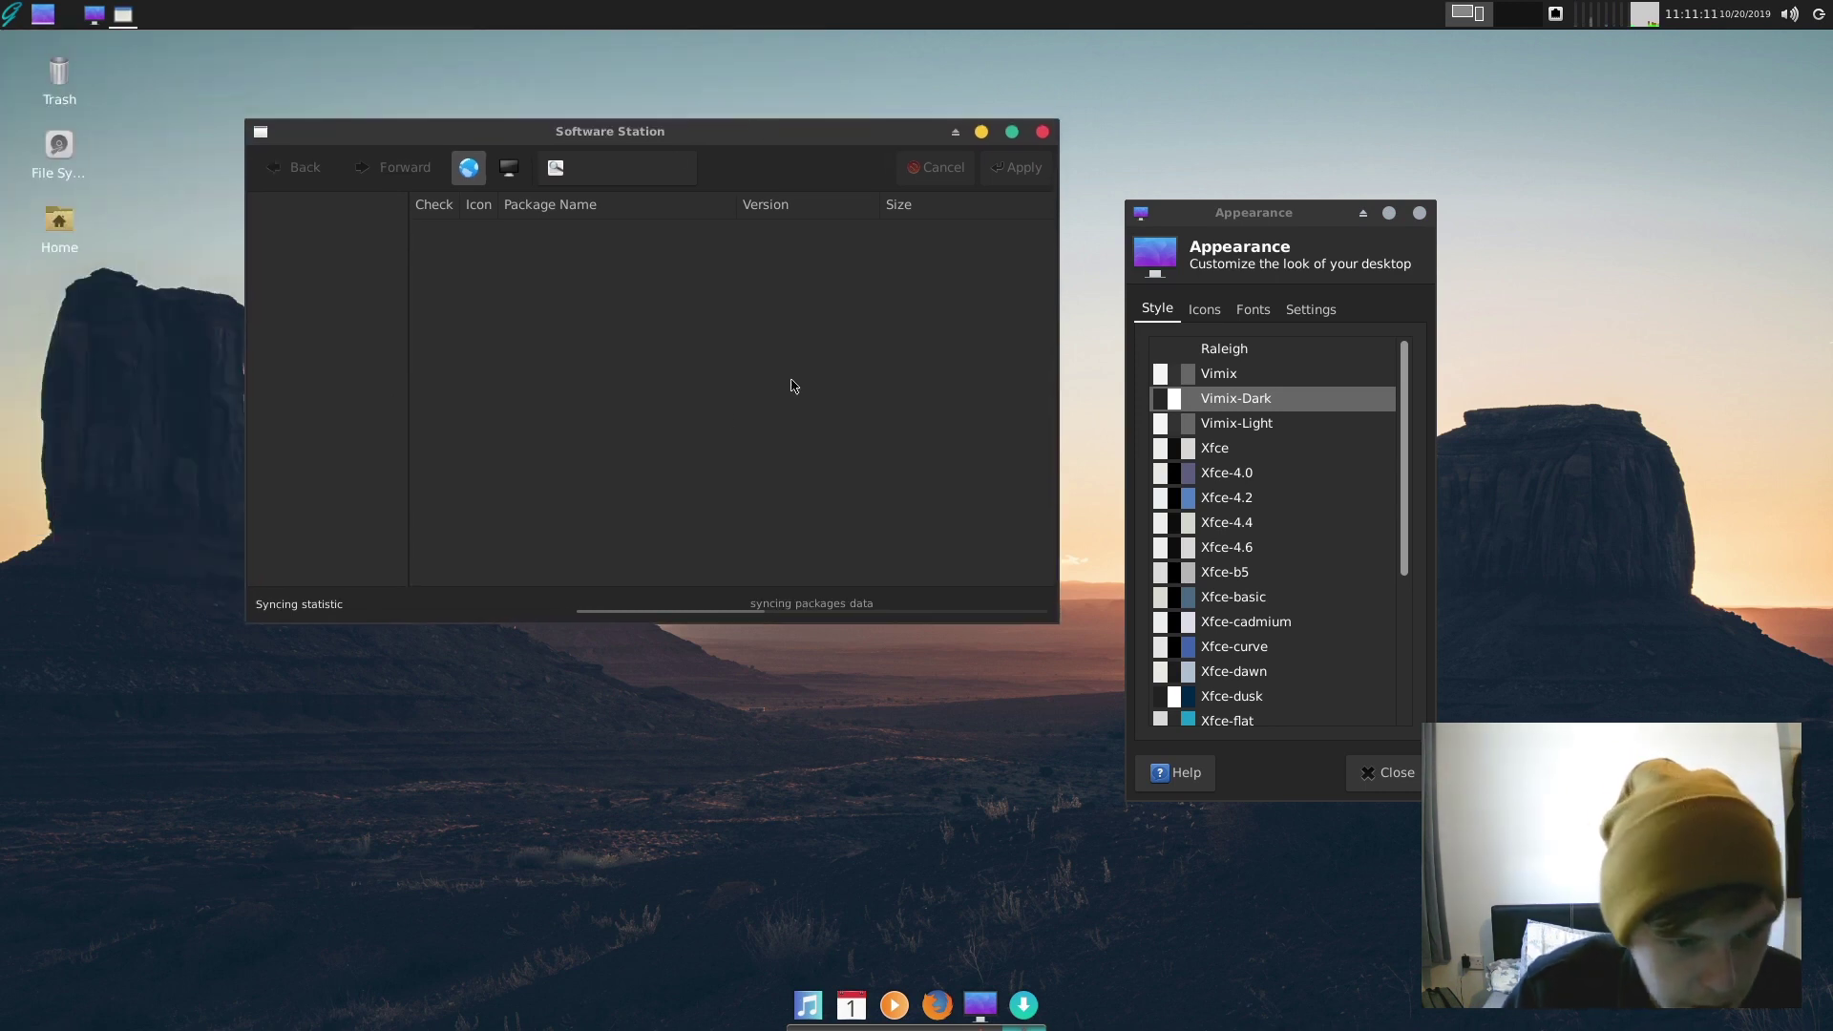
drag(1266, 222, 1407, 166)
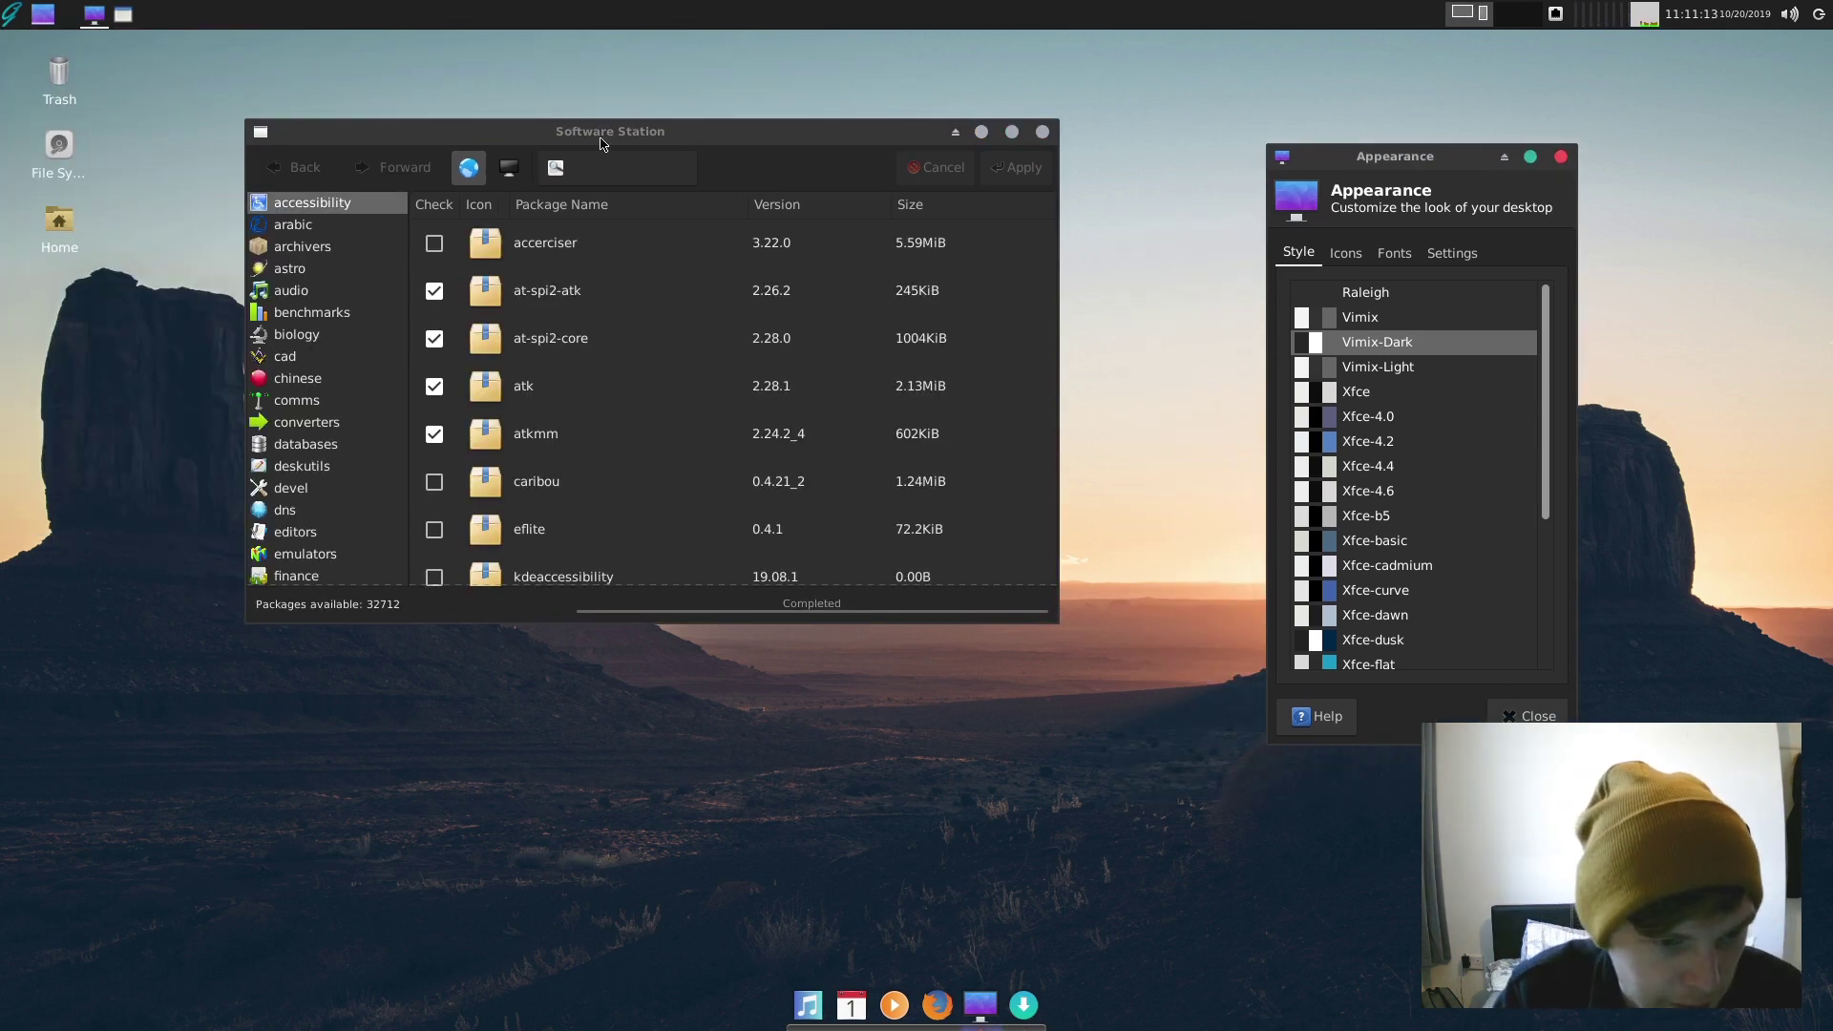
drag(607, 142, 713, 195)
- Search for 'gnome3', tick the gnome3 package, and replace the search with 'chrome gnome'
click(762, 211)
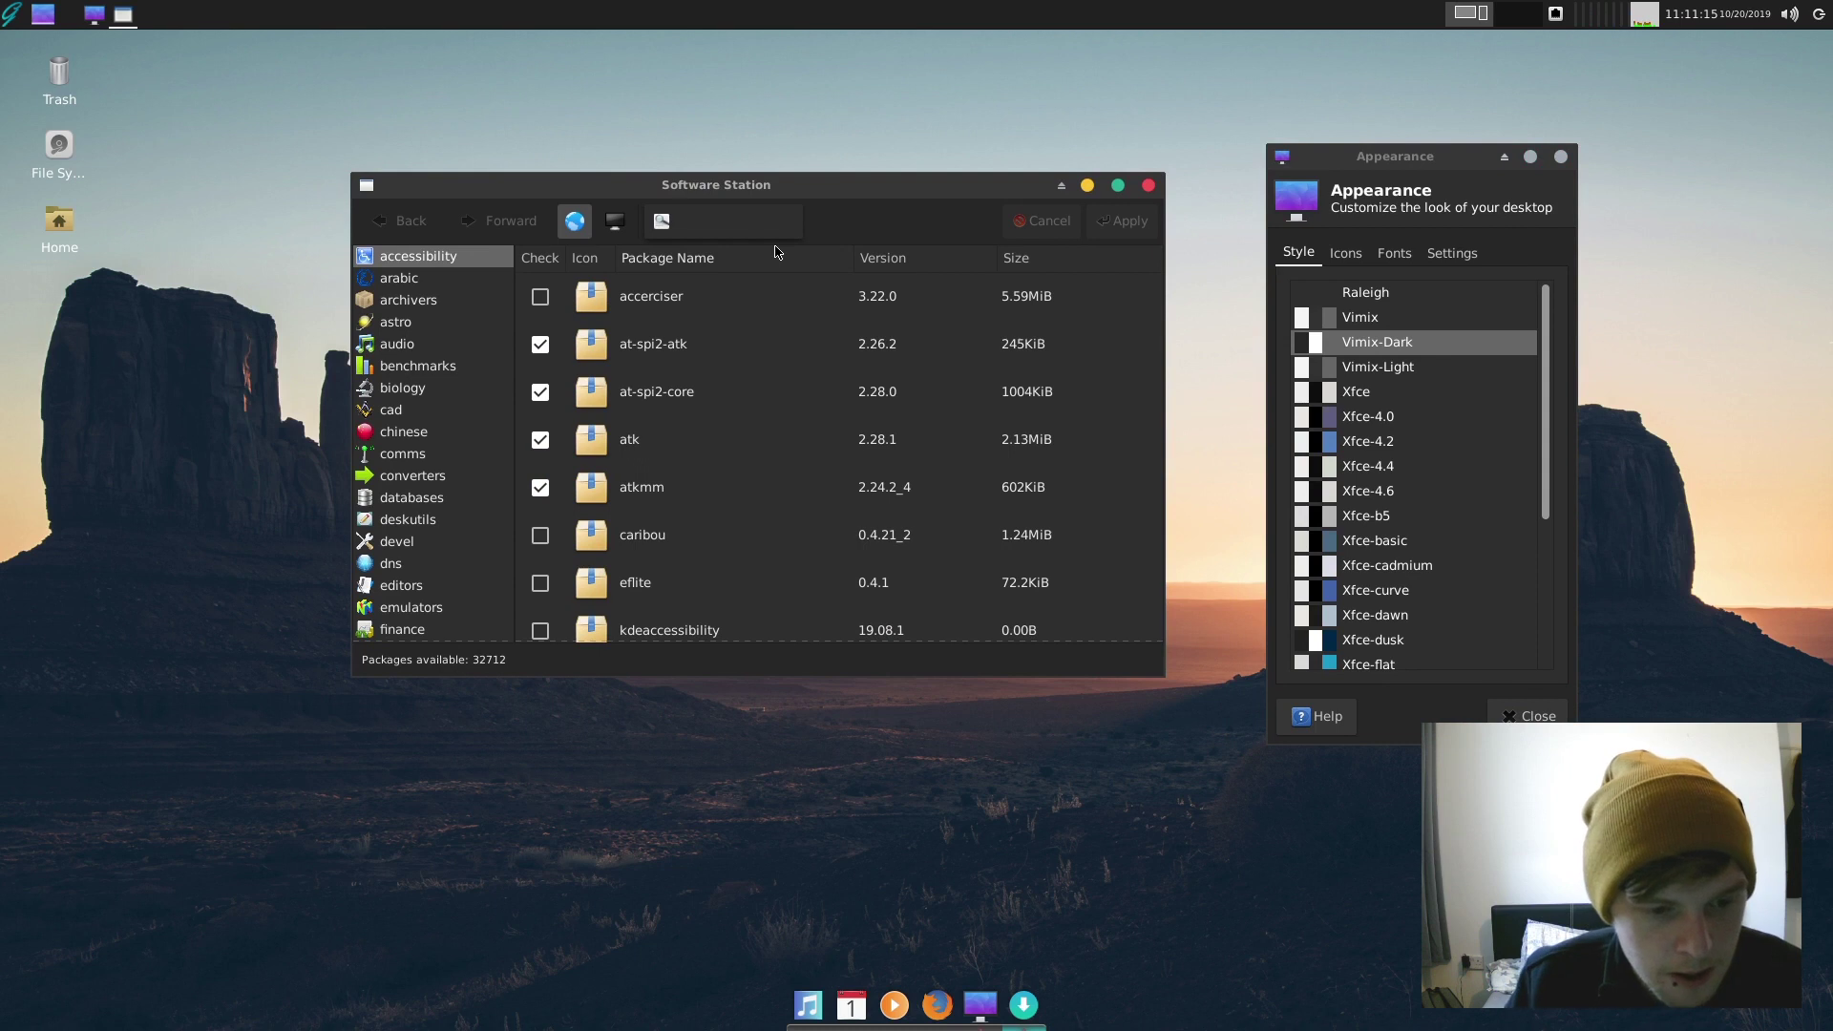
text(gn)
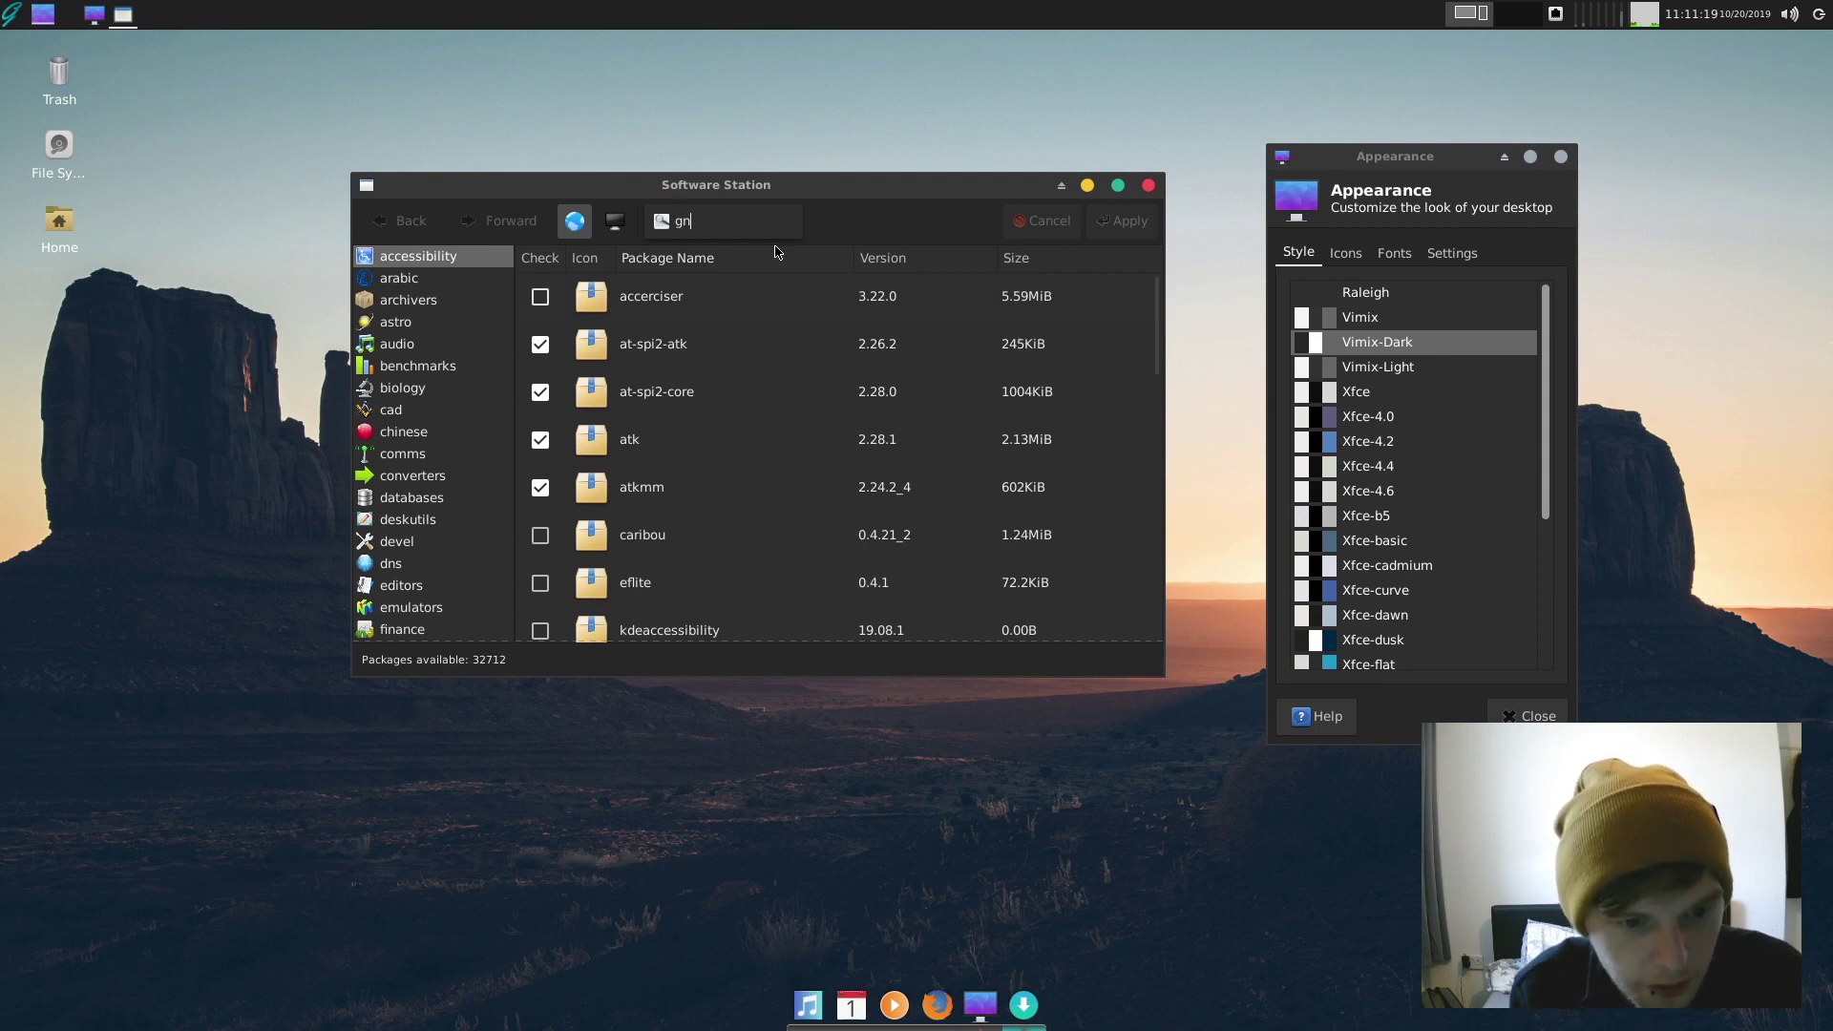
text(ome3)
key(Return)
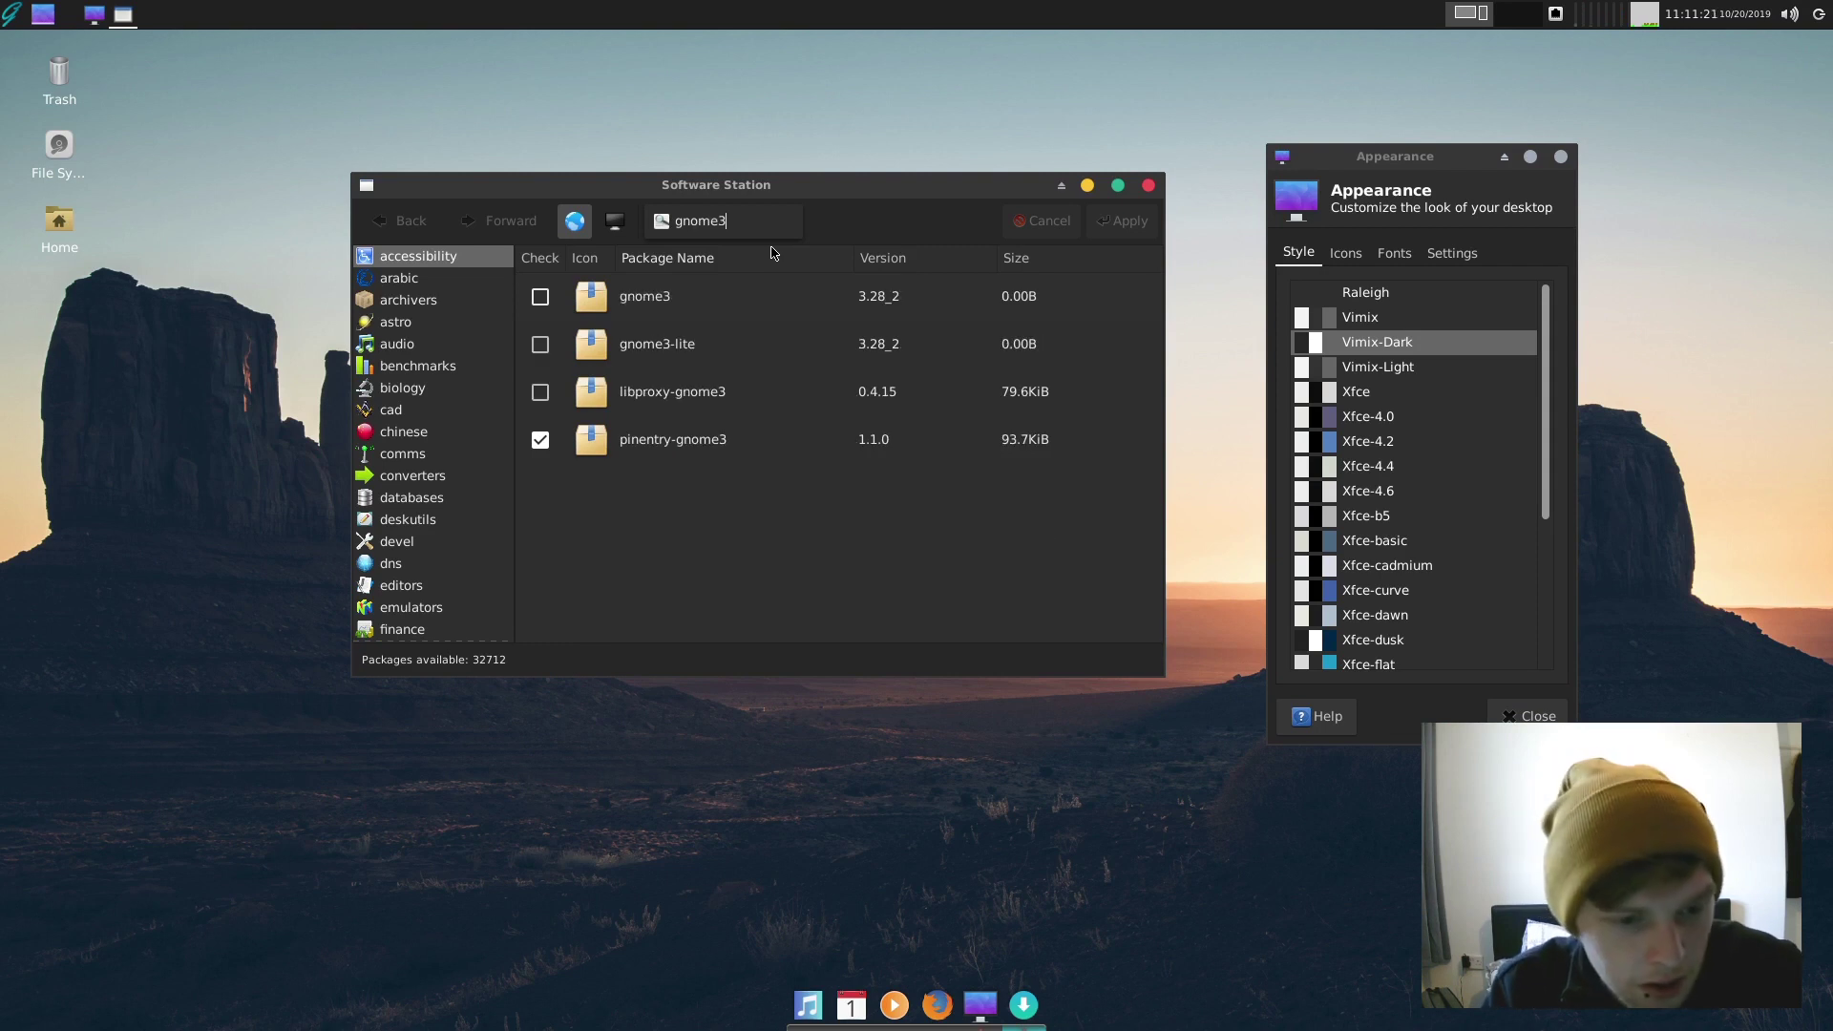
click(540, 298)
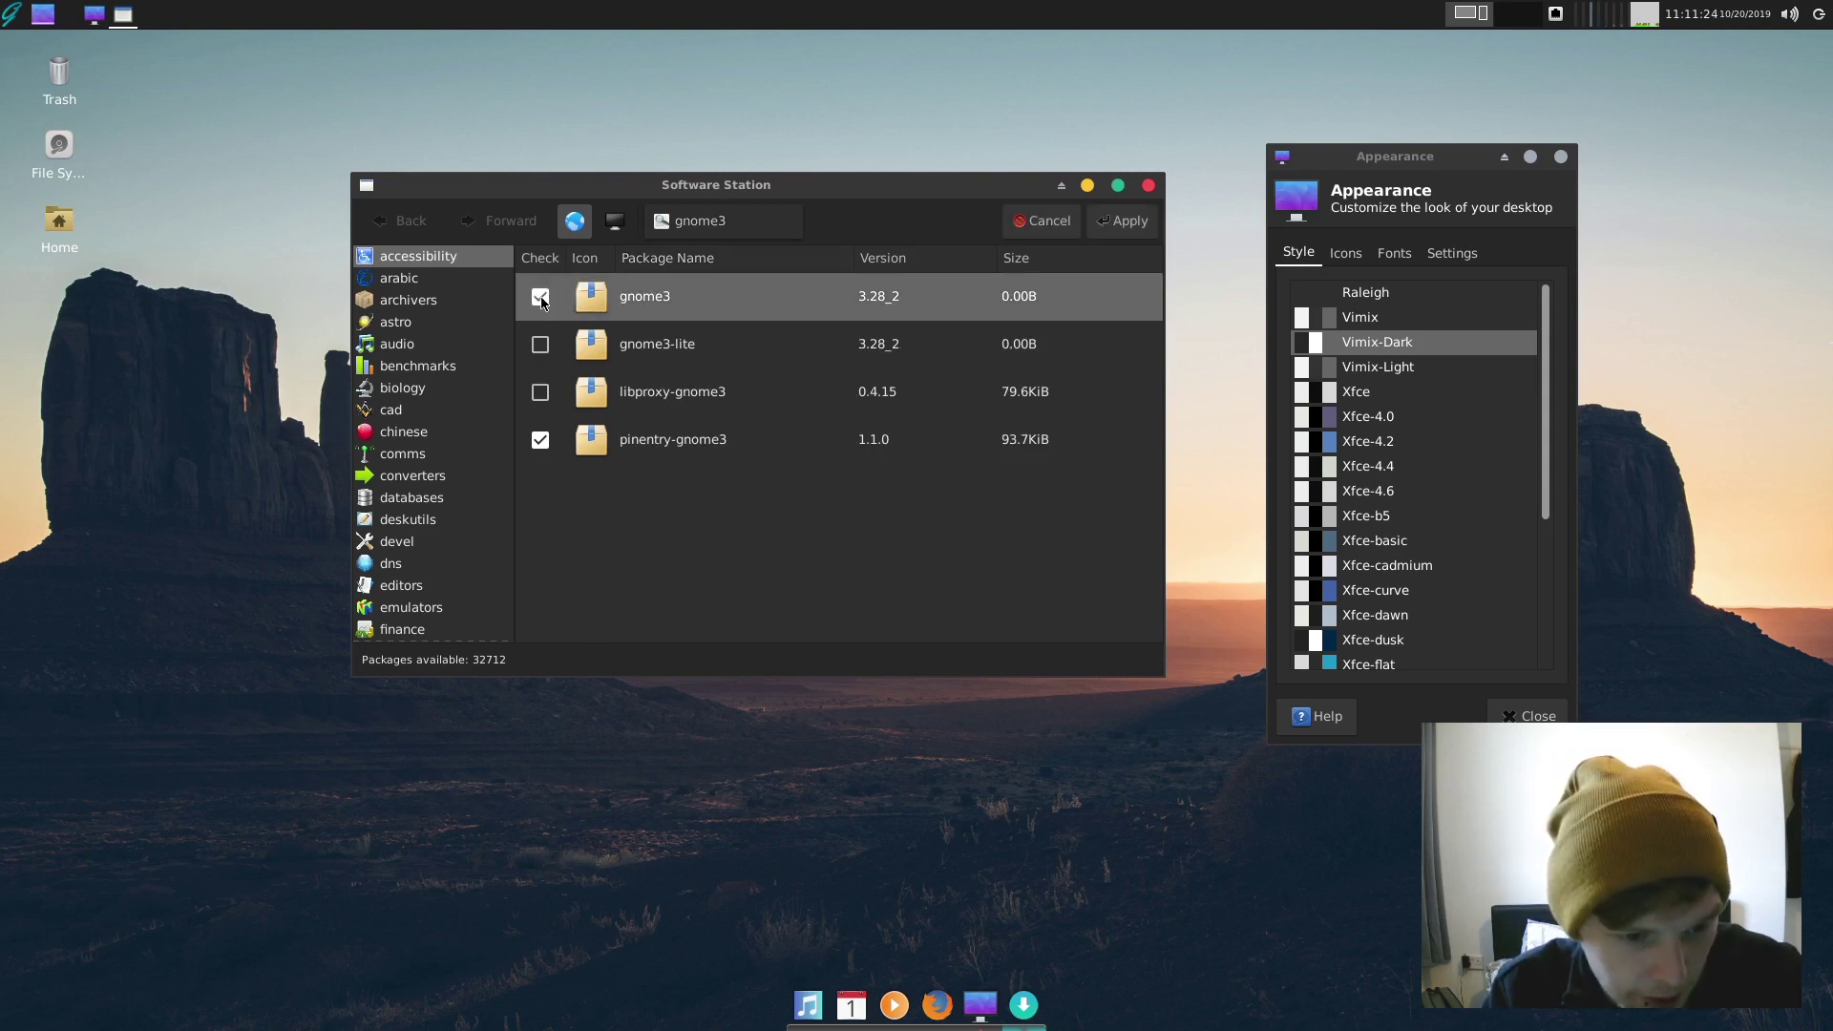
drag(771, 235, 666, 238)
text(ch)
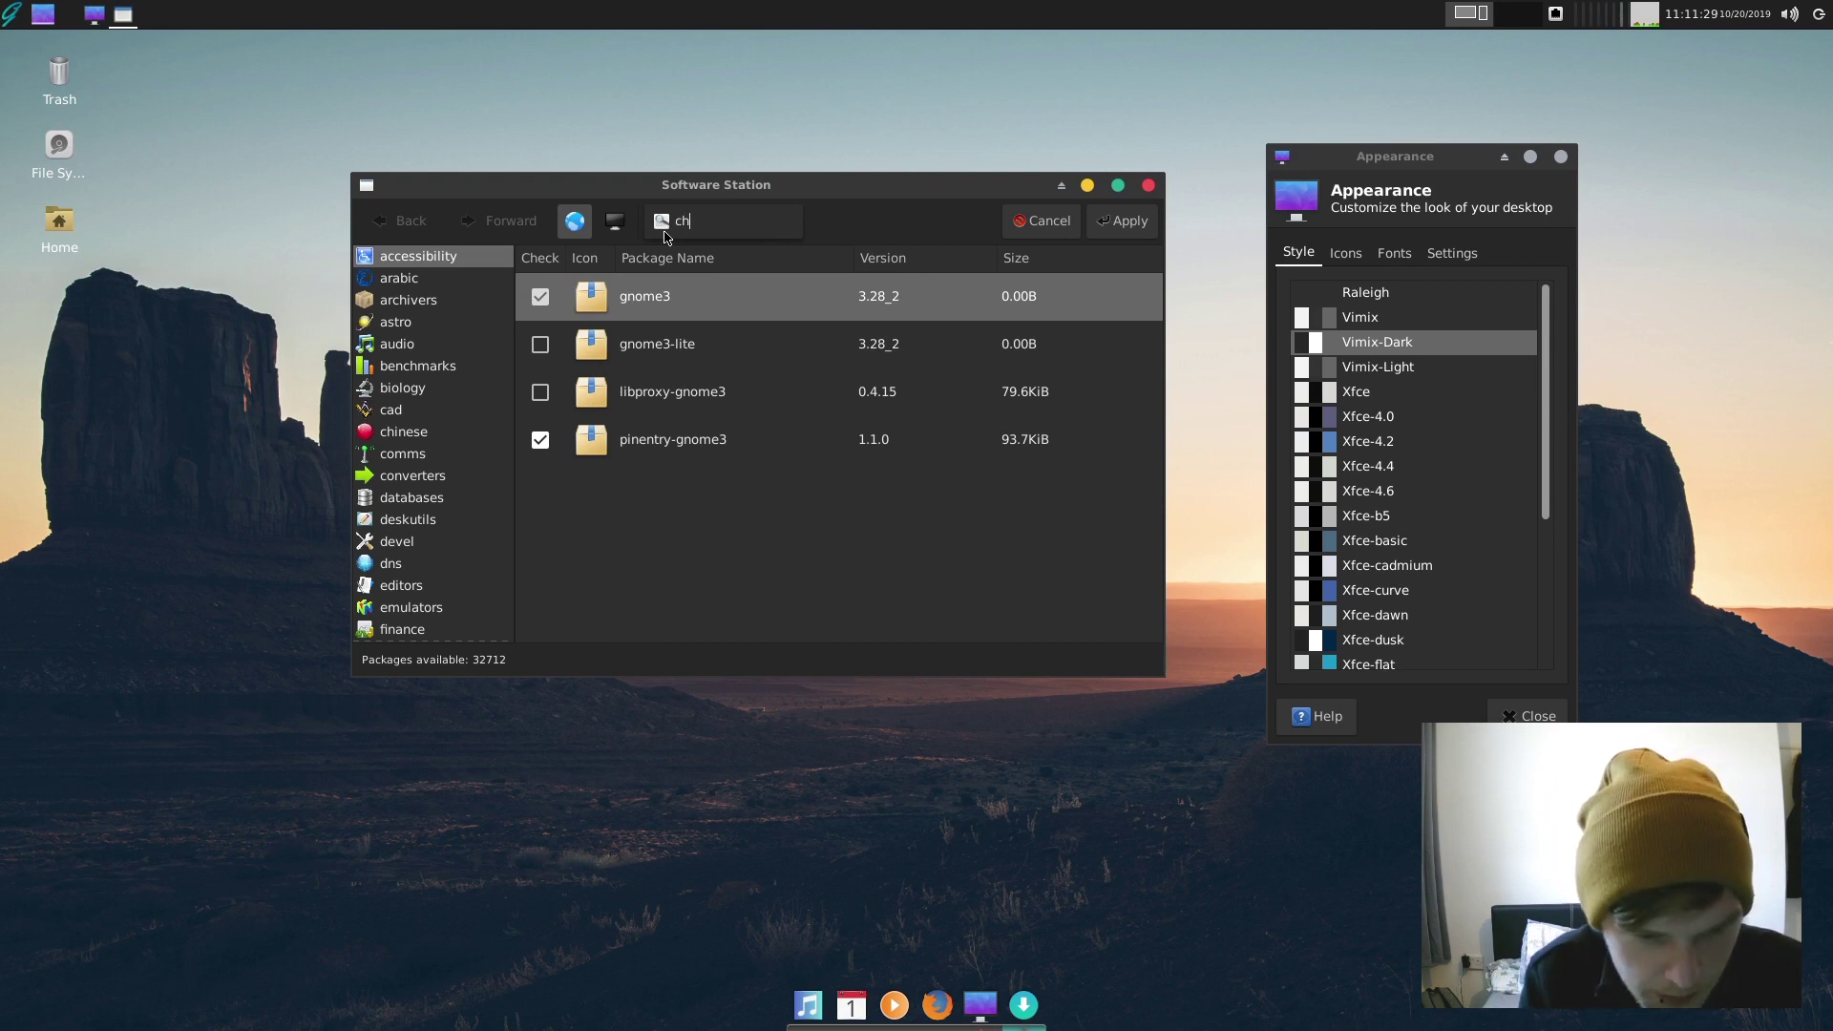
text(ro)
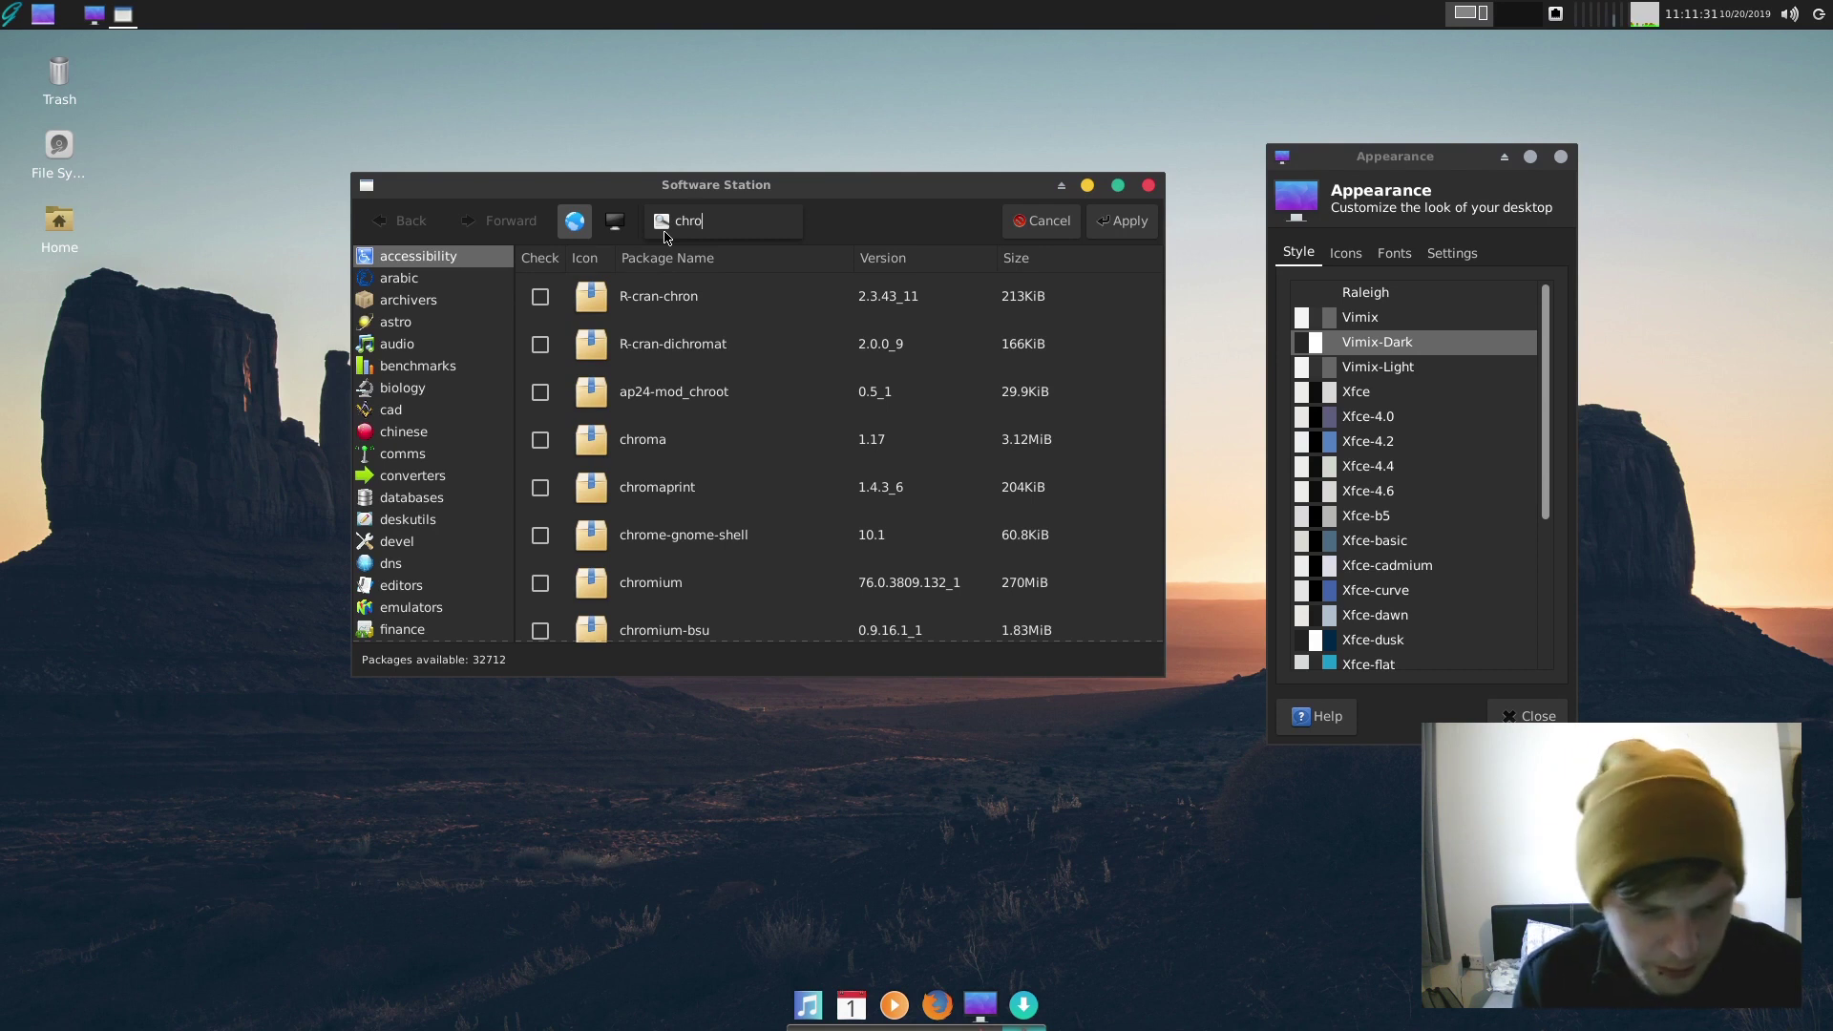
text(m)
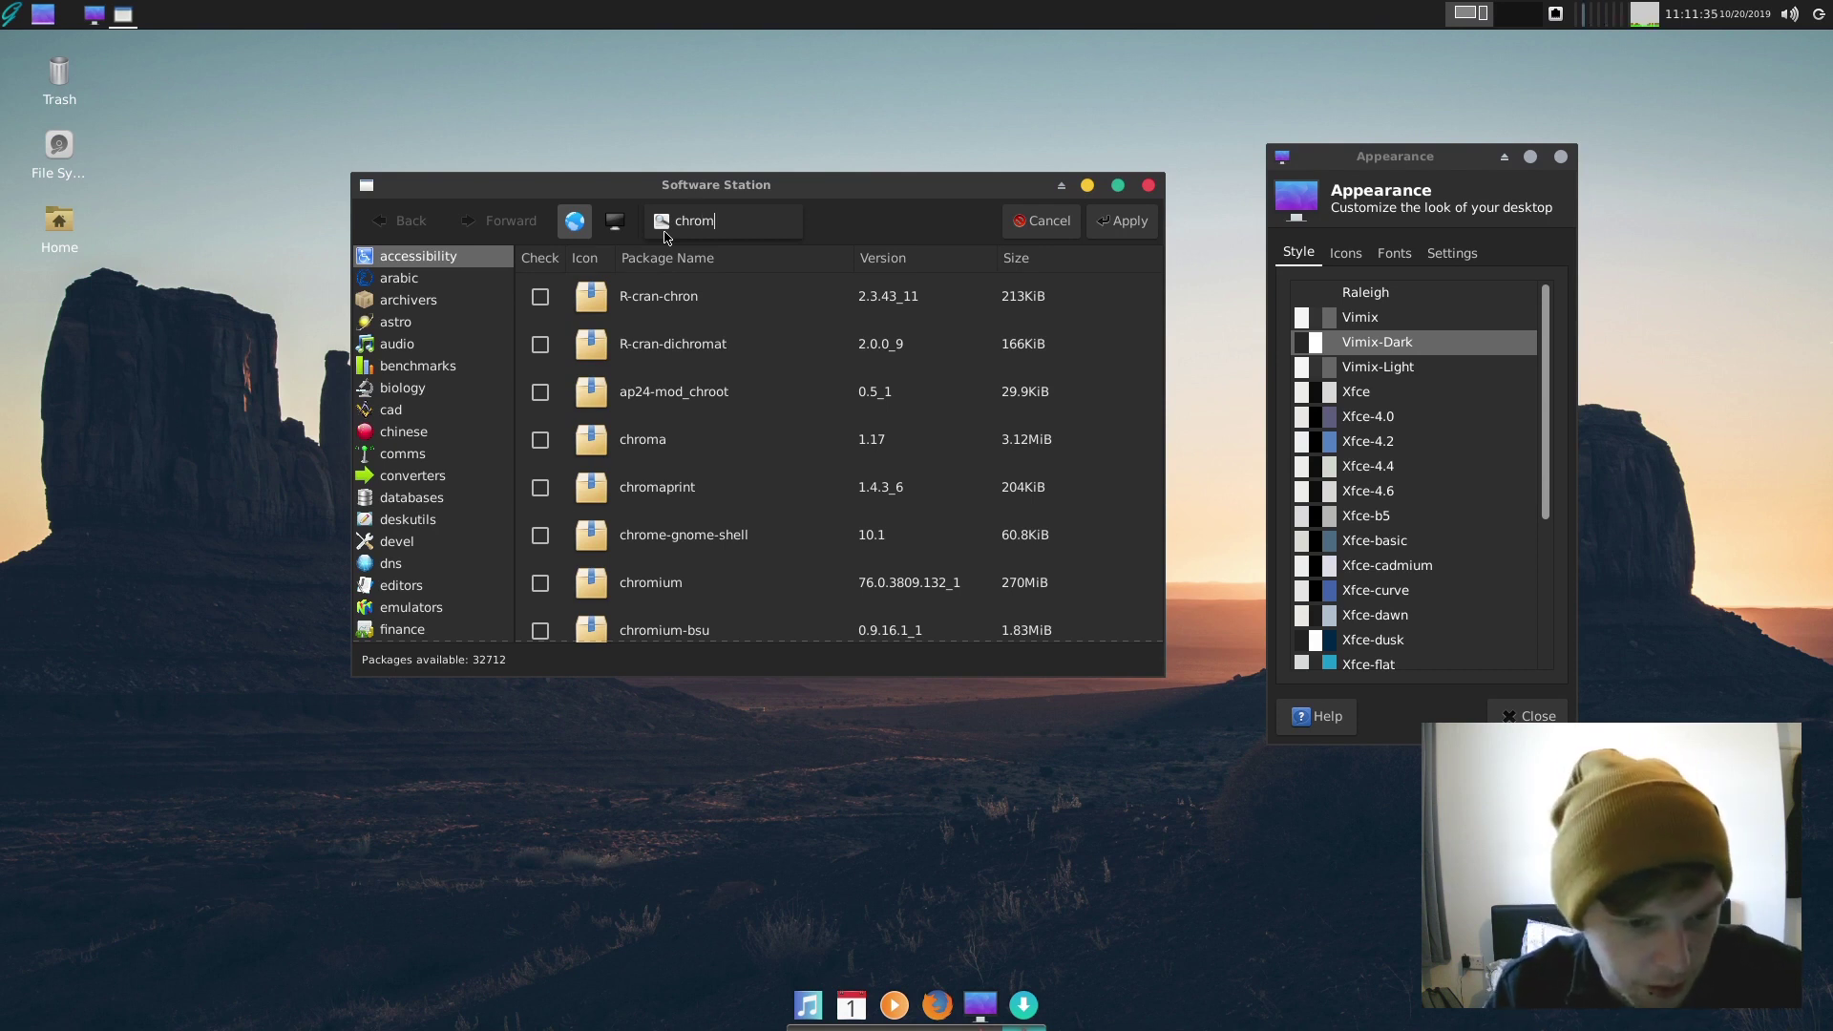
text(e gnome)
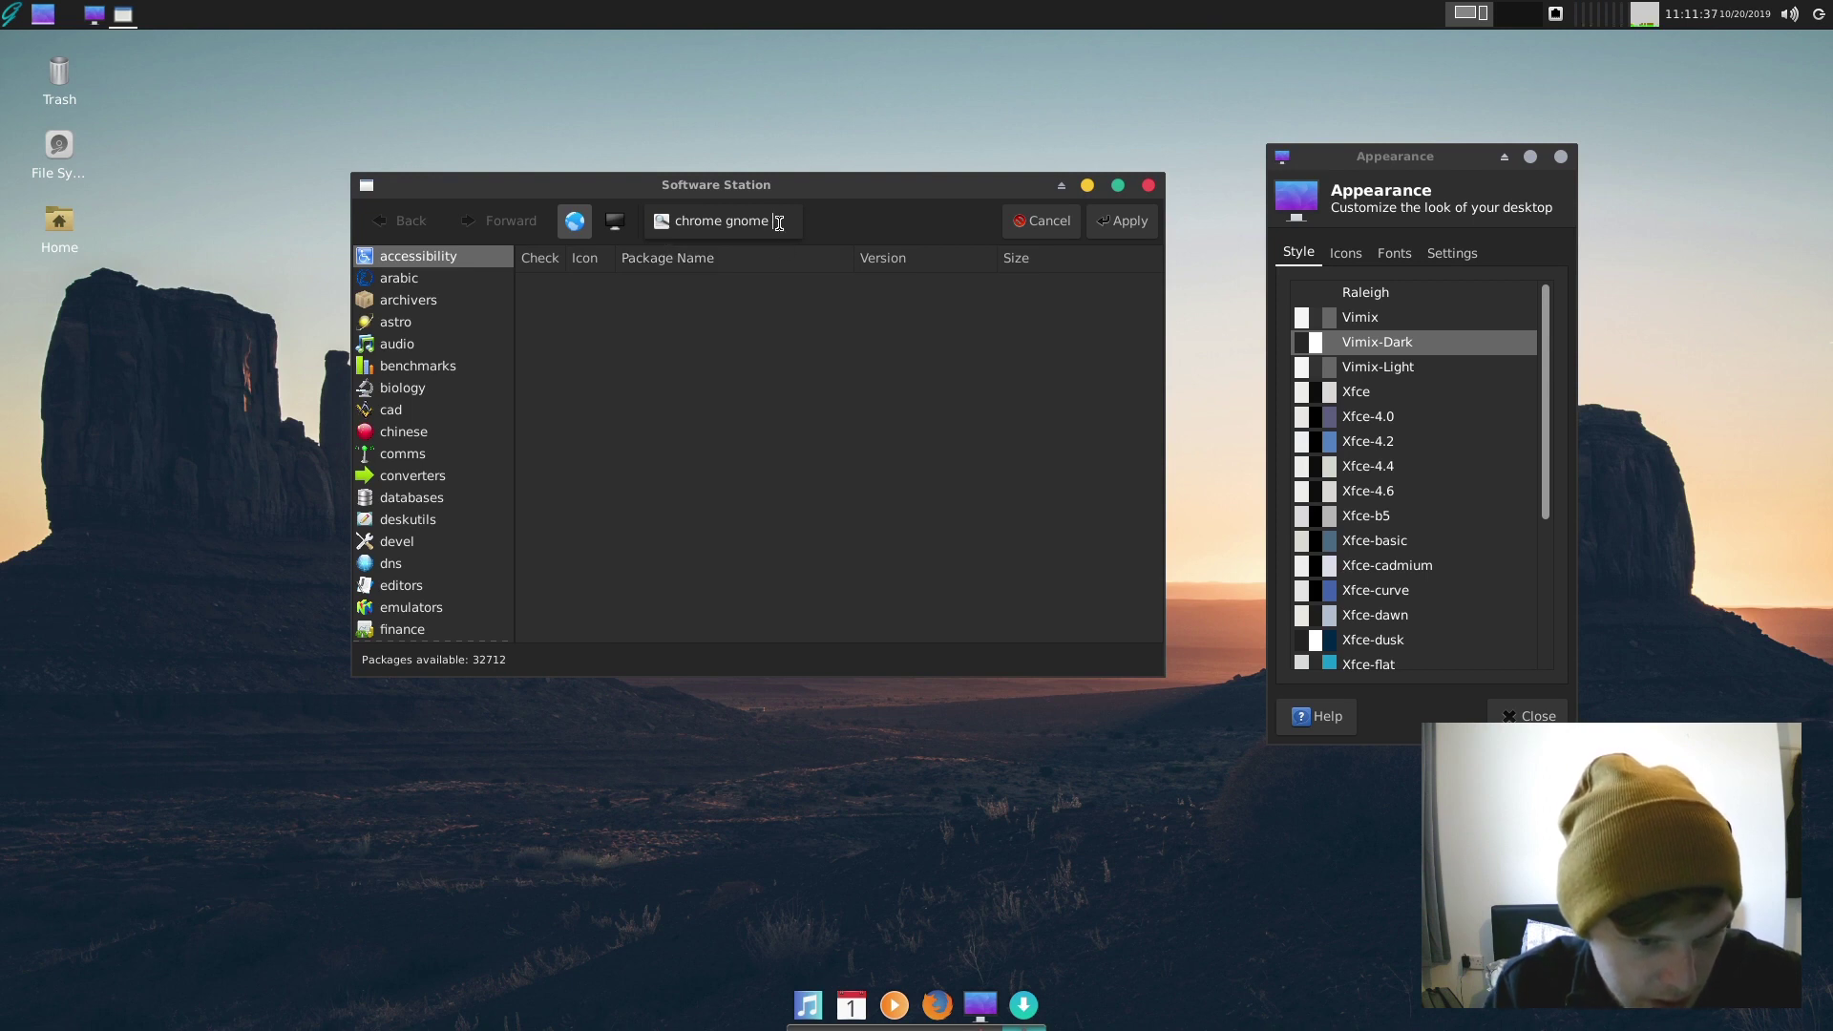
- Search 'chrome-gnome', tick chrome-gnome-shell, and apply to install it alongside gnome3
key(ctrl+a)
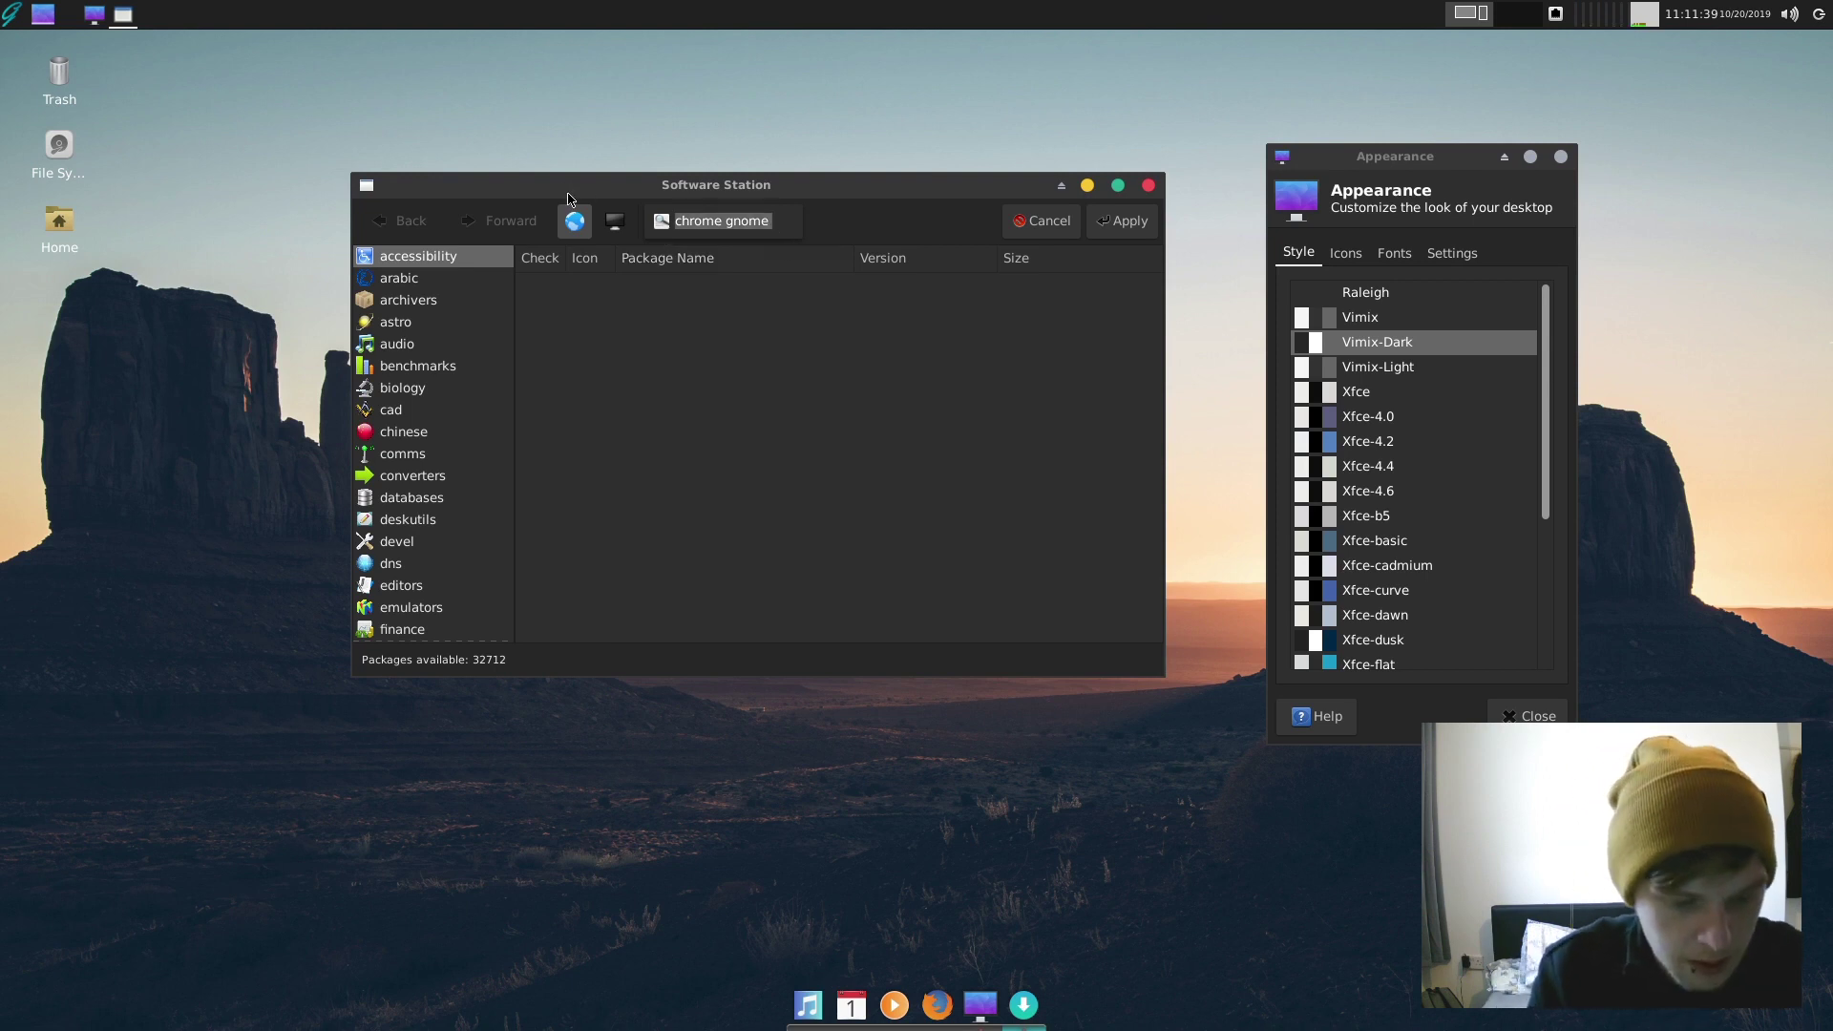
text(ch)
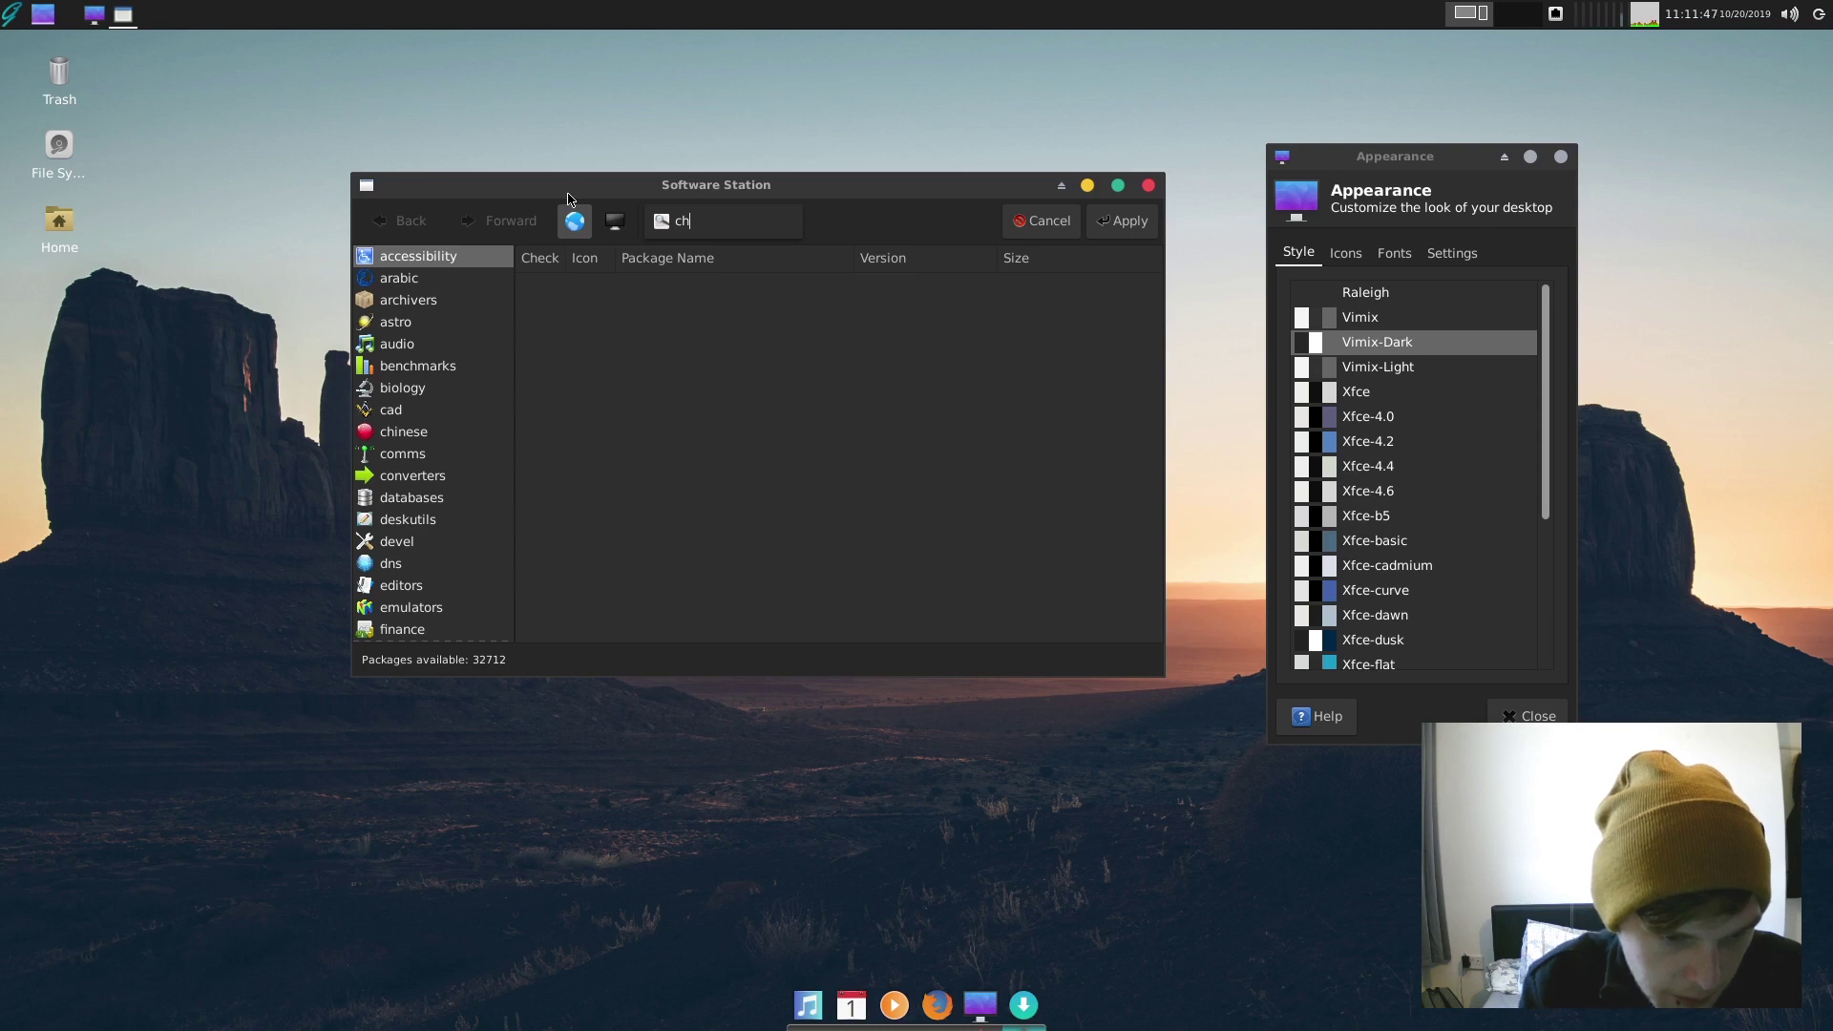
text(rome-gnome)
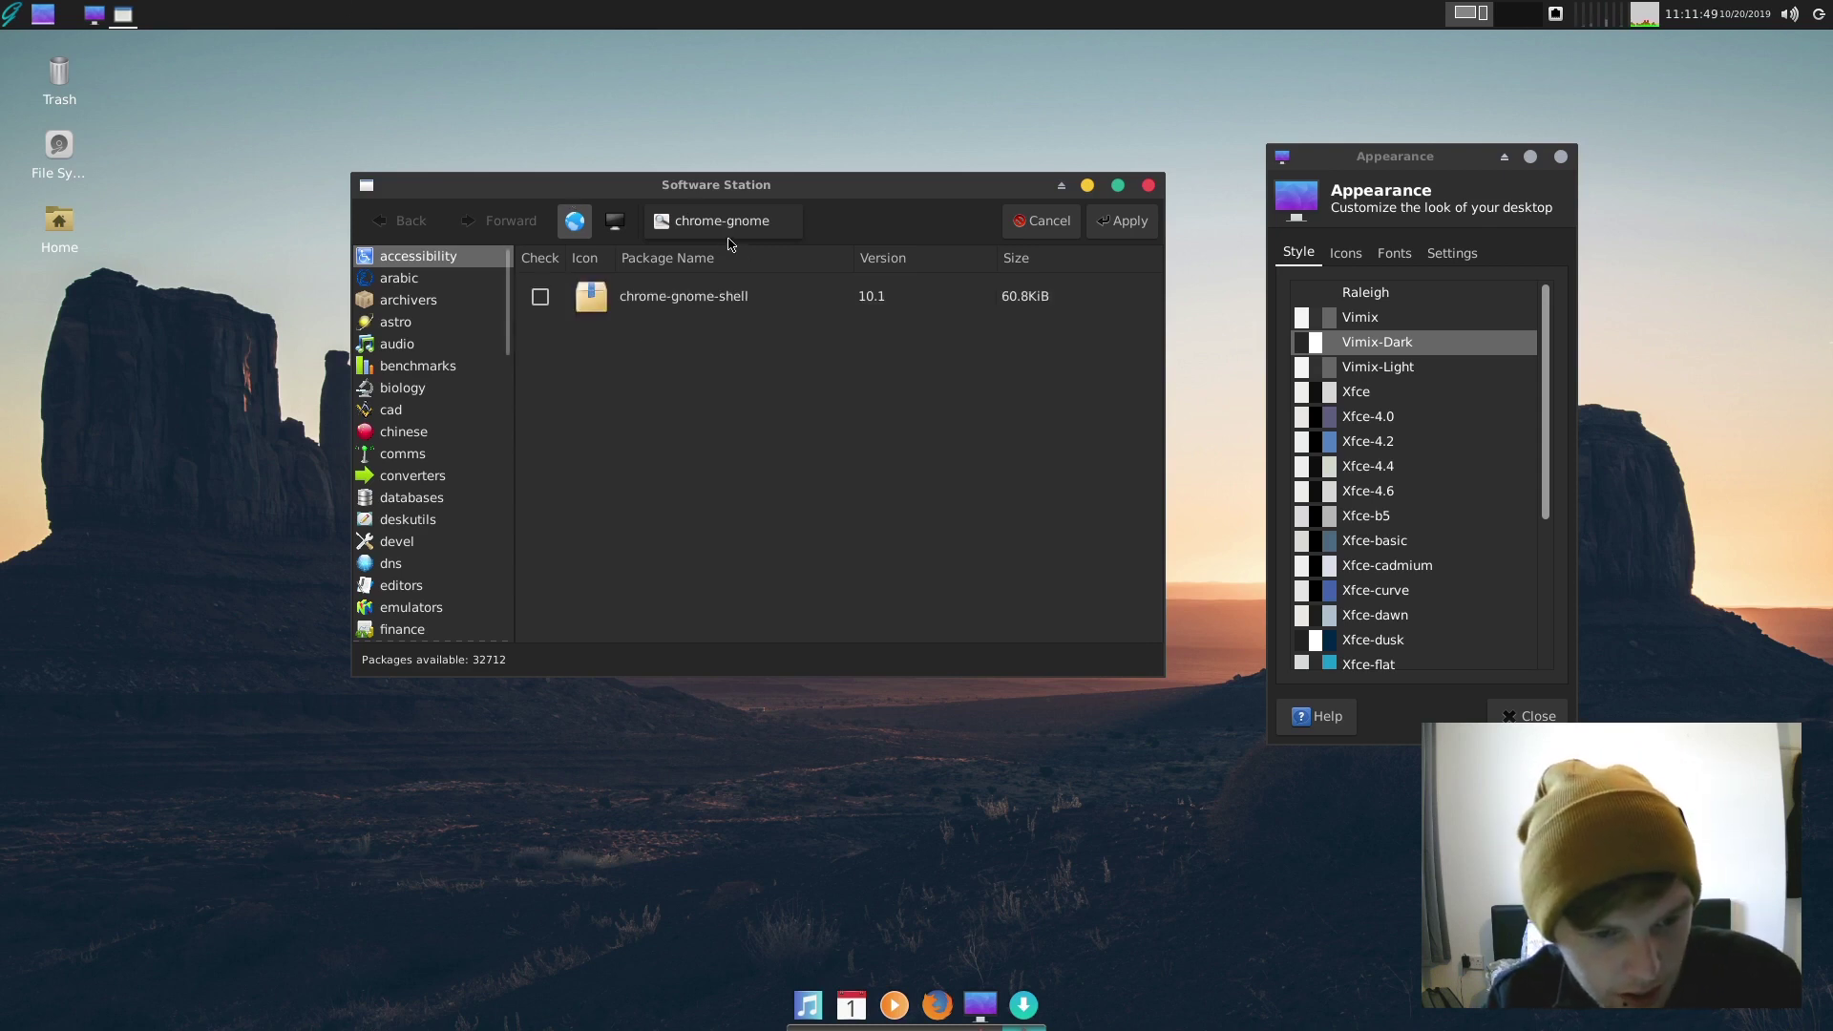
click(540, 296)
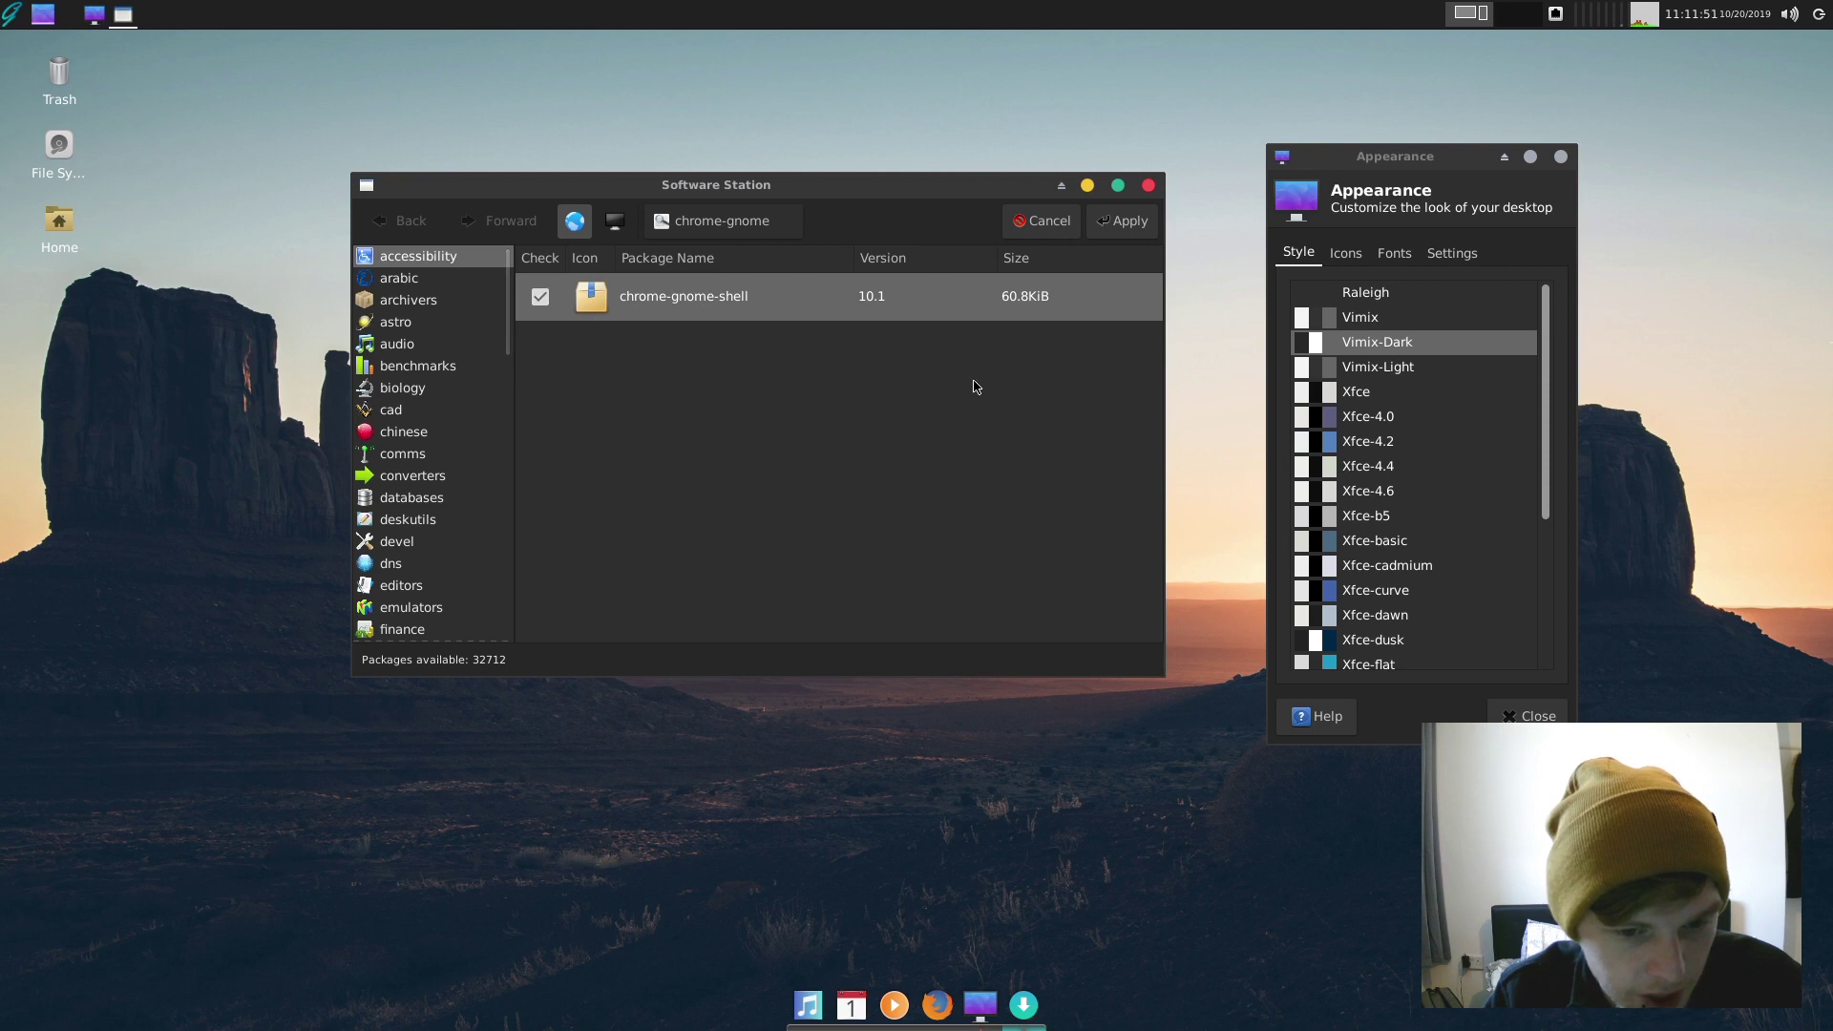
click(1123, 220)
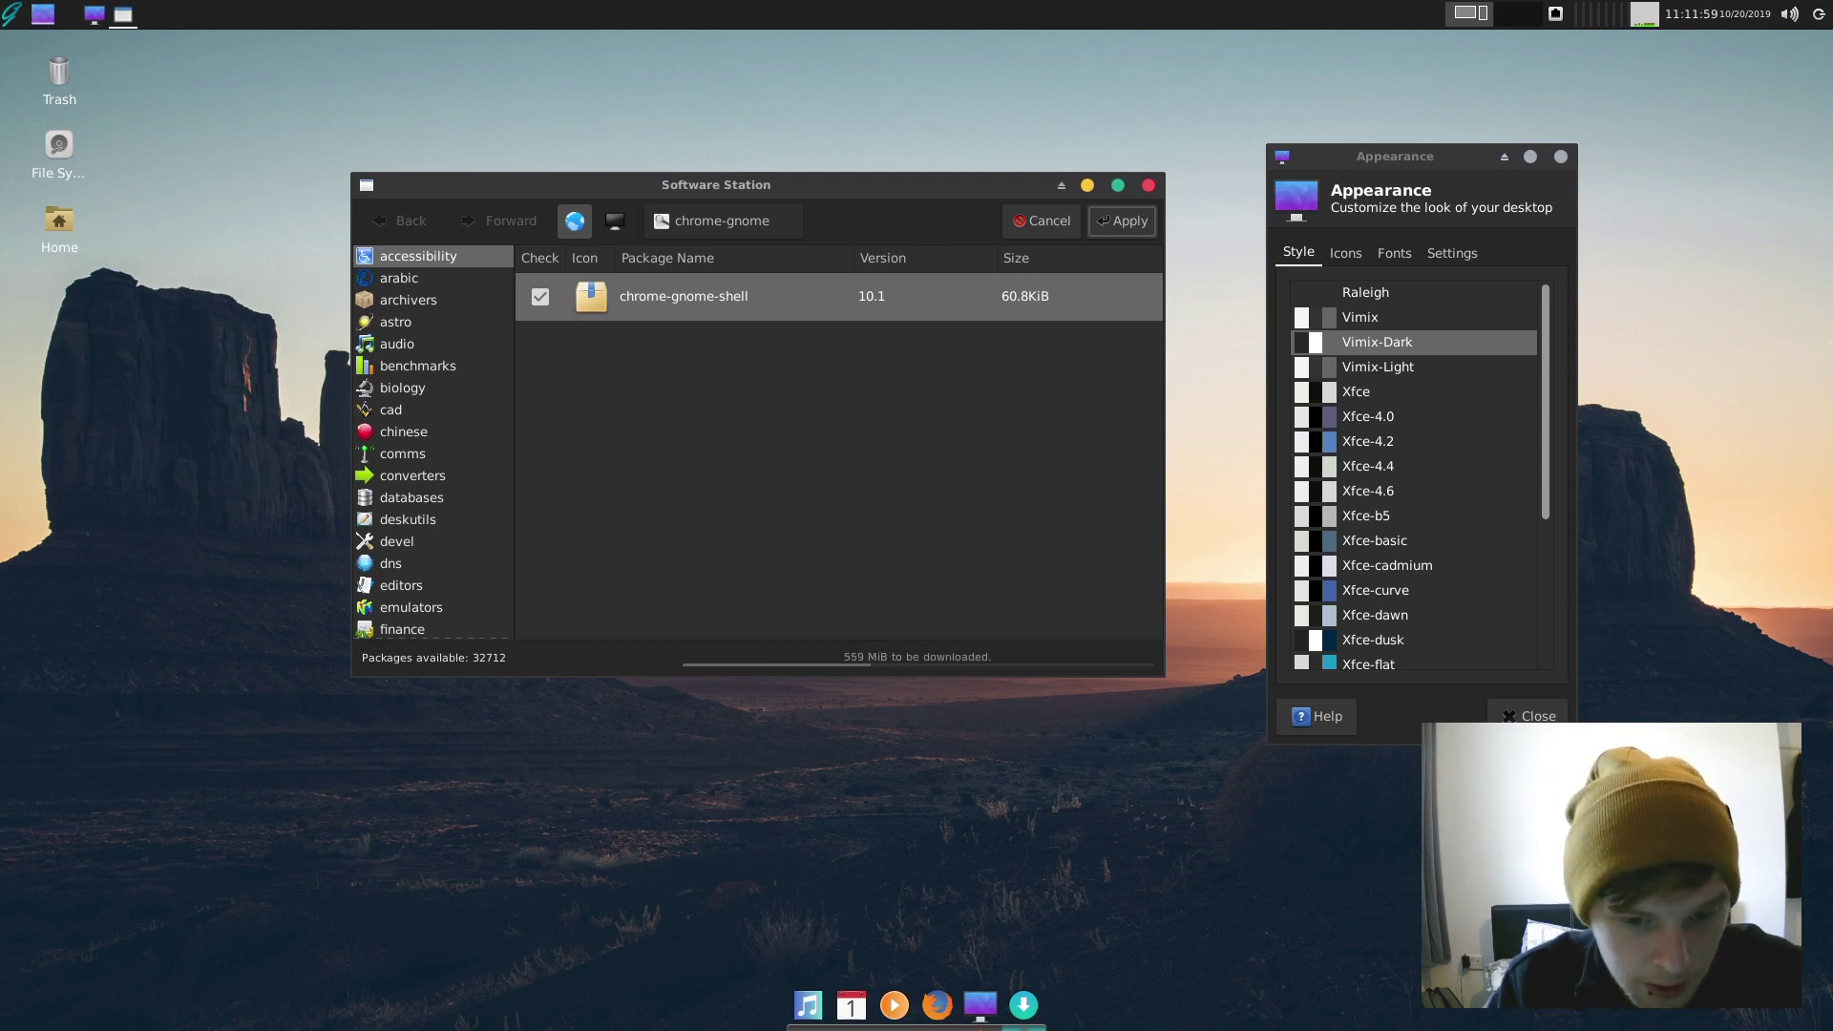
drag(743, 192, 699, 192)
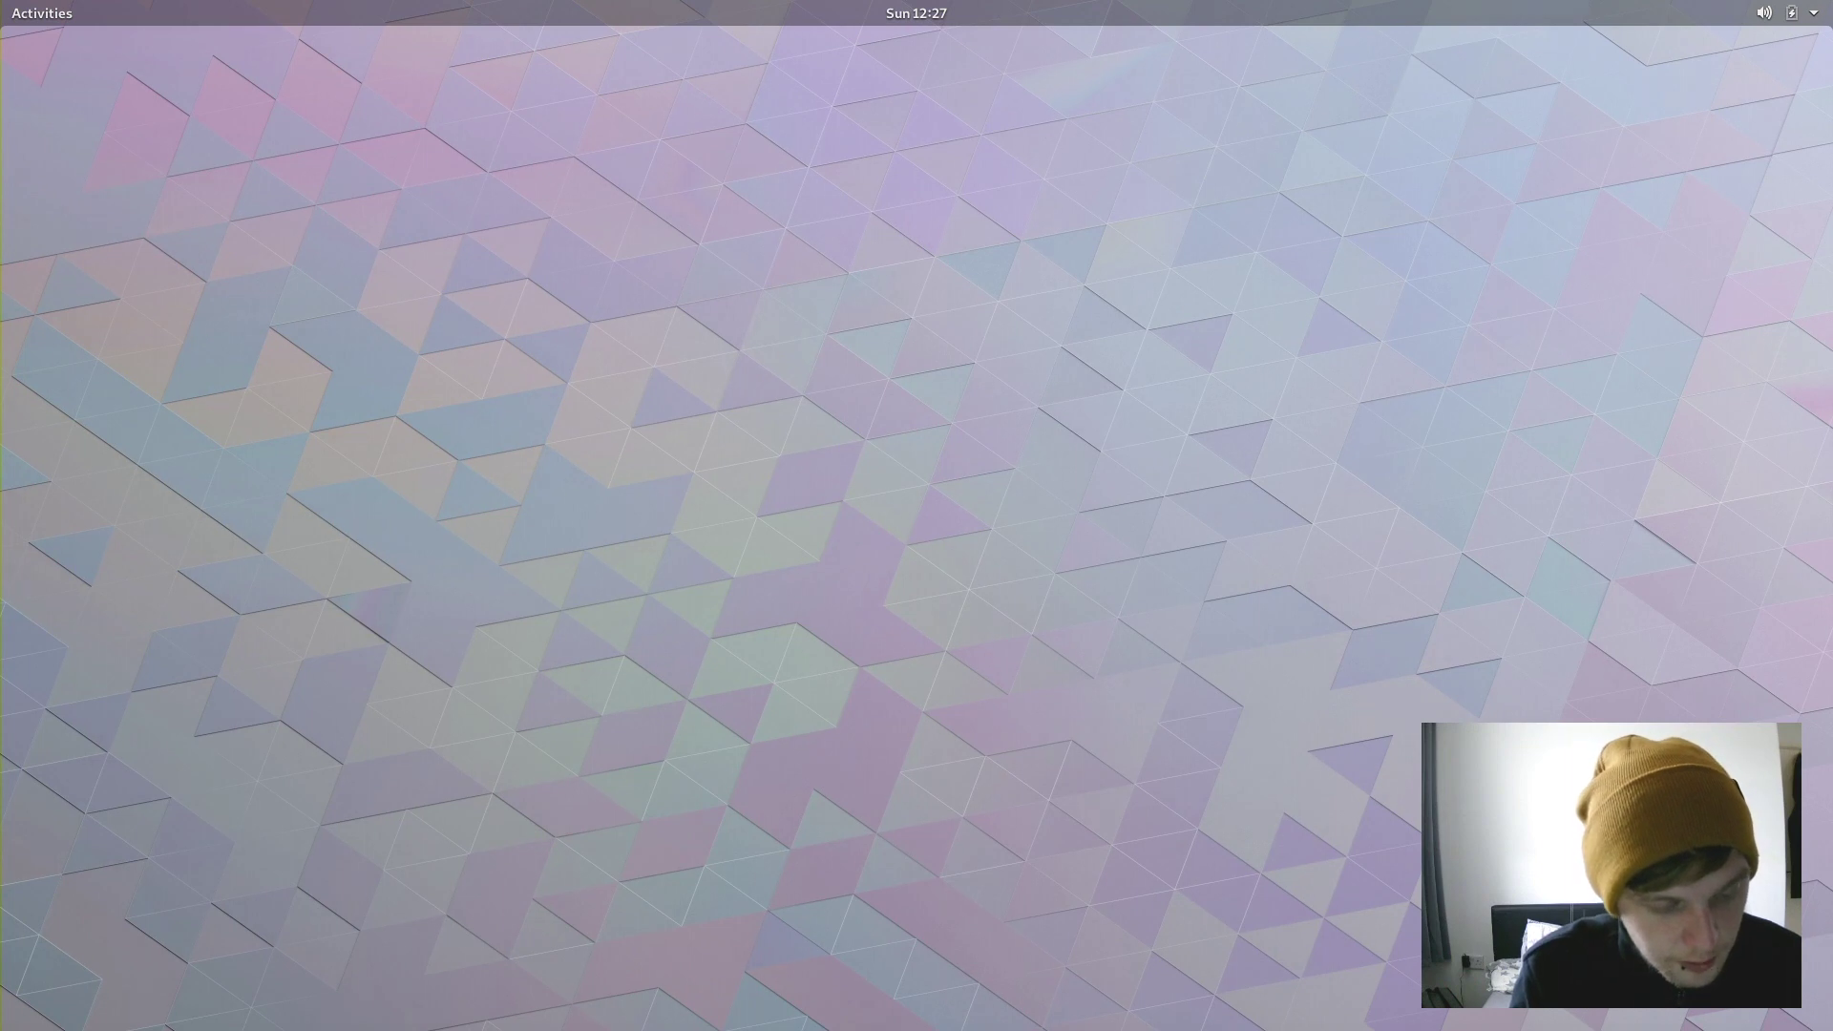
- Search Activities for 'tweaks' and launch GNOME Tweaks
key(super)
text(tweaks)
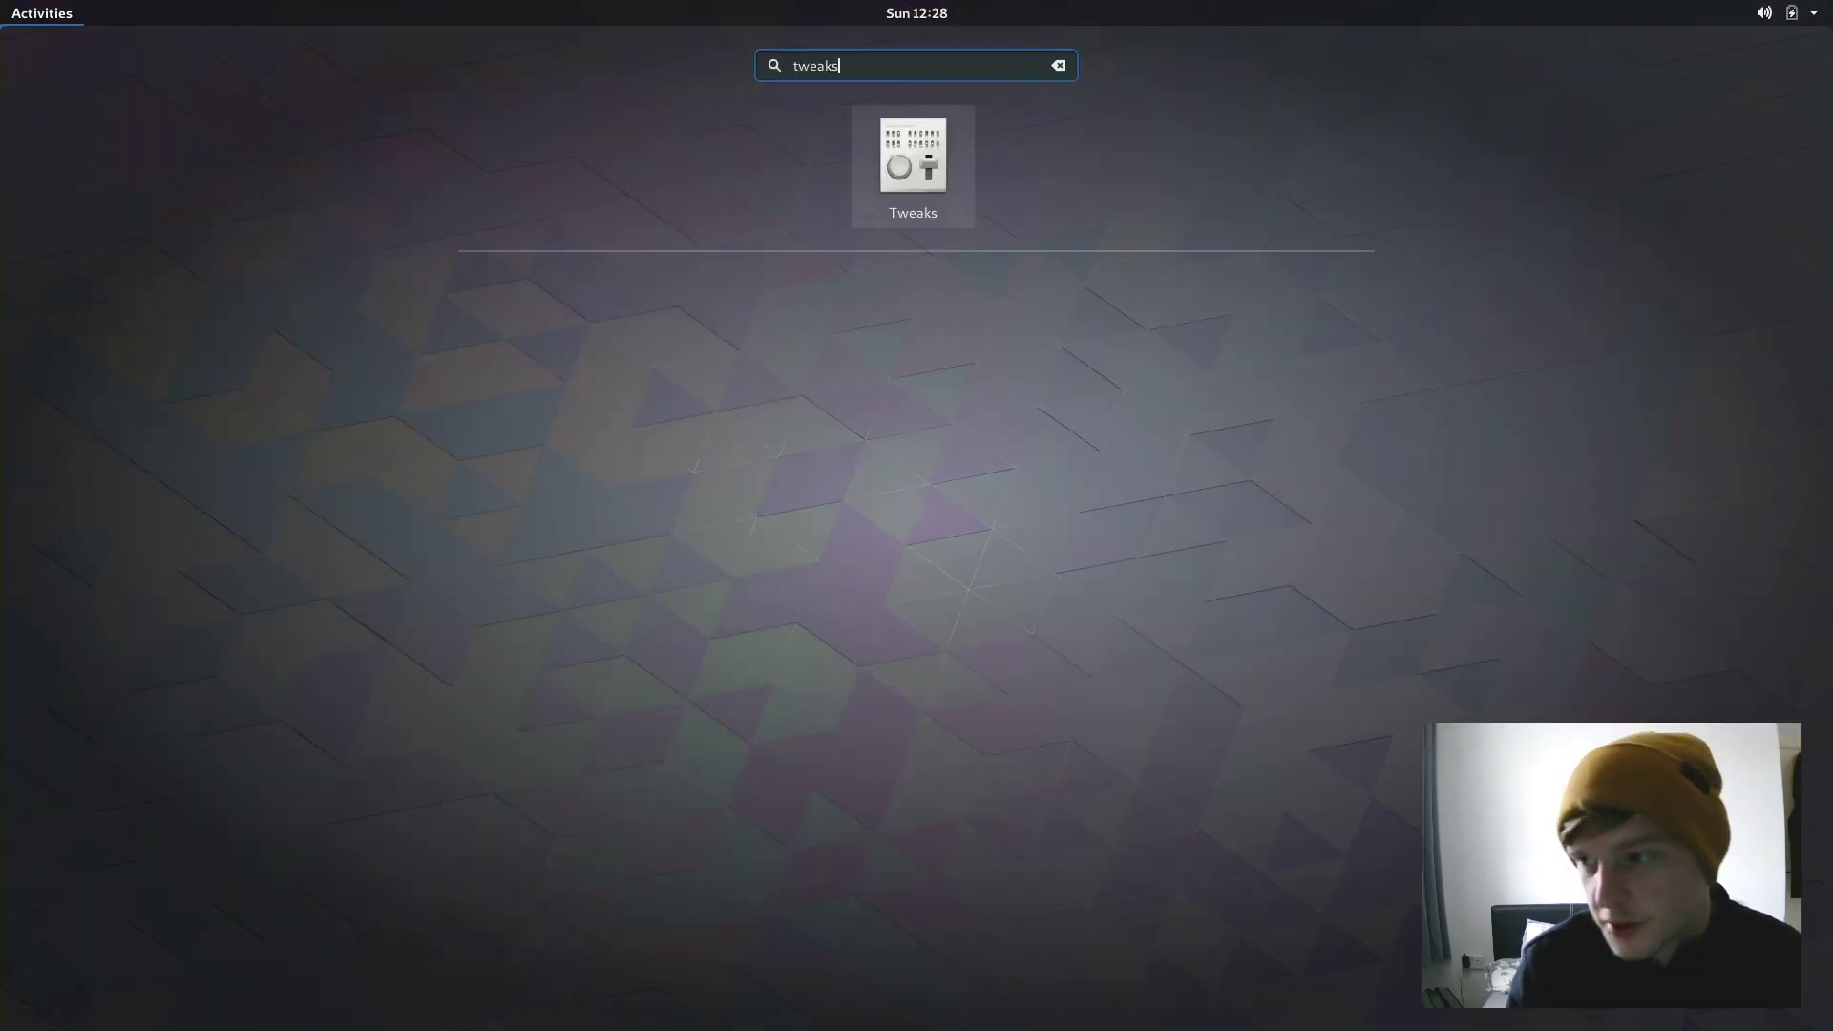
key(Return)
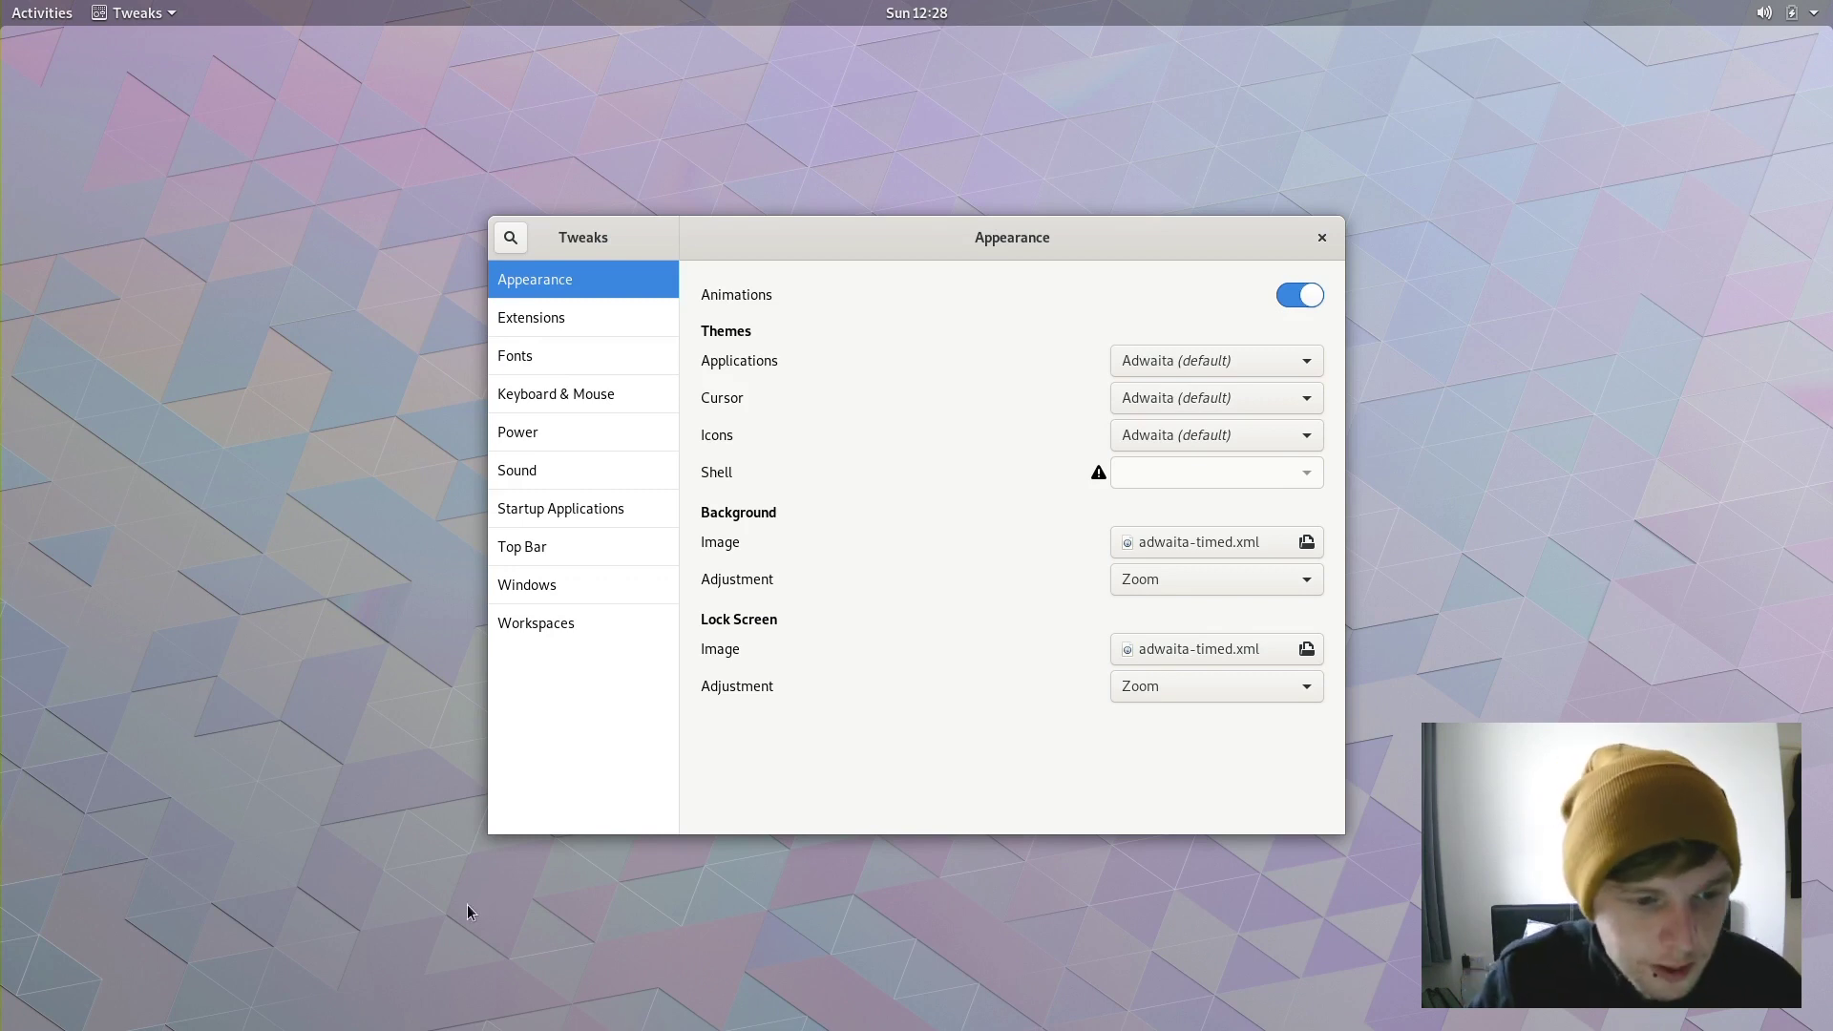
- Enable the Dash to dock extension and set its icon size limit to 24 px
click(570, 313)
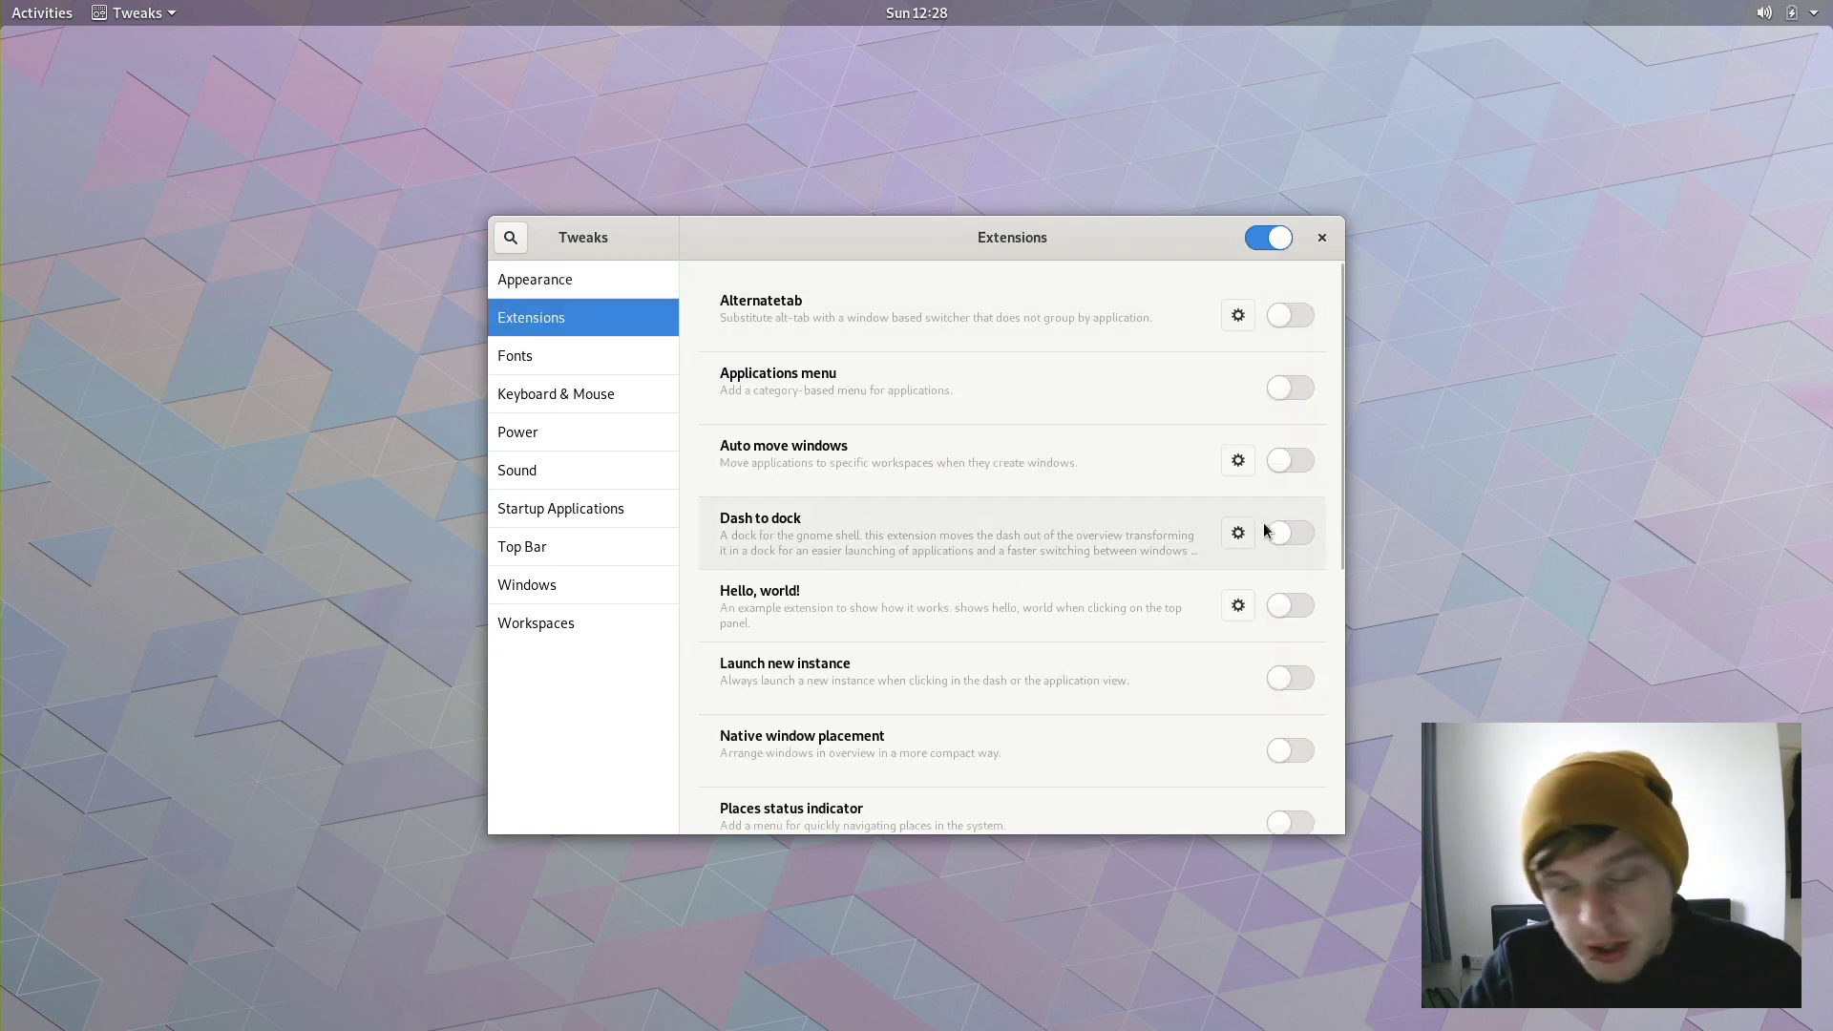
click(1289, 534)
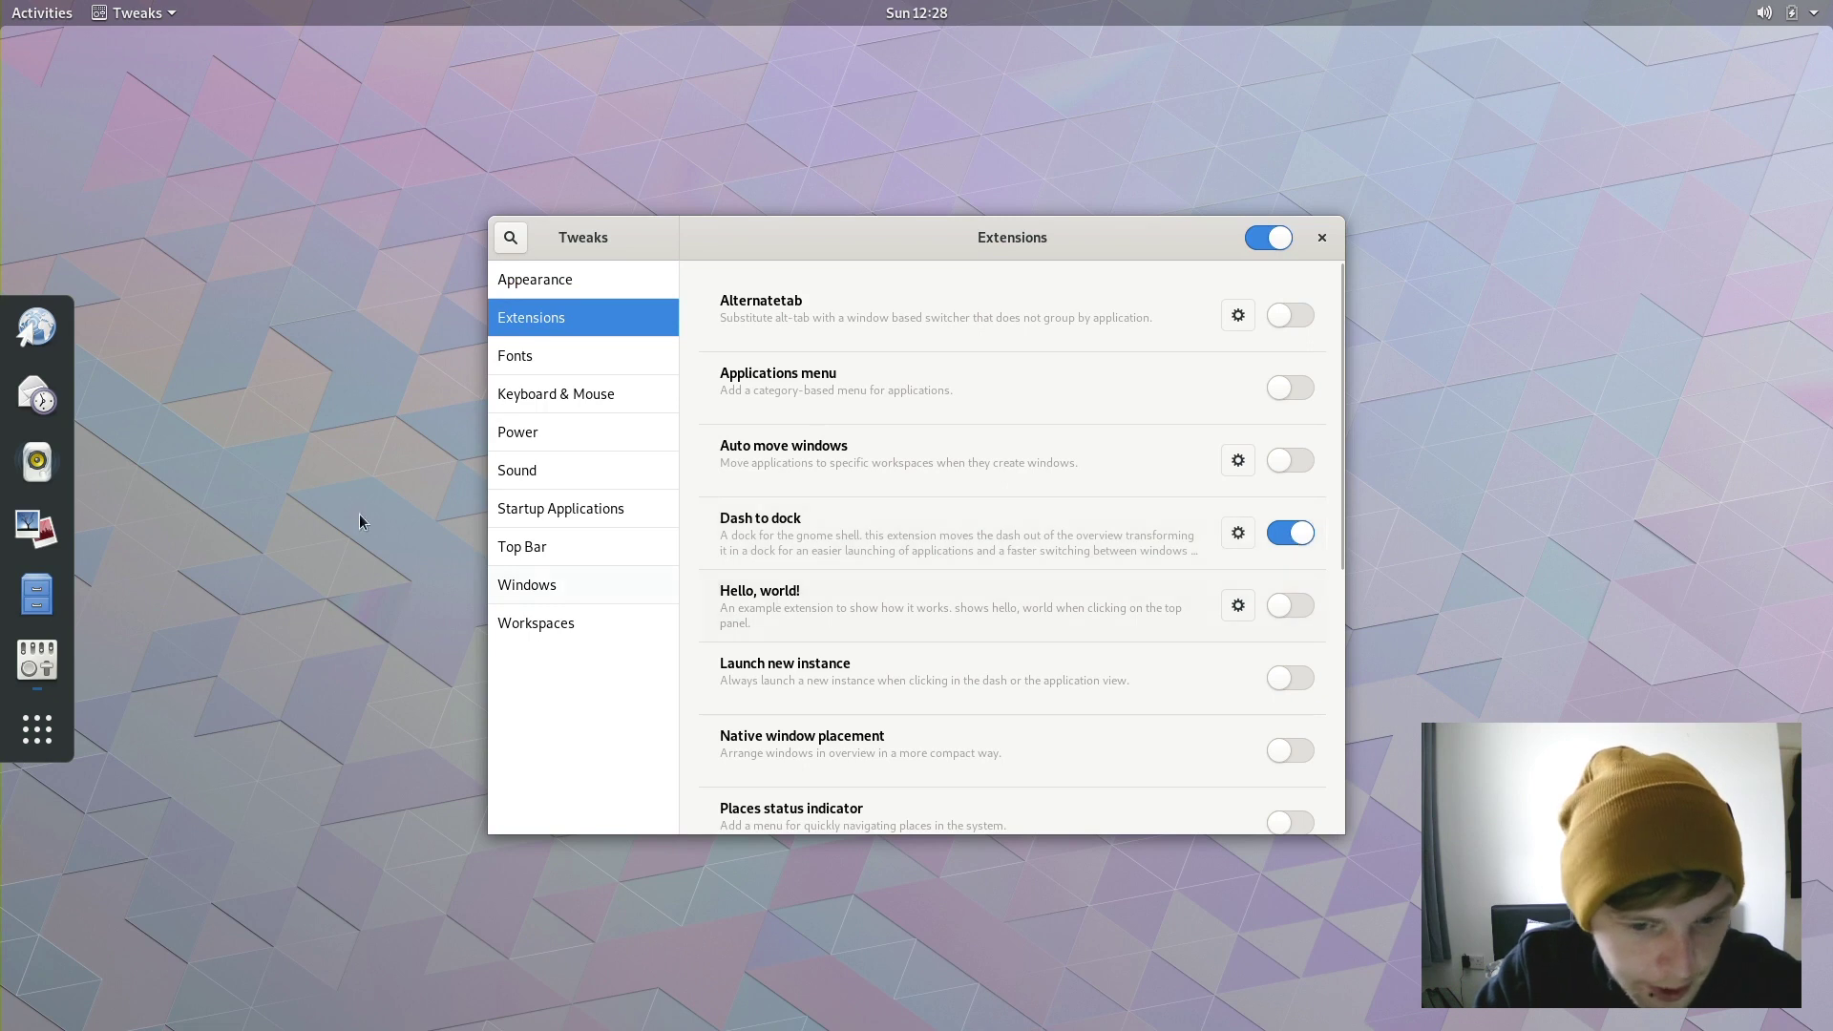
click(1239, 533)
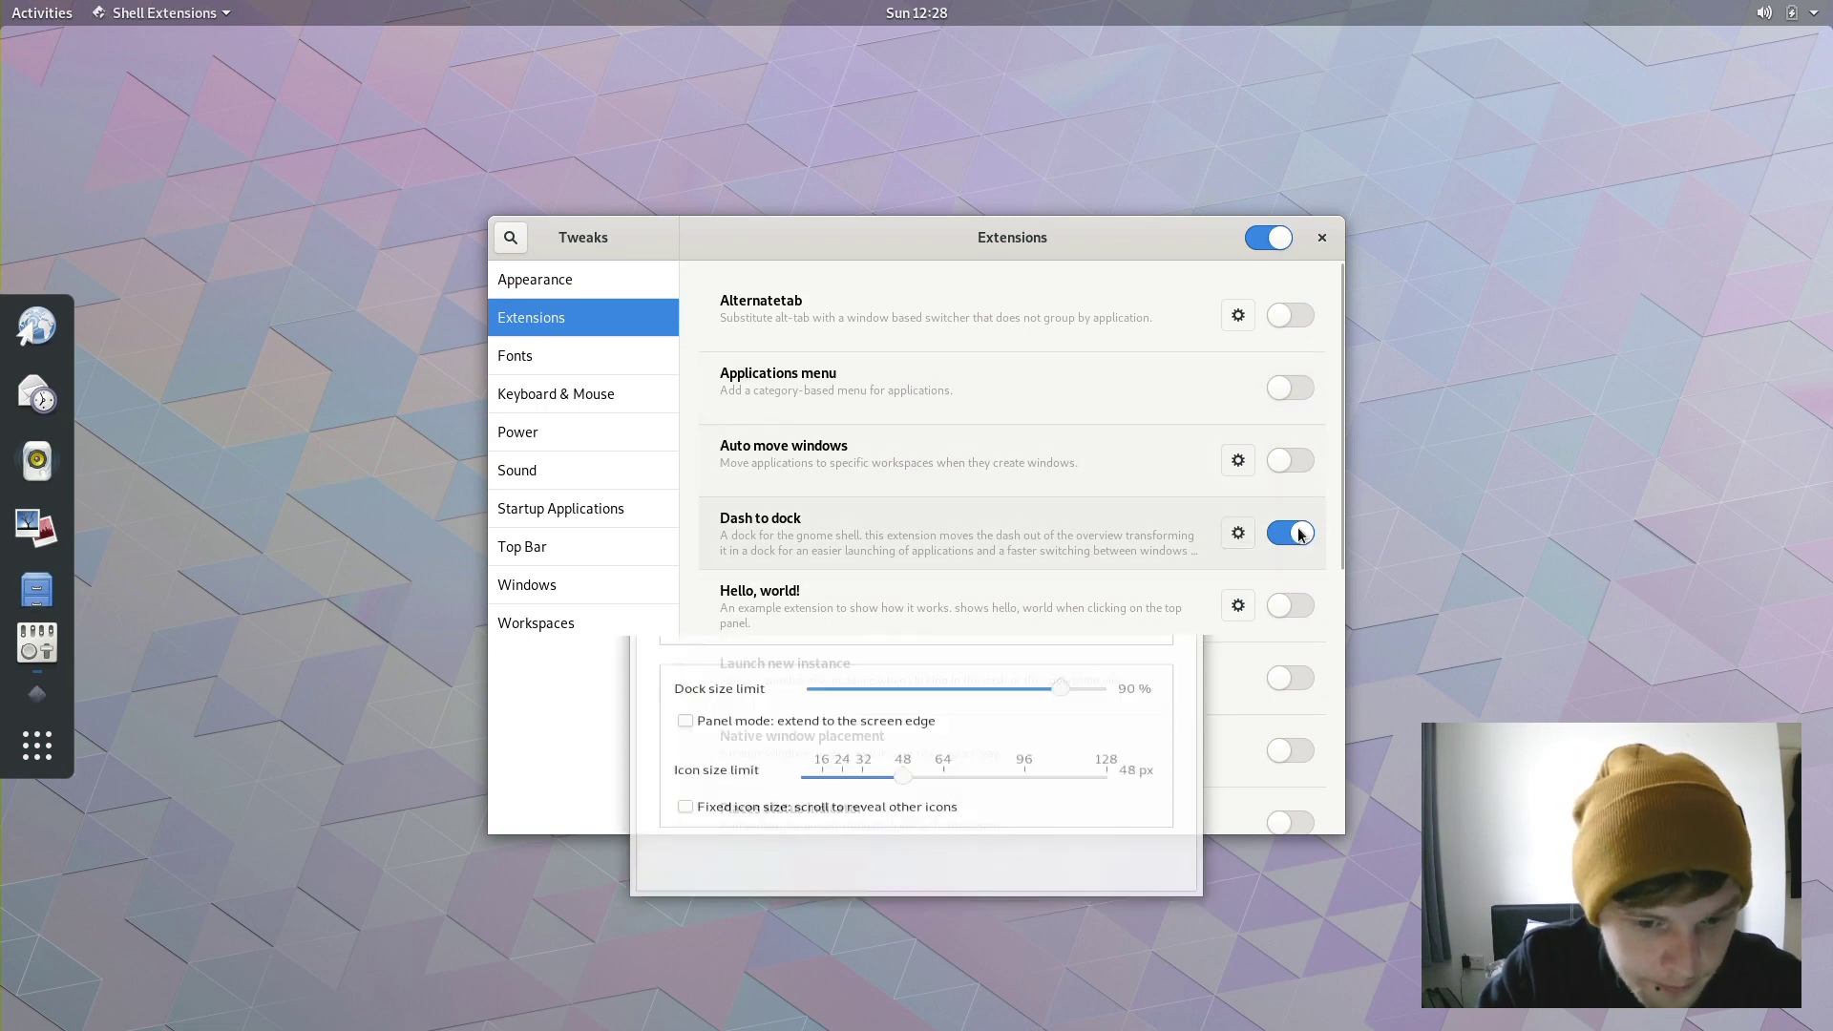
drag(912, 382, 940, 200)
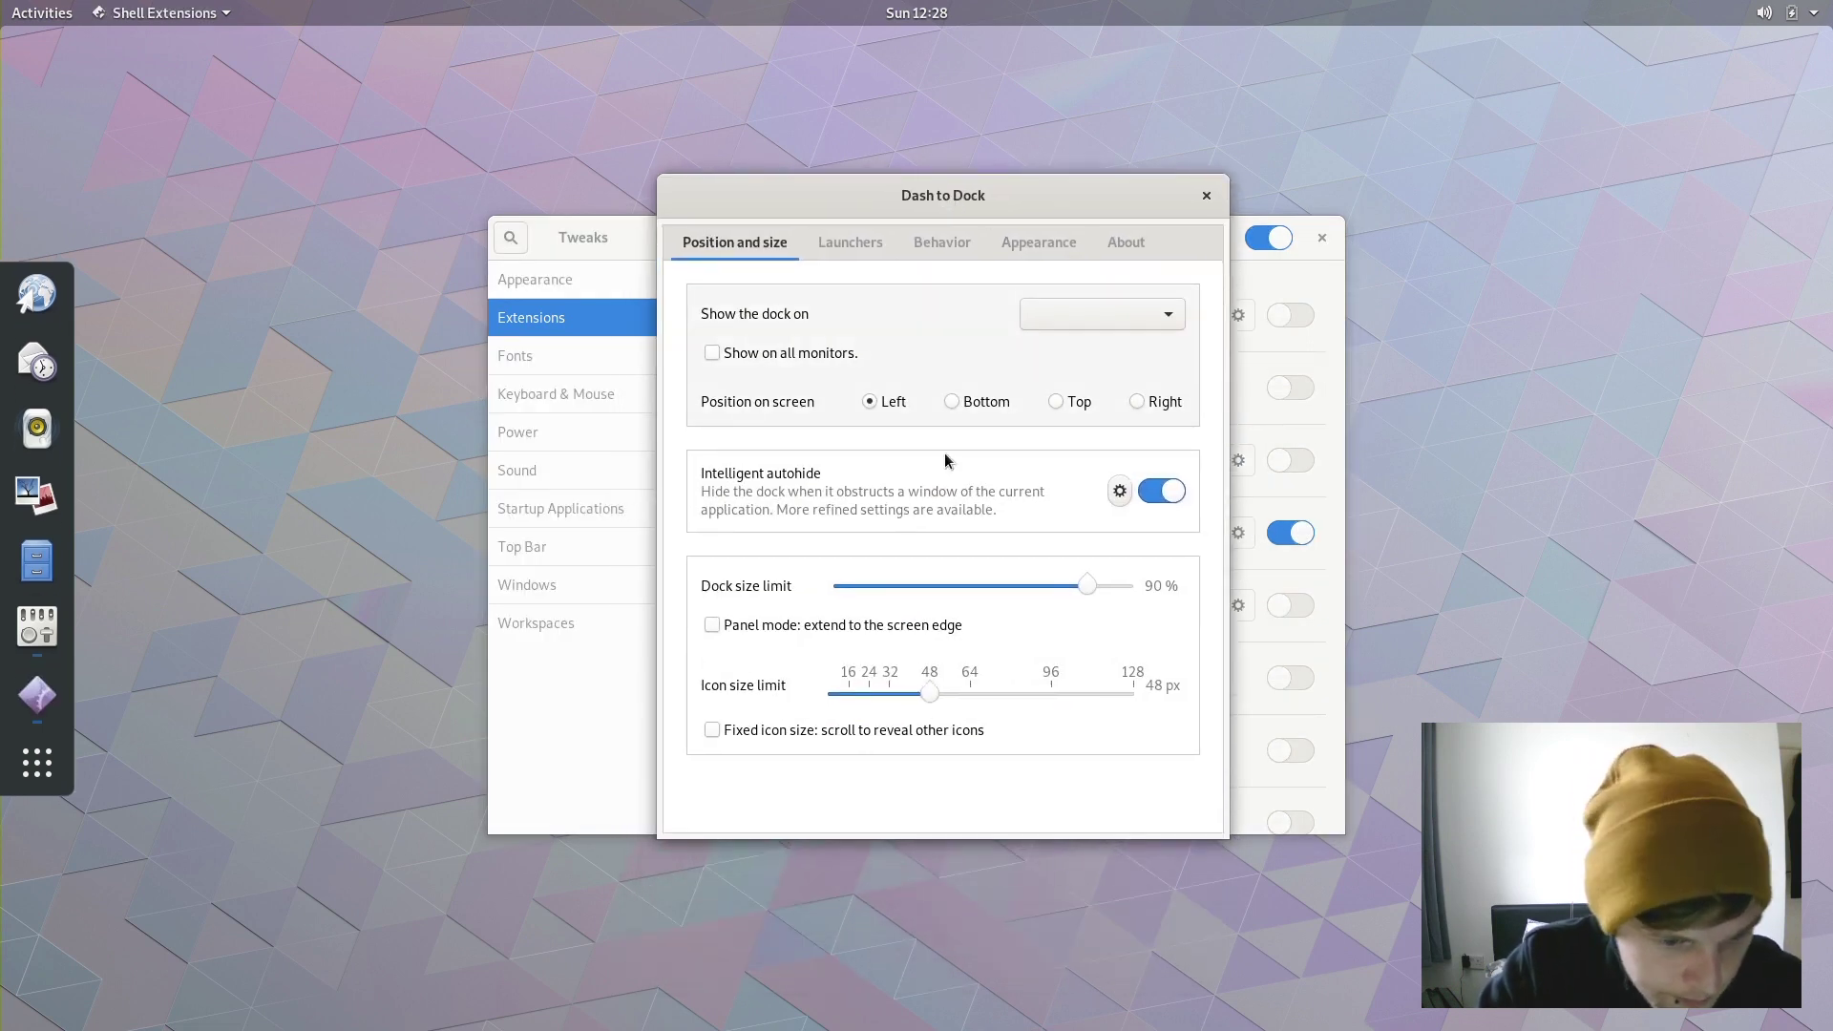
drag(931, 692, 871, 690)
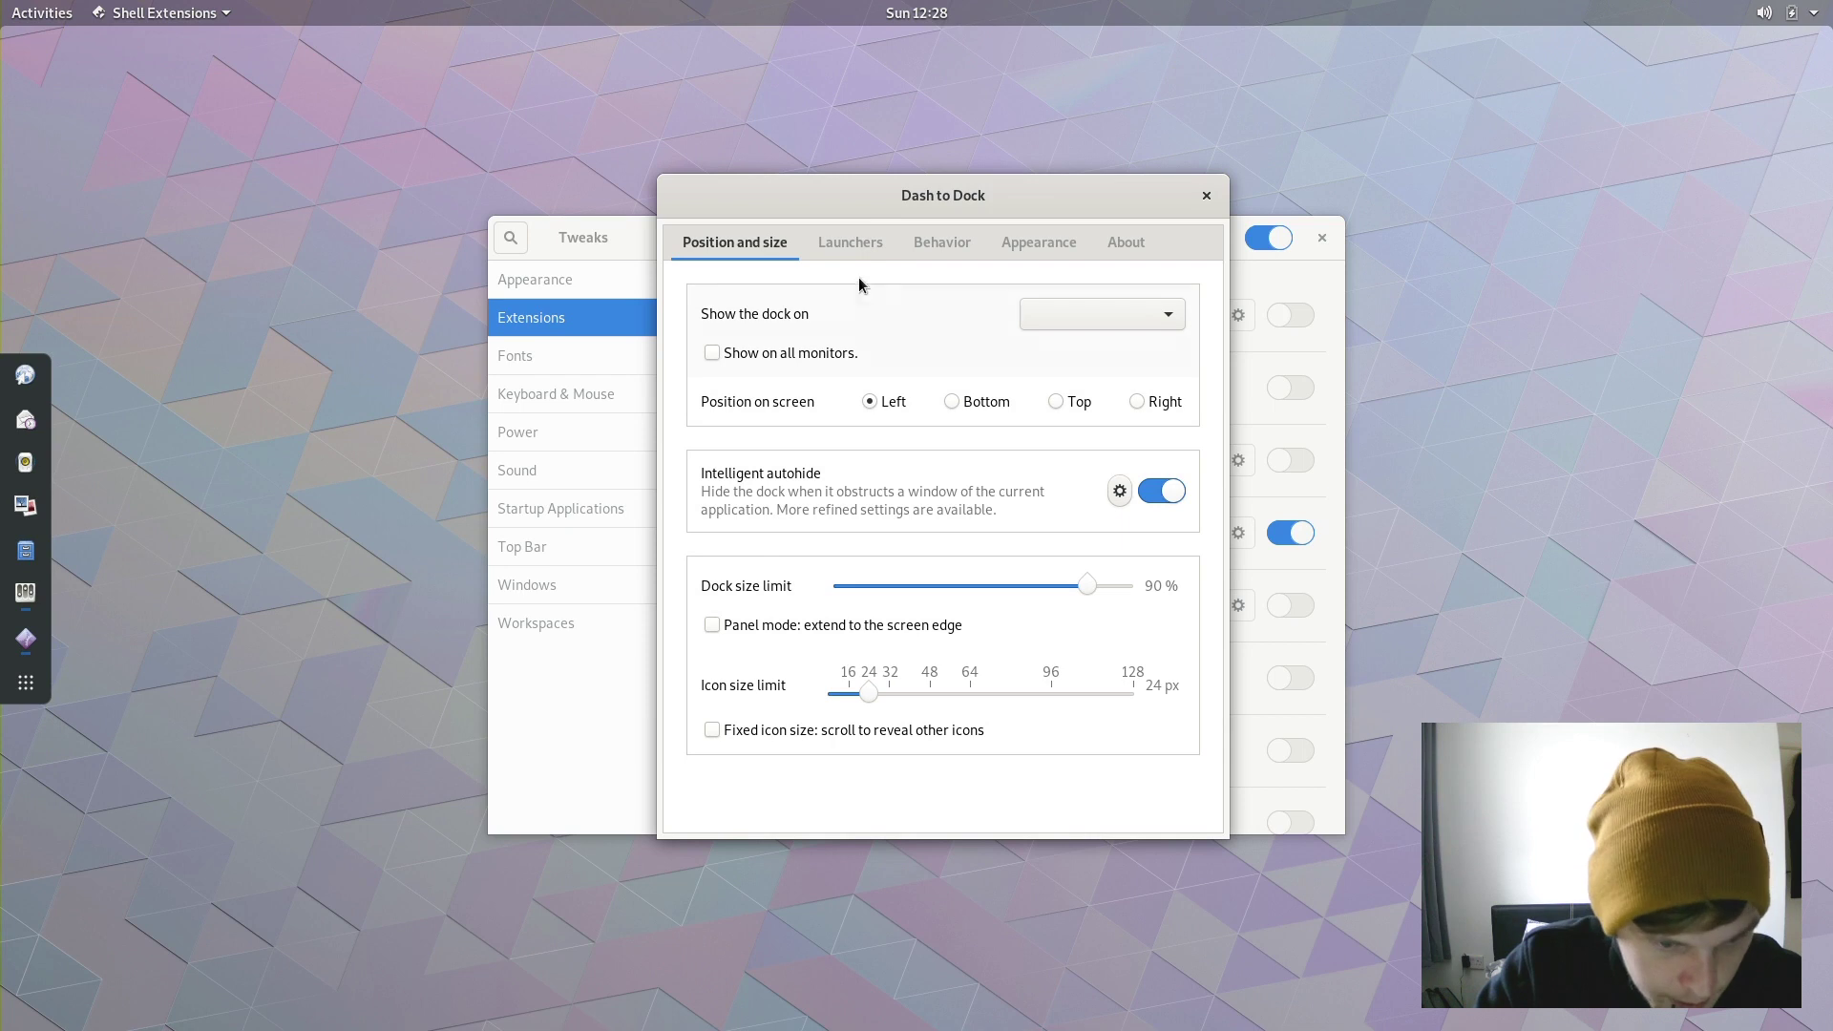
- Put the applications button at the dock's start, shrink the dash, and use Dynamic opacity
click(857, 241)
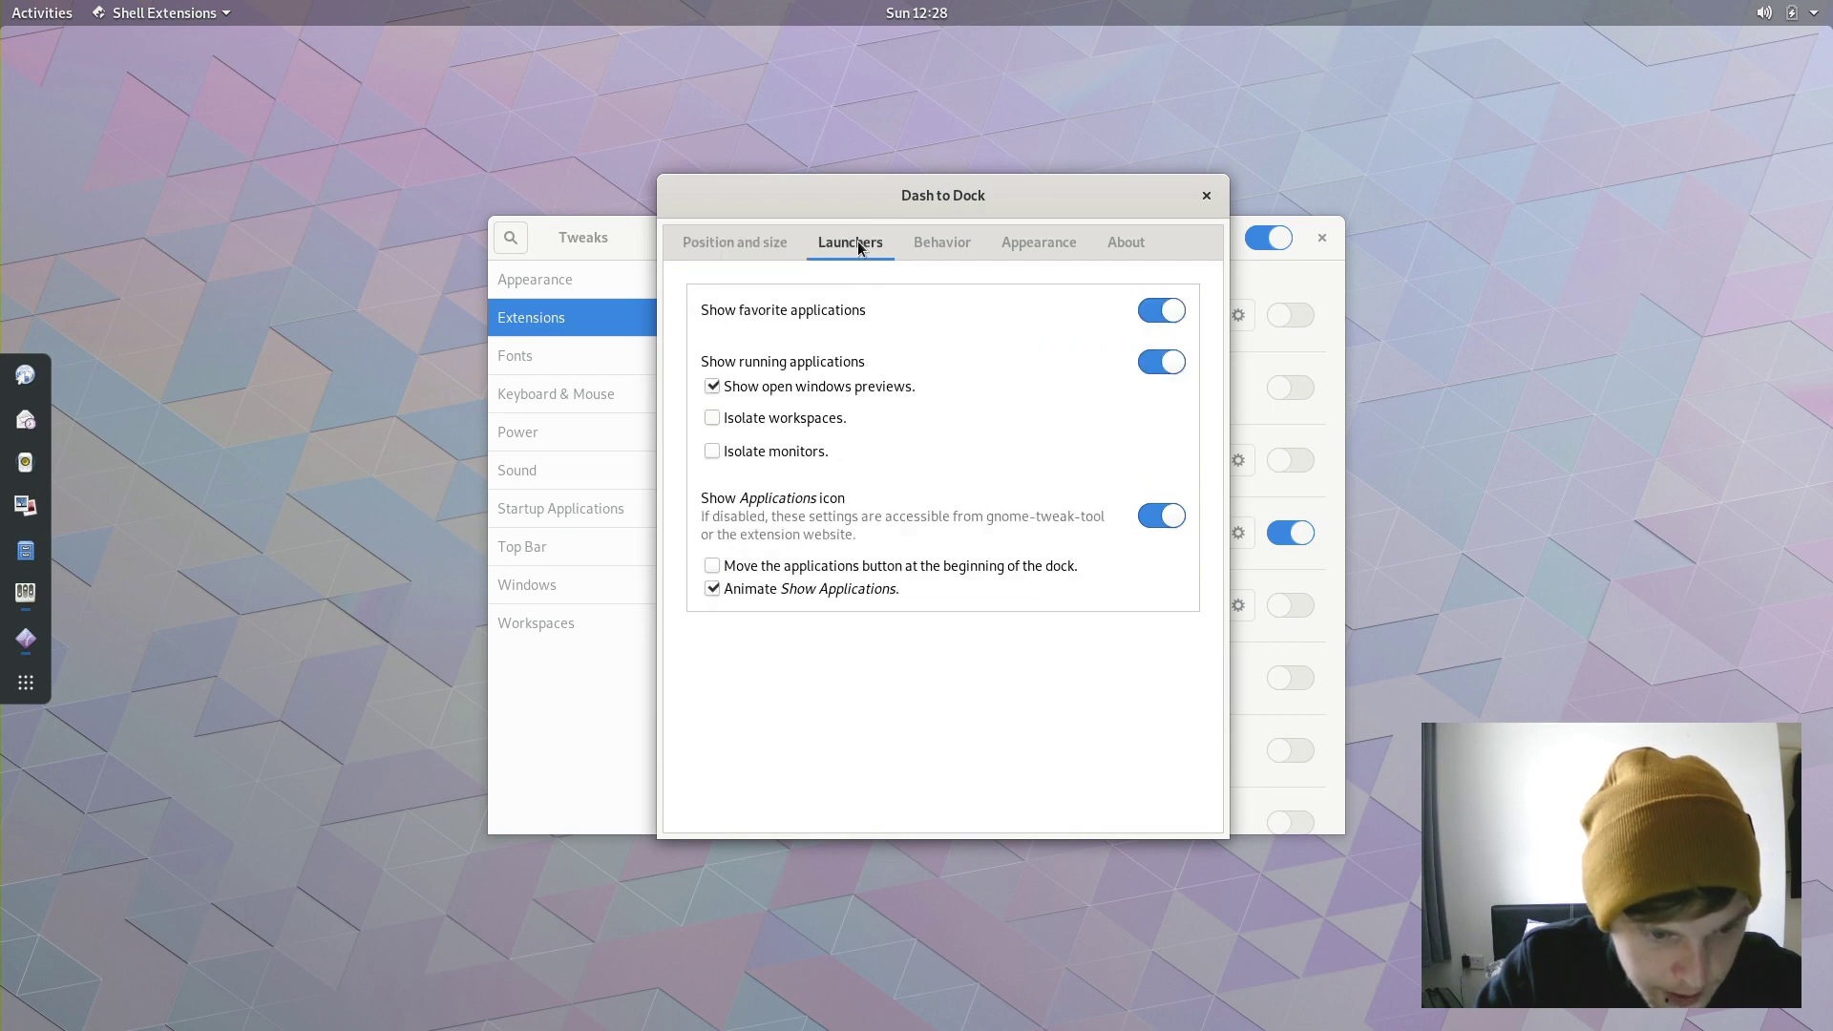
click(817, 569)
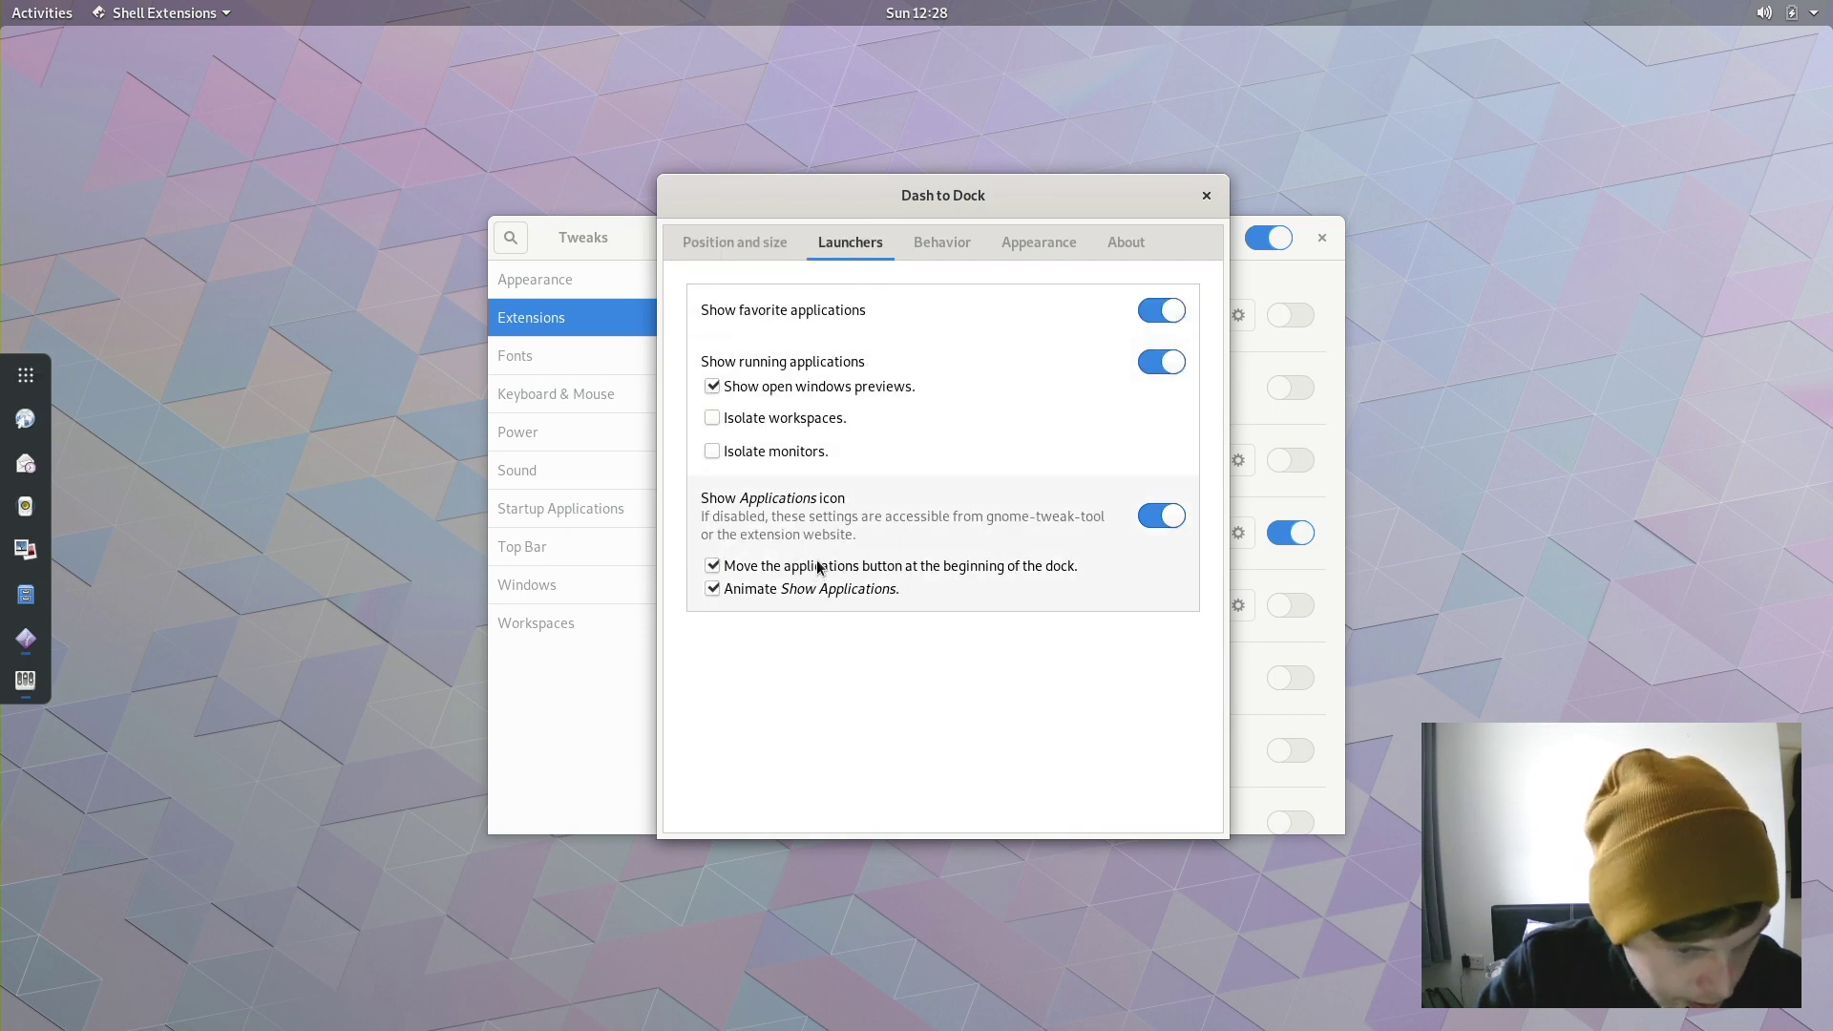
click(952, 242)
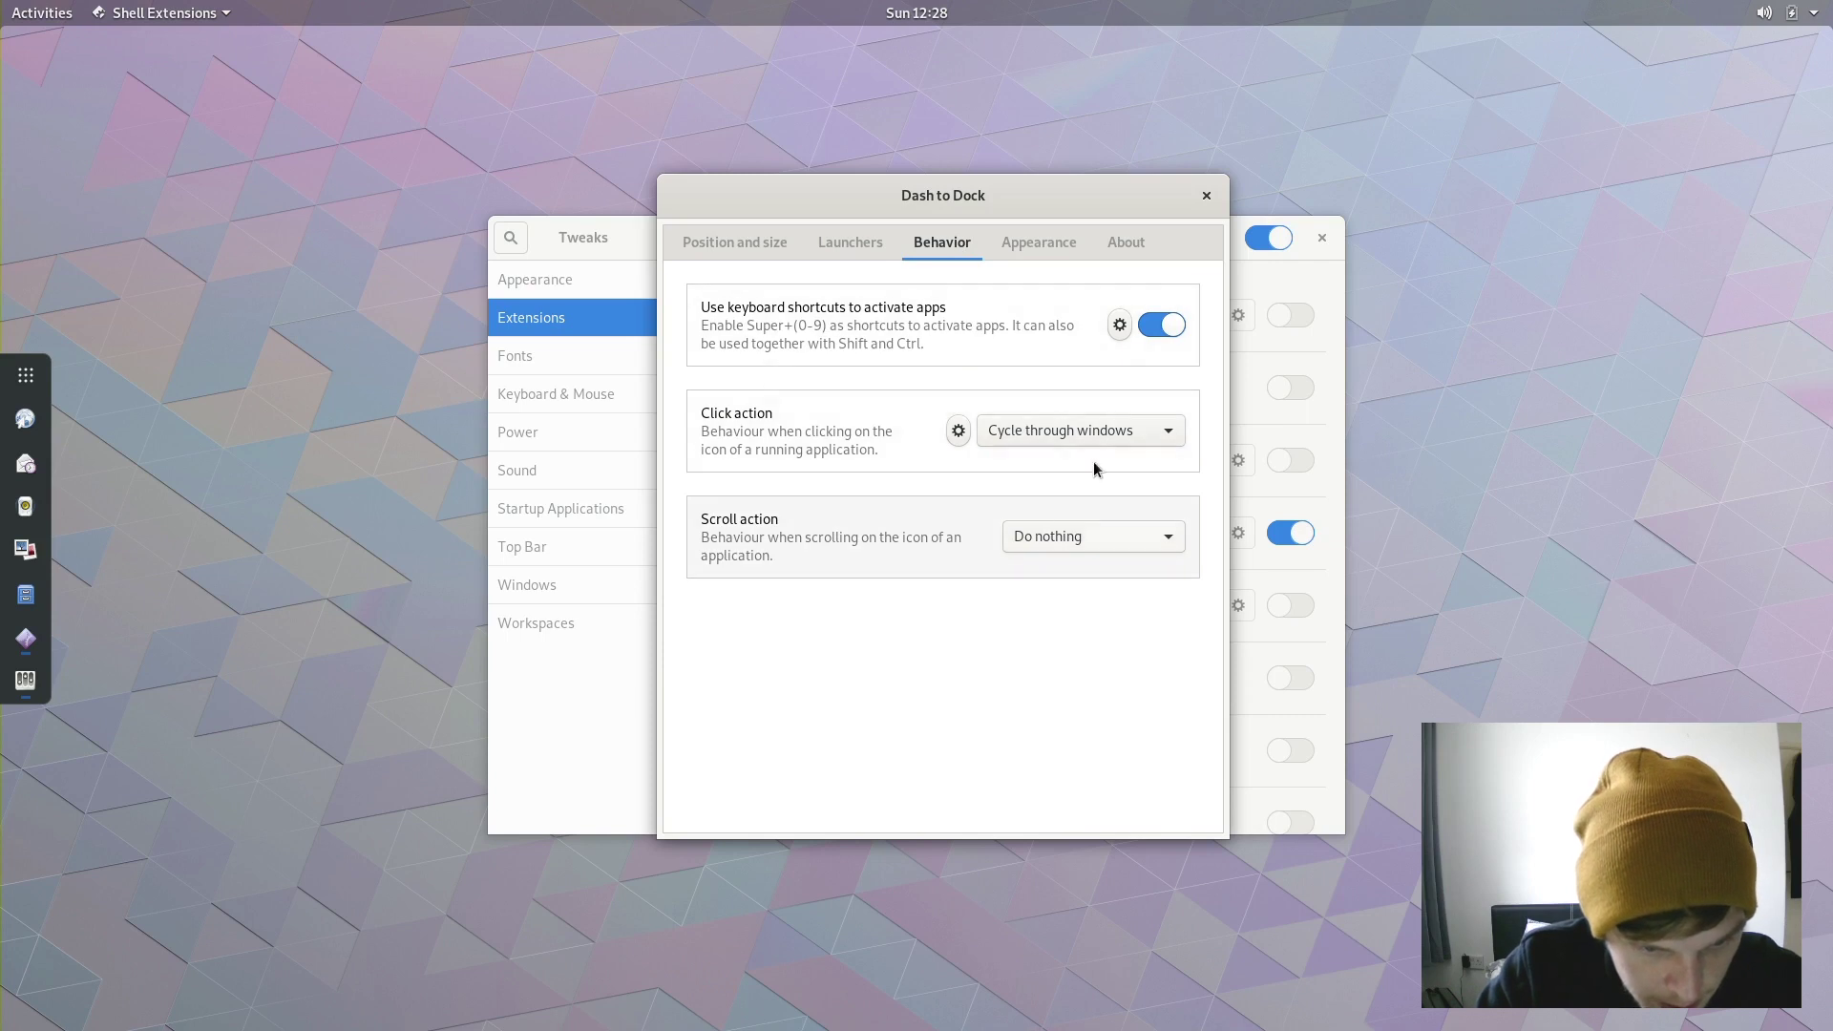
click(1051, 244)
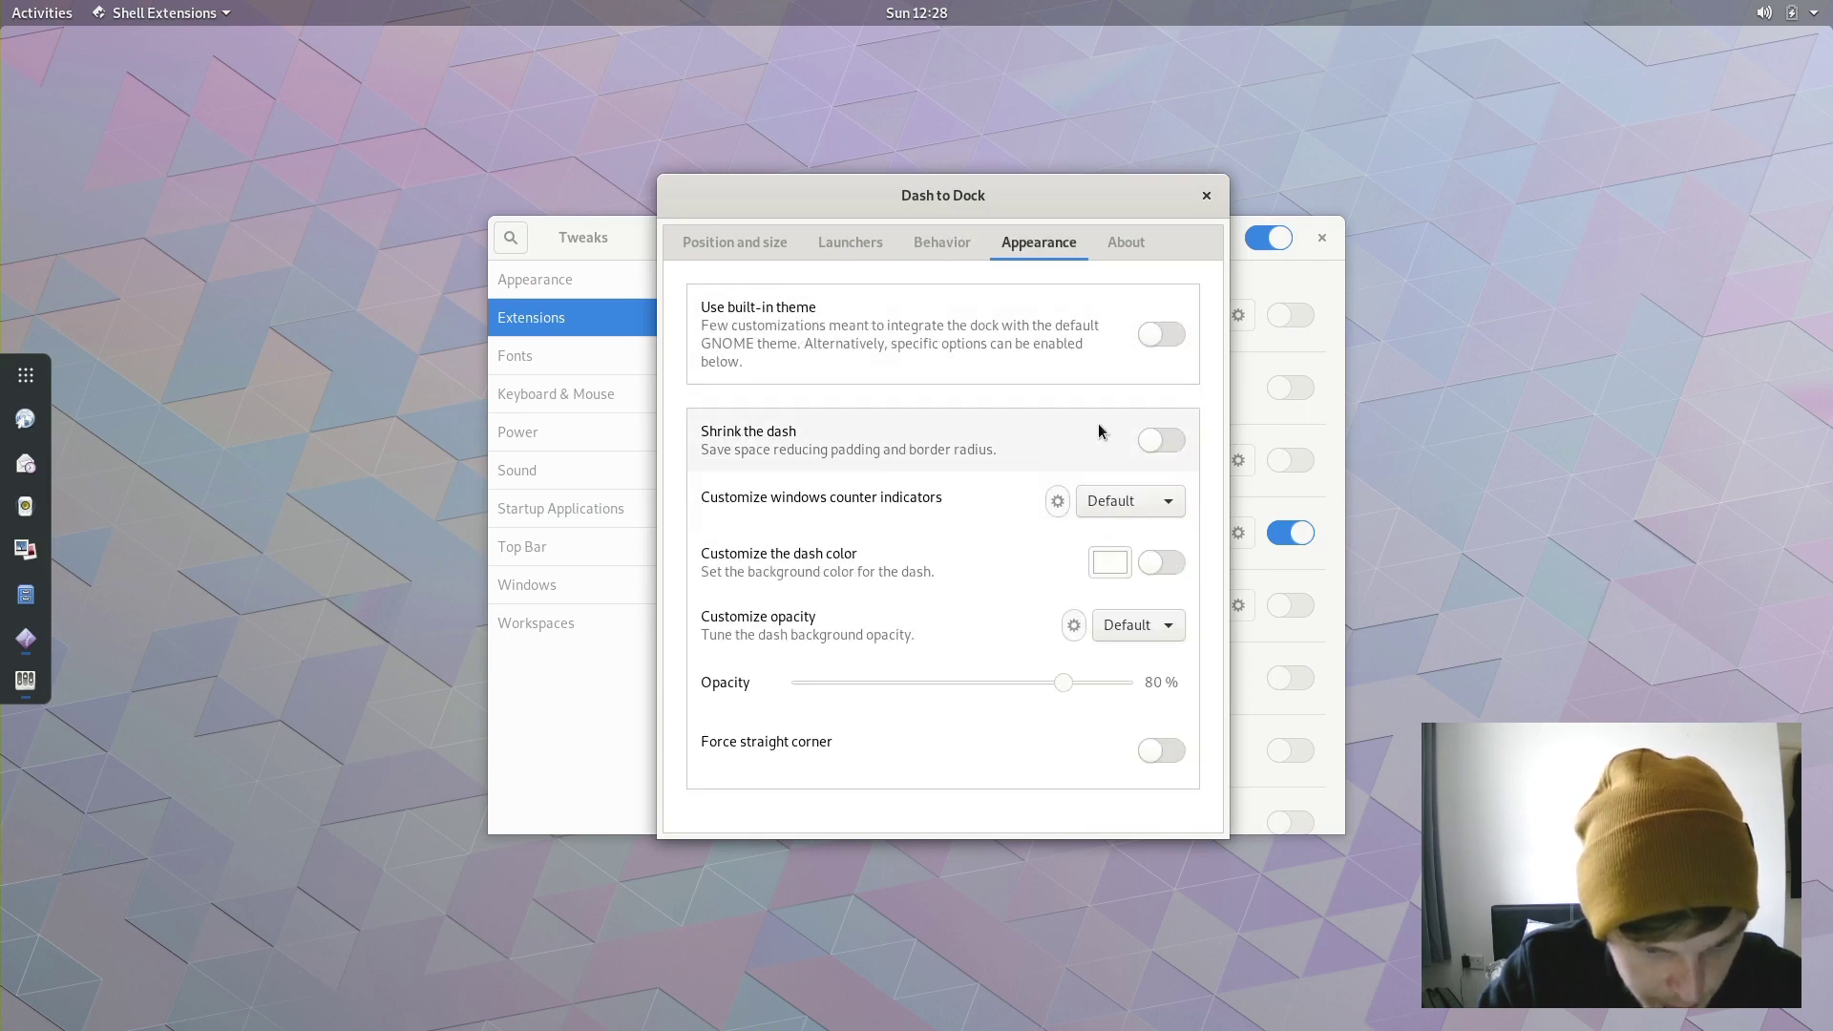
click(1165, 441)
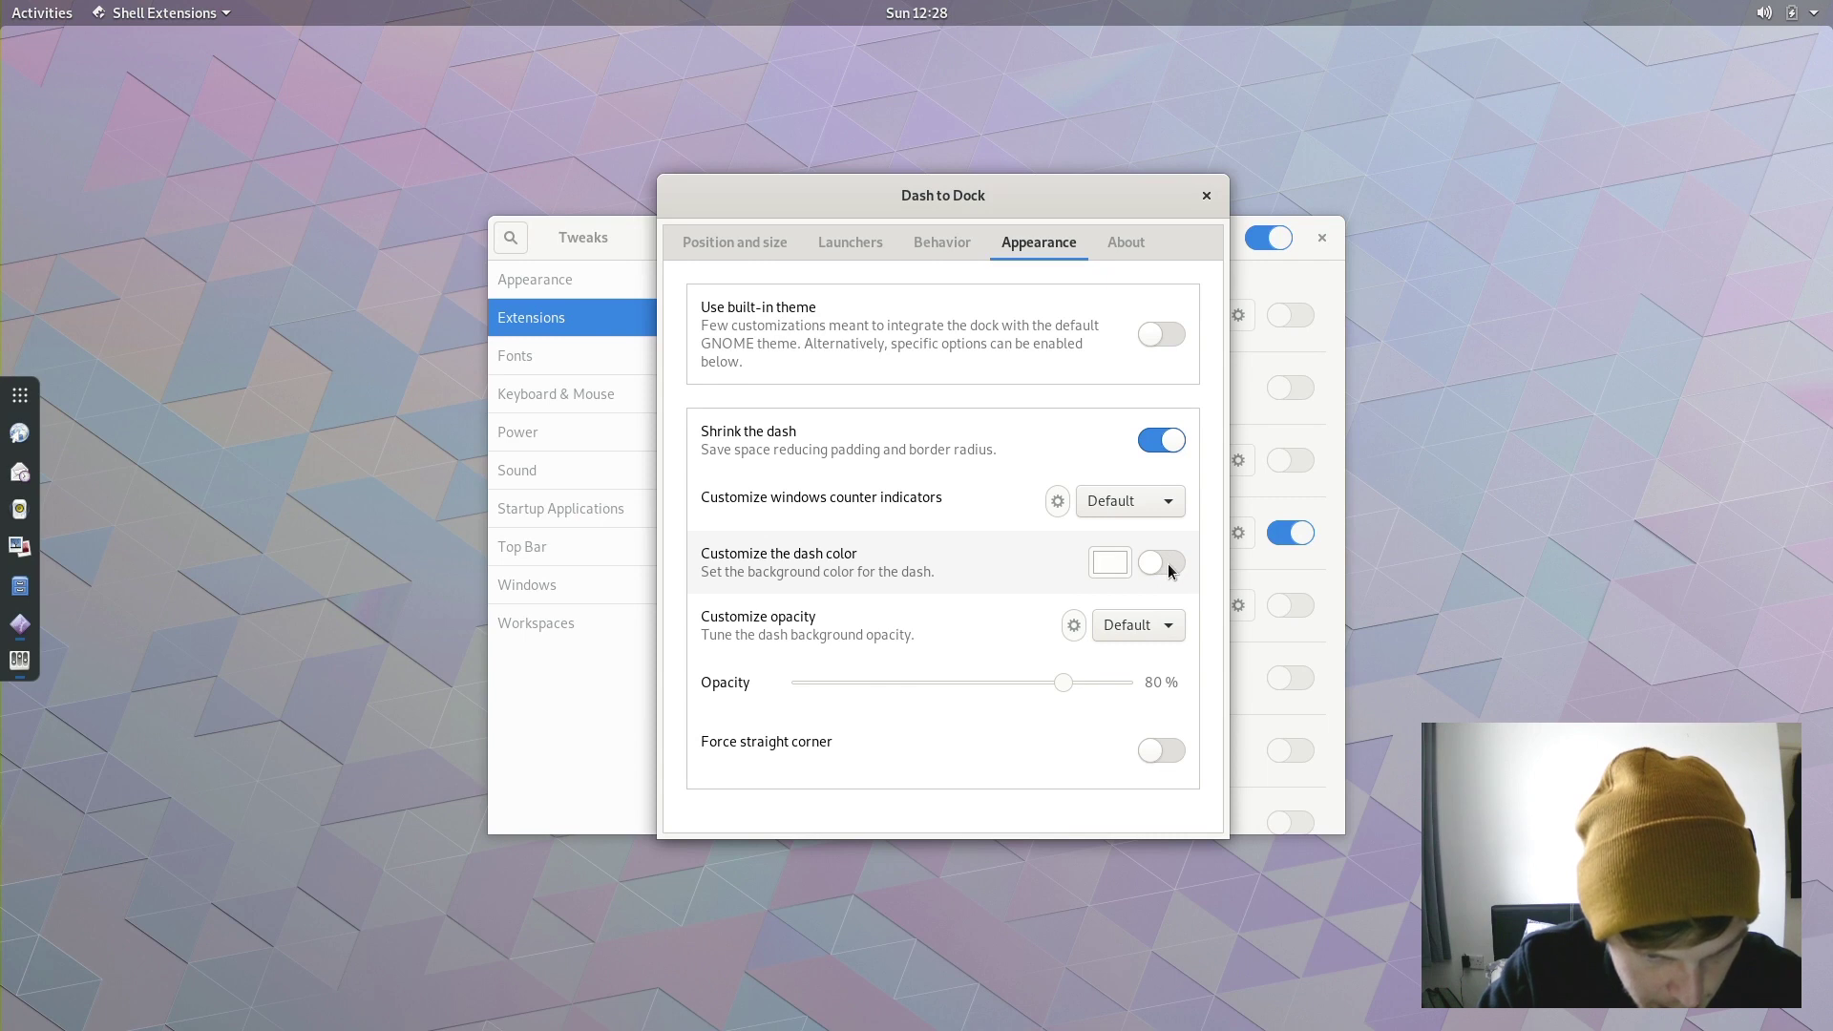
click(1173, 624)
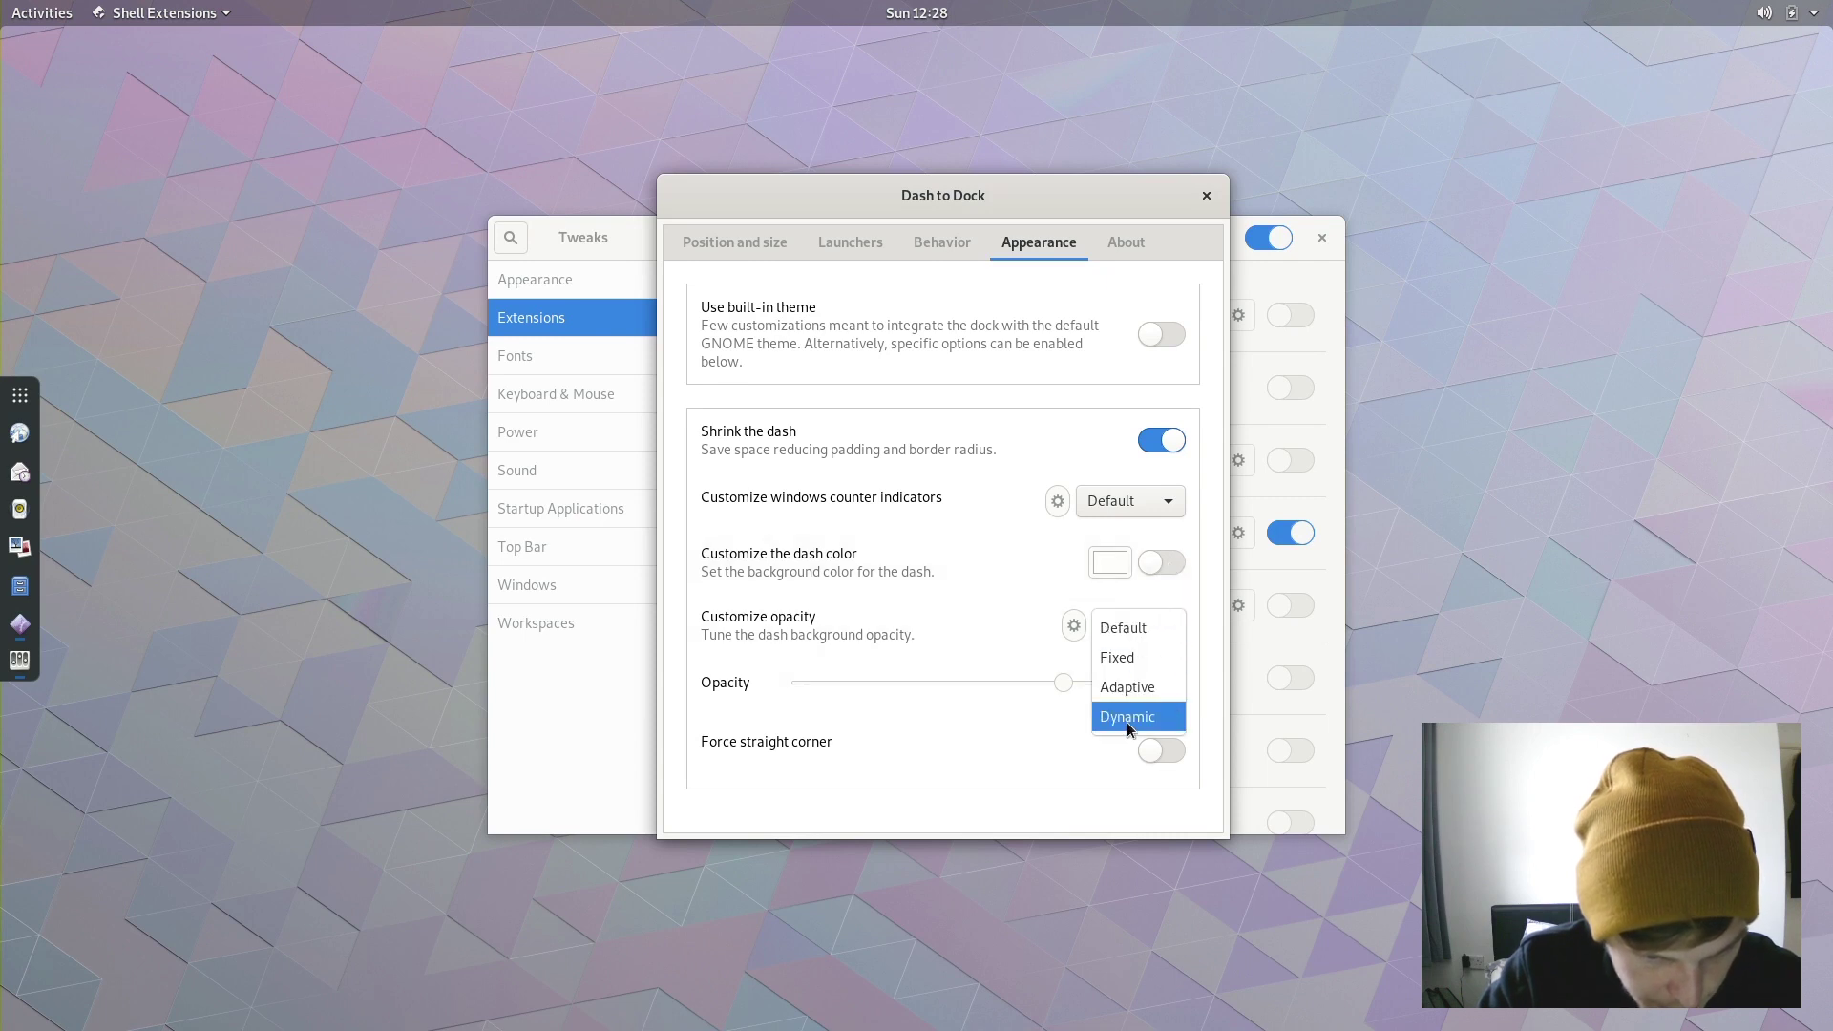
click(1128, 718)
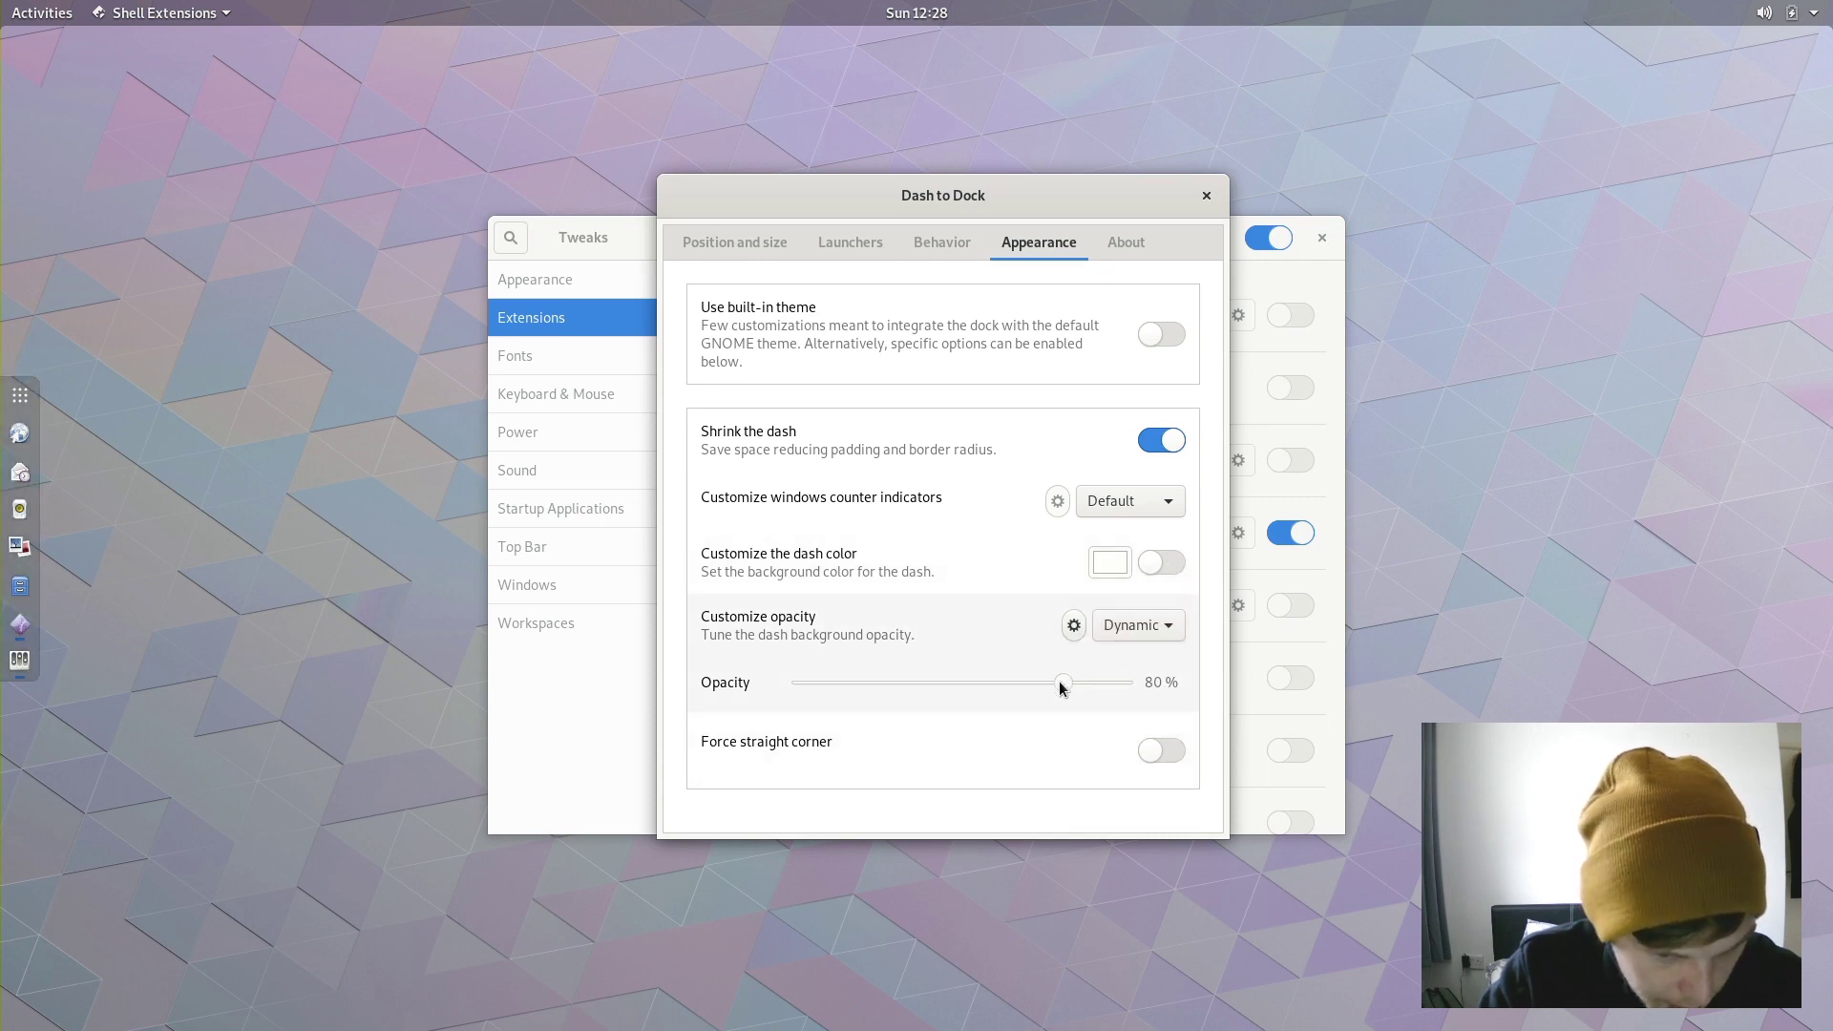
- Close the Tweaks and Dash to Dock settings windows
click(603, 237)
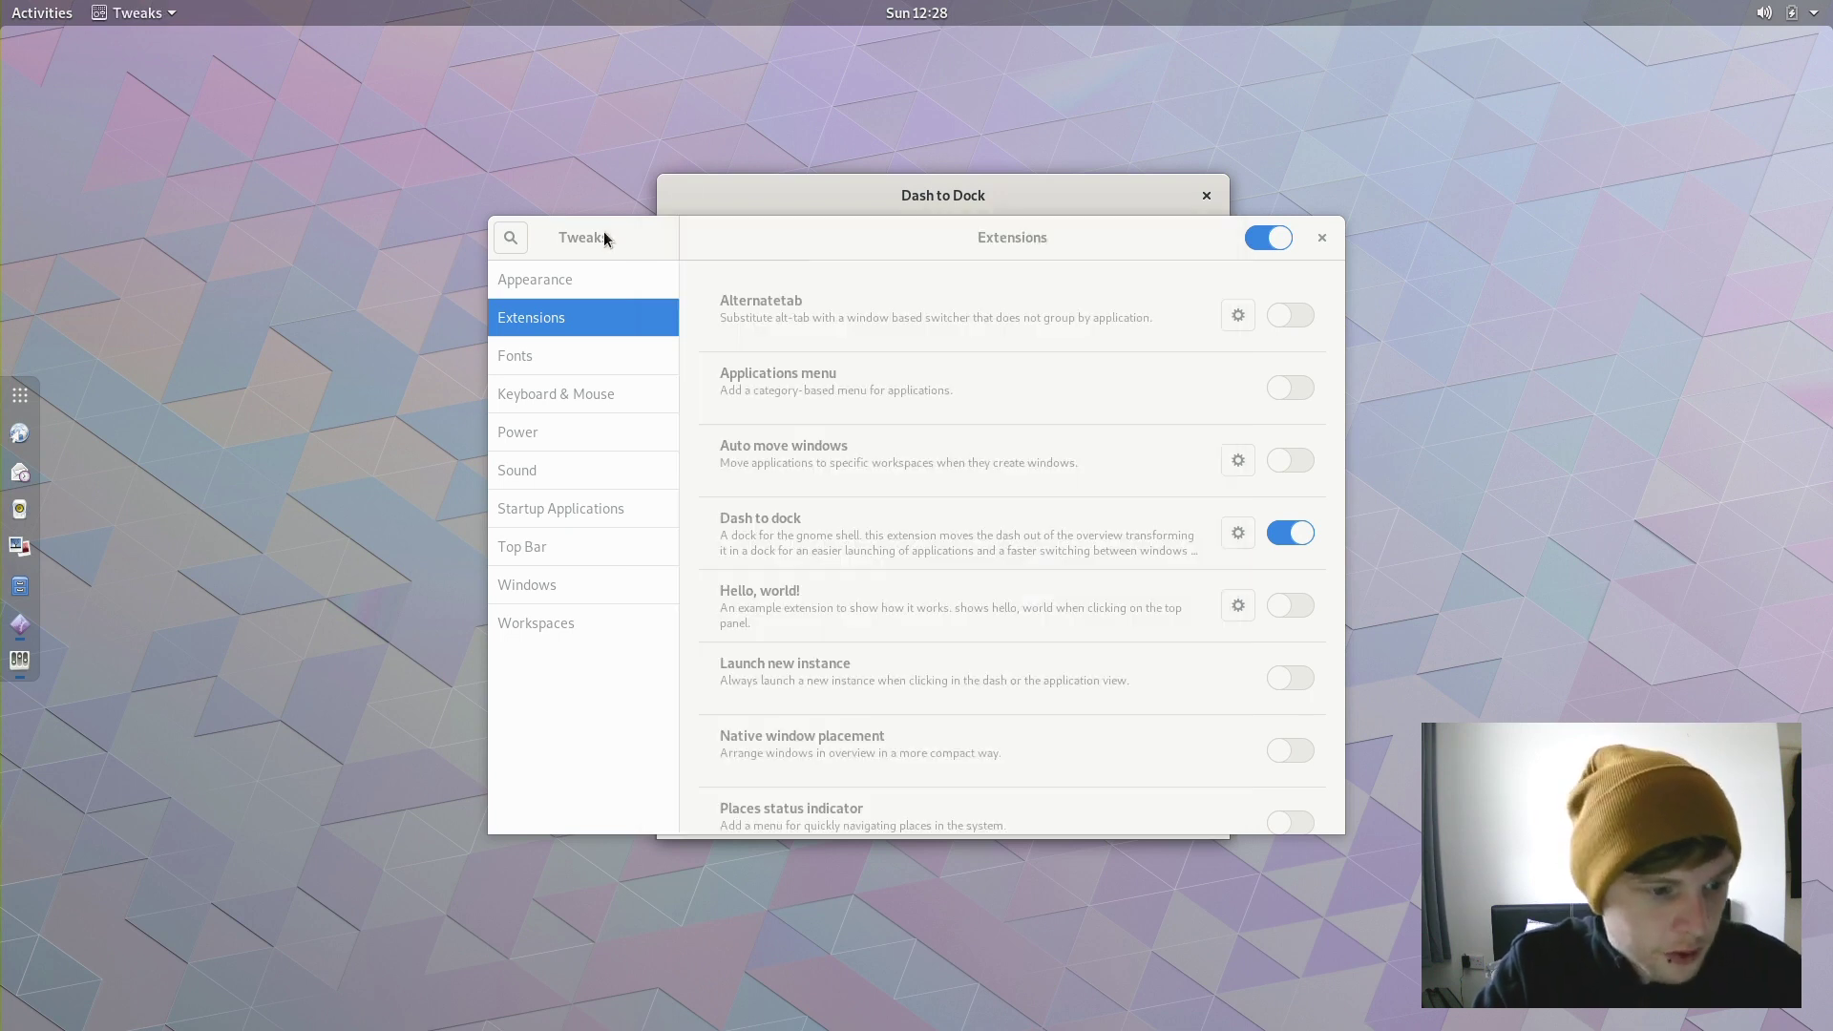
double_click(604, 234)
double_click(626, 30)
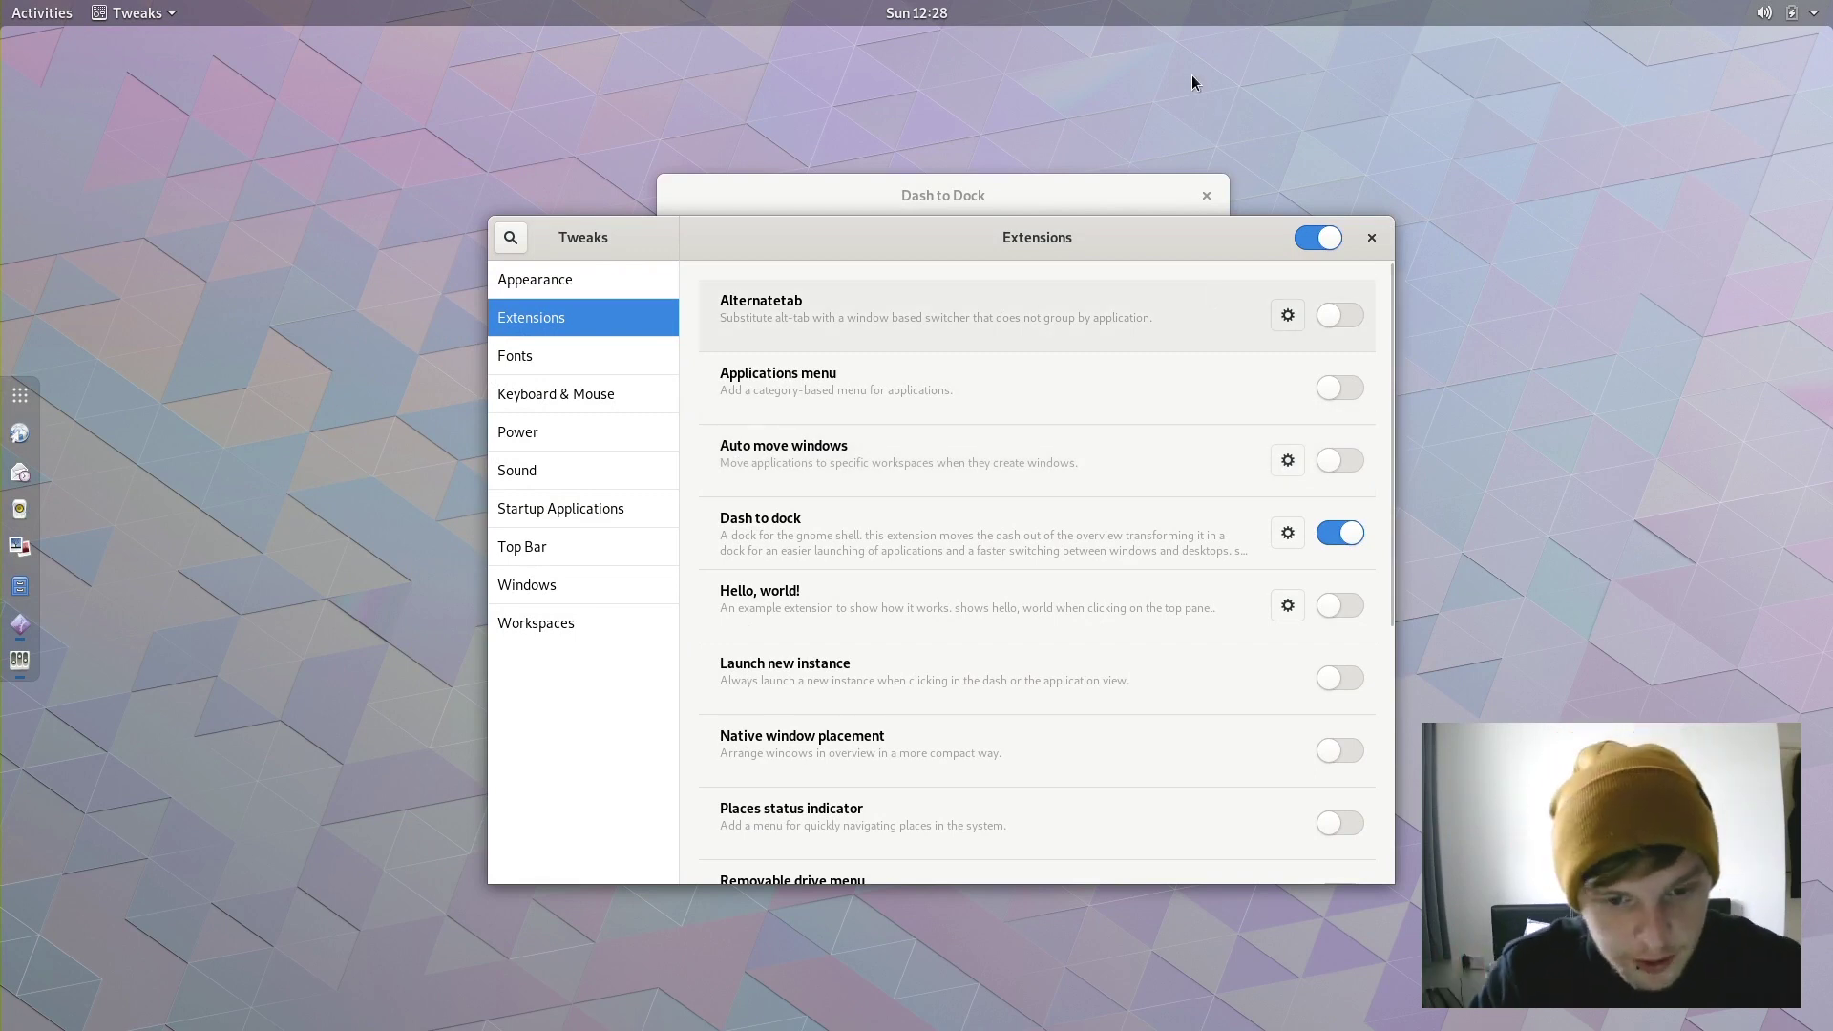
click(1372, 237)
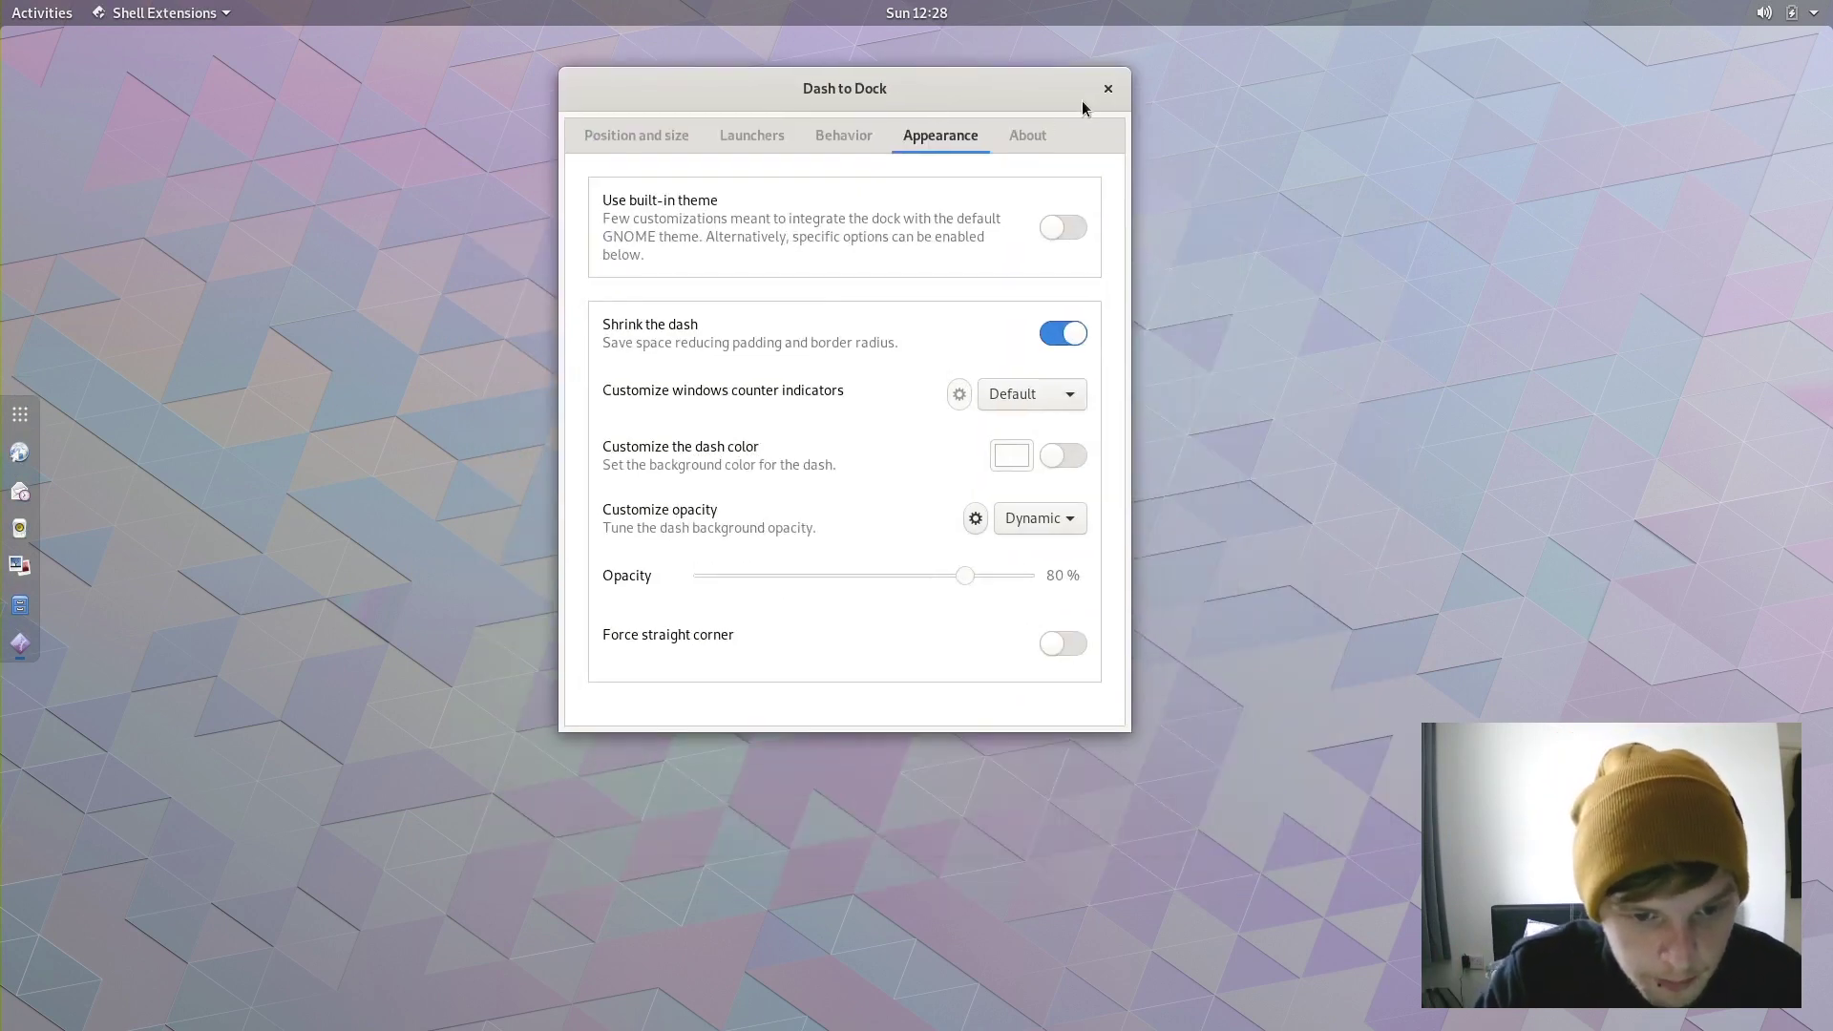
click(1106, 90)
mouse_move(14, 6)
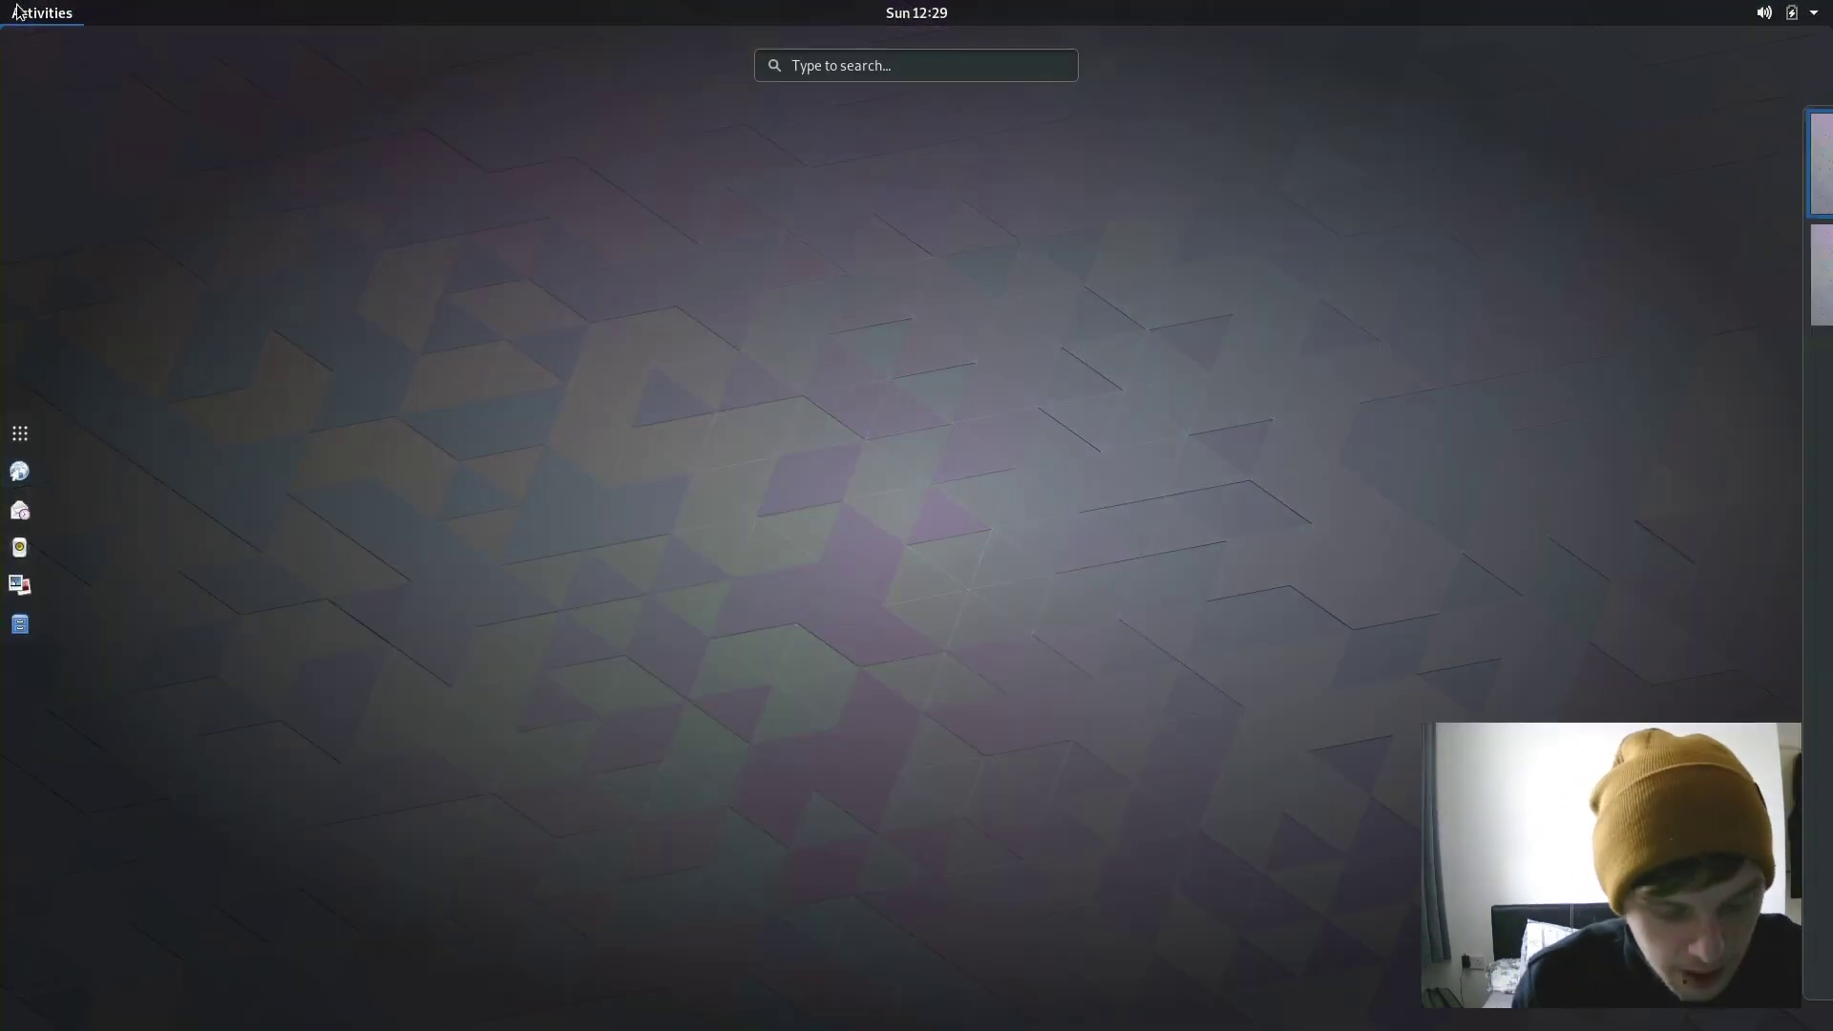
- Open Terminal and try running htop and 'pkg install htop' as the normal user
text(termina)
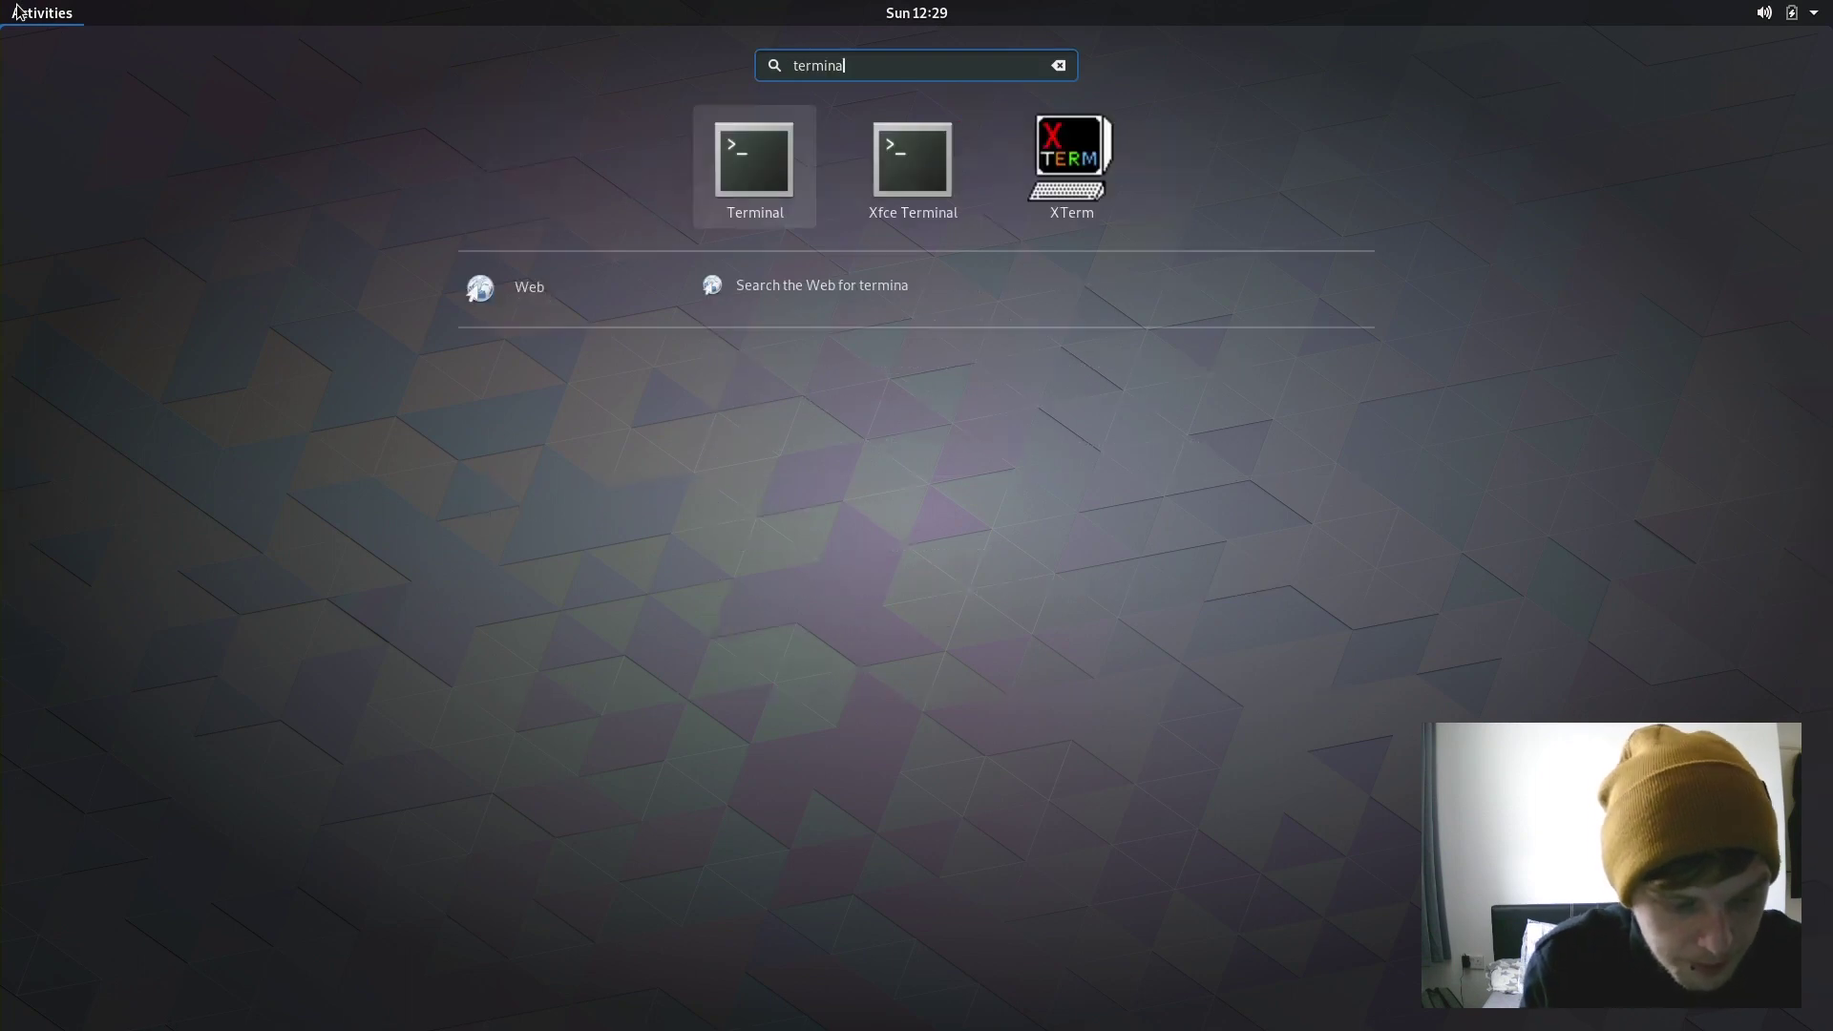
key(Return)
text(htop)
key(Return)
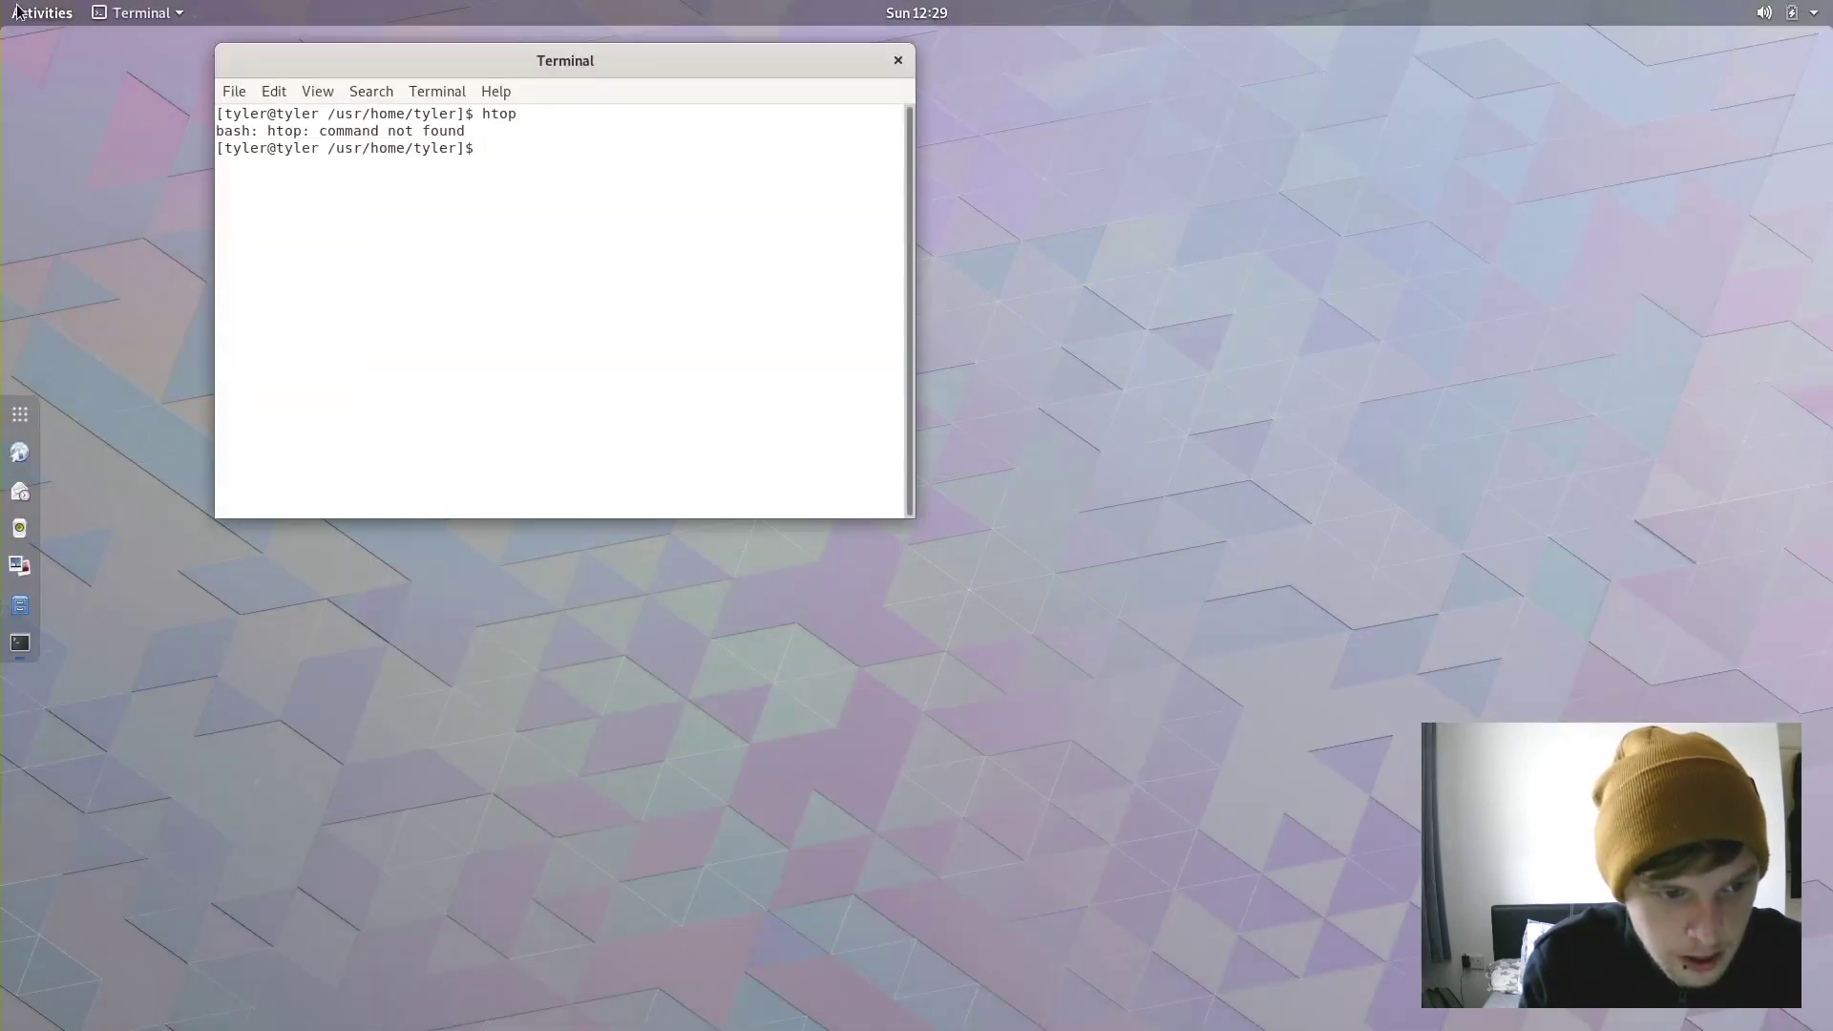
text(pkg install htop)
key(Return)
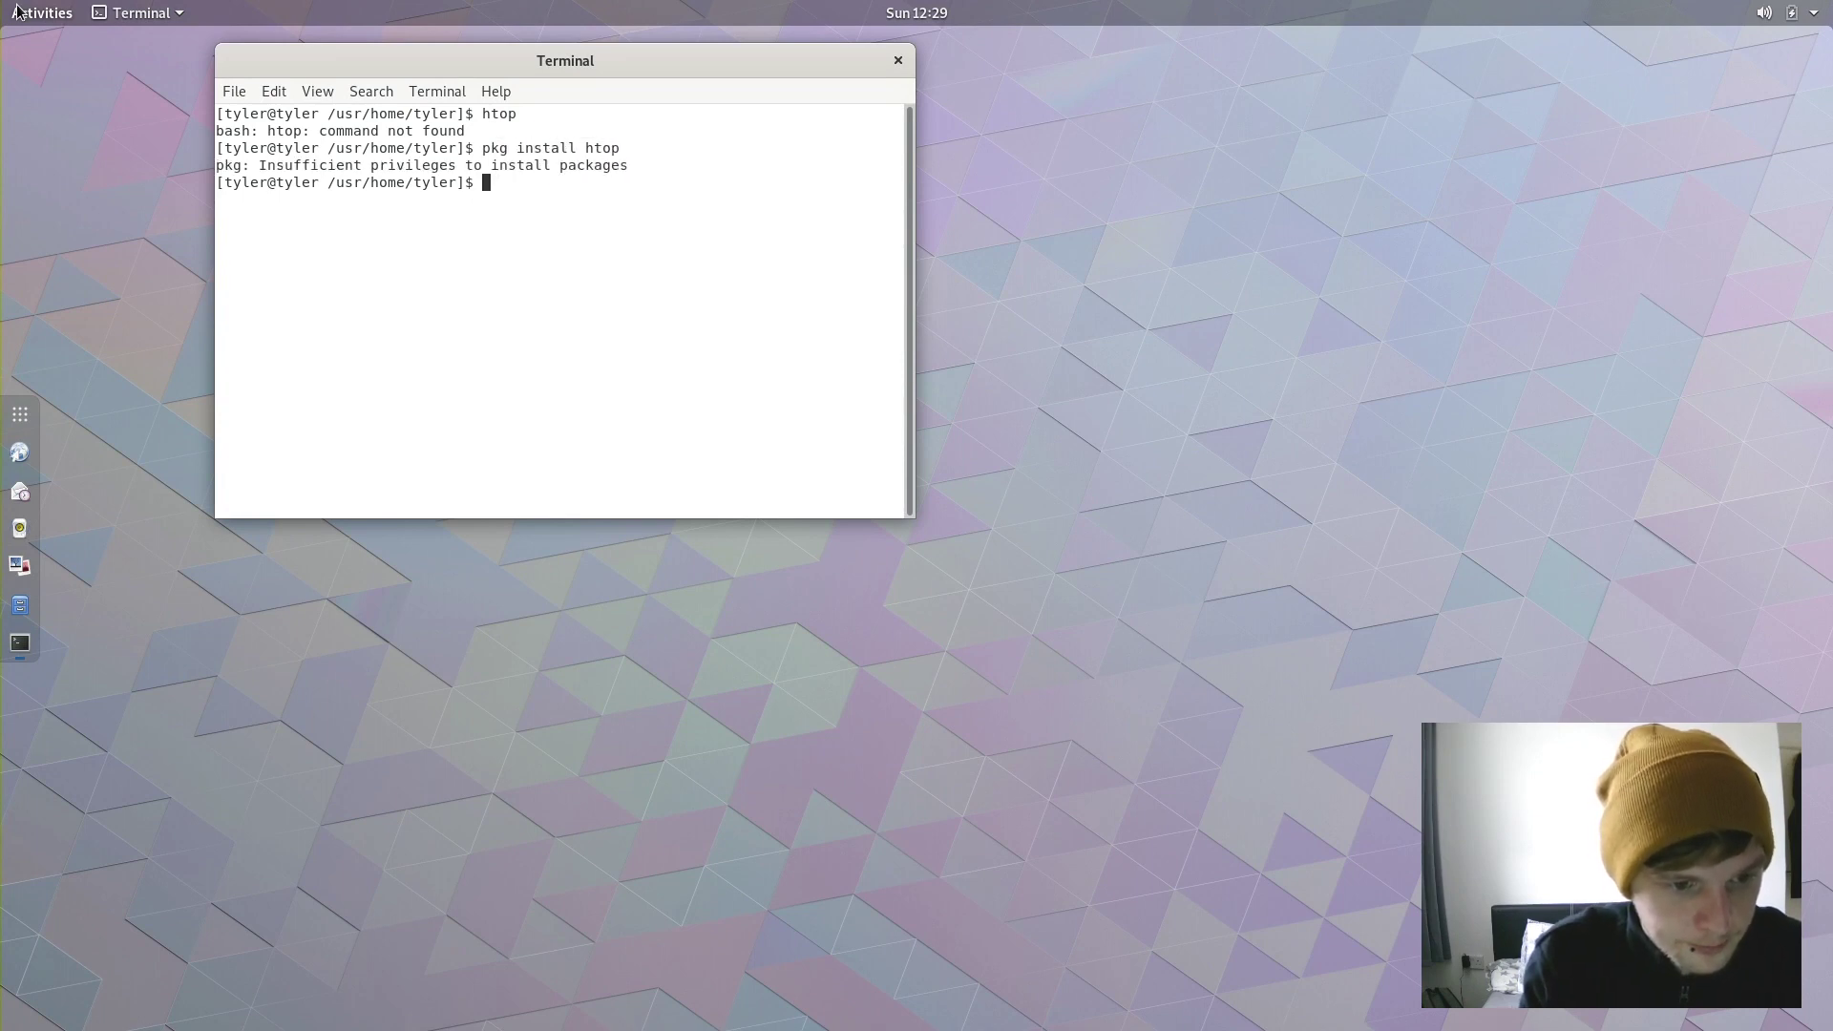
- Become root with su and install htop via 'pkg install htop', confirming with y
text(su)
key(Return)
key(Return)
key(Return)
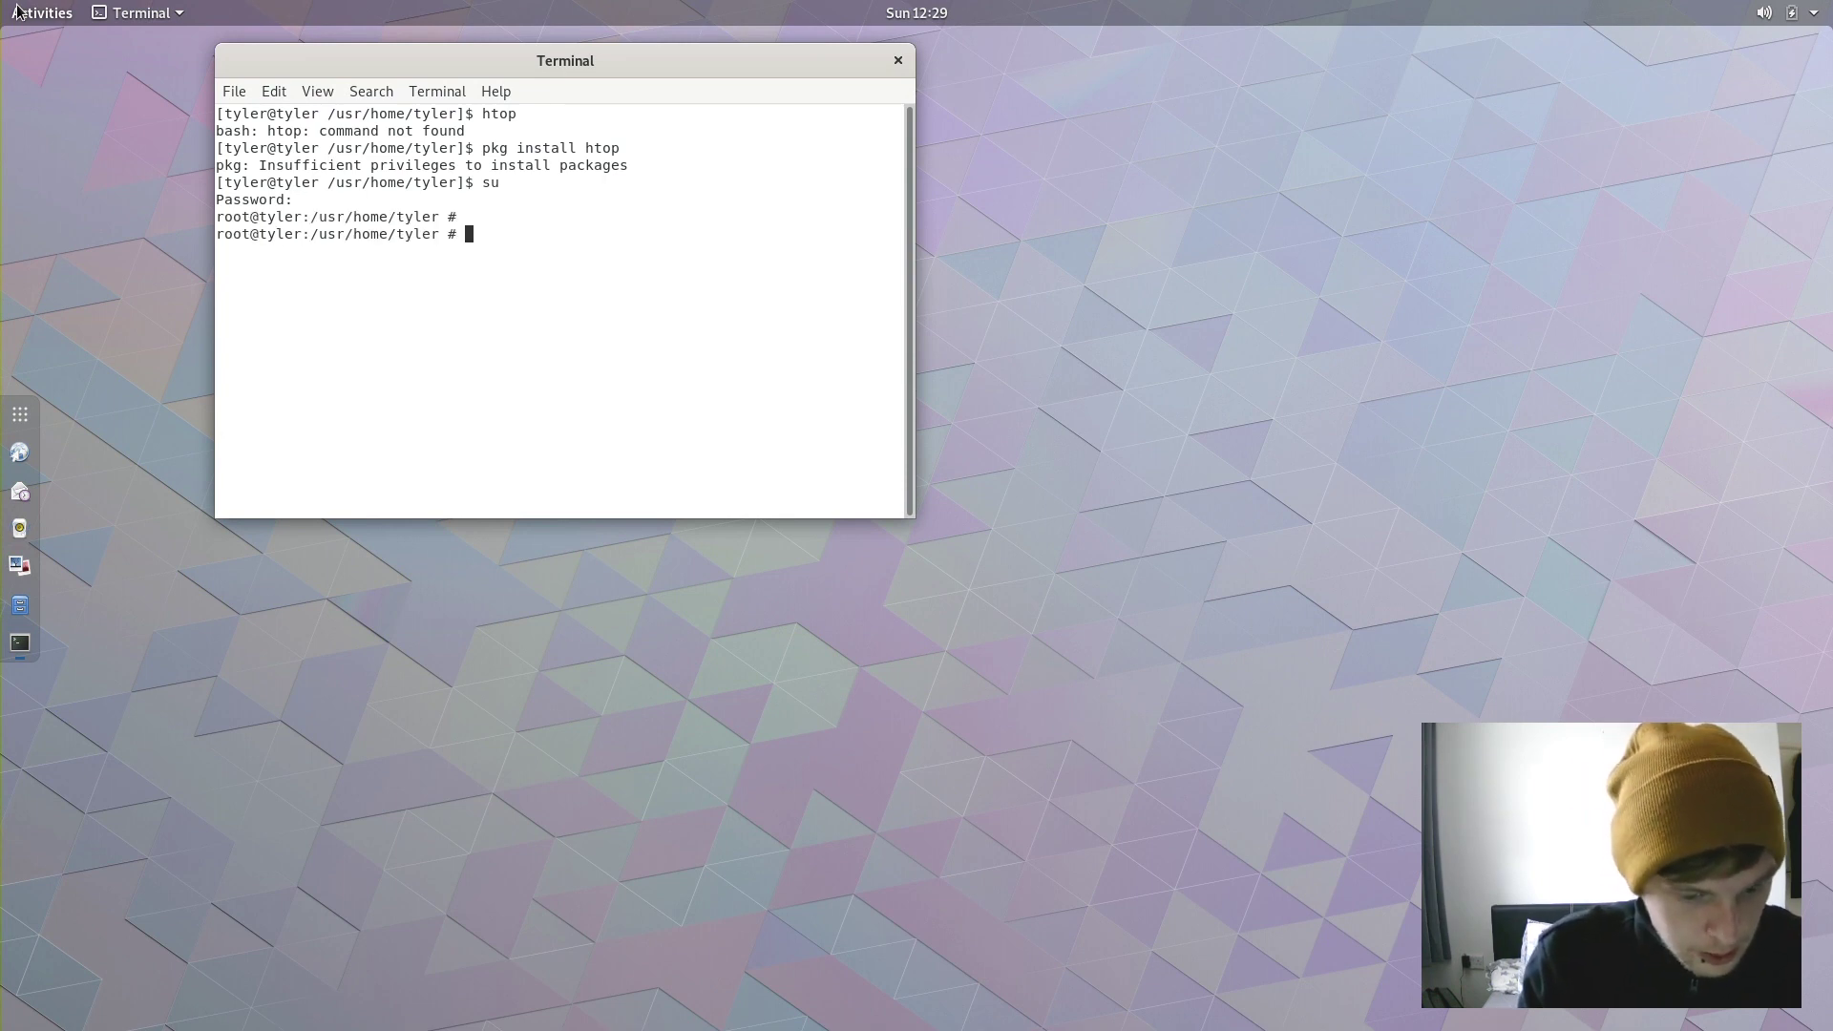
text(pkg install htop)
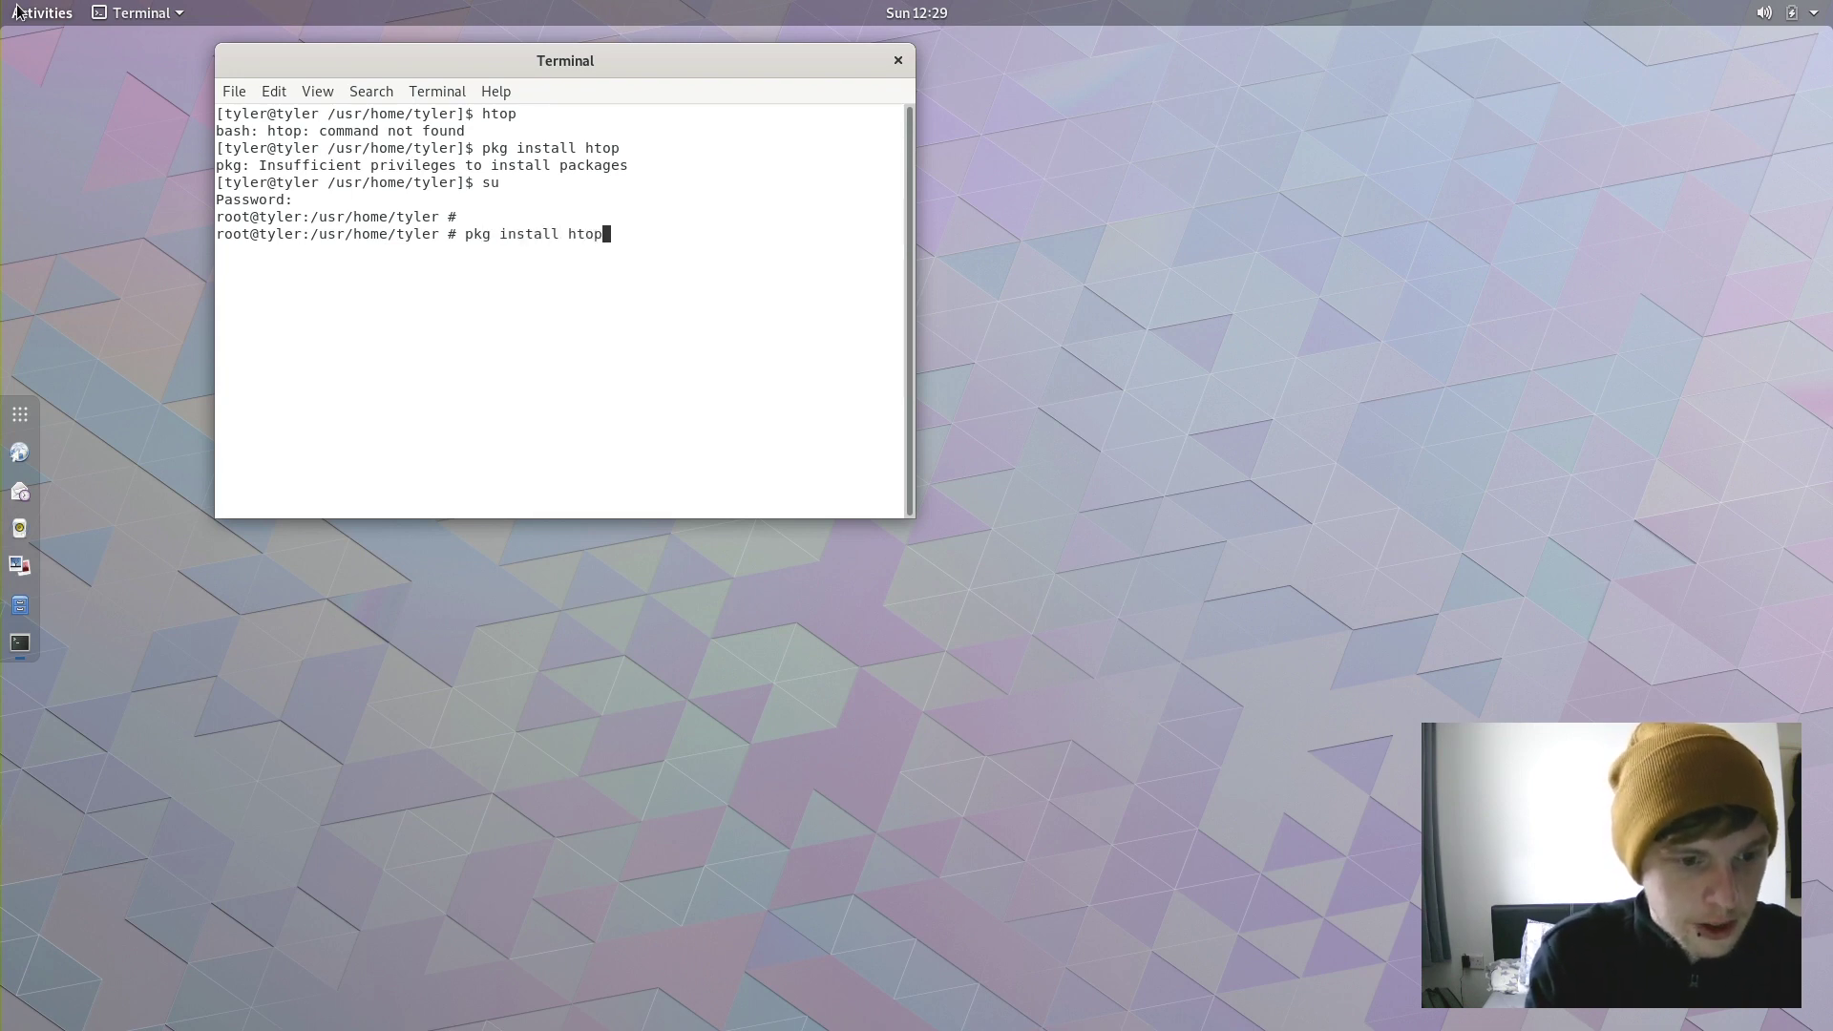
key(Return)
text(y)
key(Return)
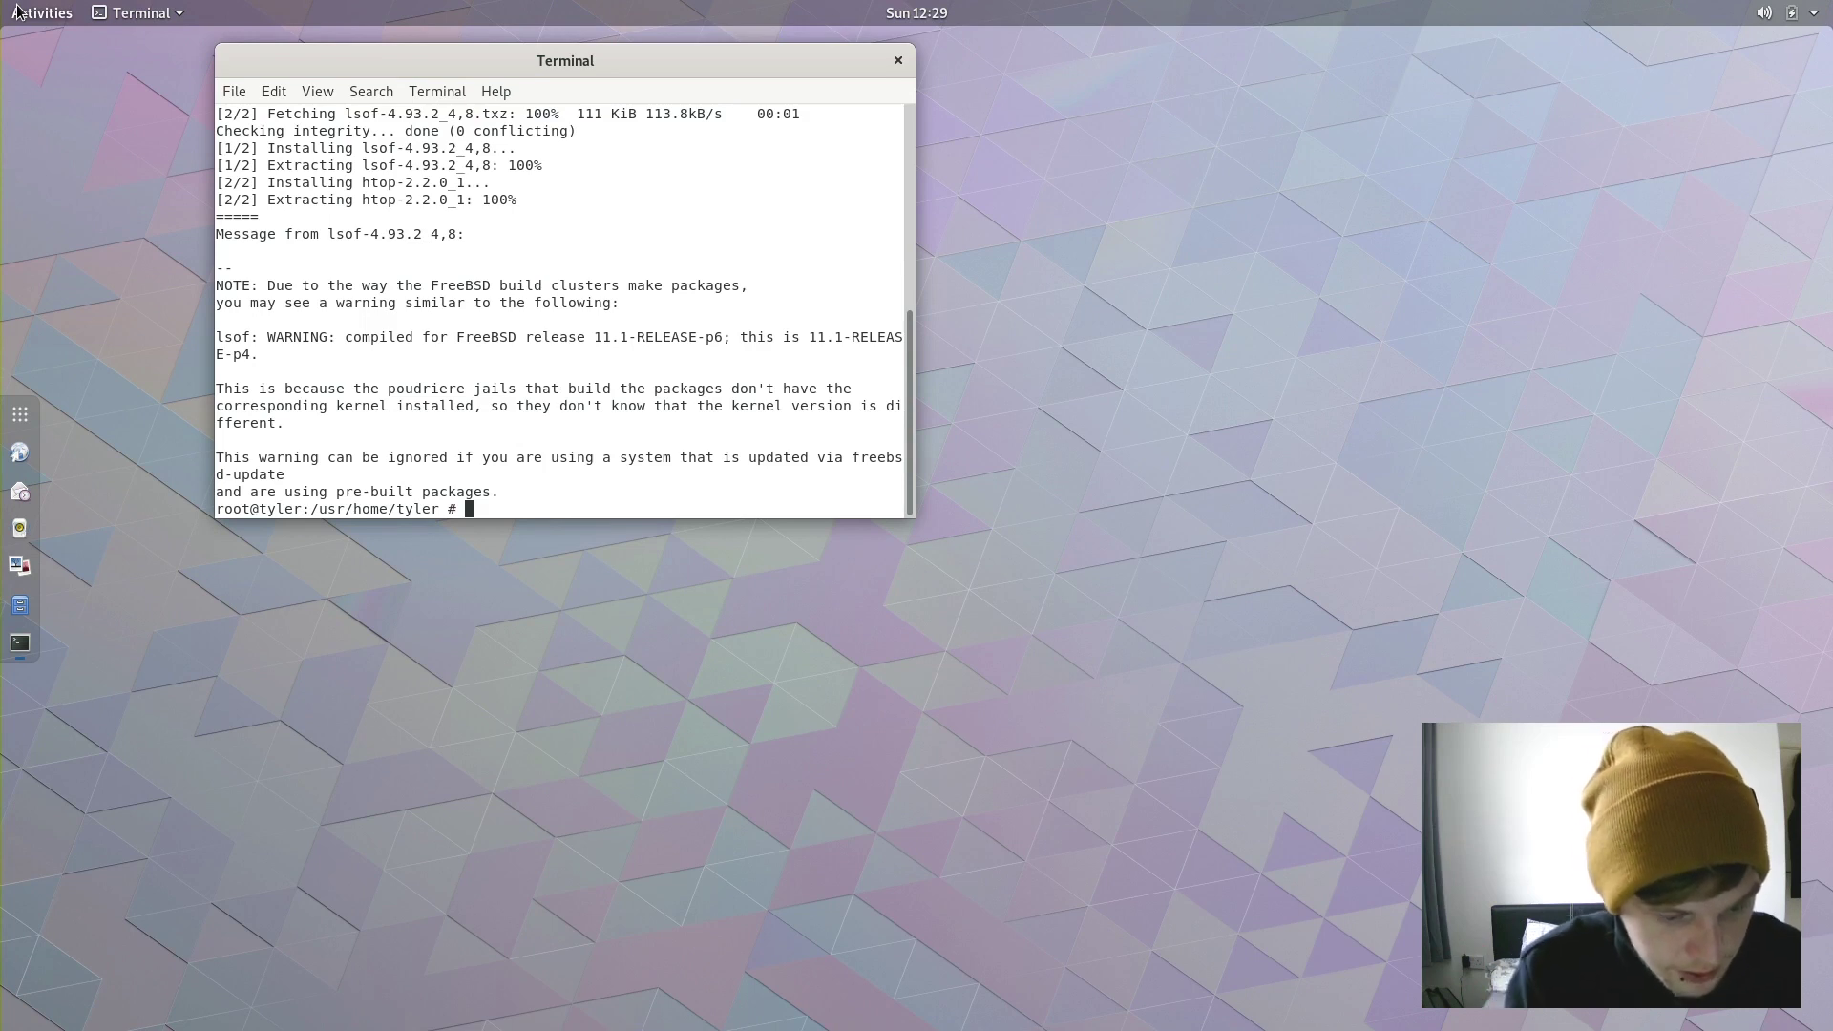
- Exit the root shell and start htop
text(exit)
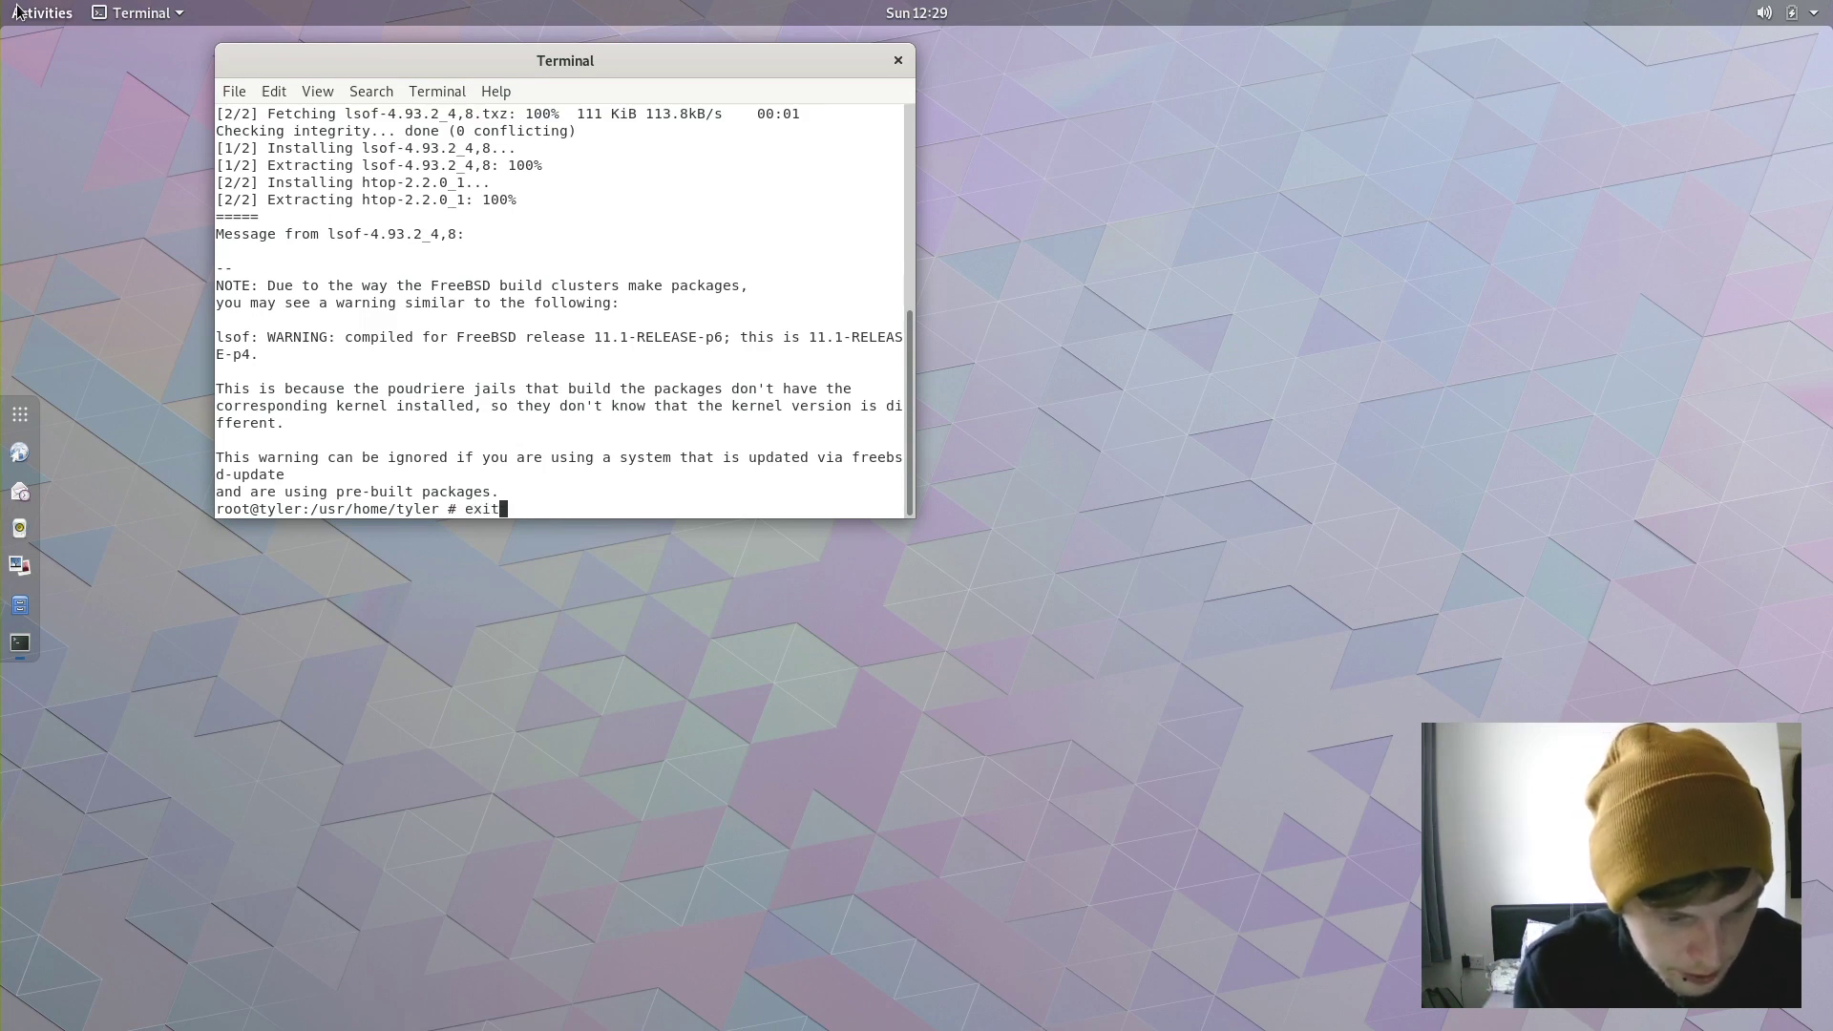
key(Return)
text(htop)
key(Return)
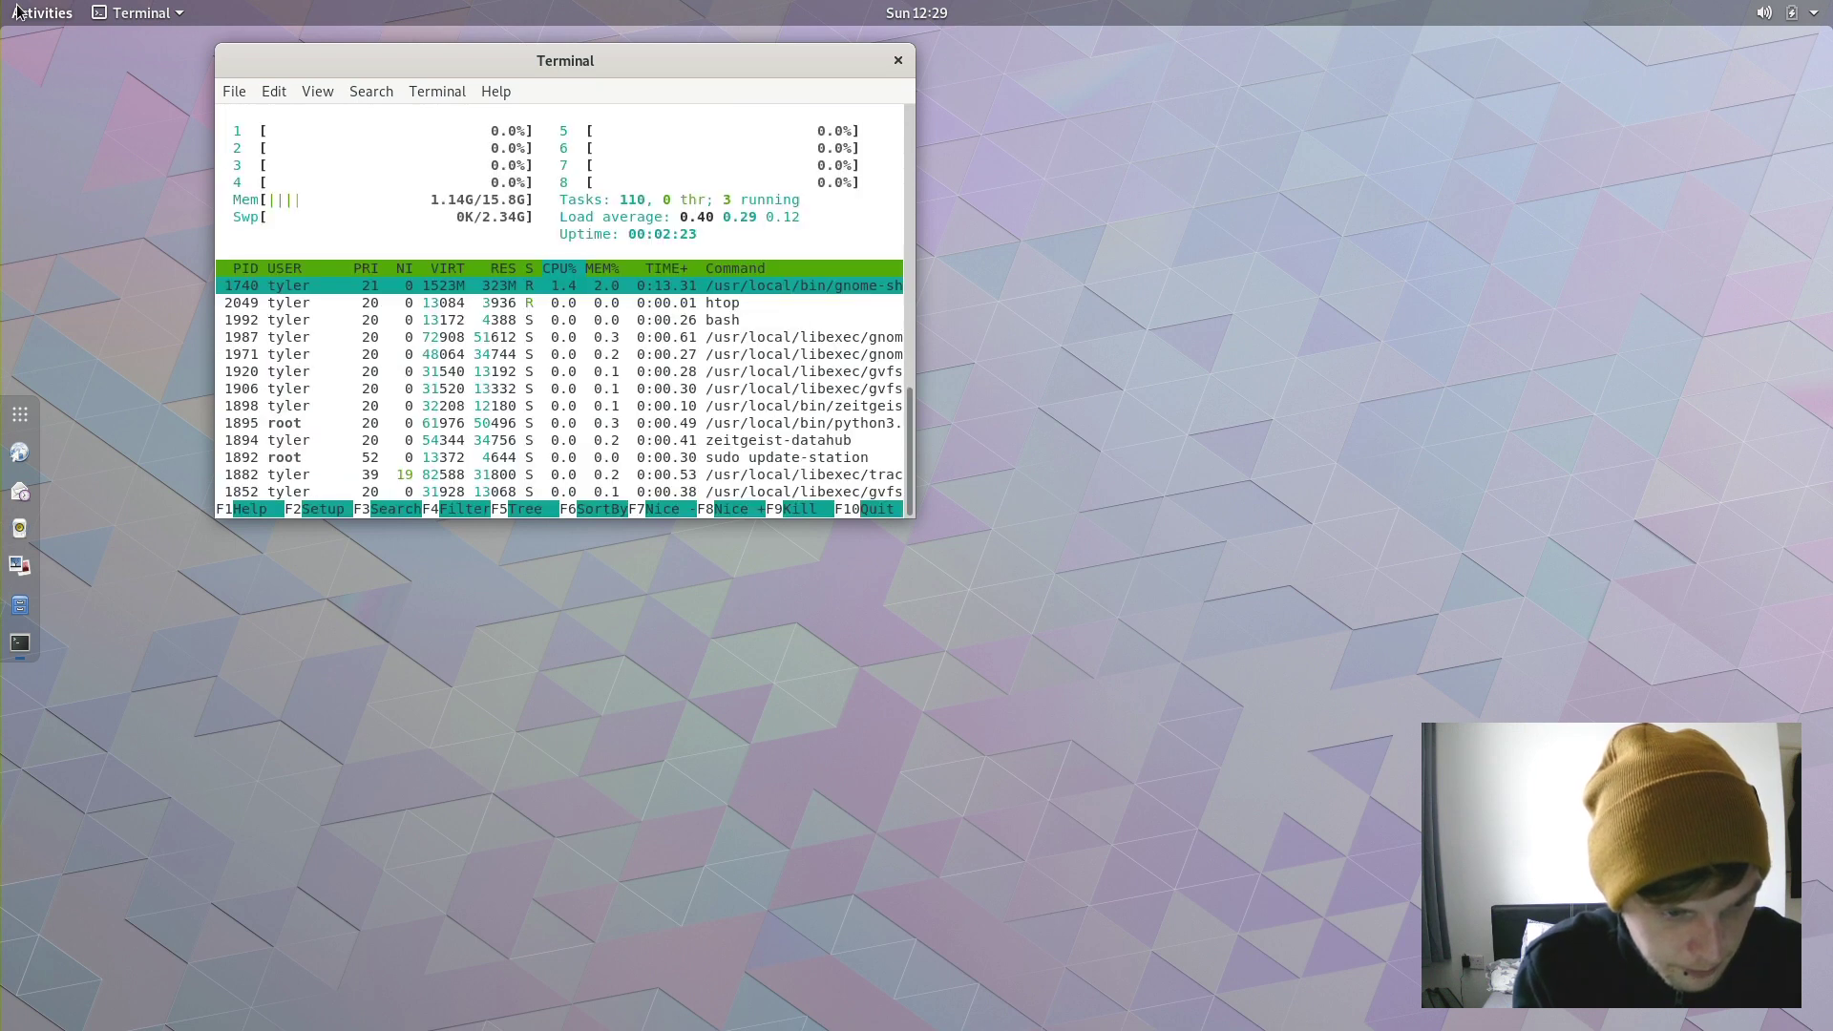